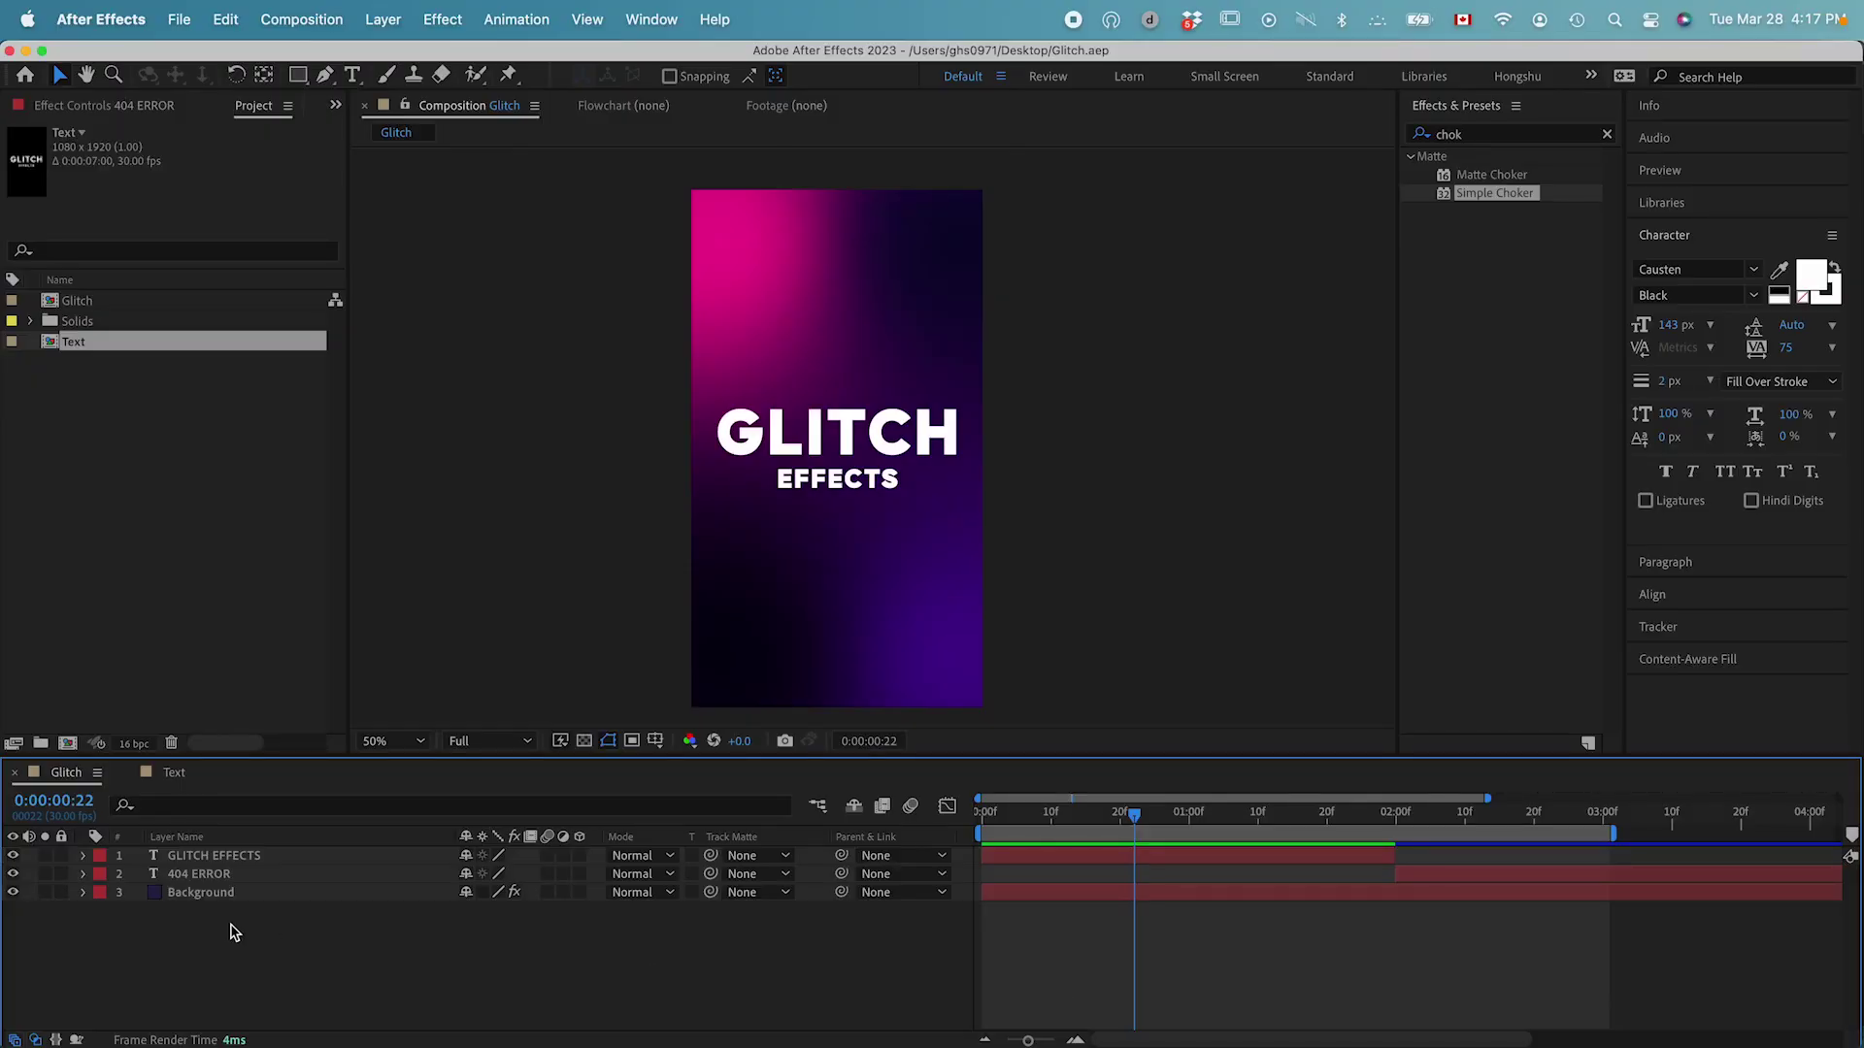
Step: Create a new solid layer named 'Fractal Noise'
{"action": "left_click", "coordinate": [193, 895]}
{"action": "left_click", "coordinate": [208, 856]}
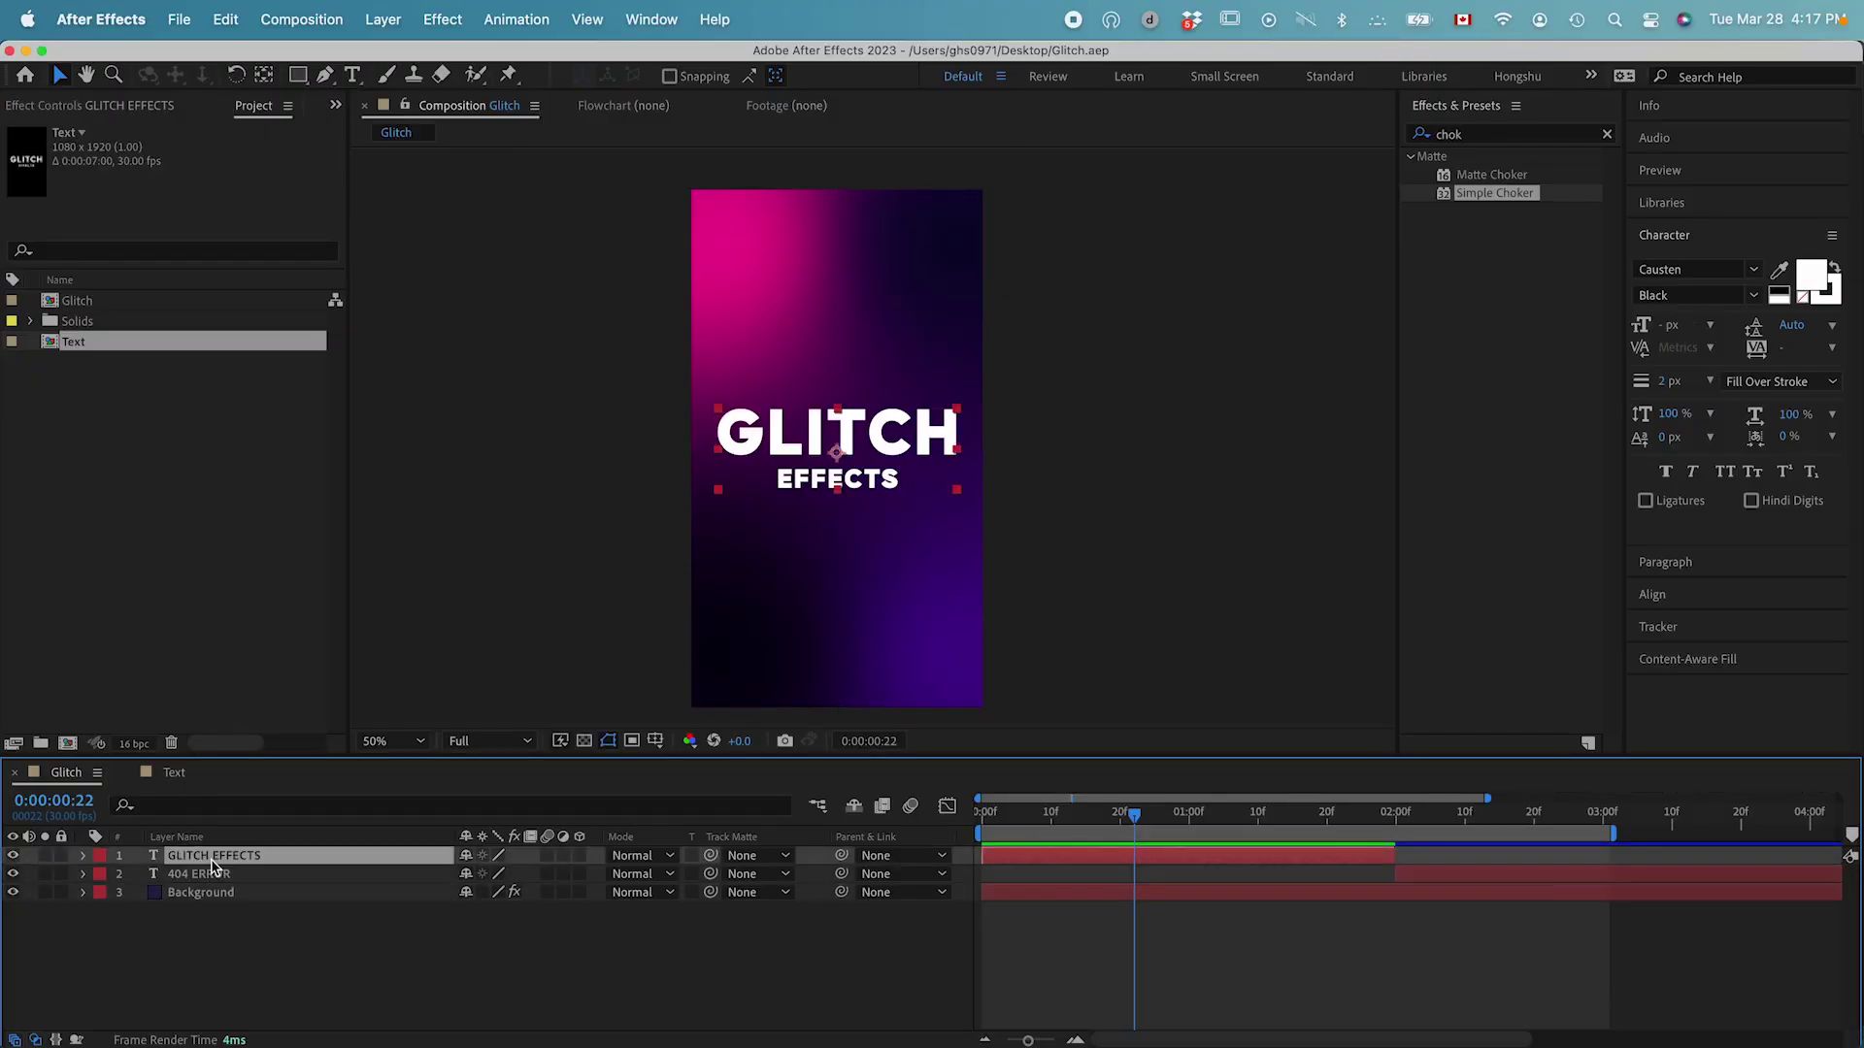
{"action": "left_click", "coordinate": [211, 875]}
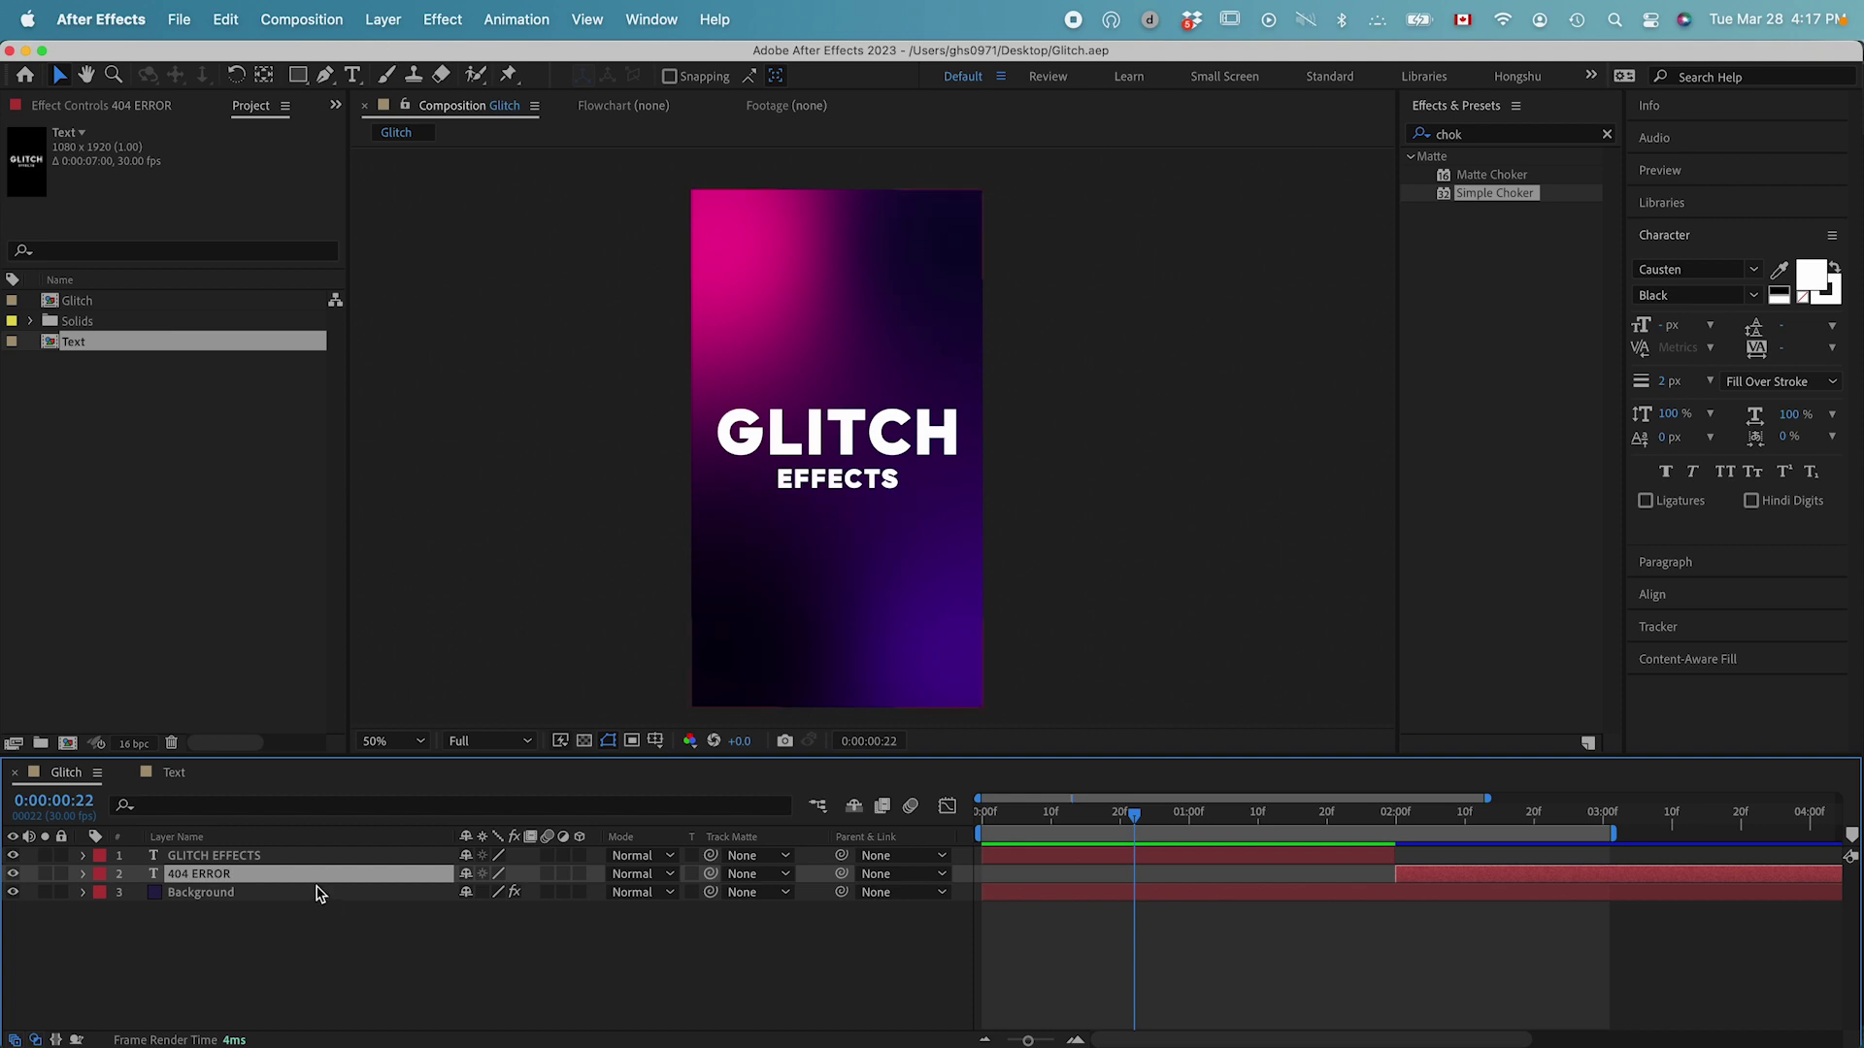
{"action": "left_click", "coordinate": [384, 19]}
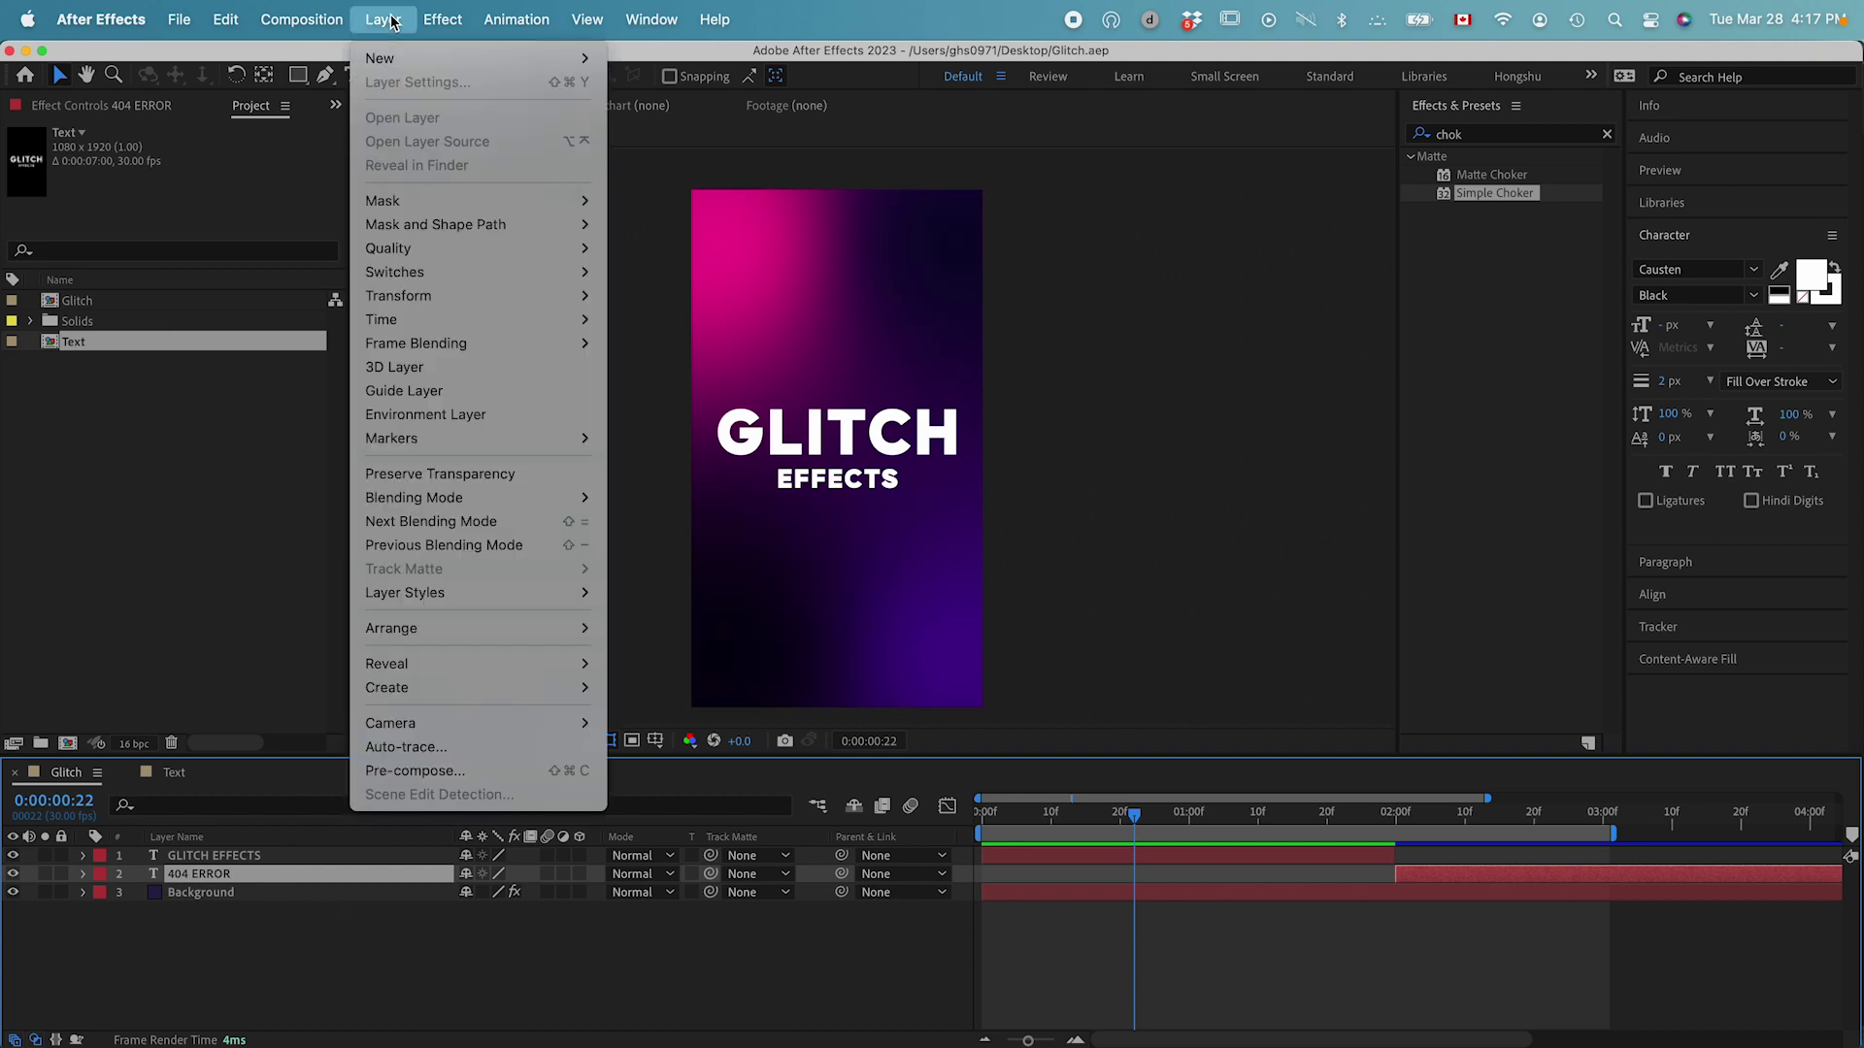
{"action": "mouse_move", "coordinate": [393, 58]}
{"action": "left_click", "coordinate": [643, 78]}
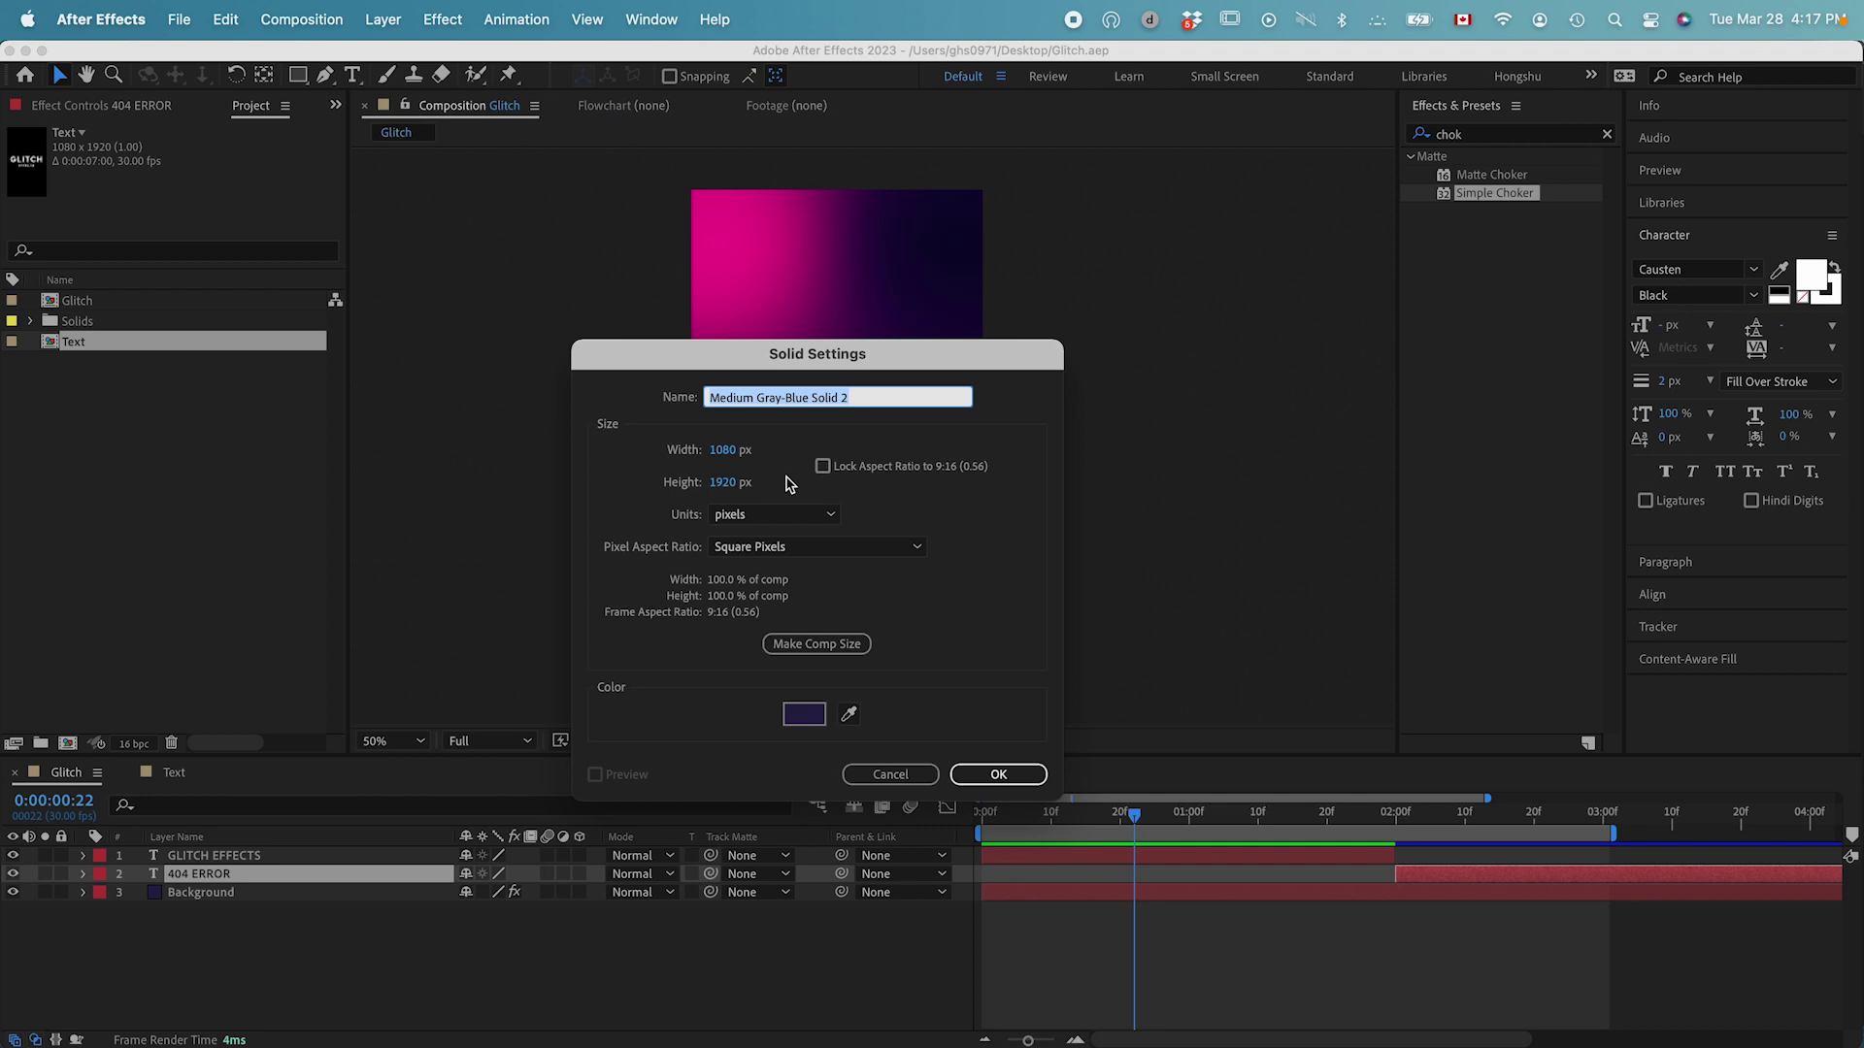
{"action": "type", "text": "Fractal Noi"}
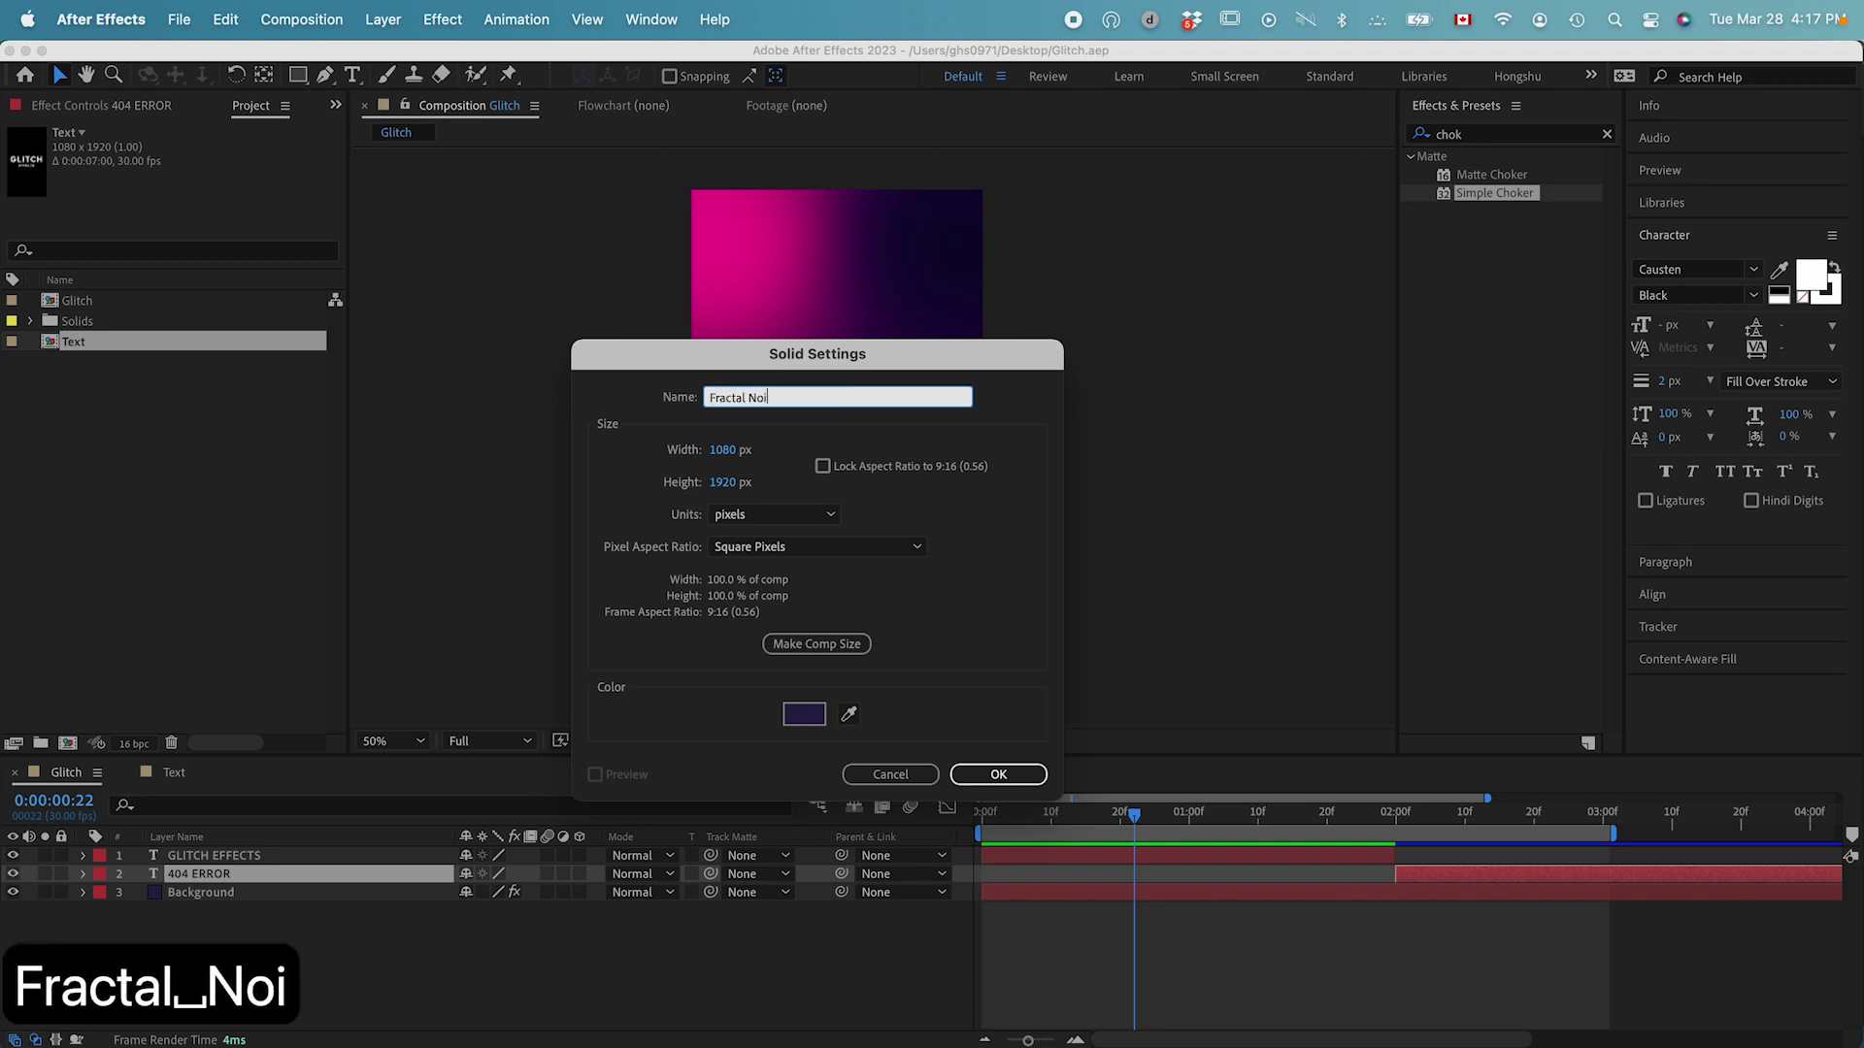
{"action": "type", "text": "se"}
{"action": "key", "text": "Return"}
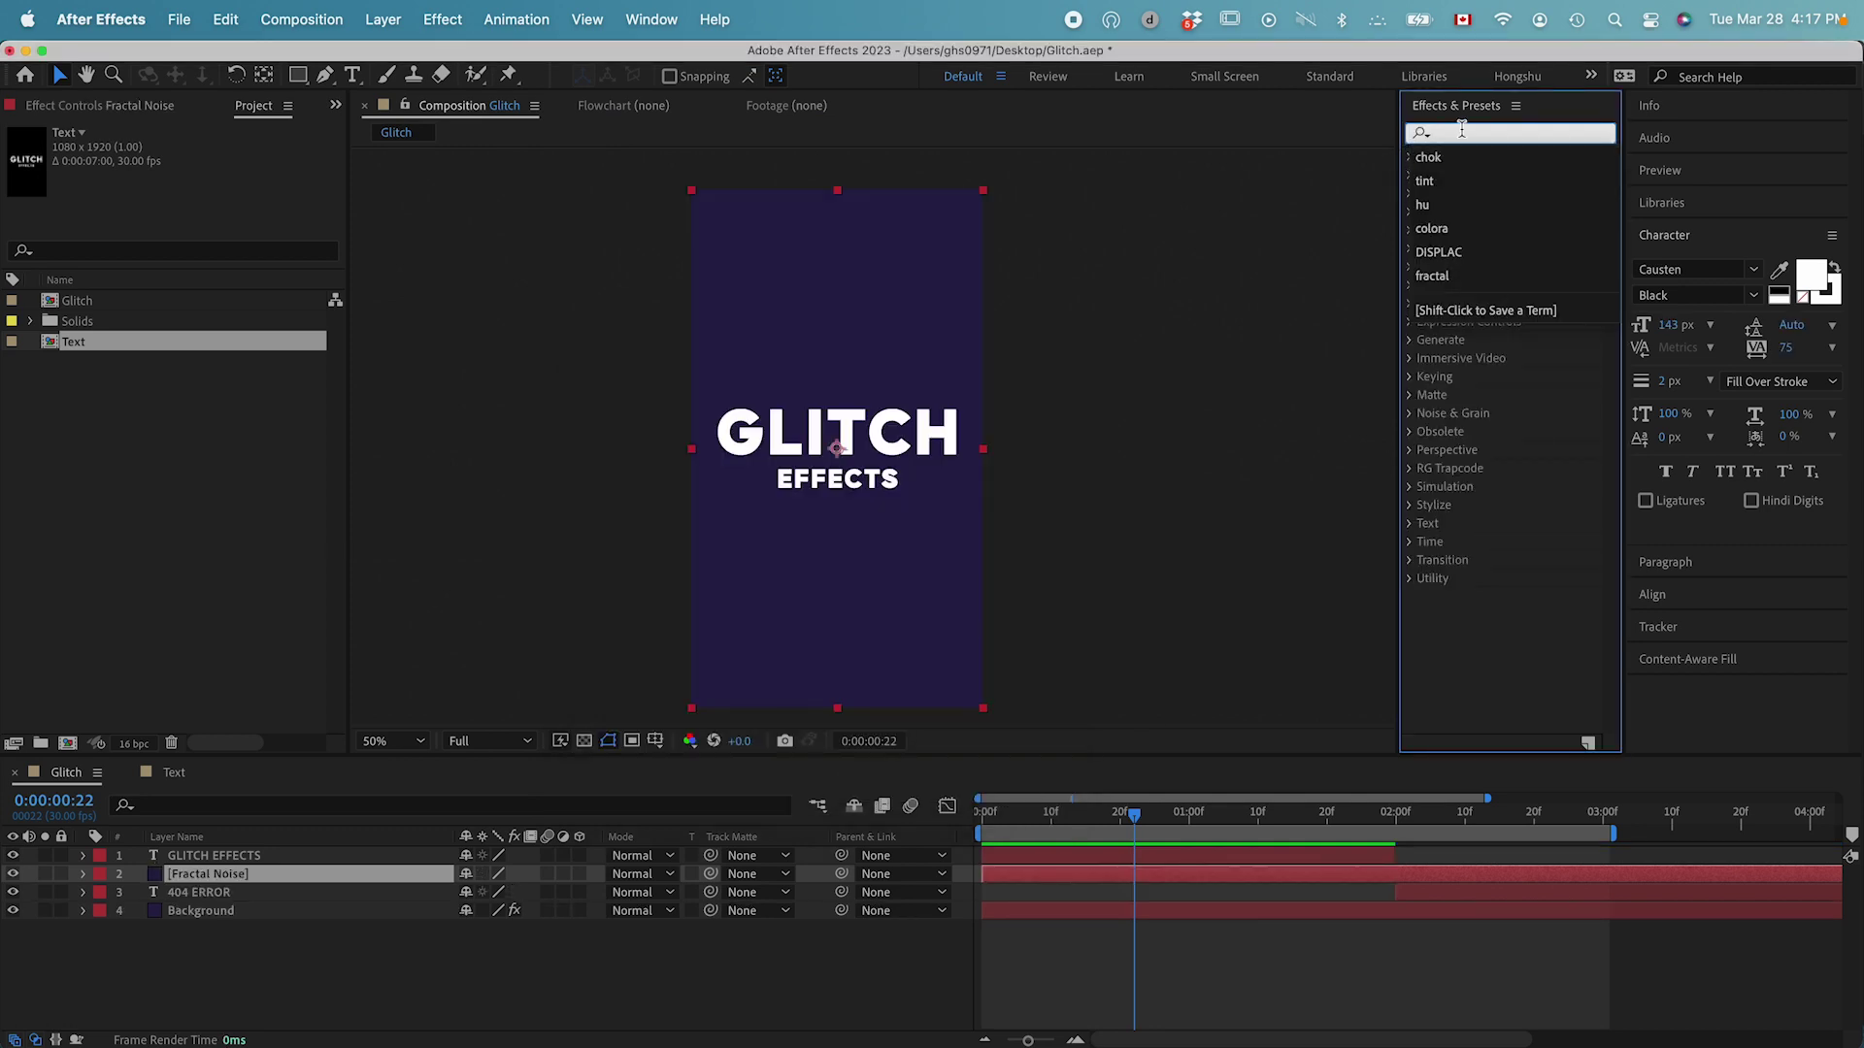
Step: Apply the Fractal Noise effect to the solid and move it to the top of the layer stack
{"action": "left_click", "coordinate": [1480, 137]}
{"action": "type", "text": "fractal"}
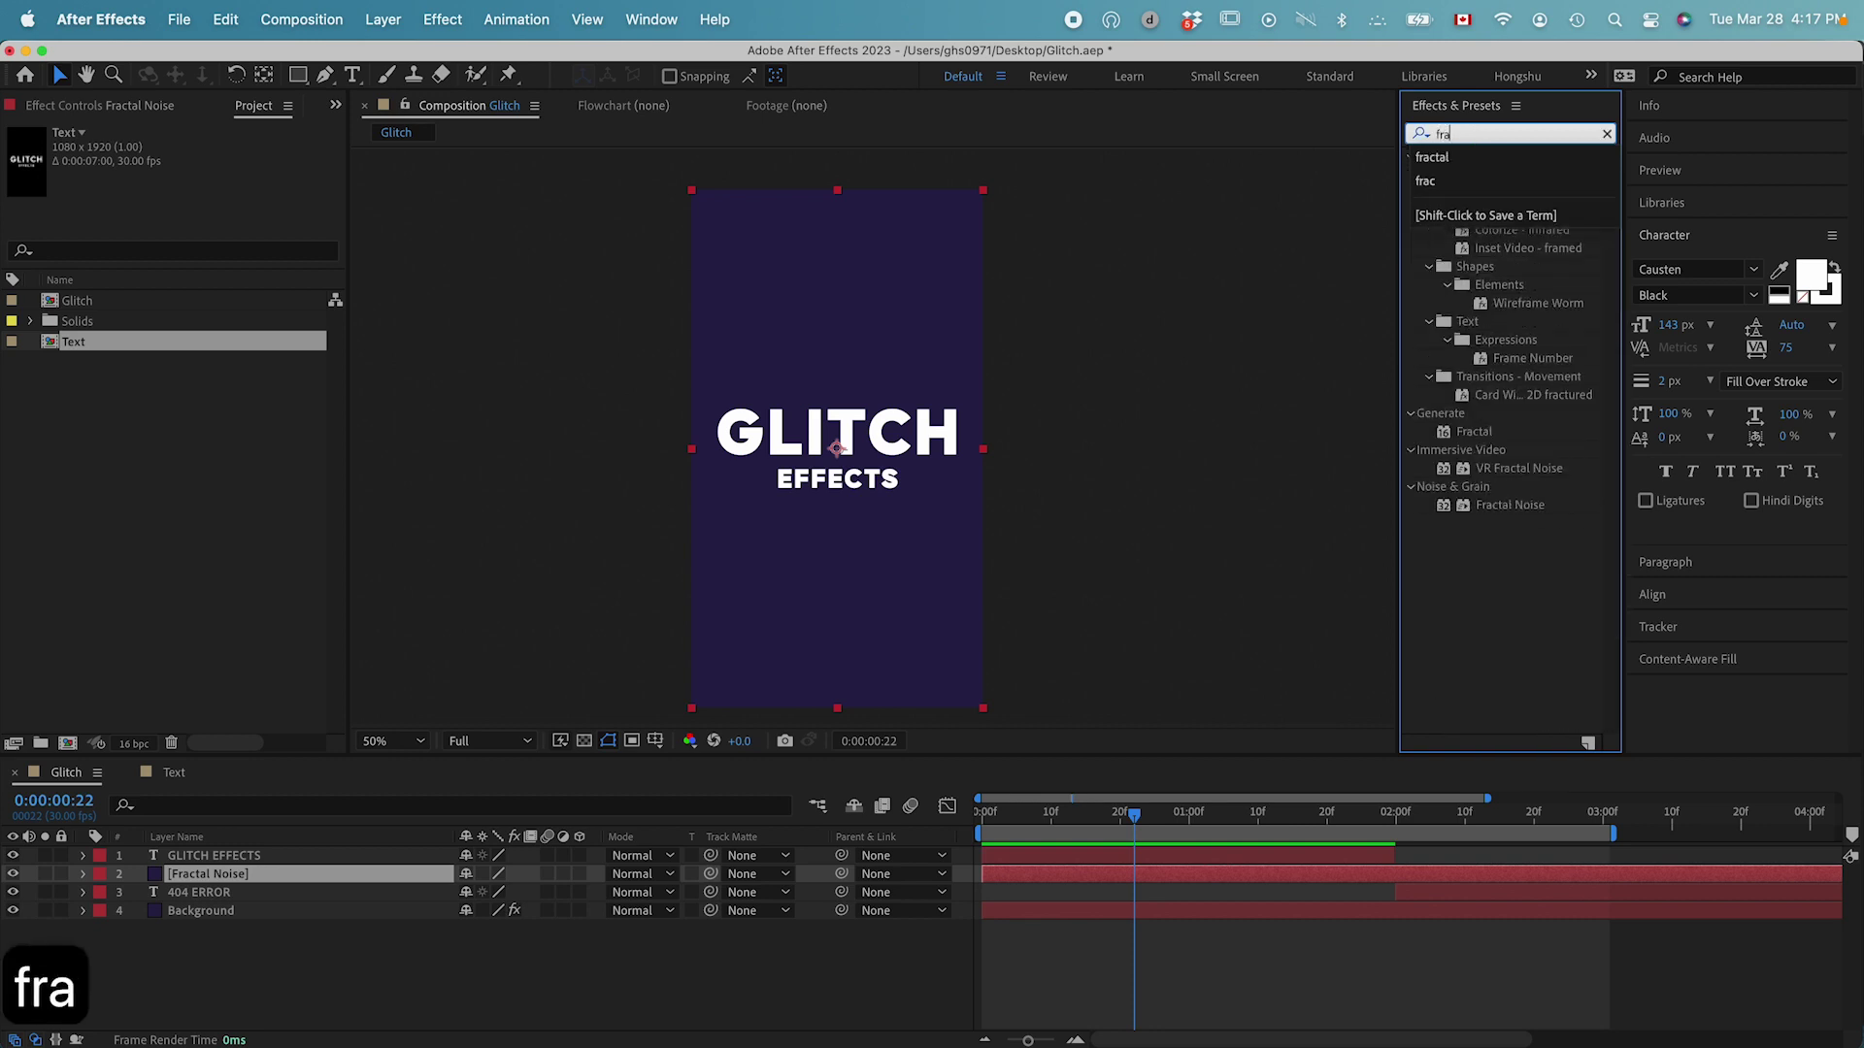
{"action": "double_click", "coordinate": [1511, 250]}
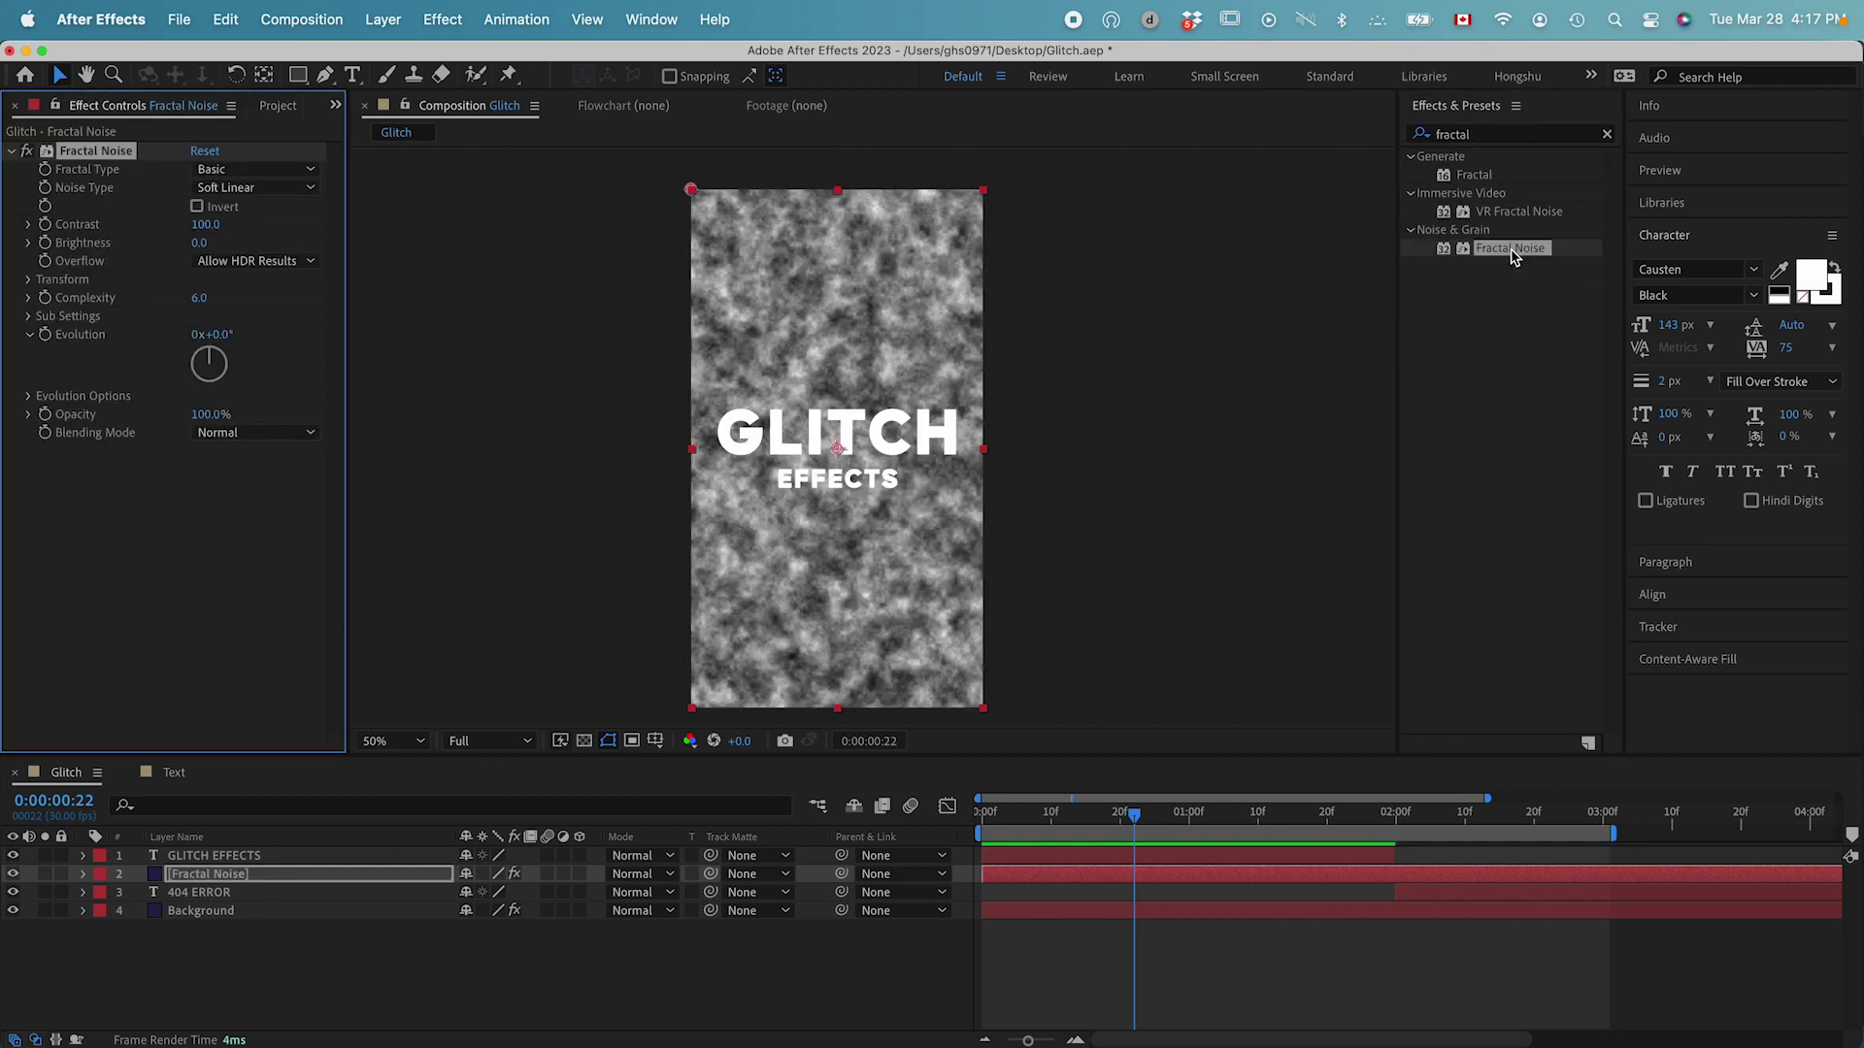
{"action": "left_click_drag", "start_coordinate": [237, 876], "coordinate": [238, 856]}
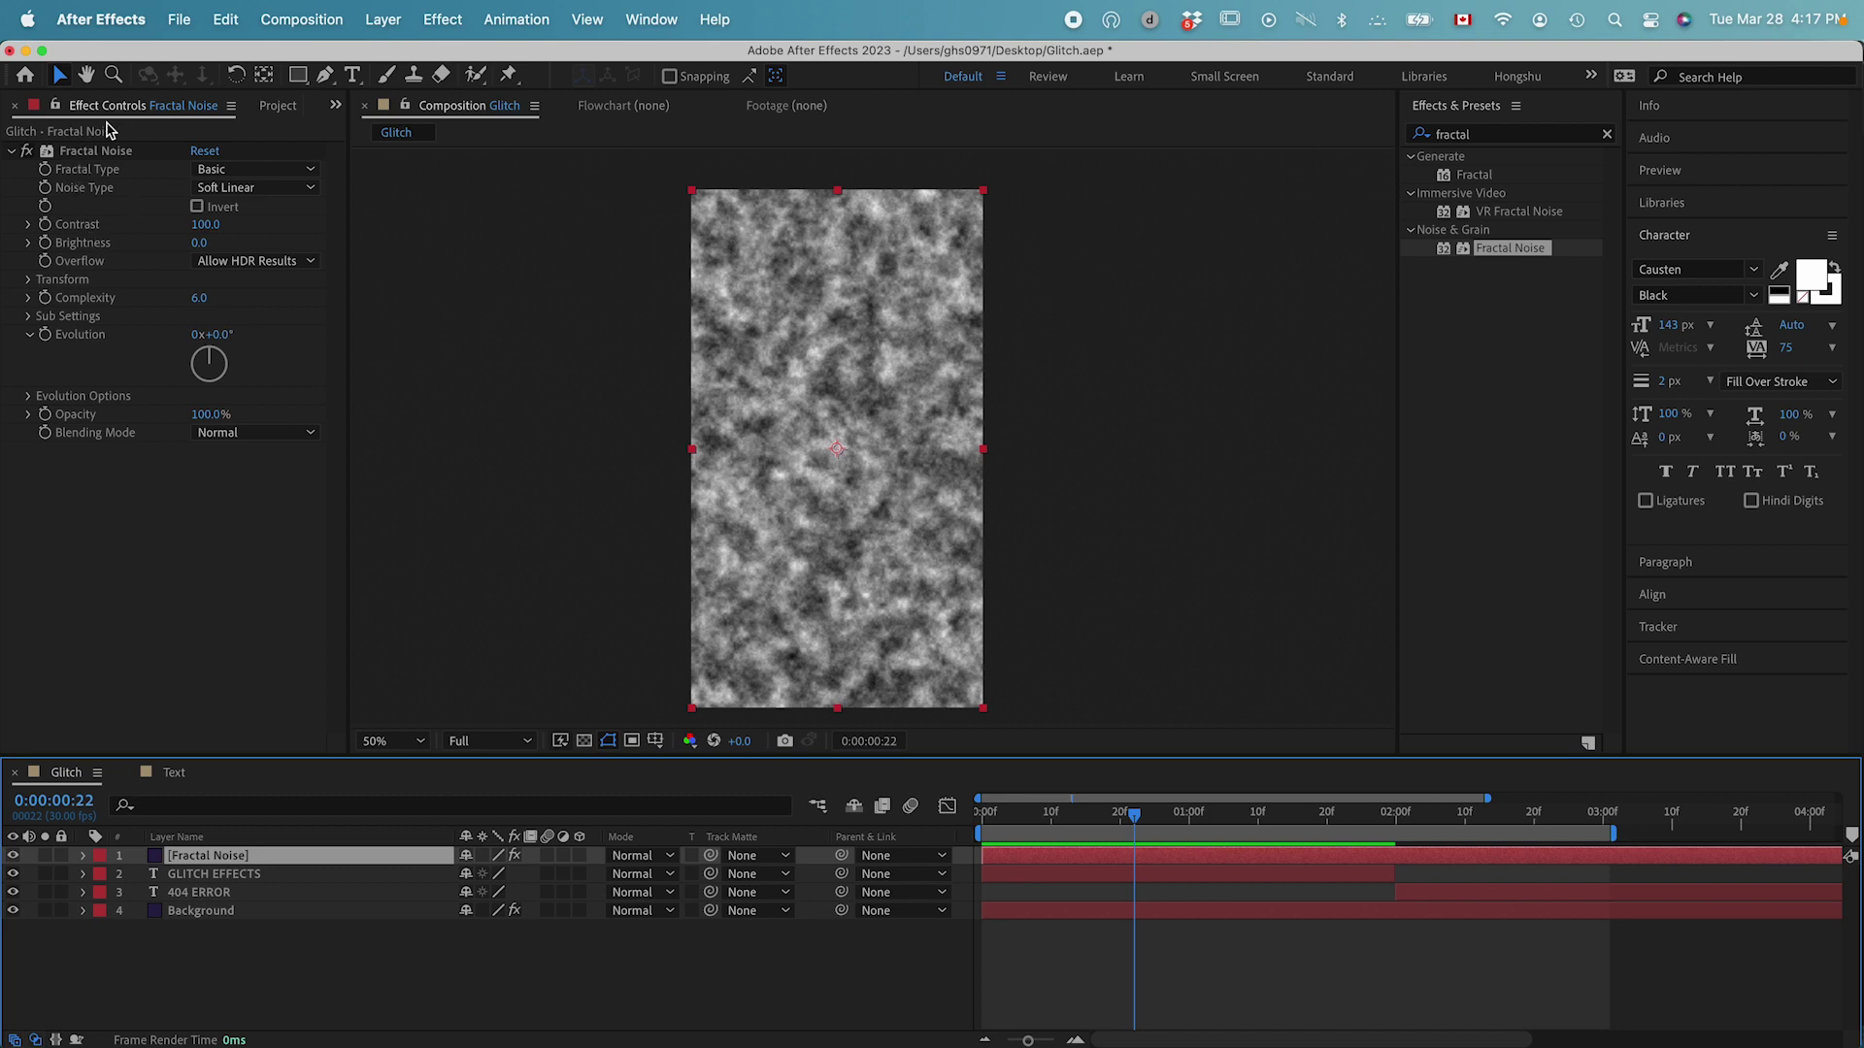
Step: Set the Fractal Noise type to Block with Contrast 250
{"action": "left_click", "coordinate": [249, 187]}
{"action": "left_click", "coordinate": [250, 207]}
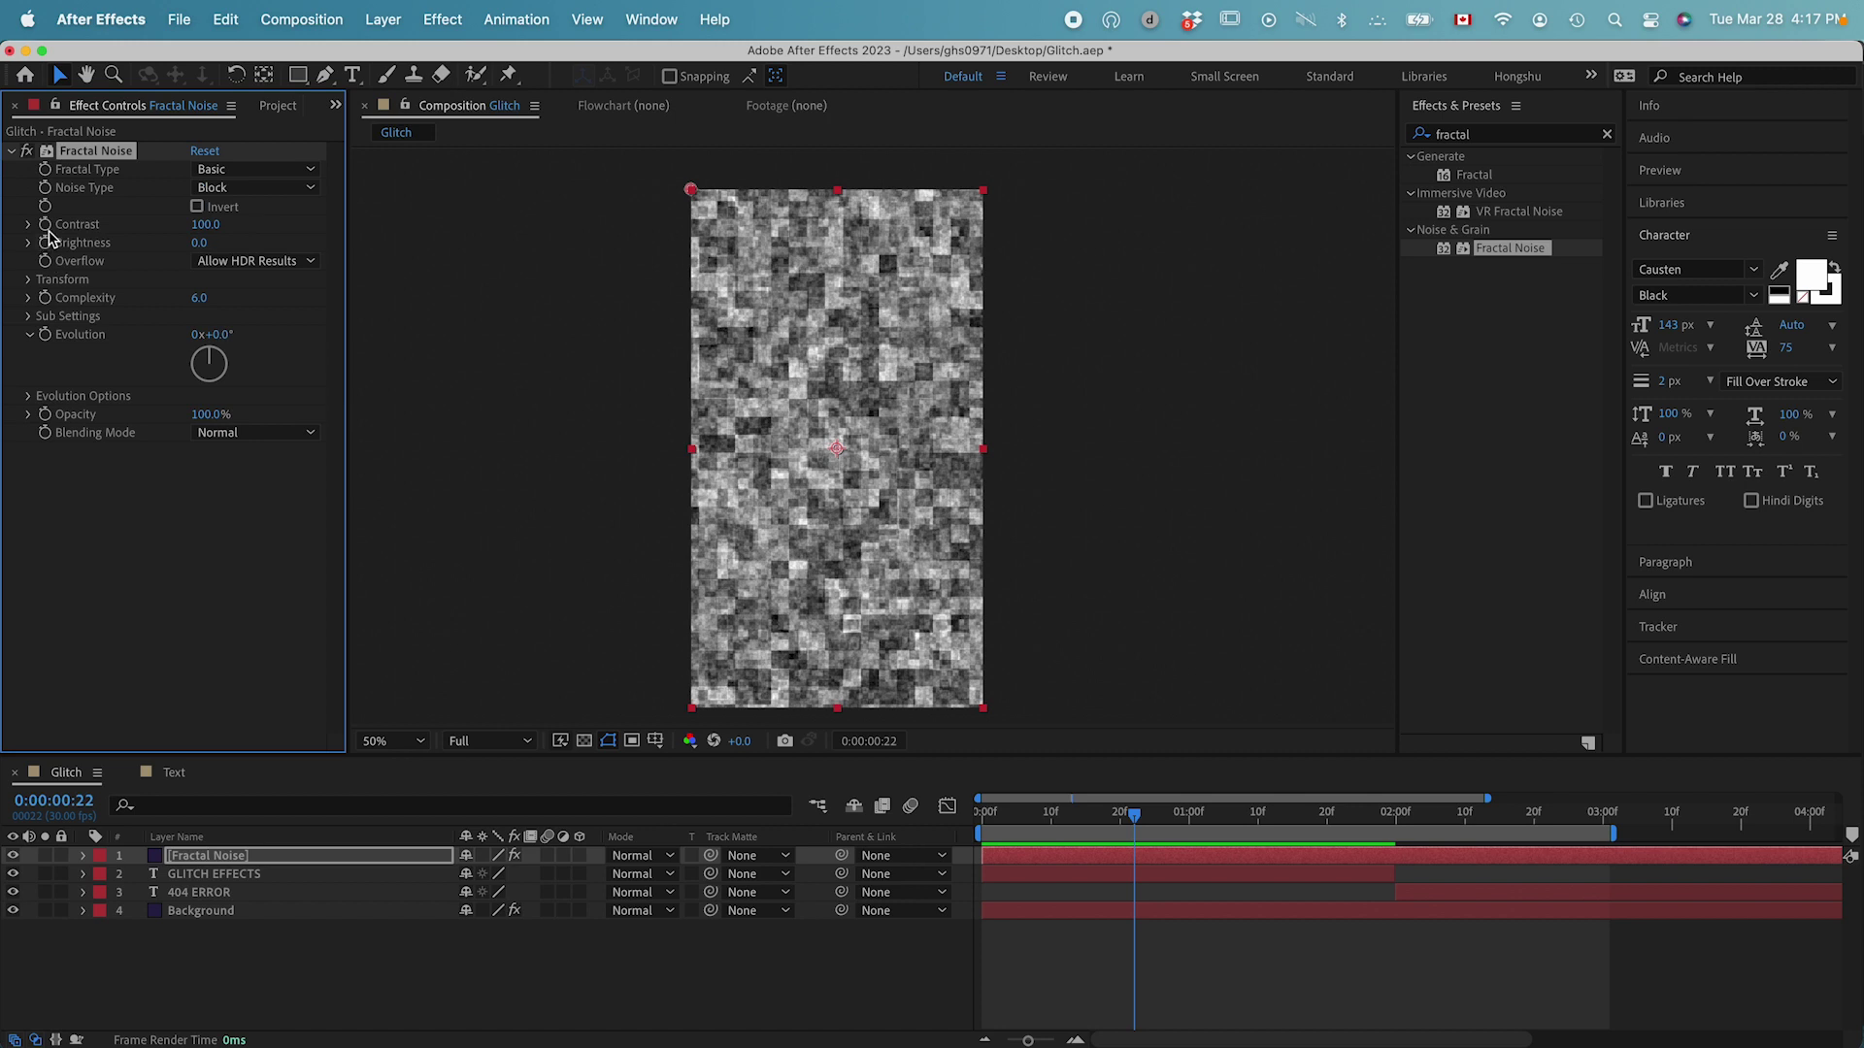
{"action": "left_click", "coordinate": [199, 225]}
{"action": "type", "text": "200"}
{"action": "key", "text": "Return"}
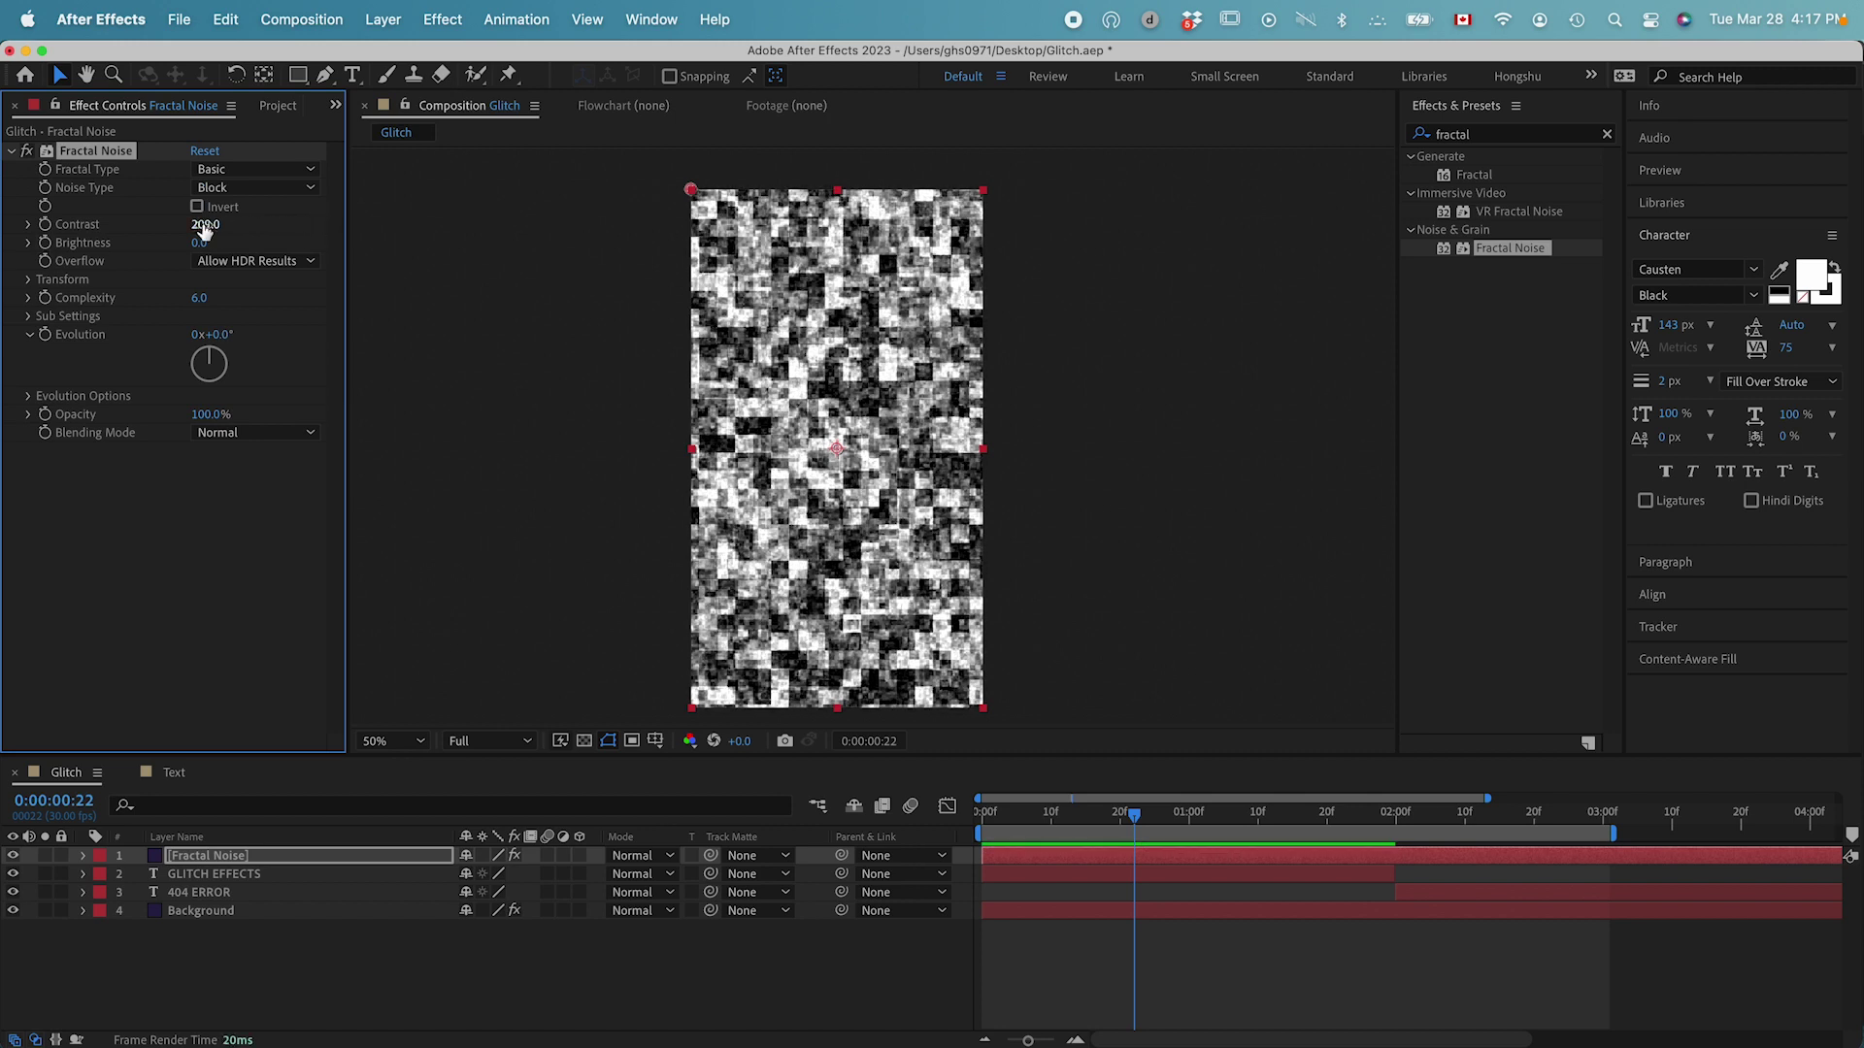
{"action": "left_click", "coordinate": [203, 226]}
{"action": "type", "text": "250"}
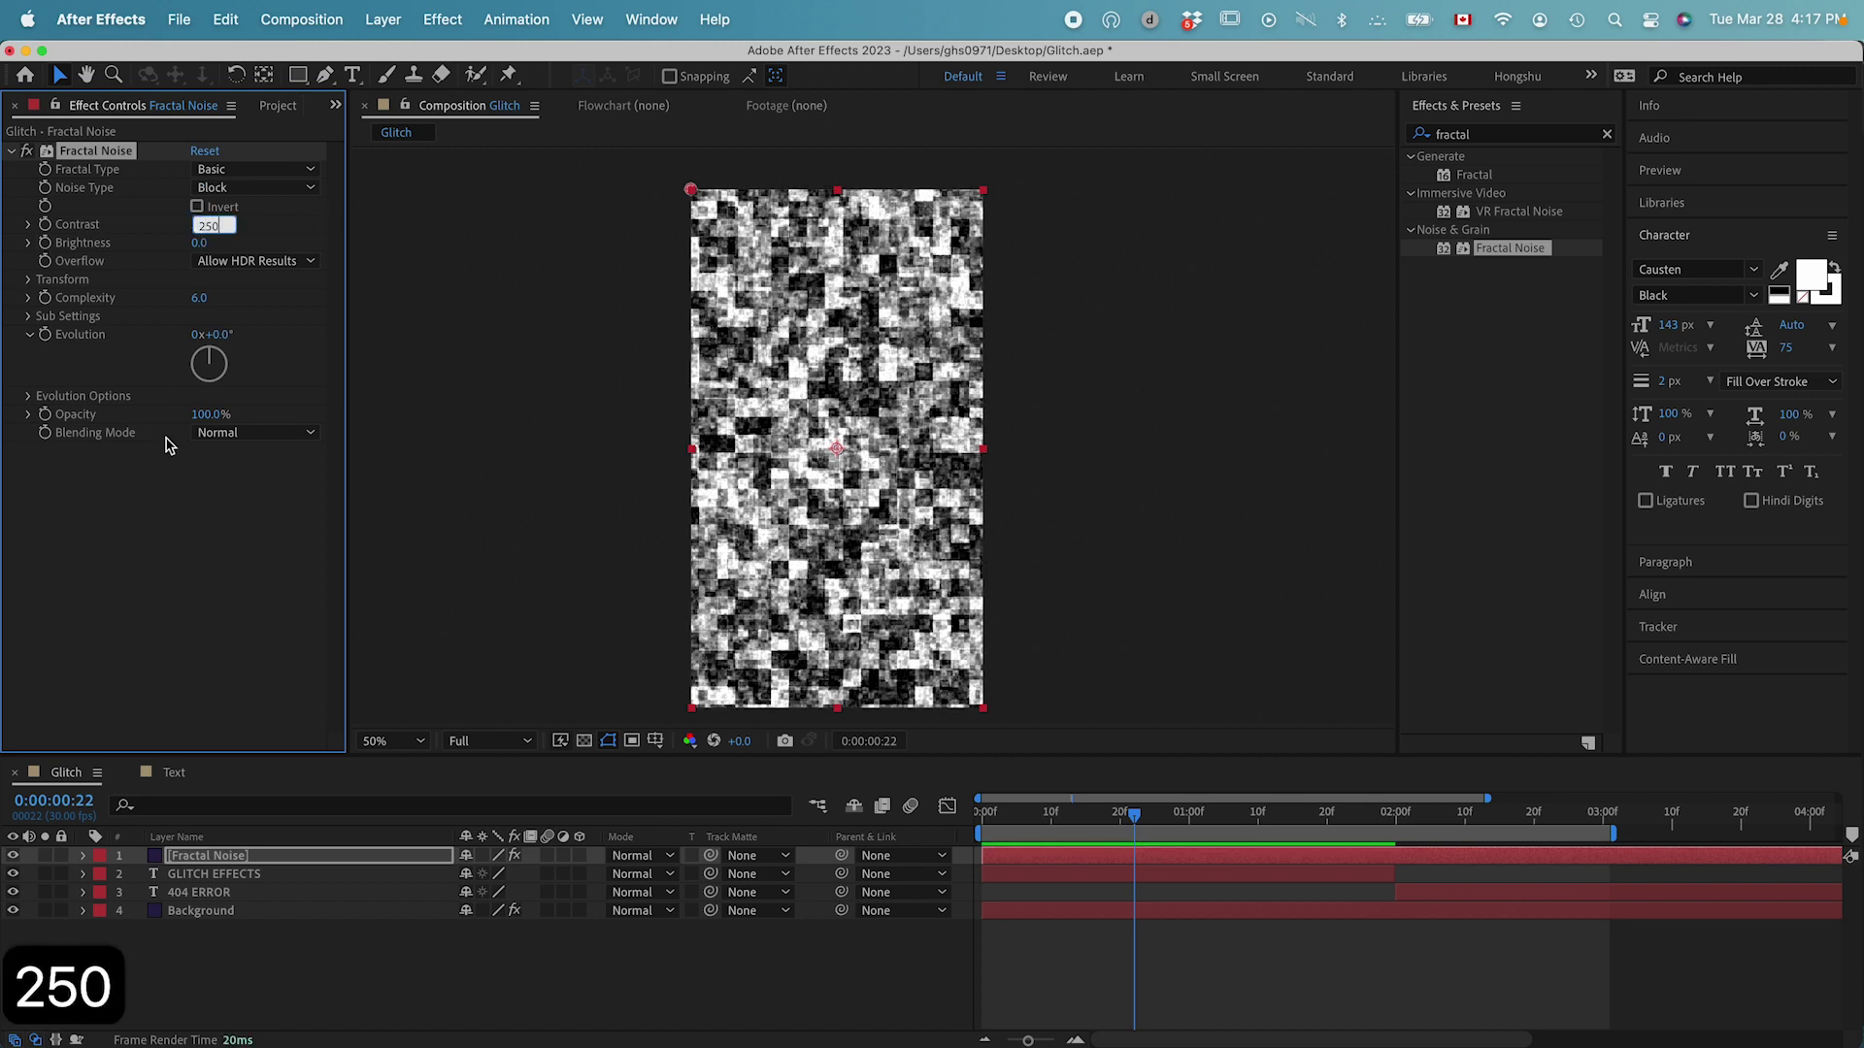
{"action": "key", "text": "Return"}
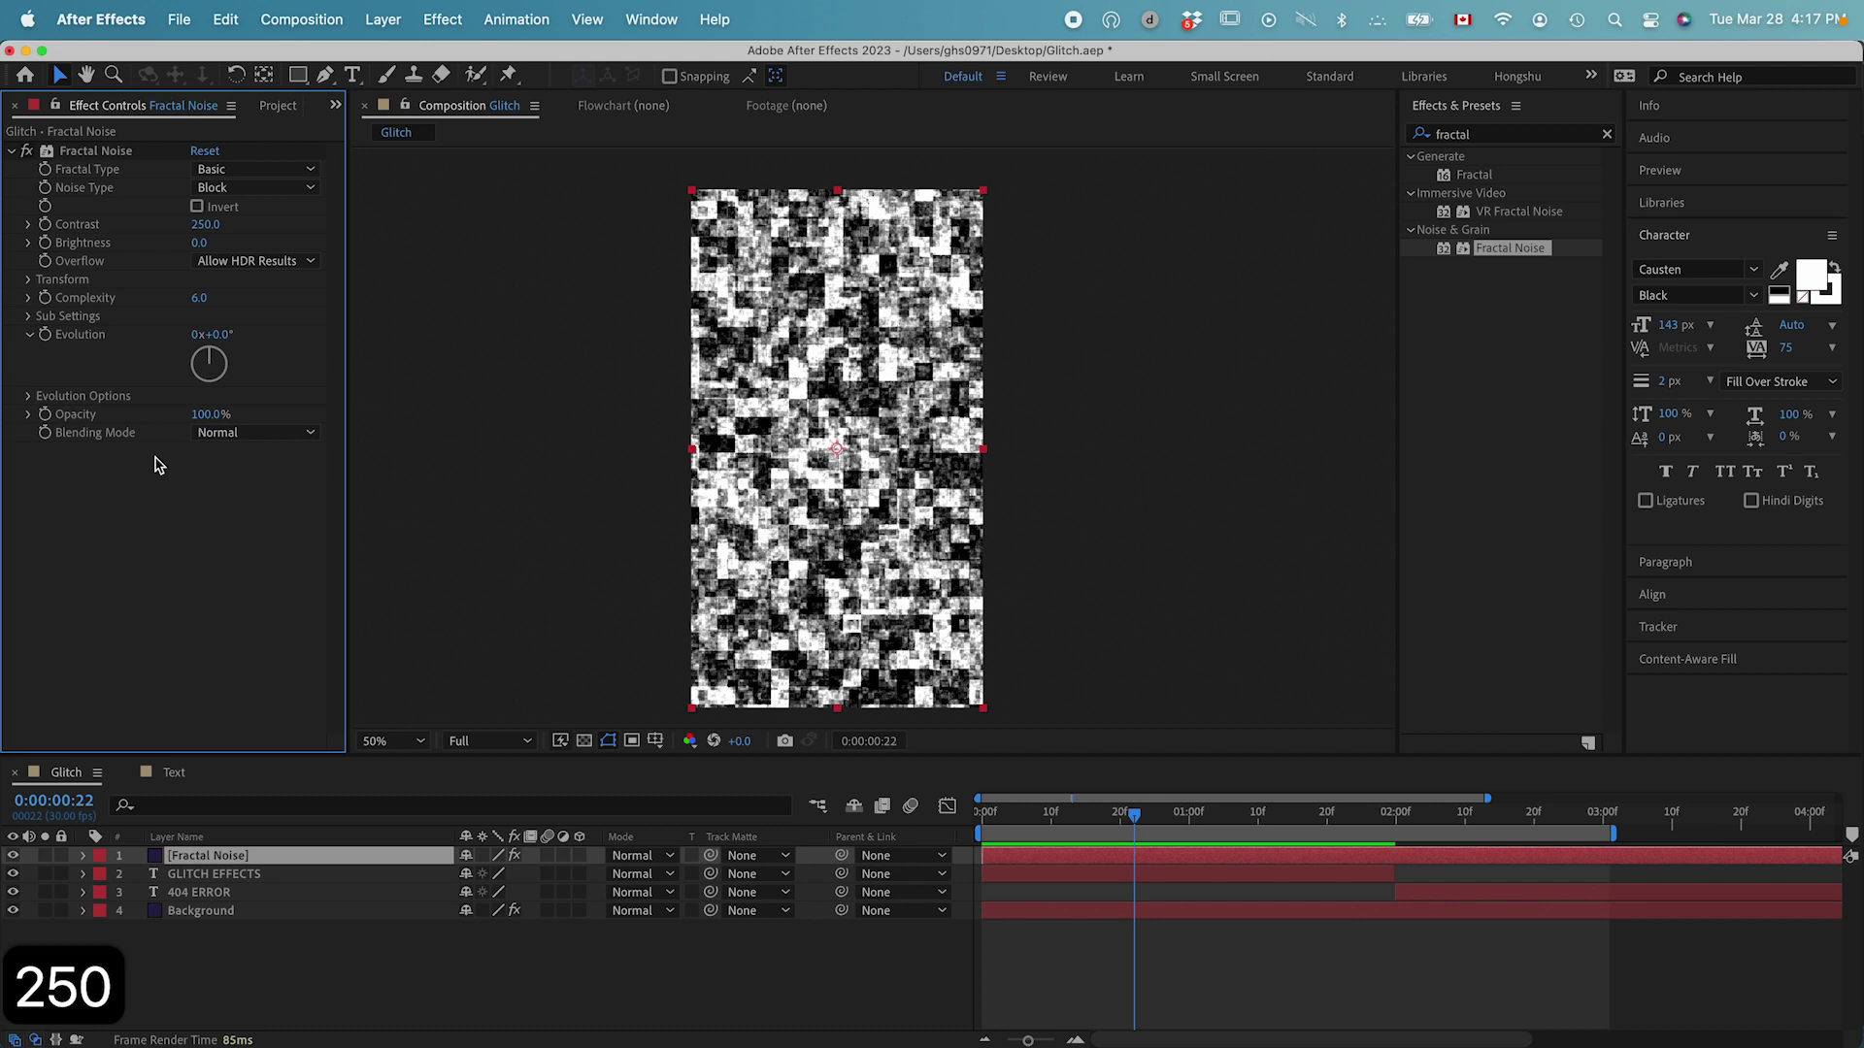
Step: Turn off Uniform Scaling and set Scale Width to 1000, then start editing Scale Height
{"action": "left_click", "coordinate": [29, 281]}
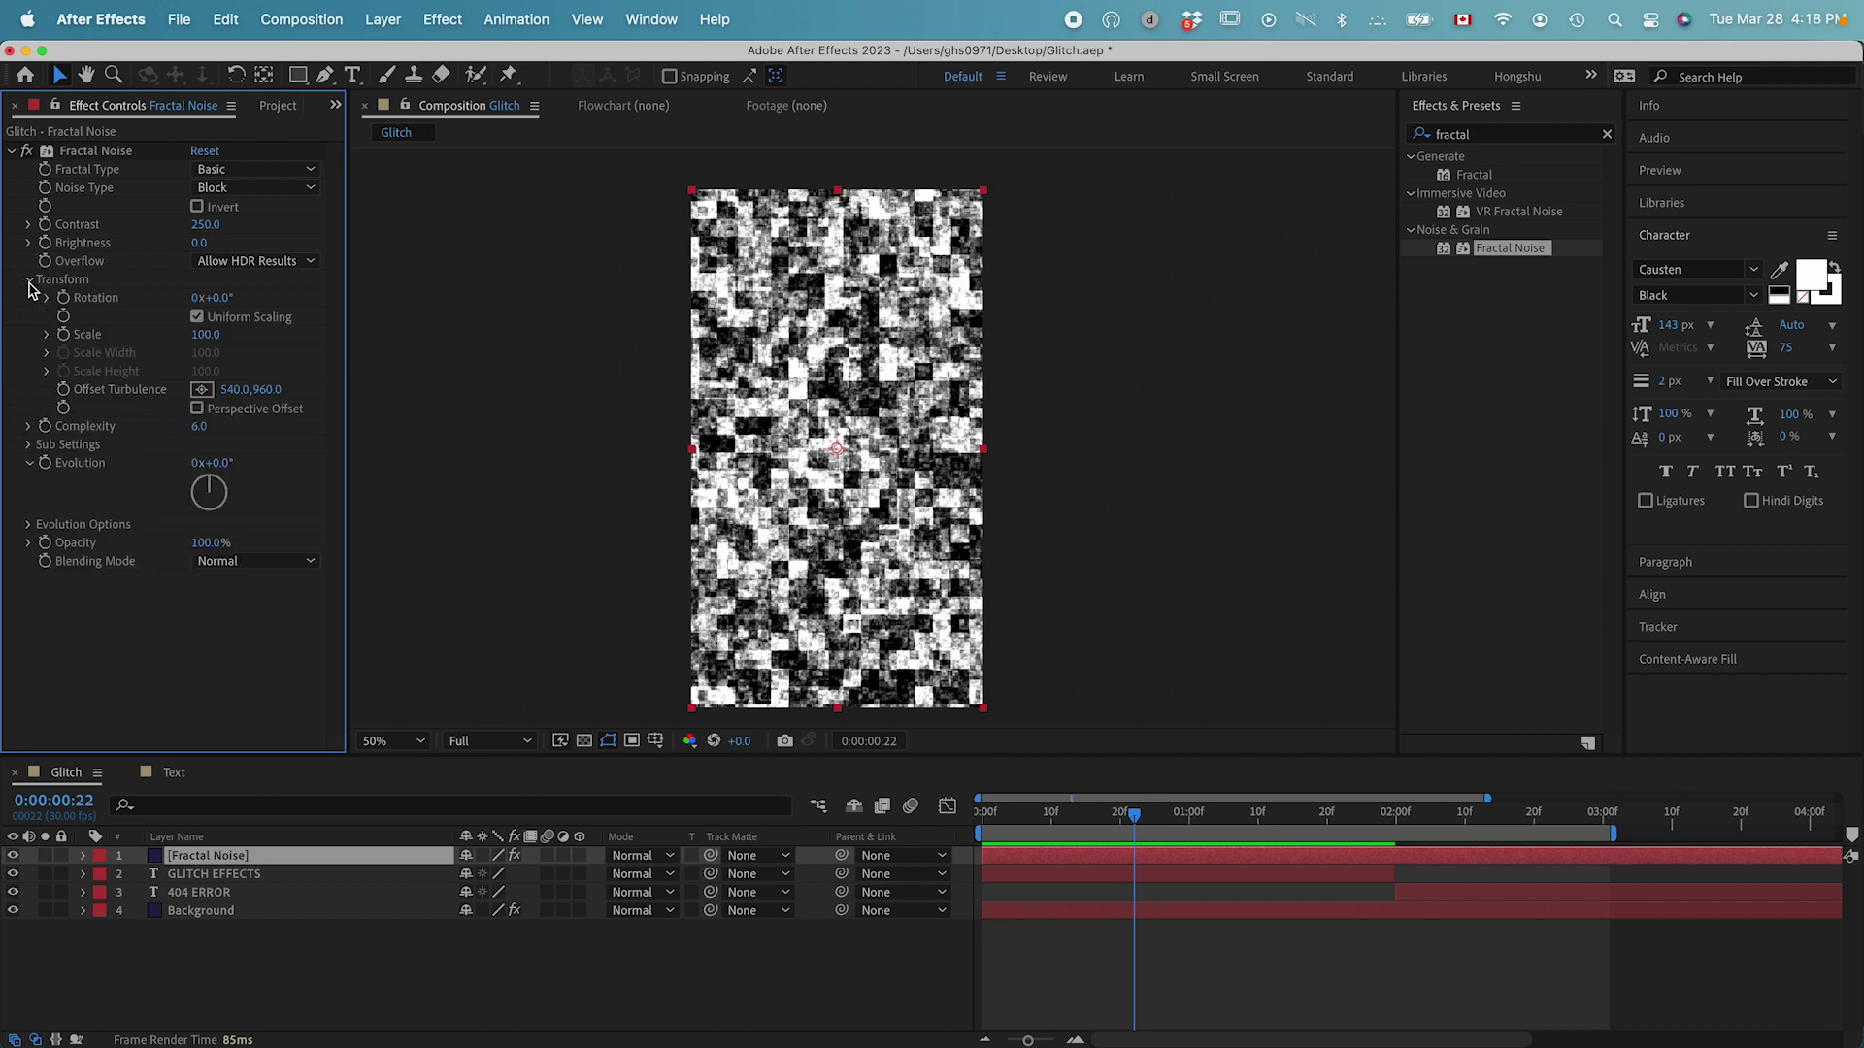
{"action": "left_click", "coordinate": [197, 317]}
{"action": "left_click_drag", "start_coordinate": [102, 382], "coordinate": [214, 385]}
{"action": "left_click", "coordinate": [206, 353]}
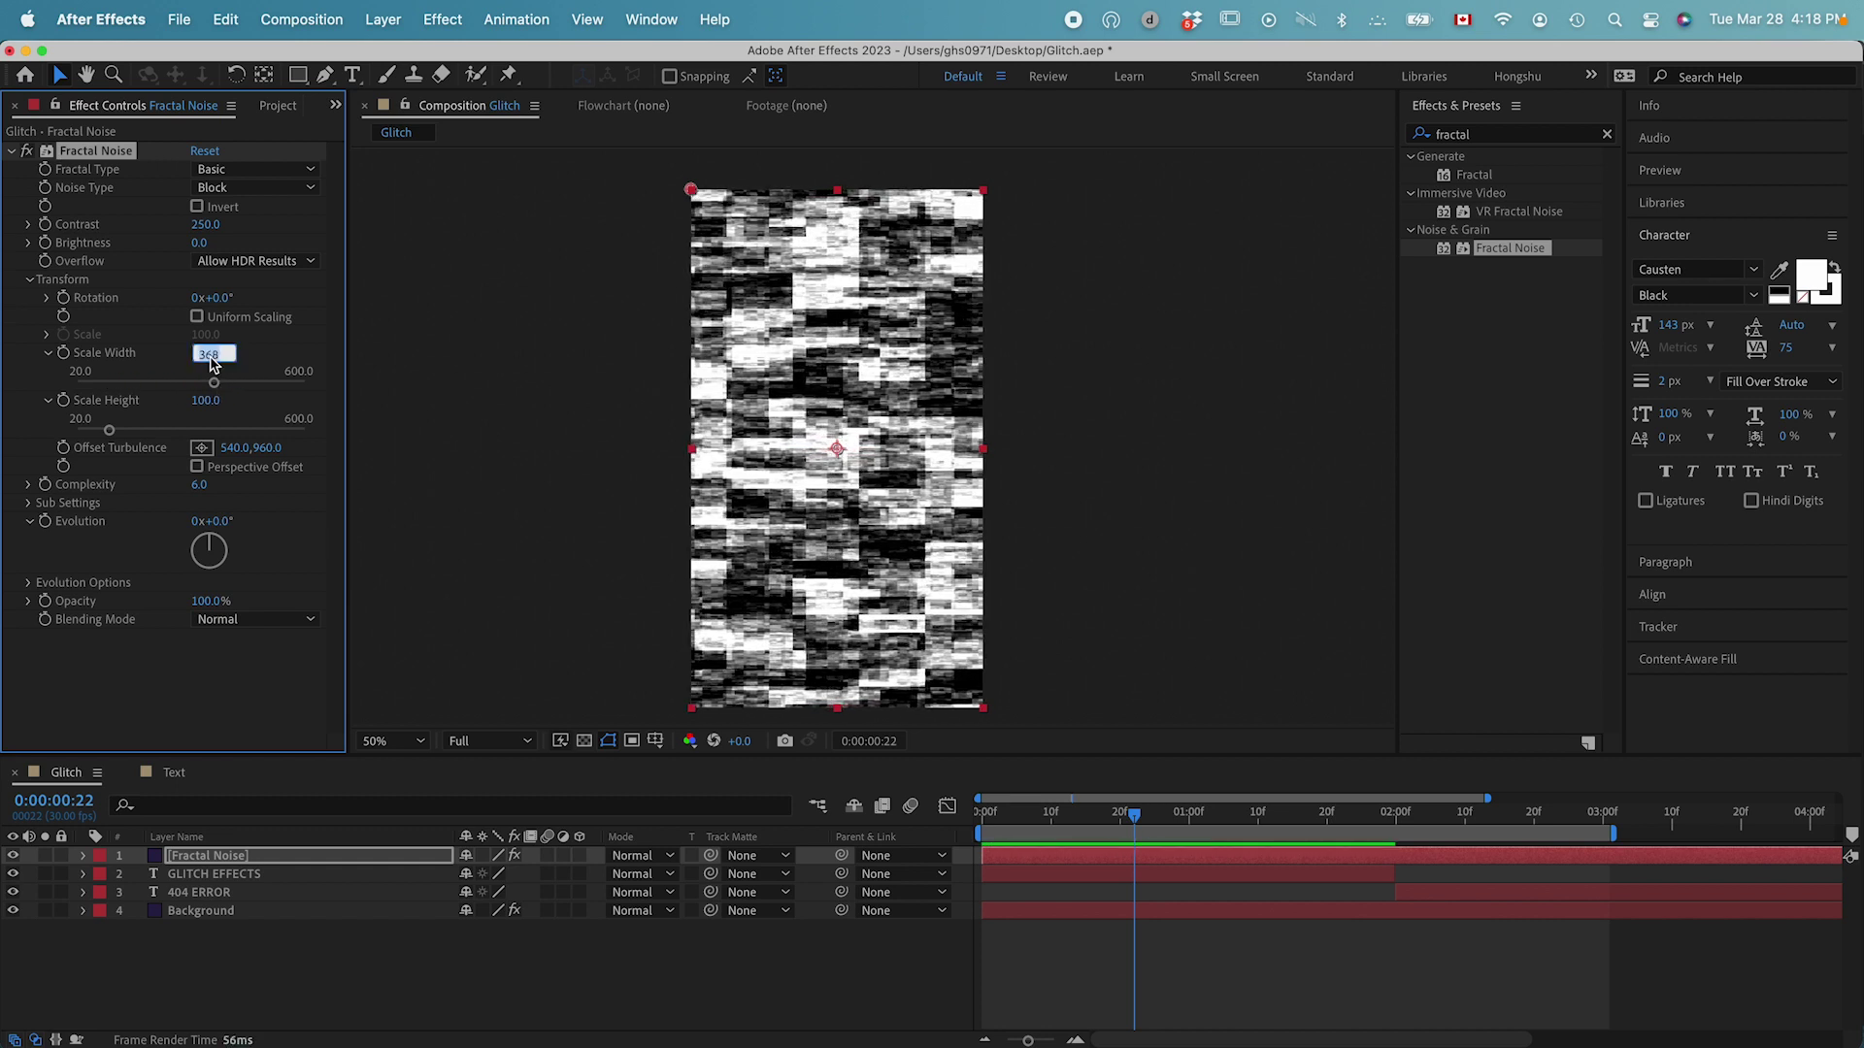
{"action": "type", "text": "1000"}
{"action": "key", "text": "Return"}
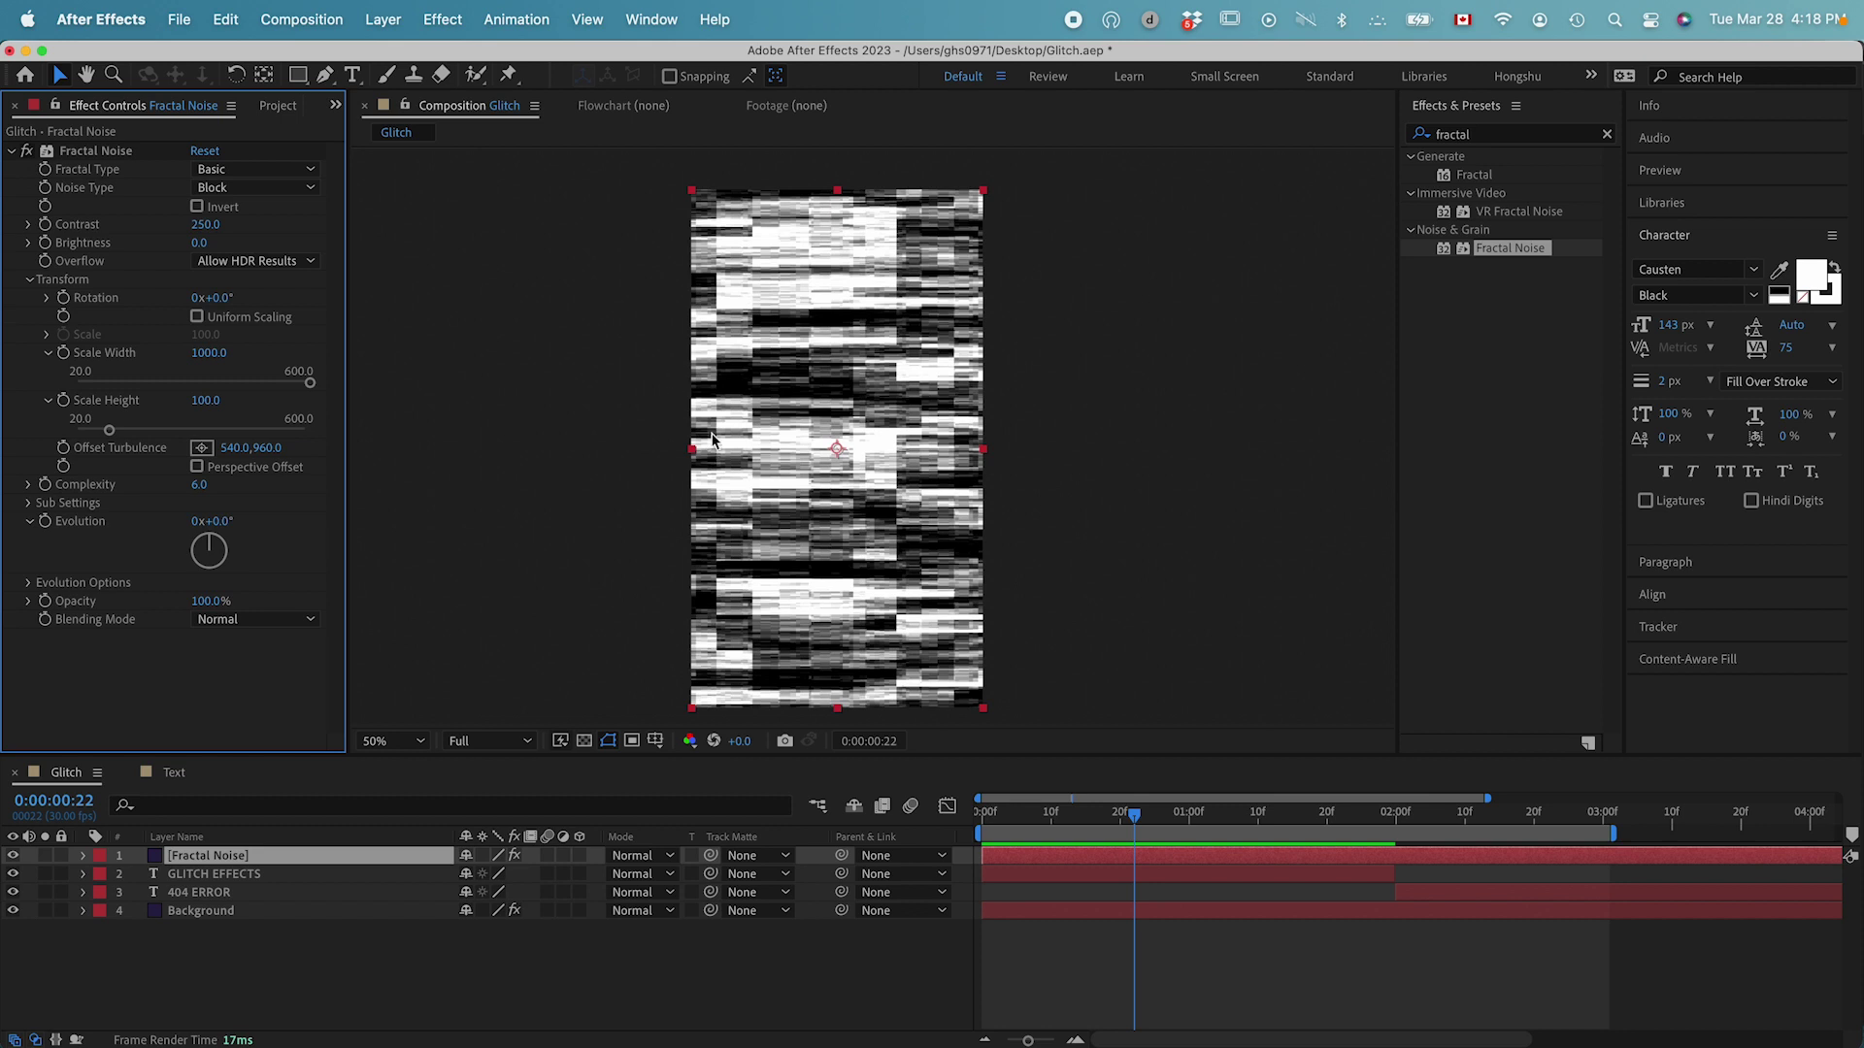
{"action": "left_click_drag", "start_coordinate": [207, 401], "coordinate": [200, 405]}
{"action": "key", "text": "cmd+z"}
{"action": "left_click", "coordinate": [213, 413]}
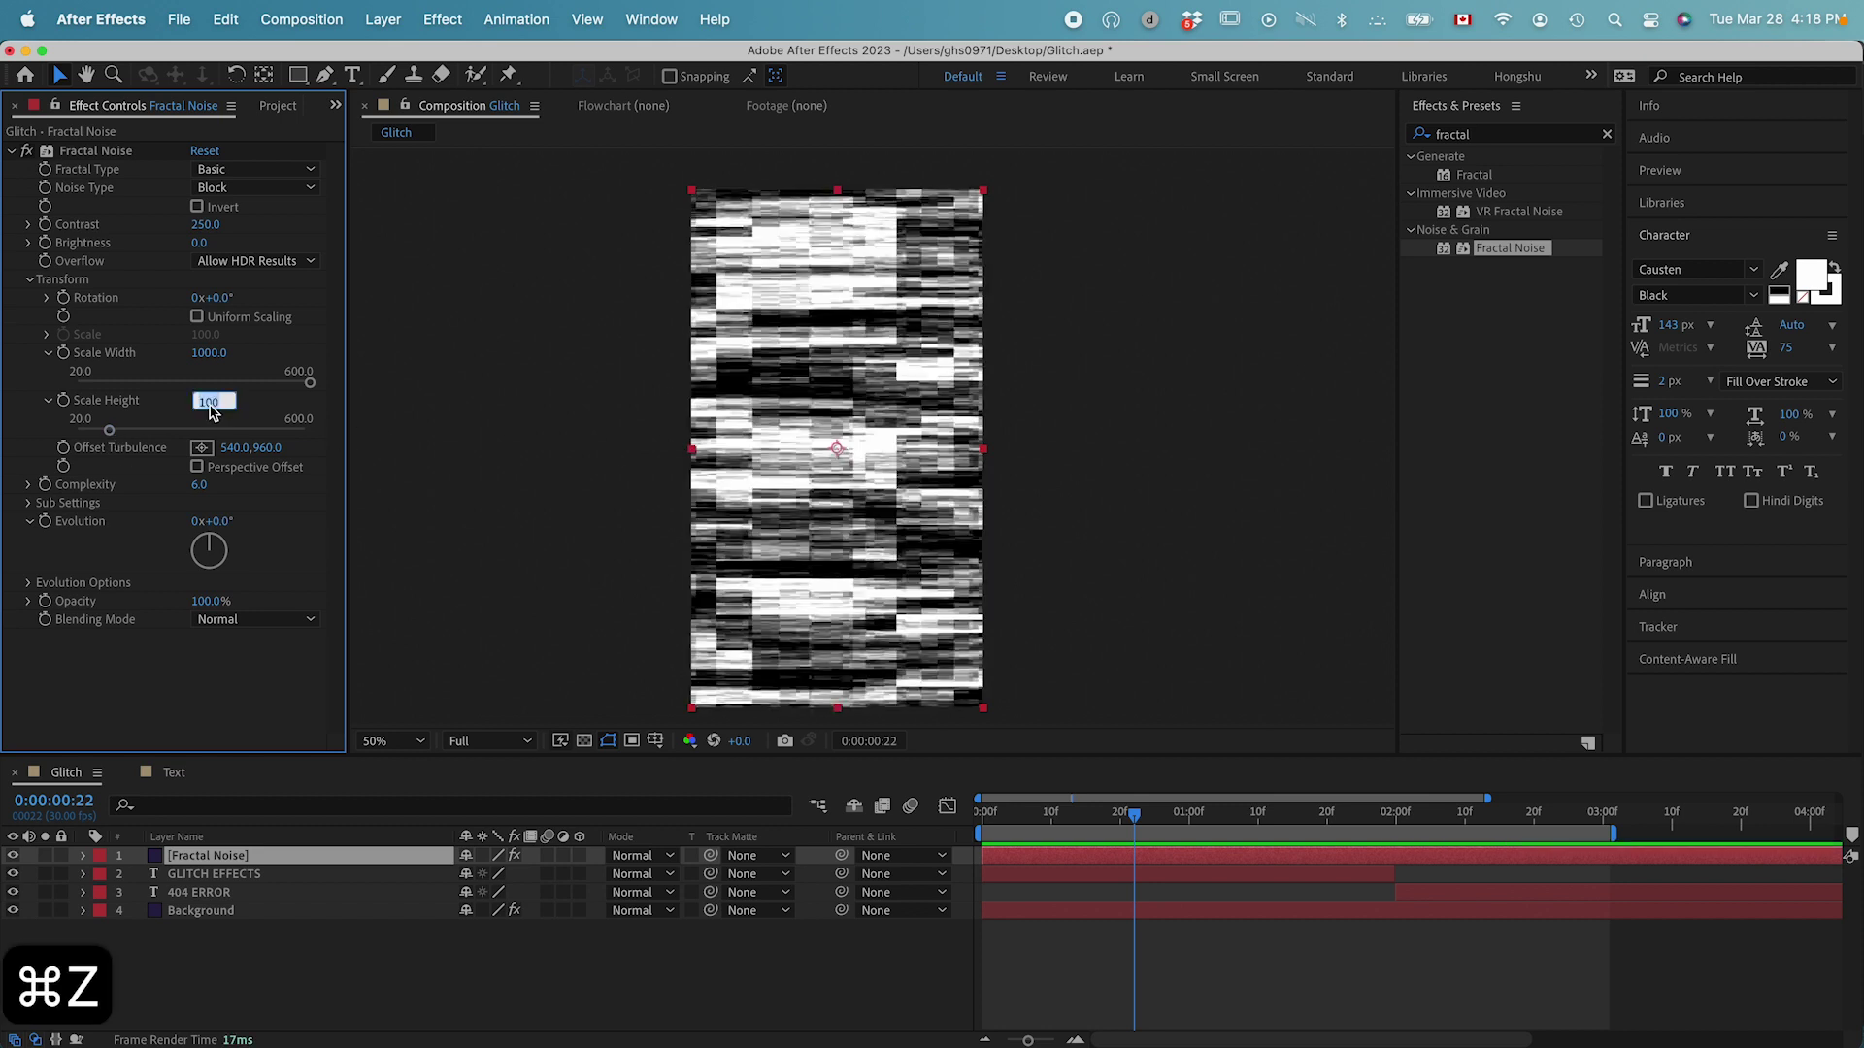
Step: Set Scale Height to 60 and drive Evolution with the expression time*500
{"action": "type", "text": "60"}
{"action": "key", "text": "Return"}
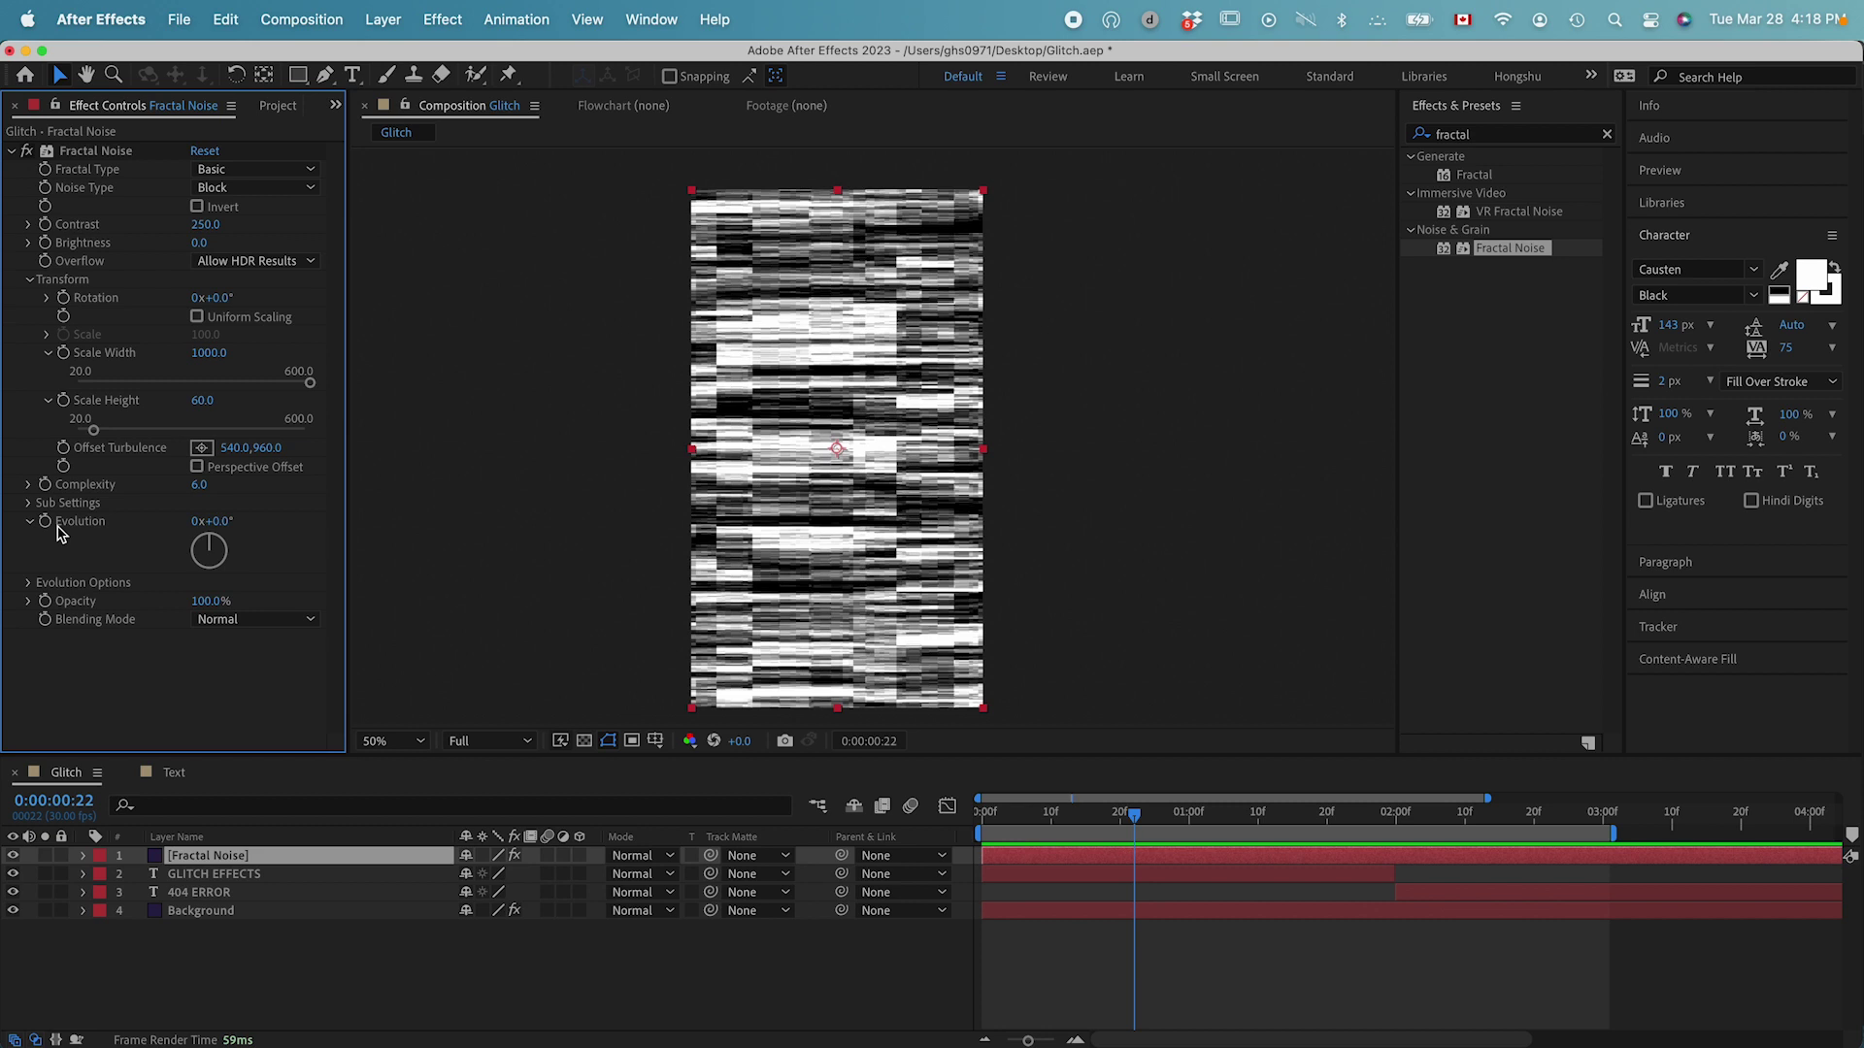
{"action": "left_click", "coordinate": [45, 521], "text": "alt"}
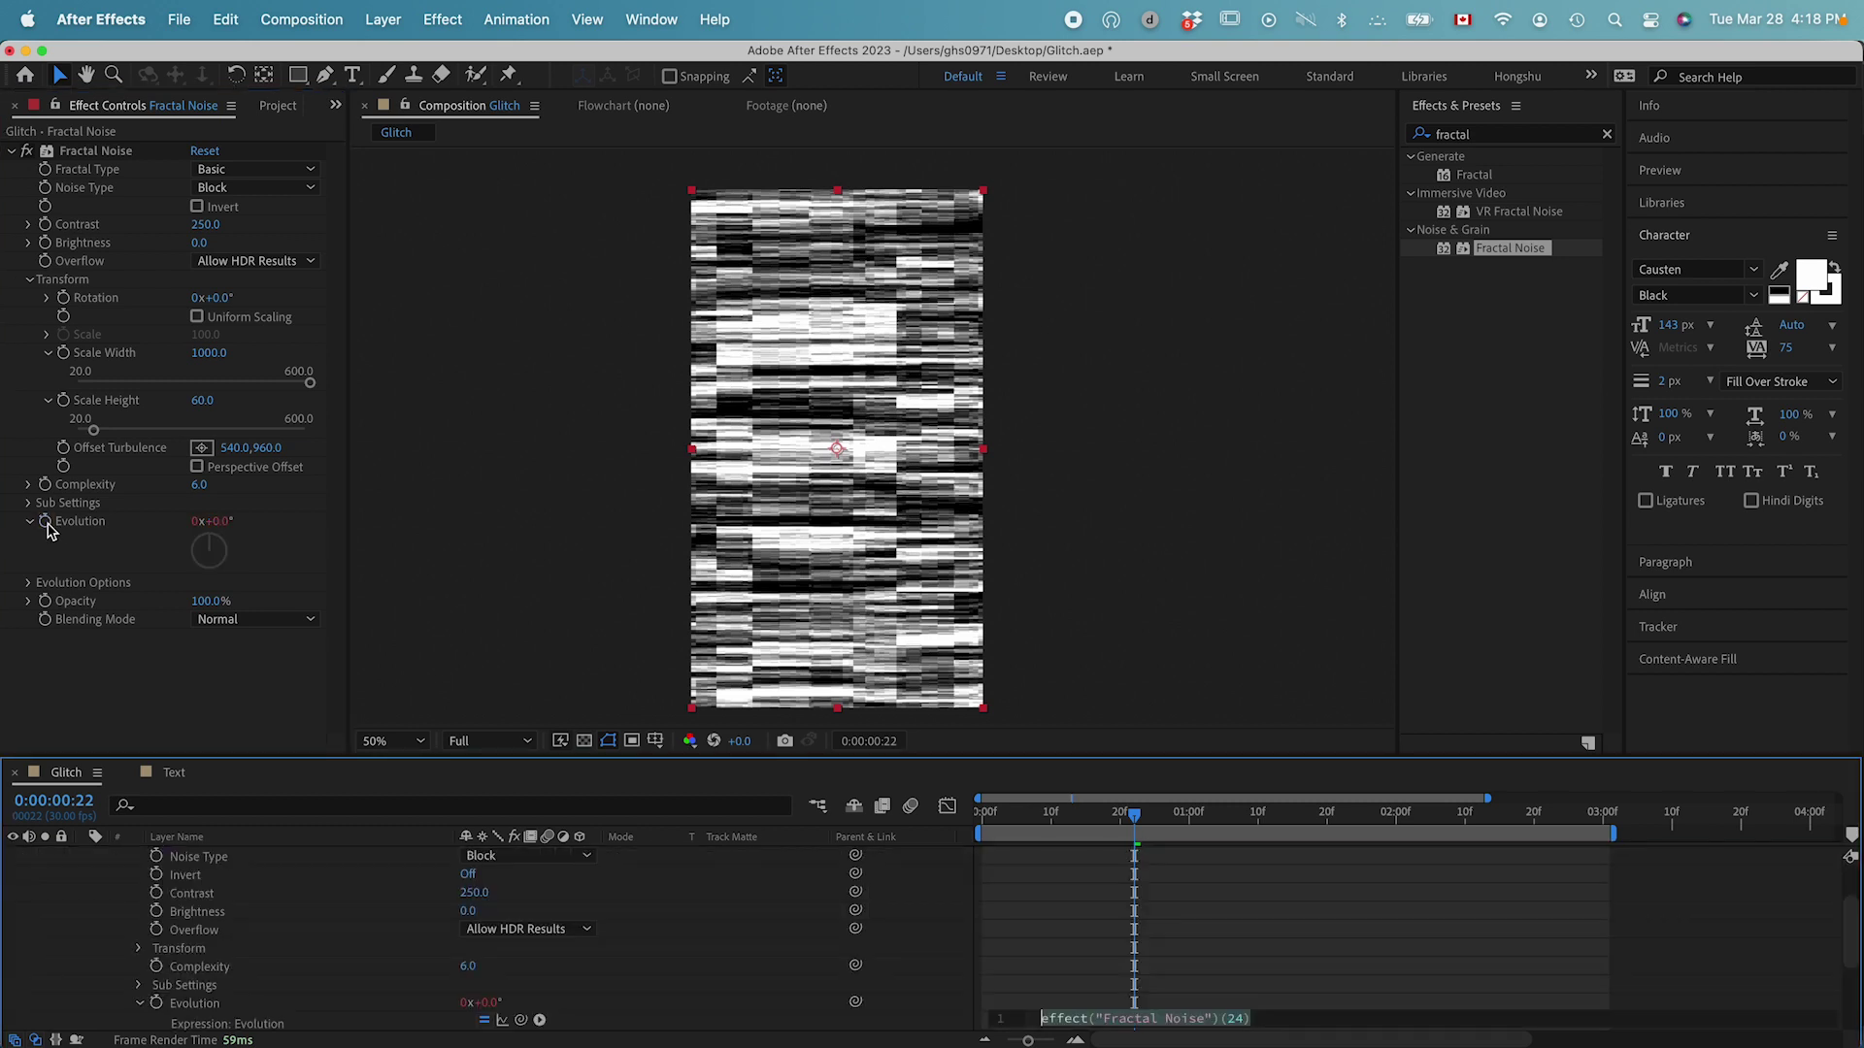
{"action": "type", "text": "time"}
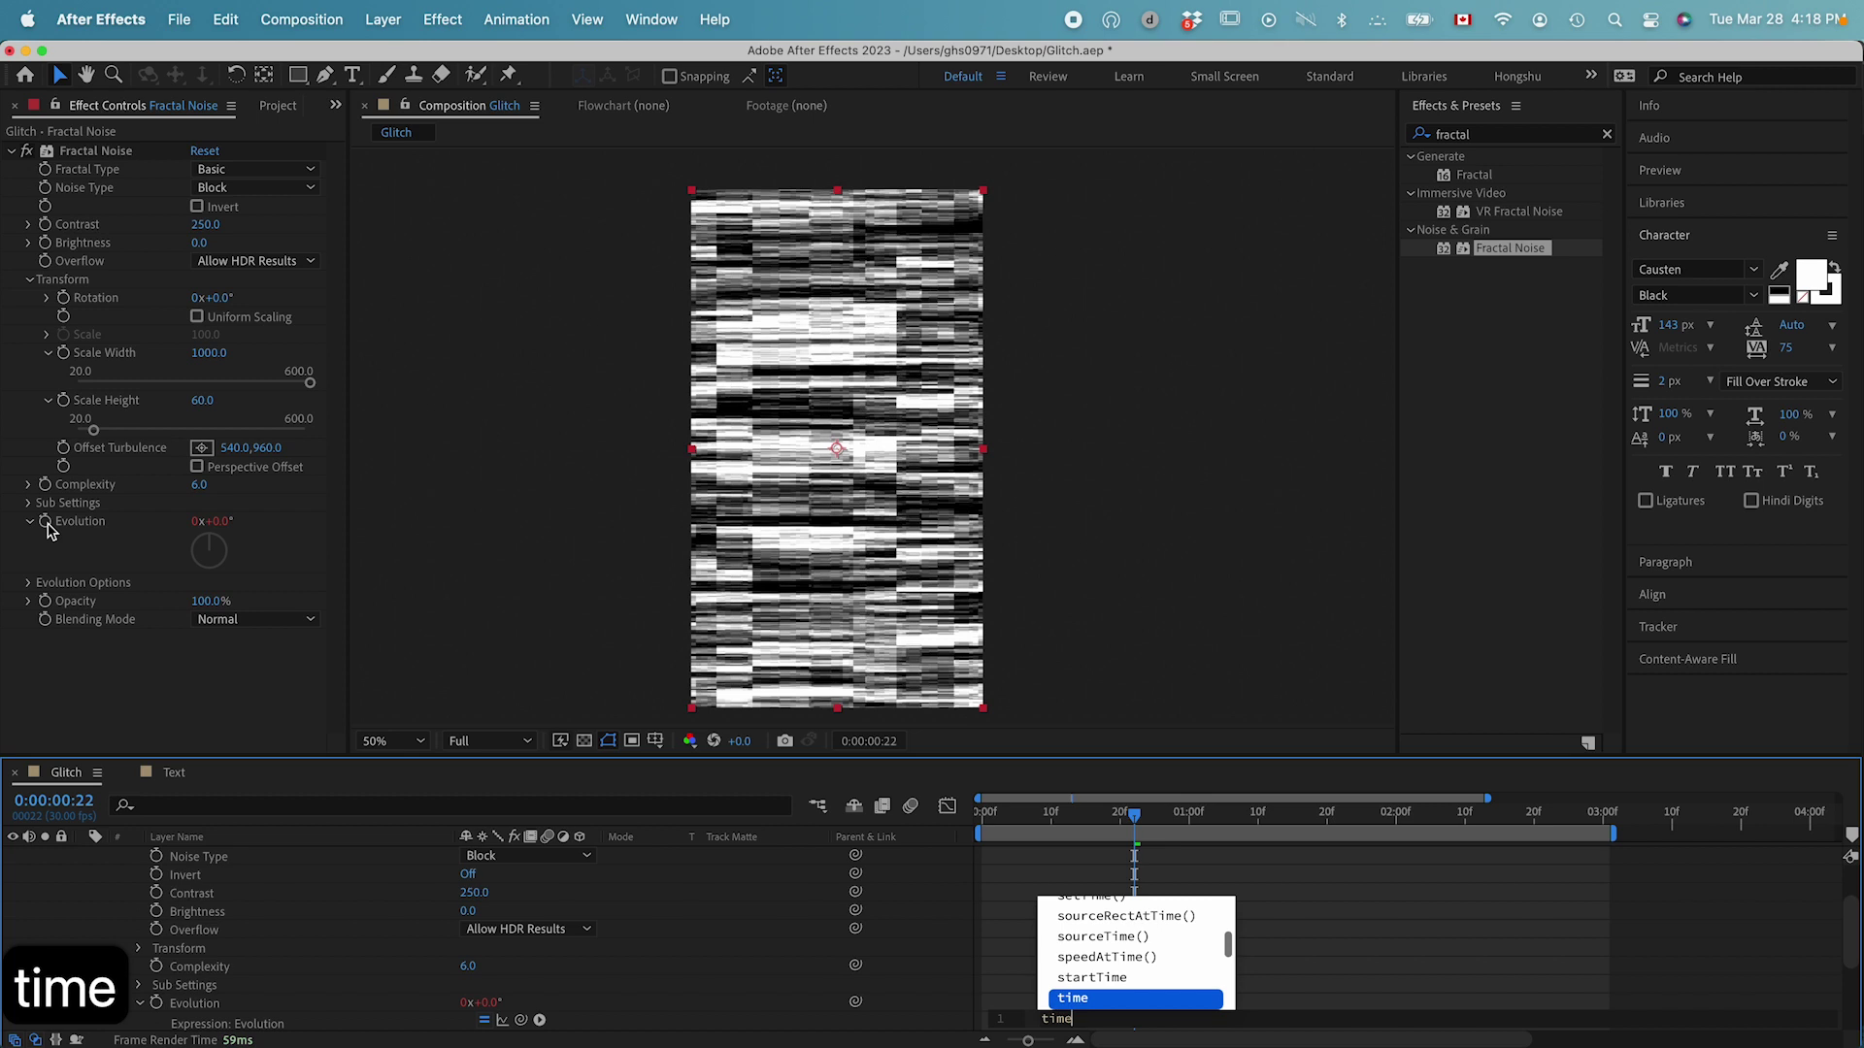
{"action": "type", "text": "*"}
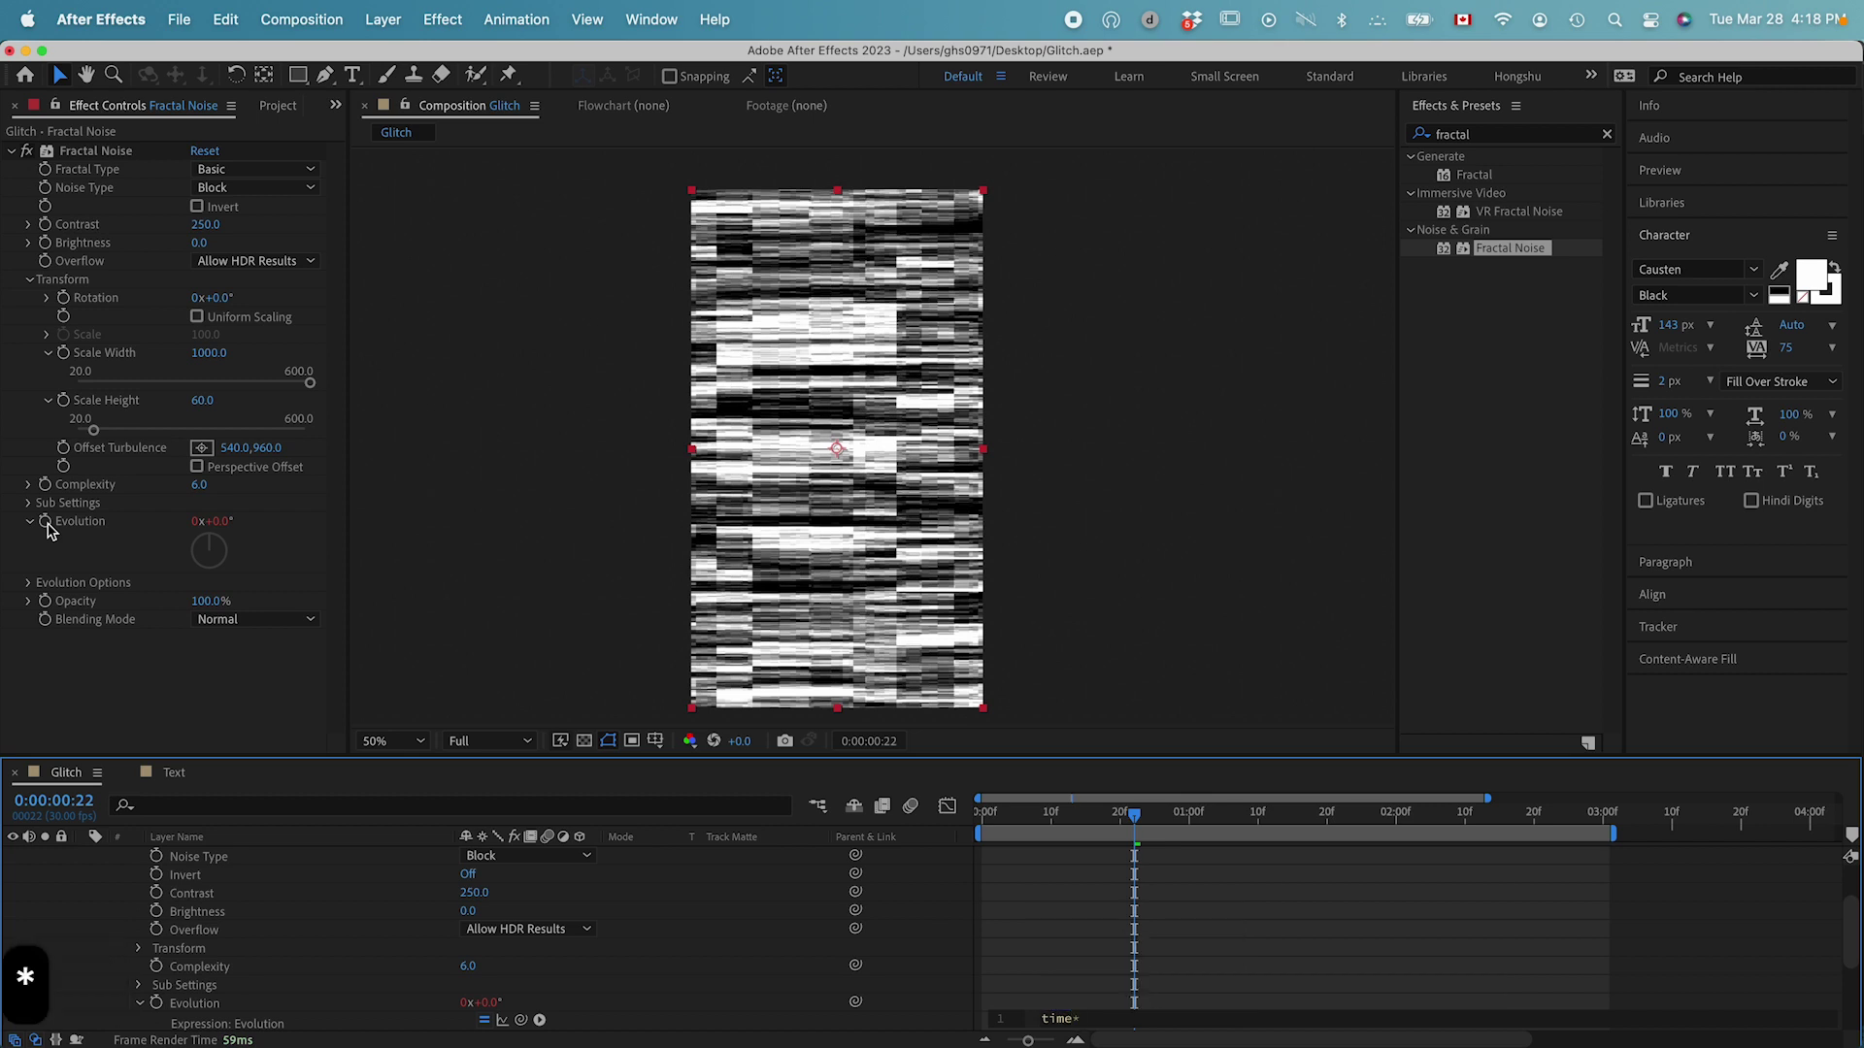
{"action": "type", "text": "500"}
{"action": "key", "text": "Return"}
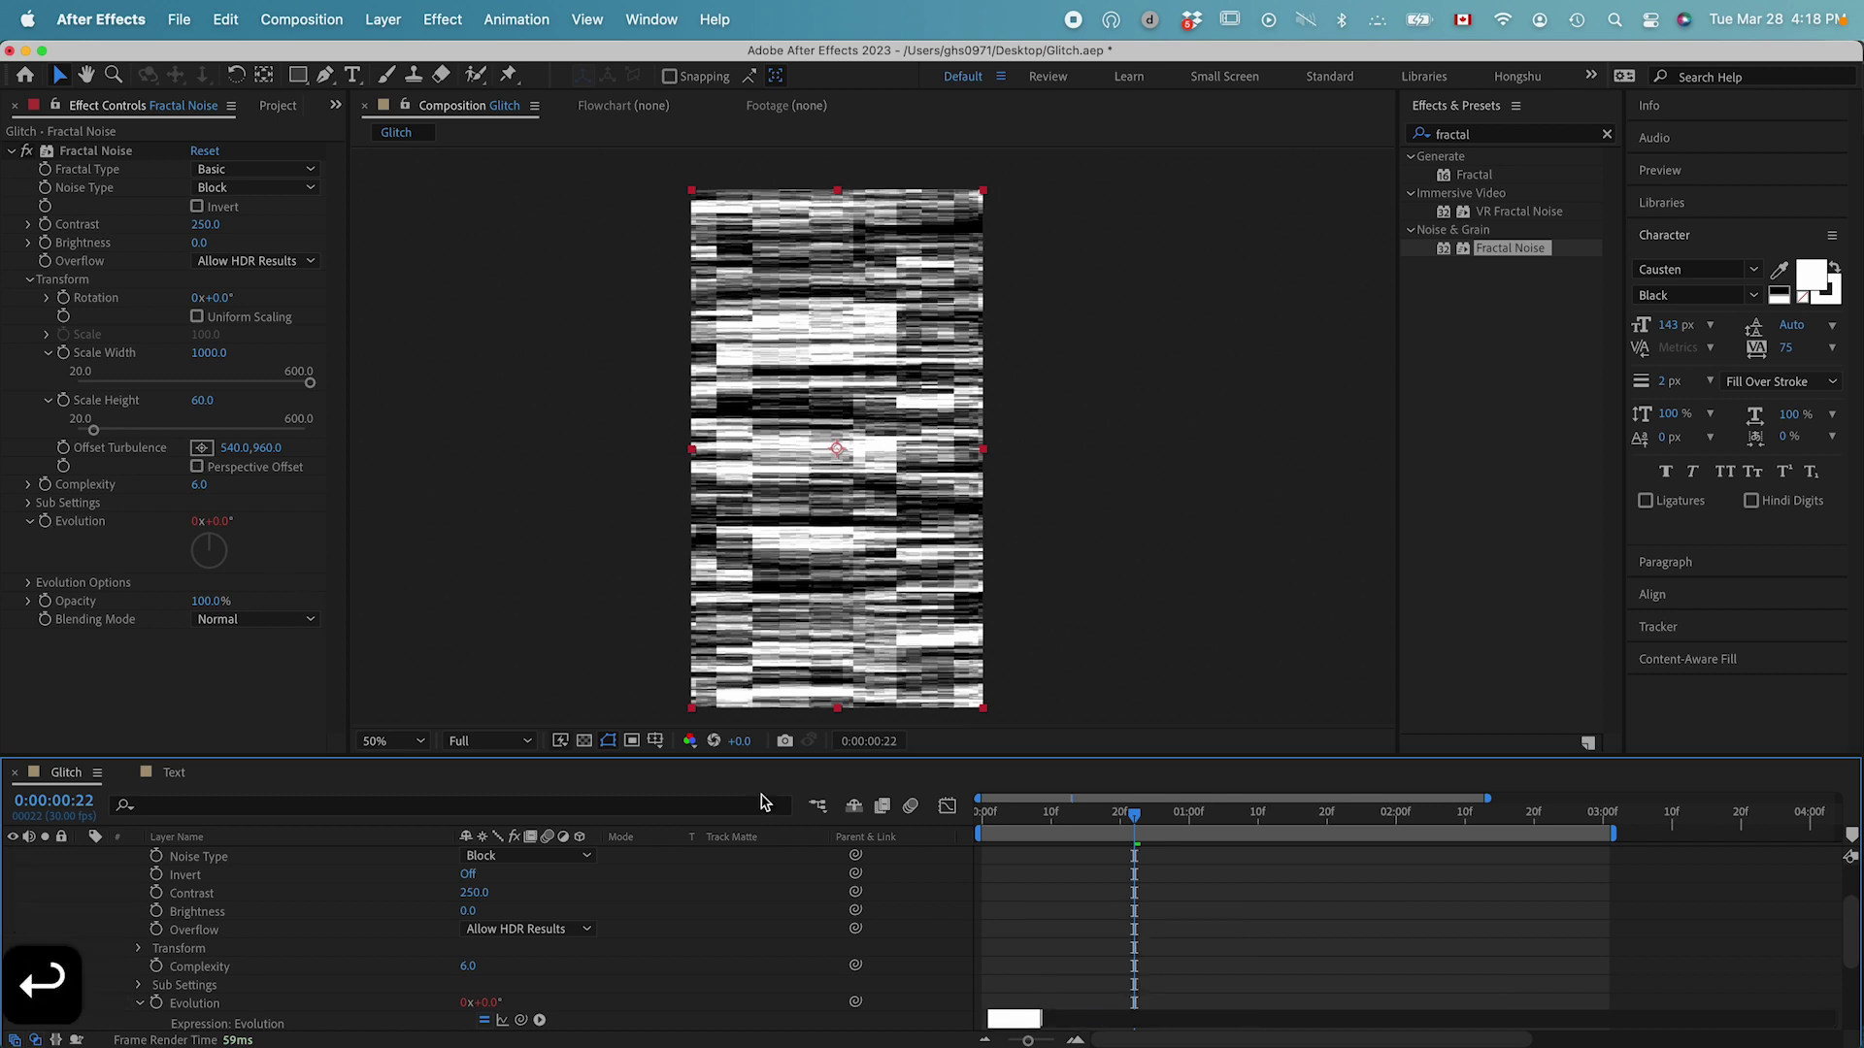
Step: Preview the animating noise from the start of the timeline
{"action": "left_click", "coordinate": [975, 824]}
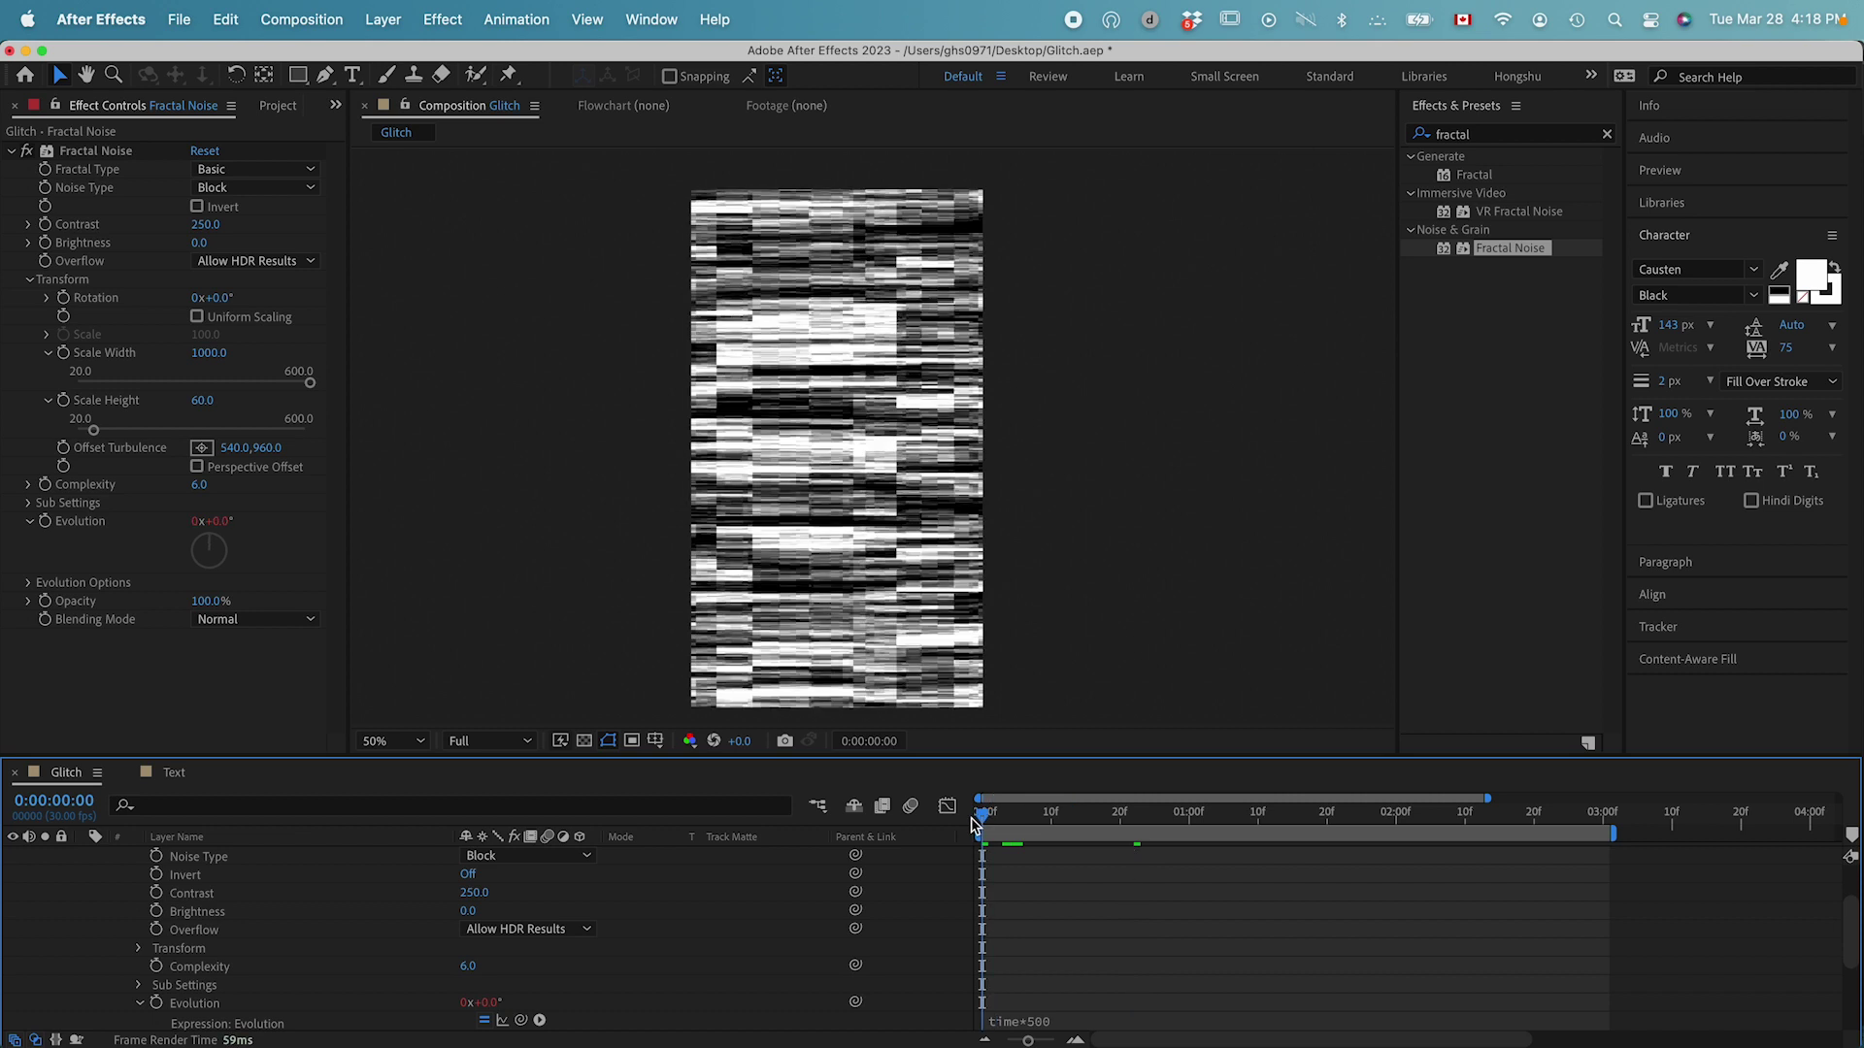
{"action": "key", "text": "space"}
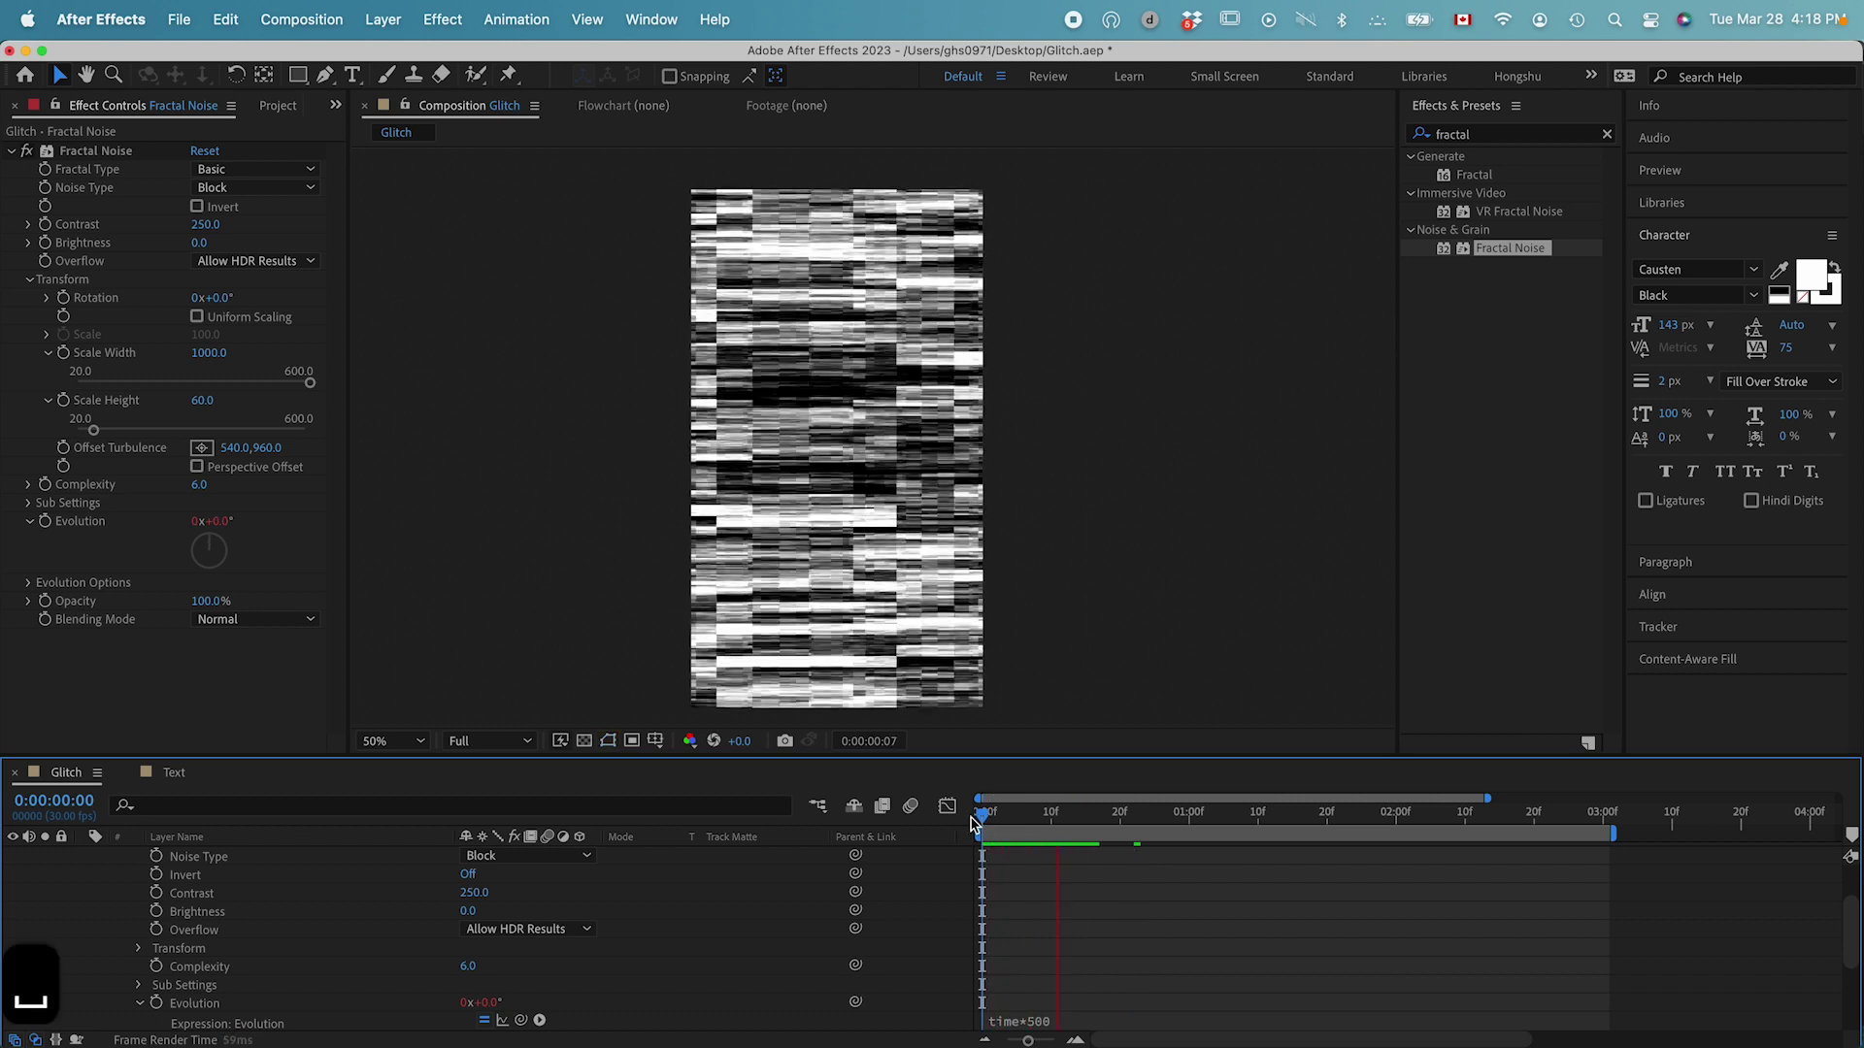
{"action": "key", "text": "space"}
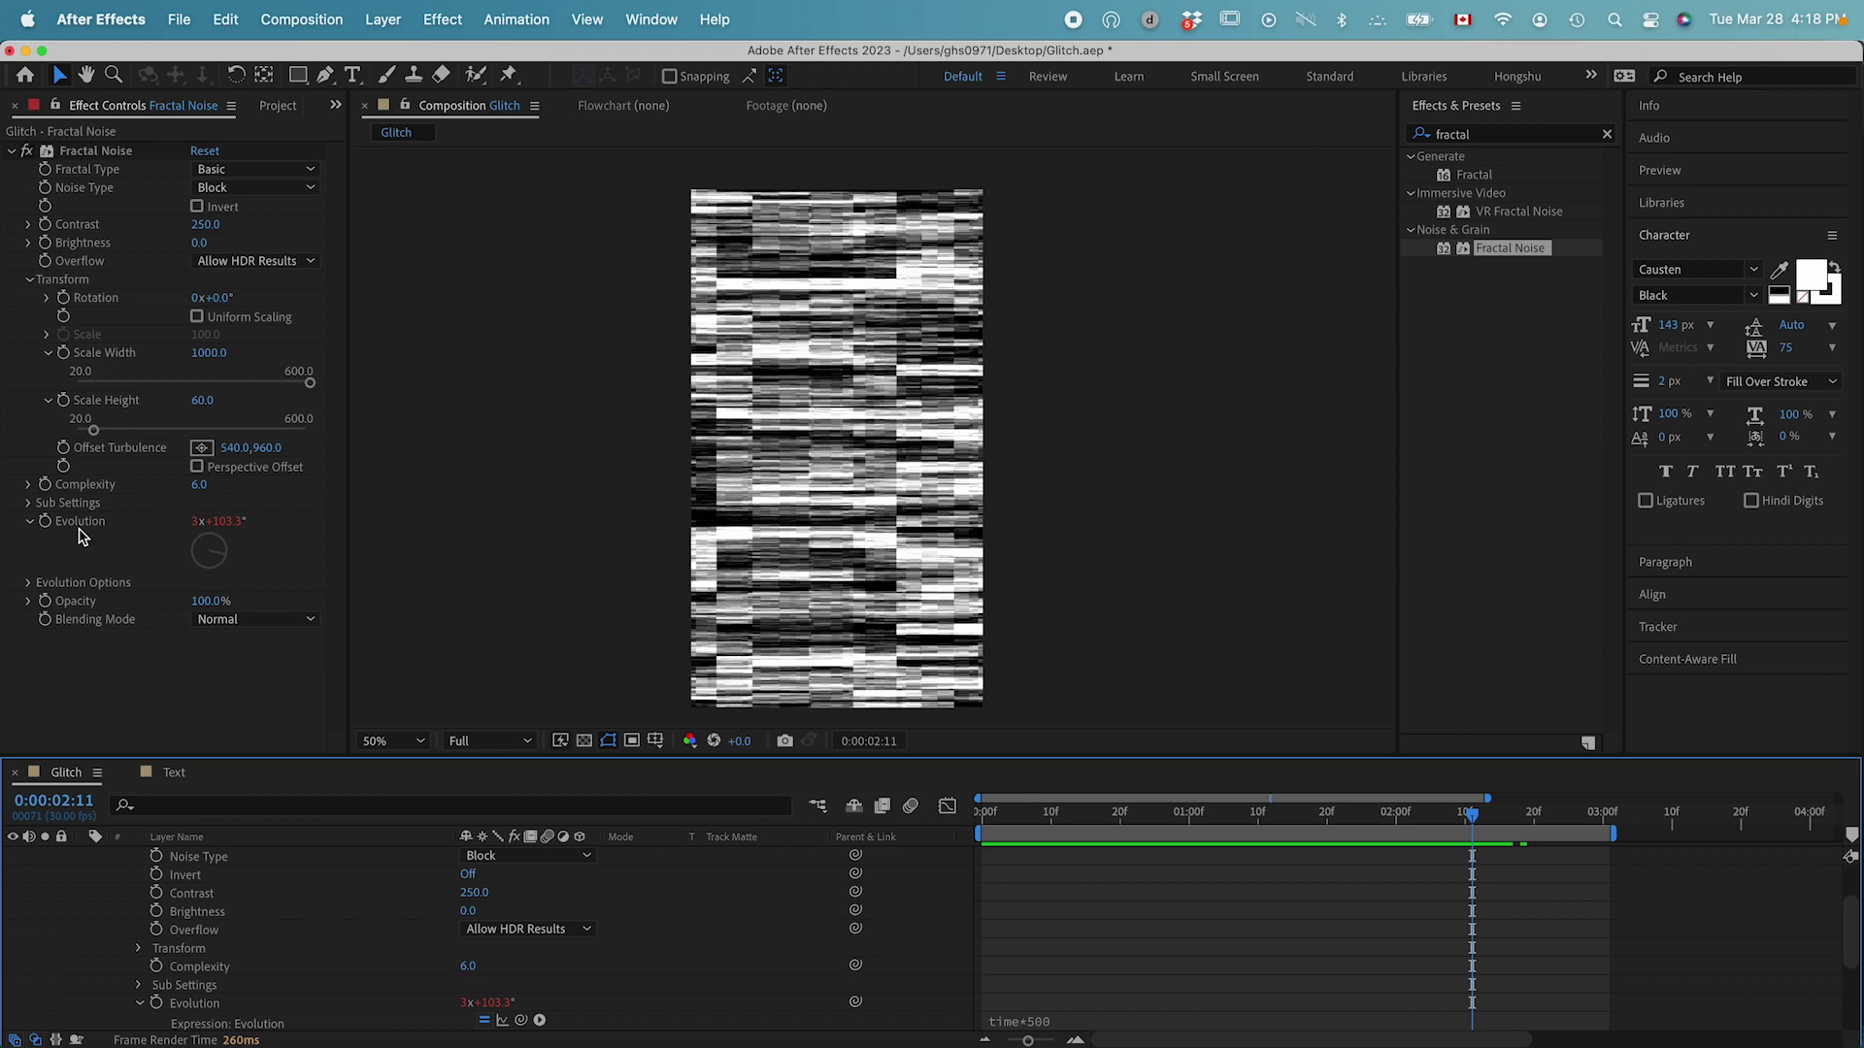
{"action": "key", "text": "space"}
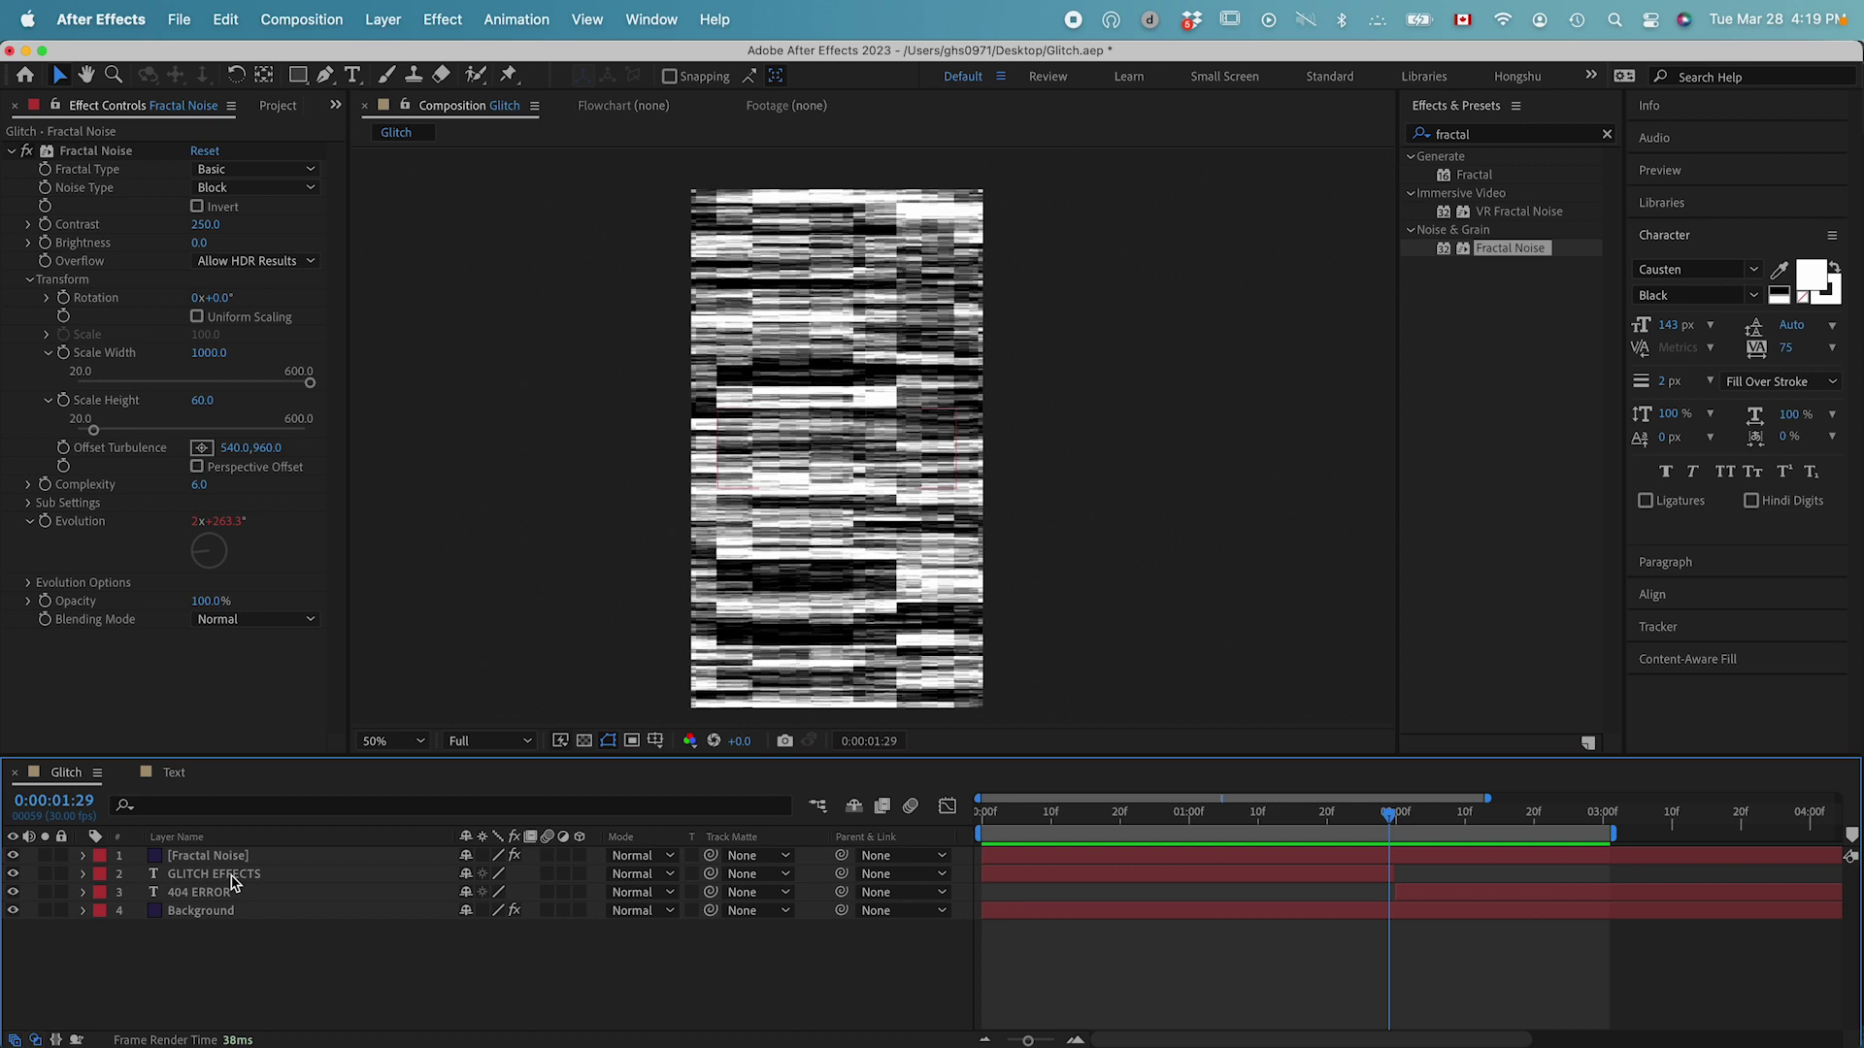
Step: Pre-compose the GLITCH EFFECTS and 404 ERROR layers into 'Text' and hide the Fractal Noise layer
{"action": "left_click", "coordinate": [233, 876]}
{"action": "left_click", "coordinate": [209, 893], "text": "shift"}
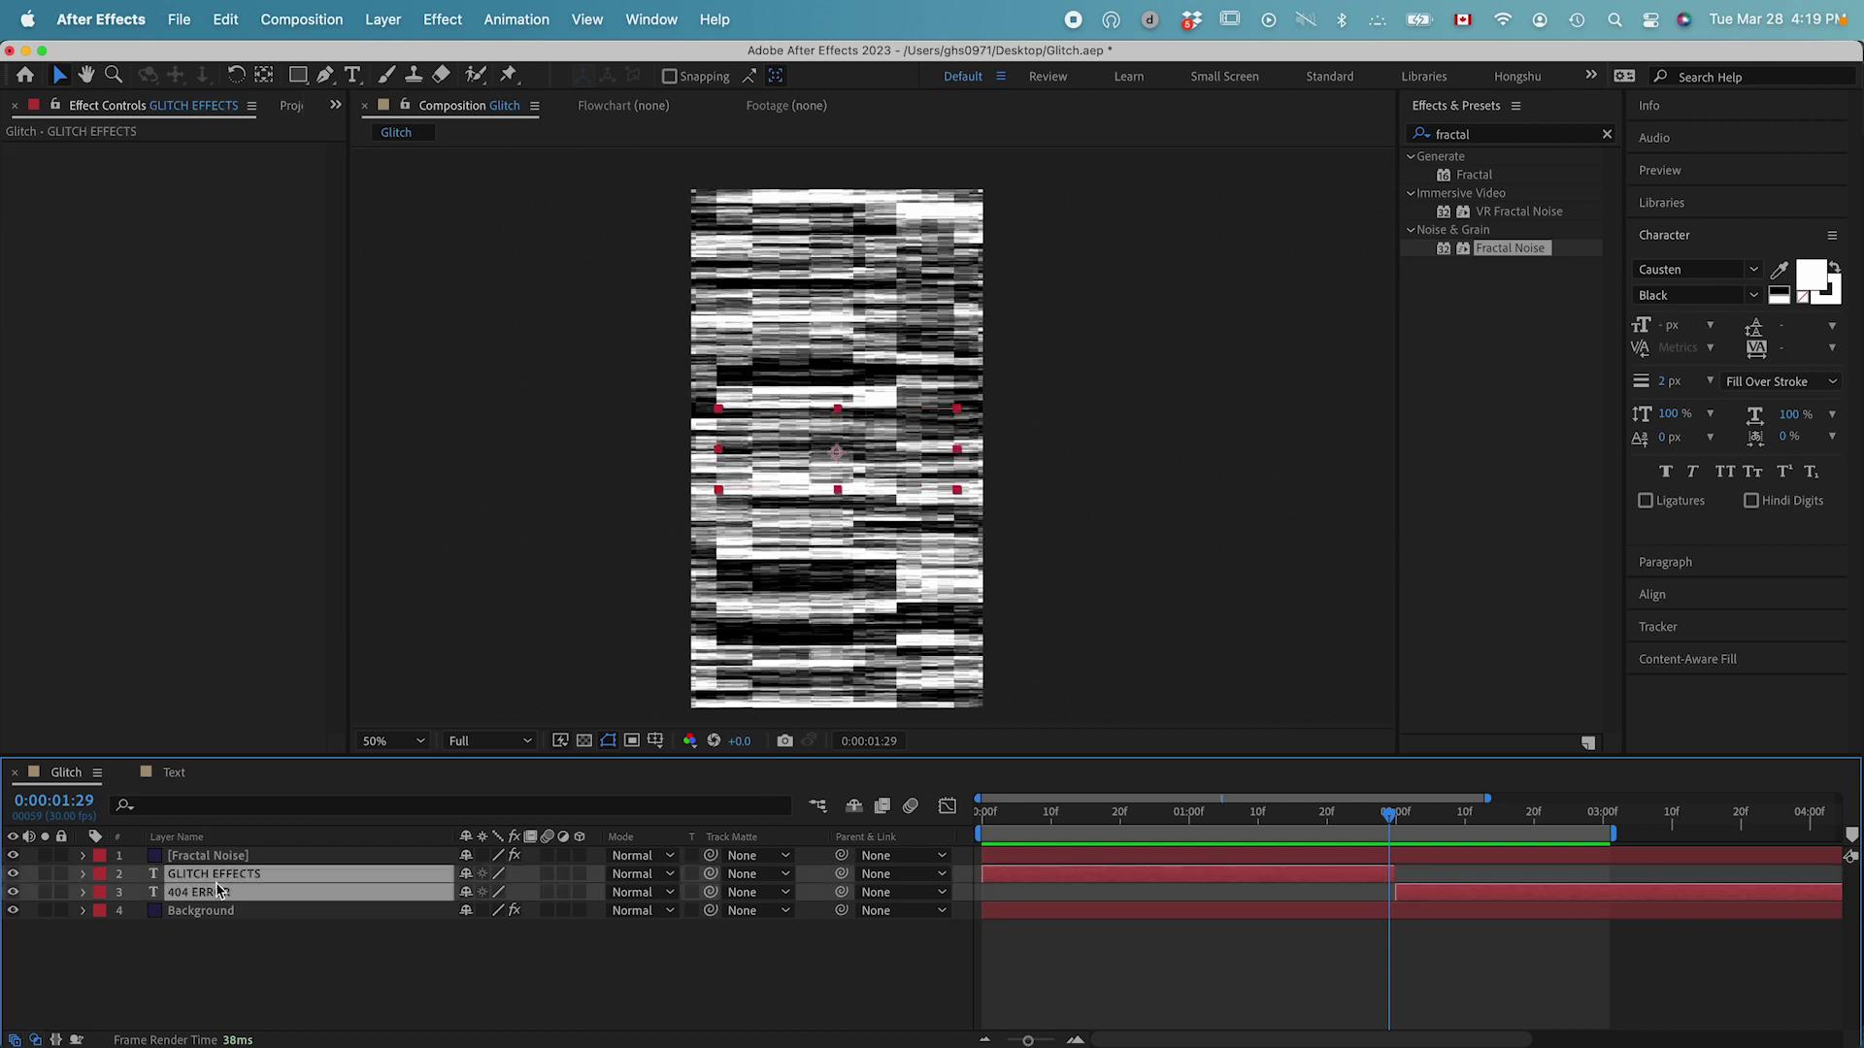
{"action": "key", "text": "shift+super+c"}
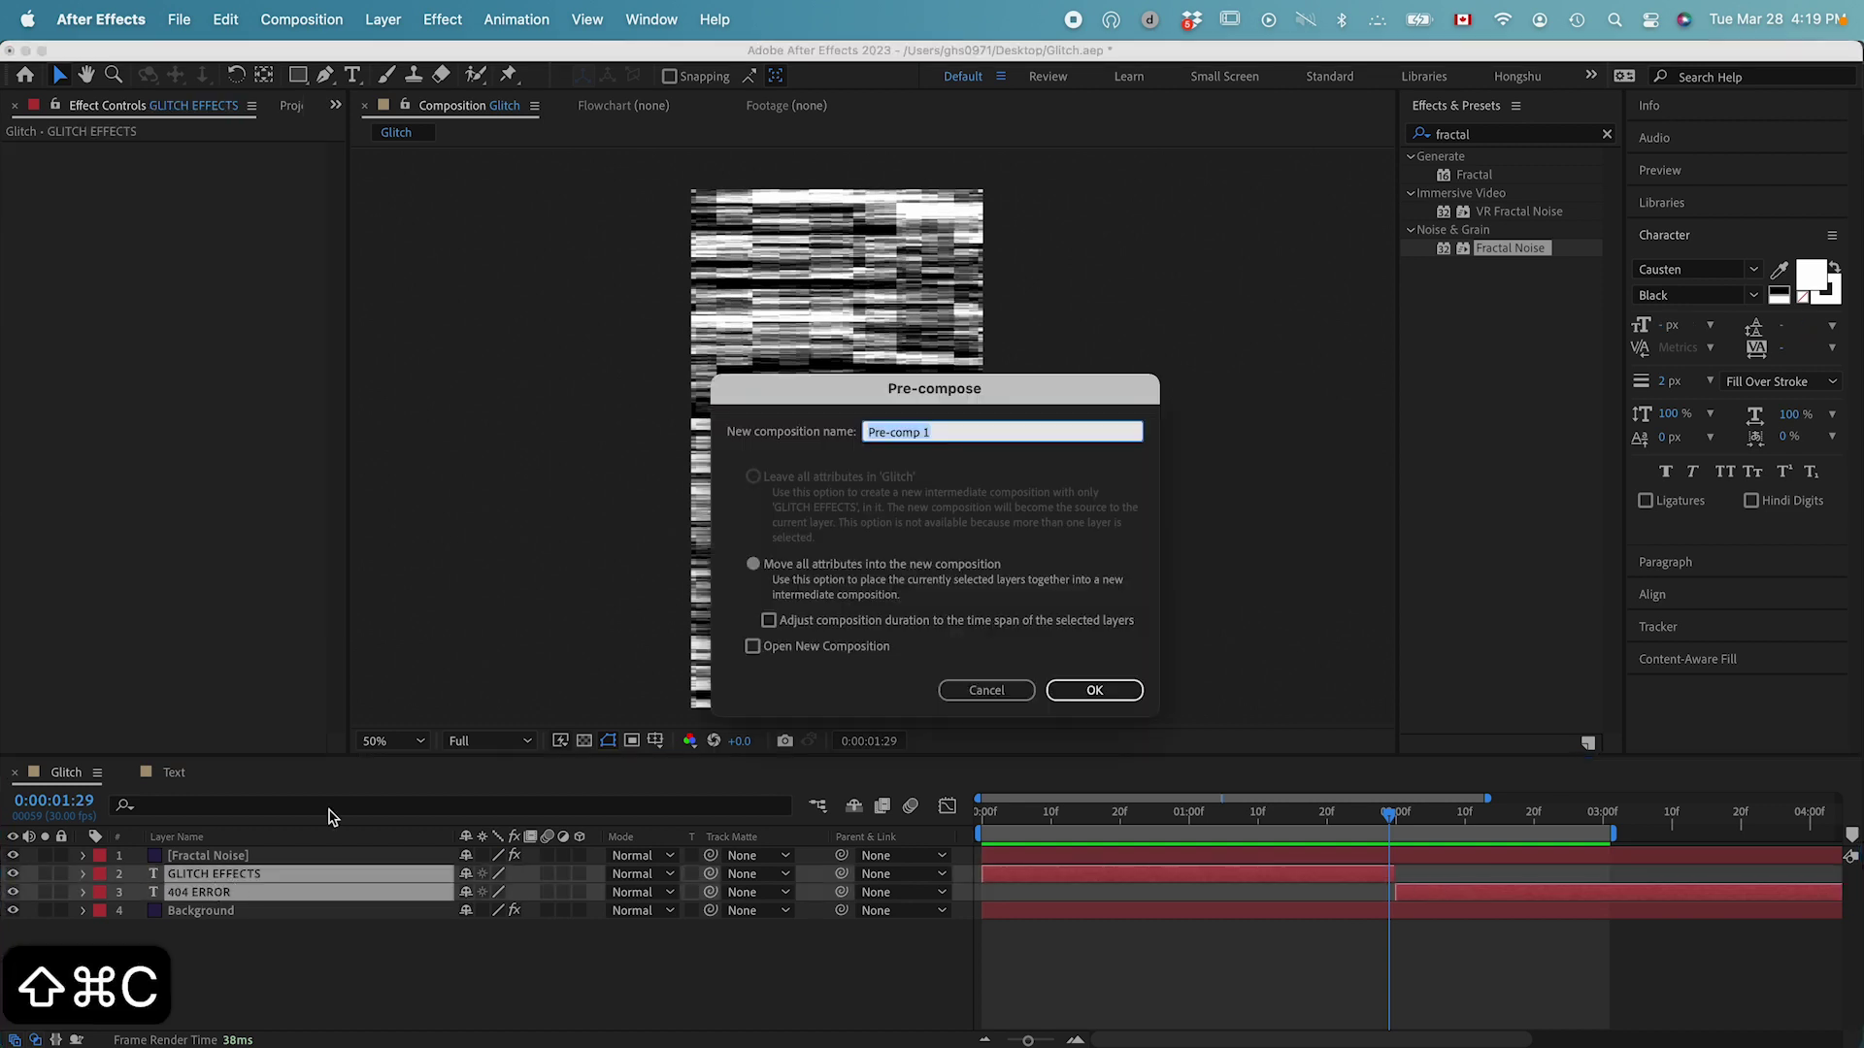
{"action": "type", "text": "Text"}
{"action": "key", "text": "Return"}
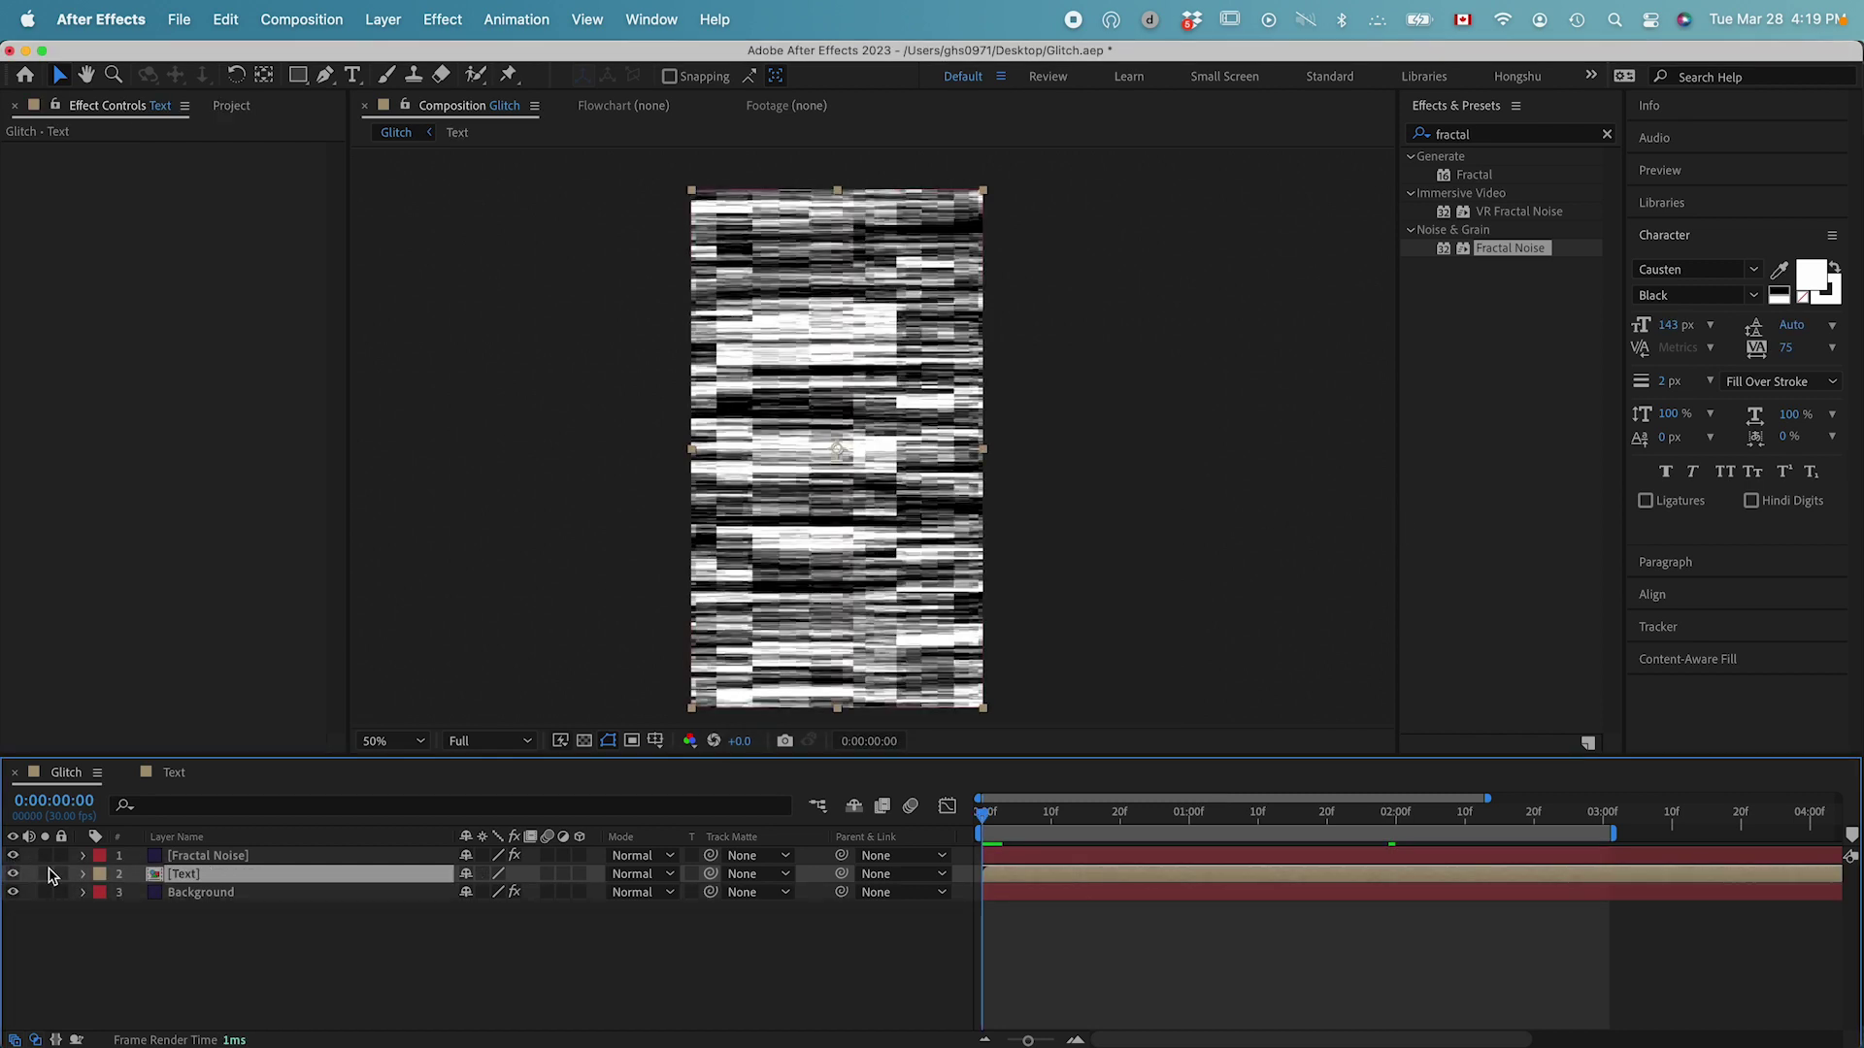
{"action": "left_click", "coordinate": [13, 855]}
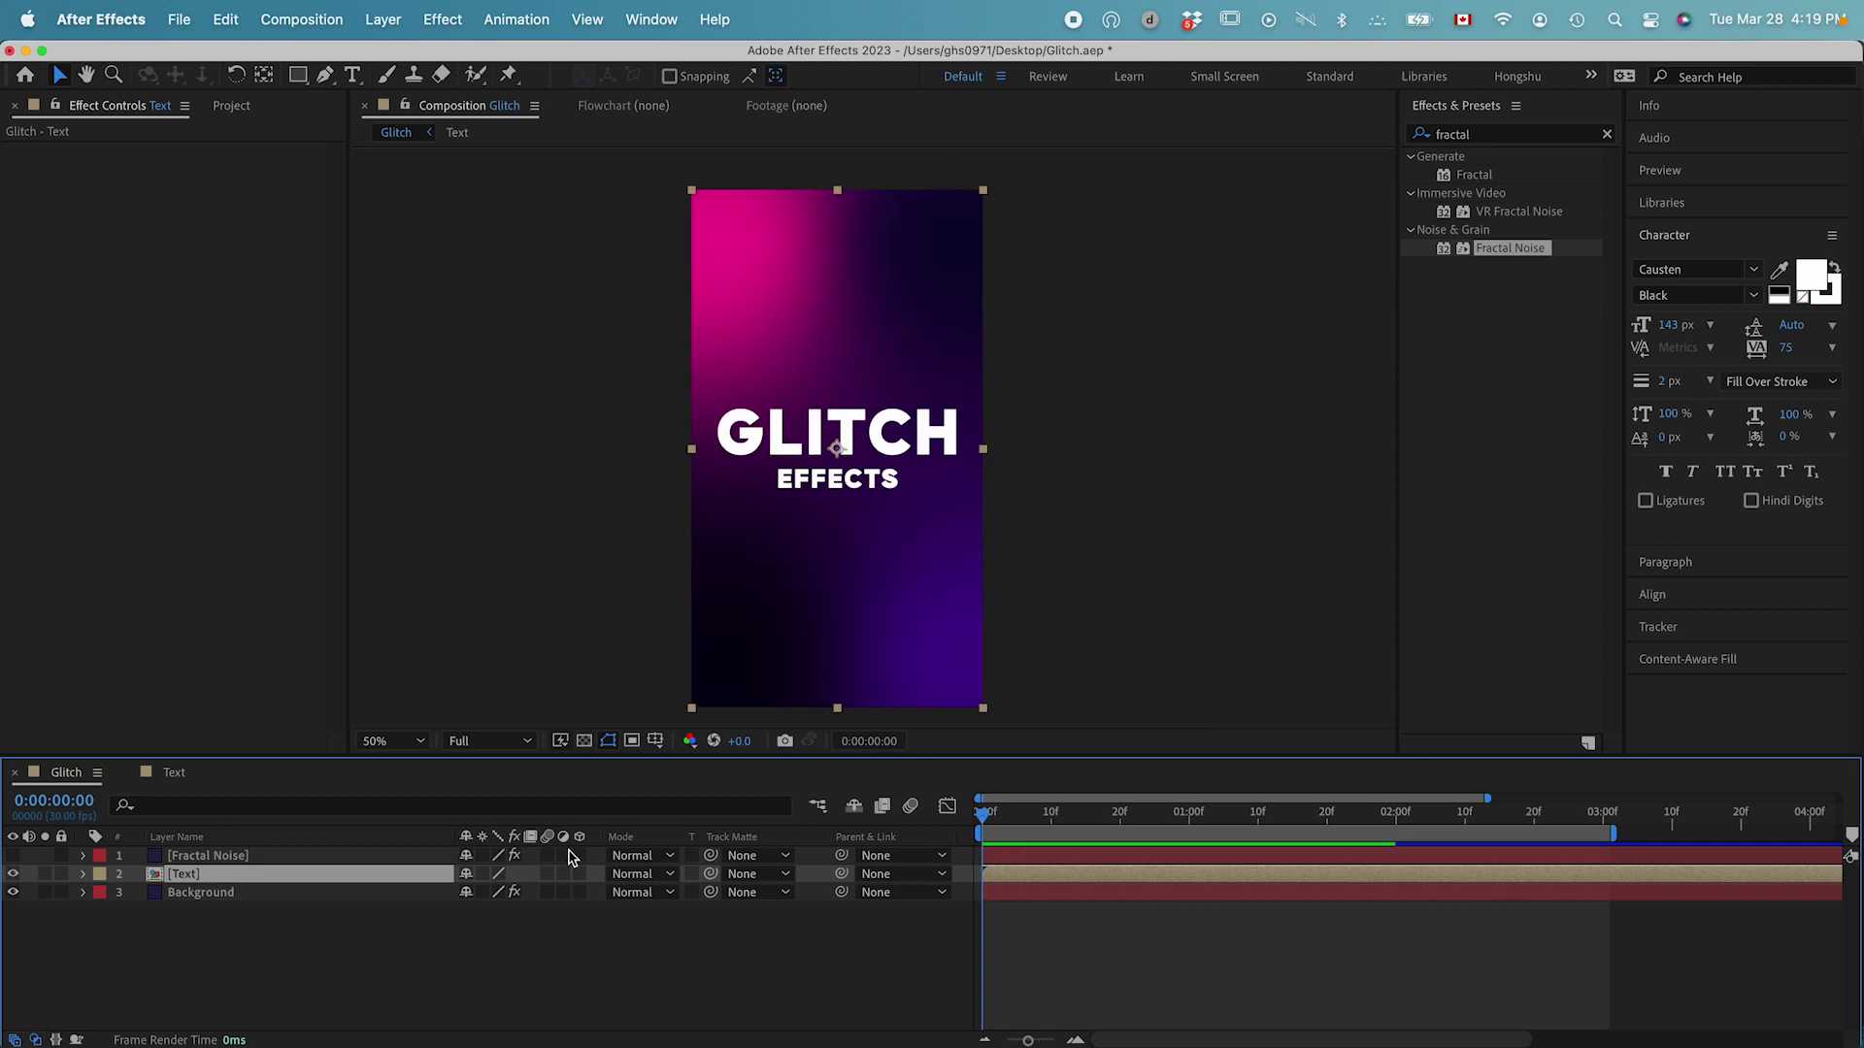
Step: Apply the Displacement Map effect to the Text layer
{"action": "left_click", "coordinate": [1483, 137]}
{"action": "type", "text": "displc"}
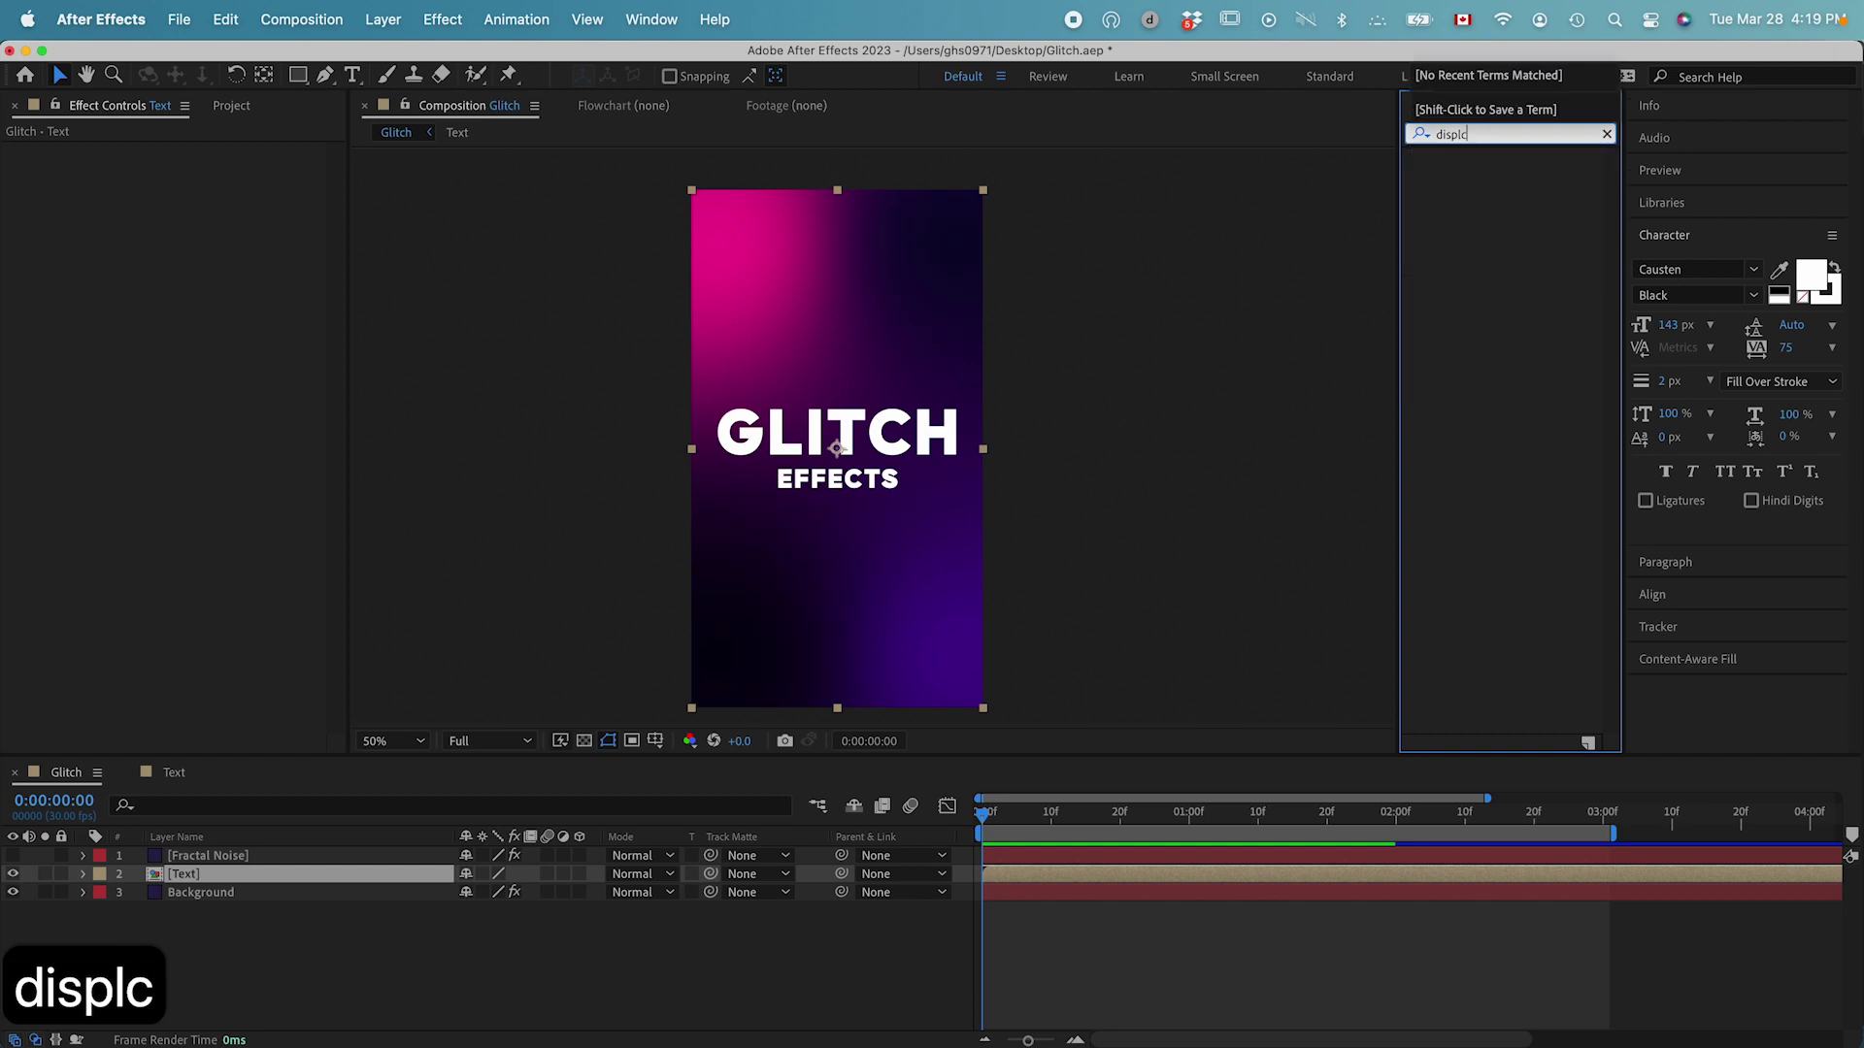
{"action": "key", "text": "BackSpace"}
{"action": "type", "text": "ace"}
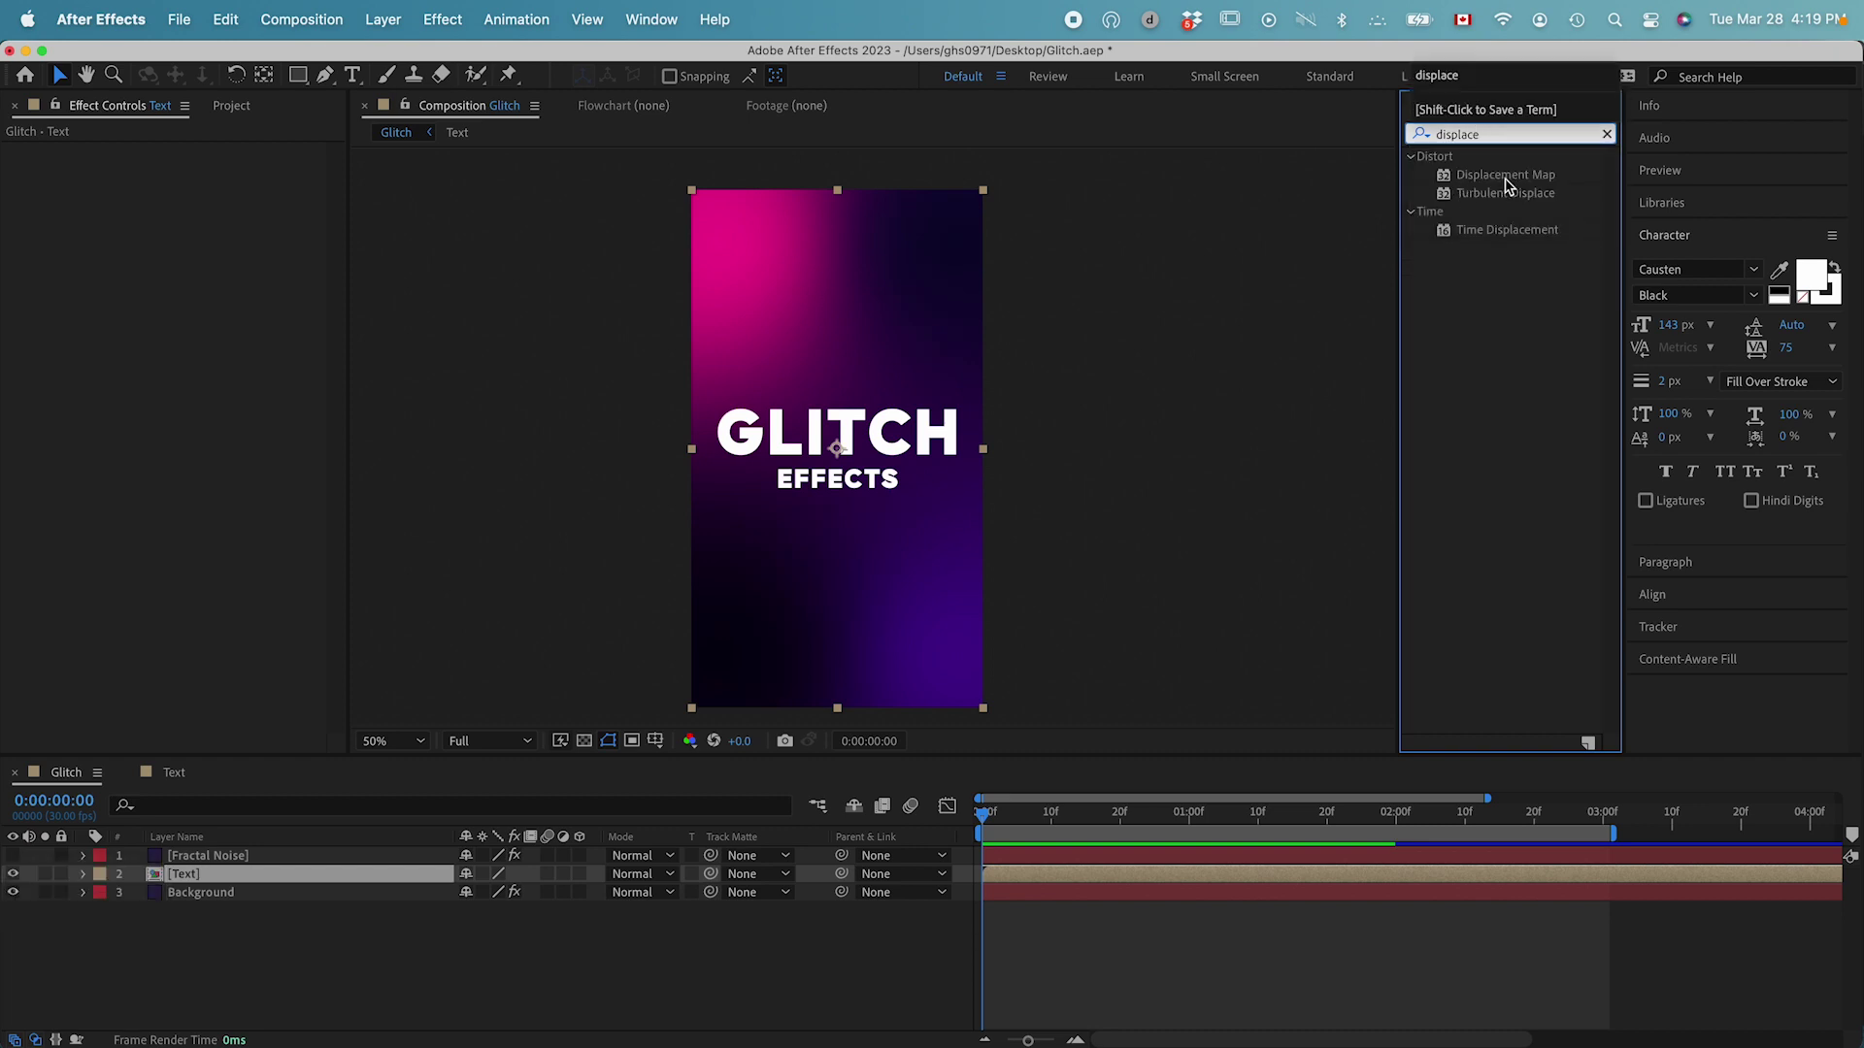
{"action": "double_click", "coordinate": [1504, 180]}
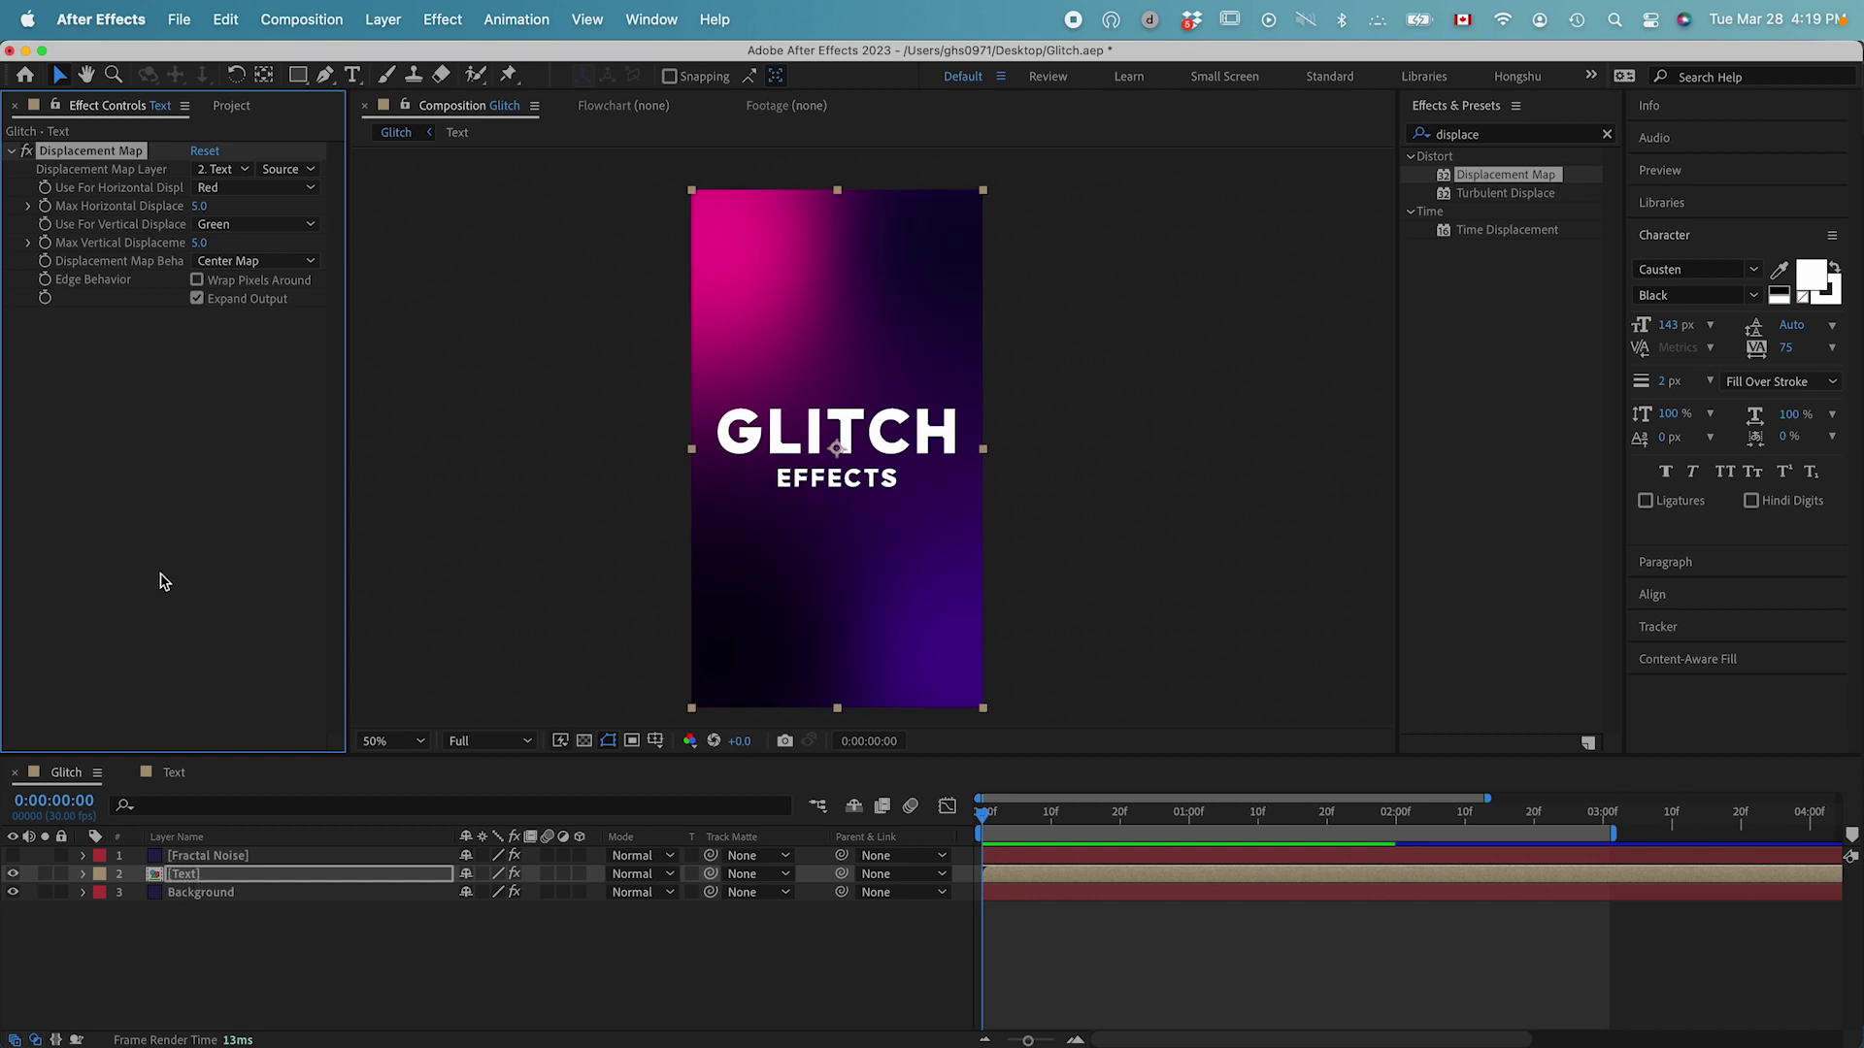
Step: Set the Displacement Map Layer to 1. Fractal Noise with Effects & Masks as the source
{"action": "left_click", "coordinate": [155, 364]}
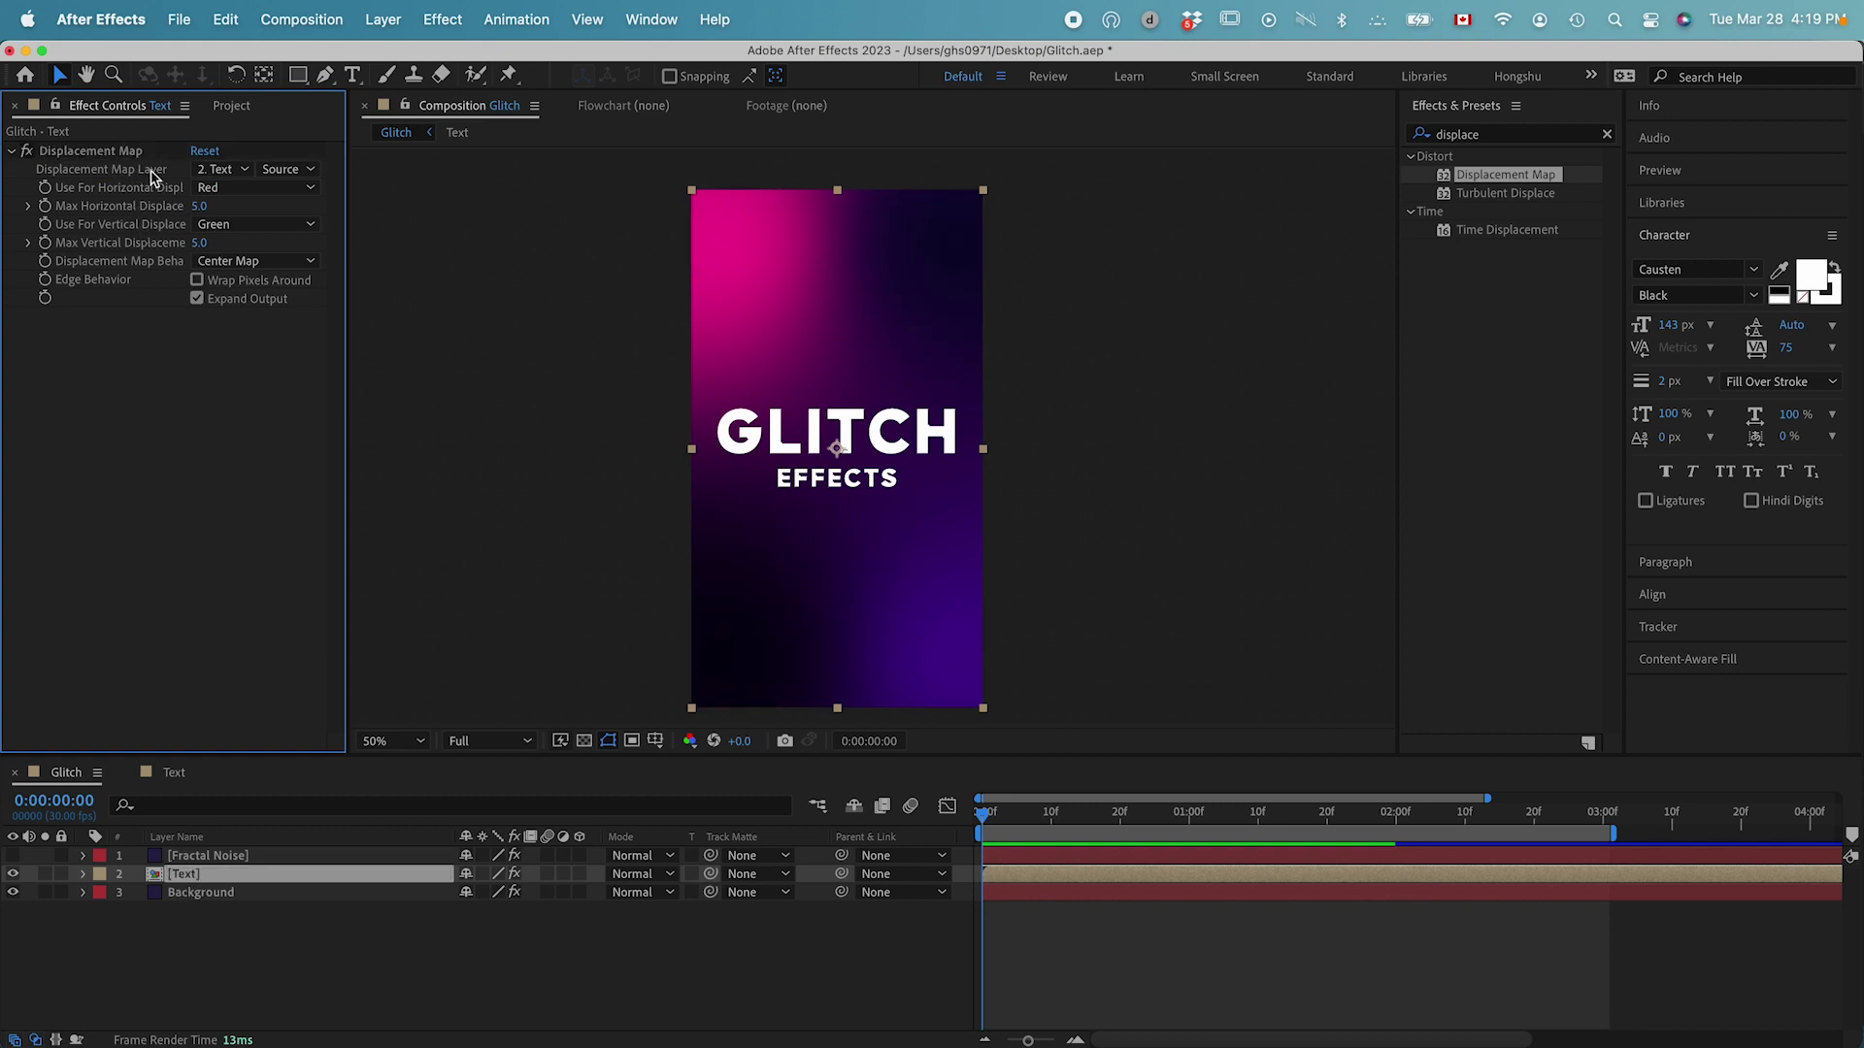
{"action": "left_click", "coordinate": [222, 168]}
{"action": "left_click", "coordinate": [255, 229]}
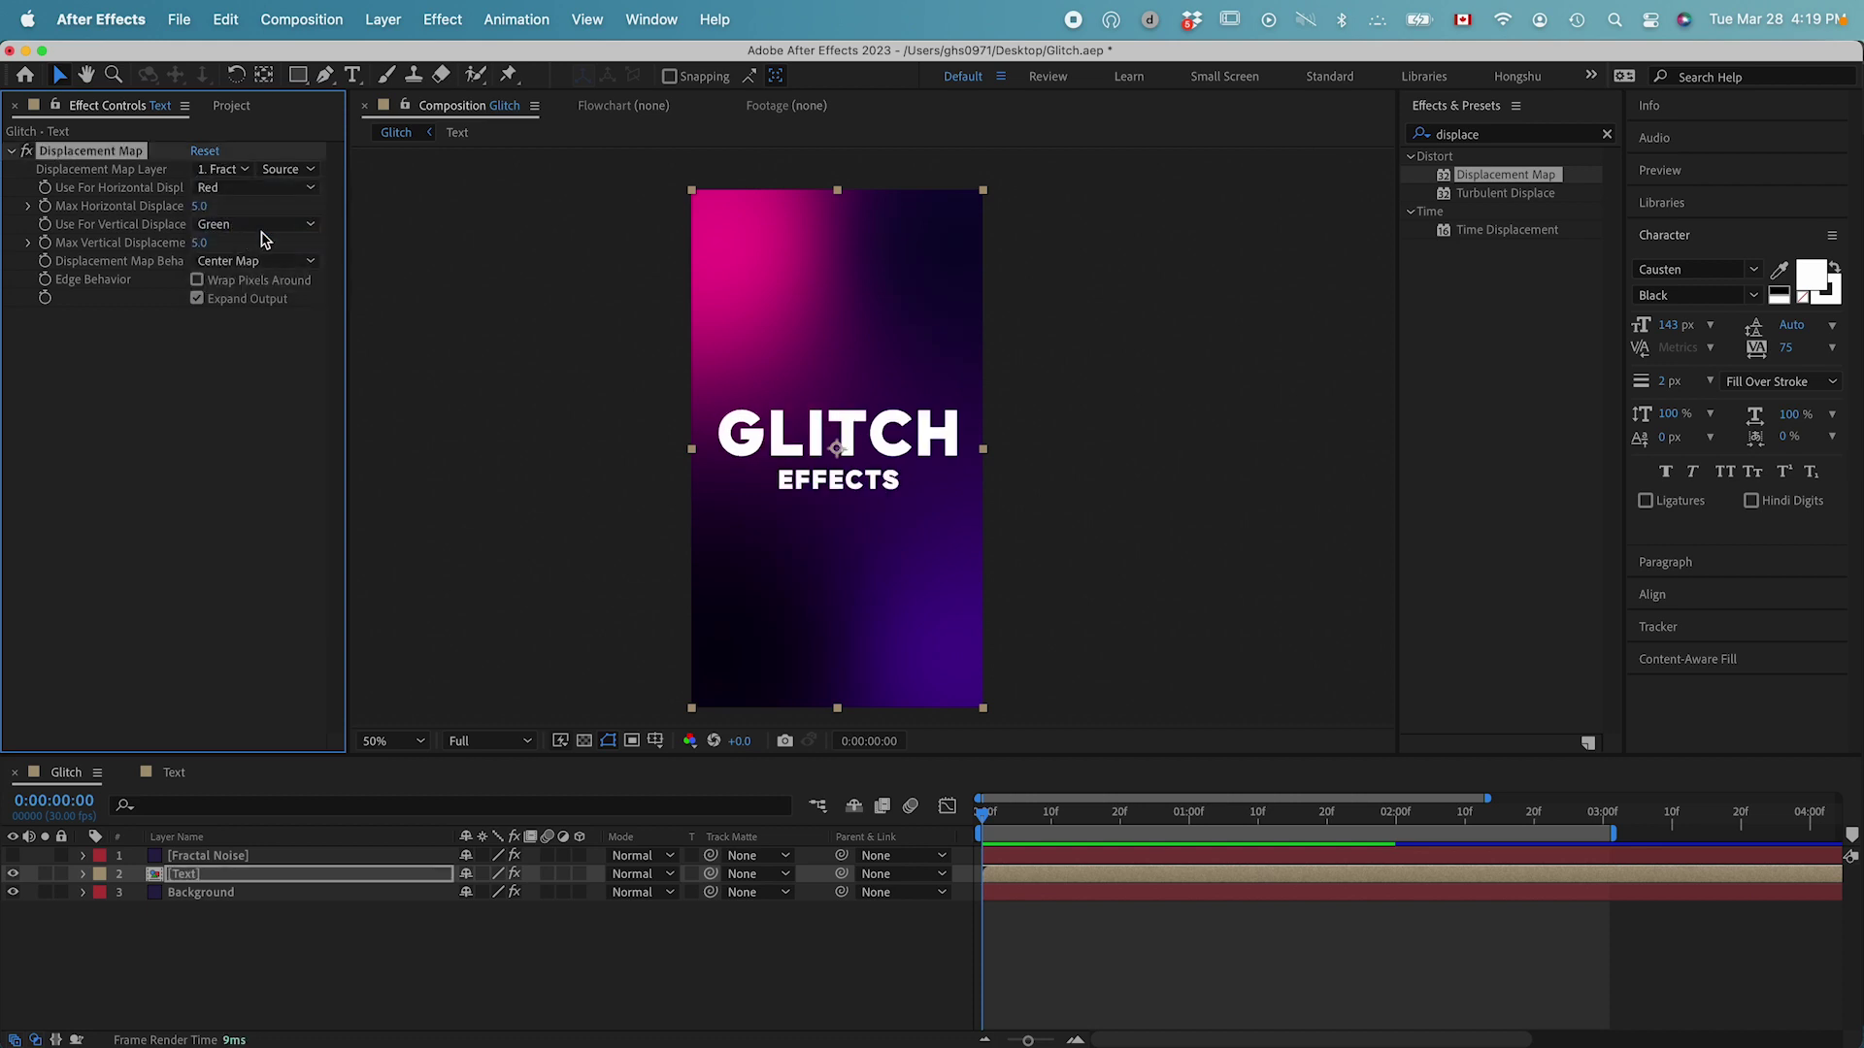
{"action": "left_click", "coordinate": [291, 174]}
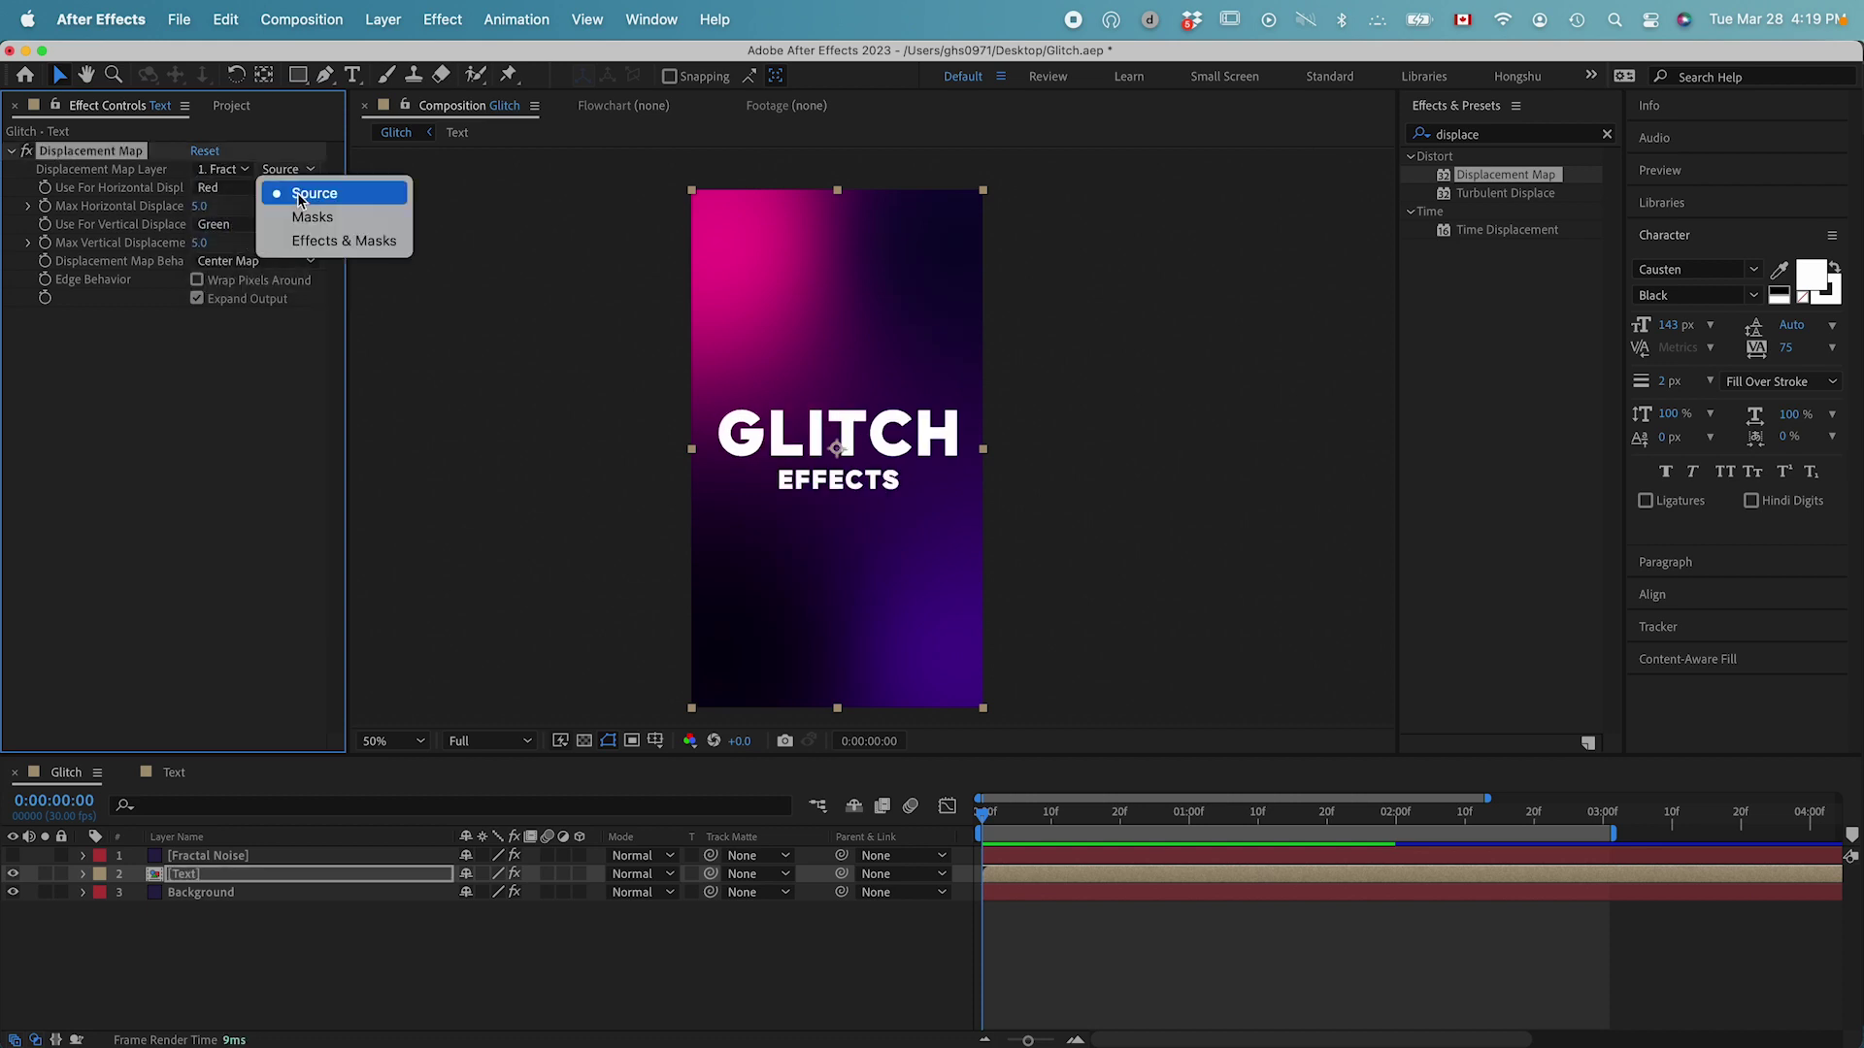
{"action": "left_click", "coordinate": [313, 241]}
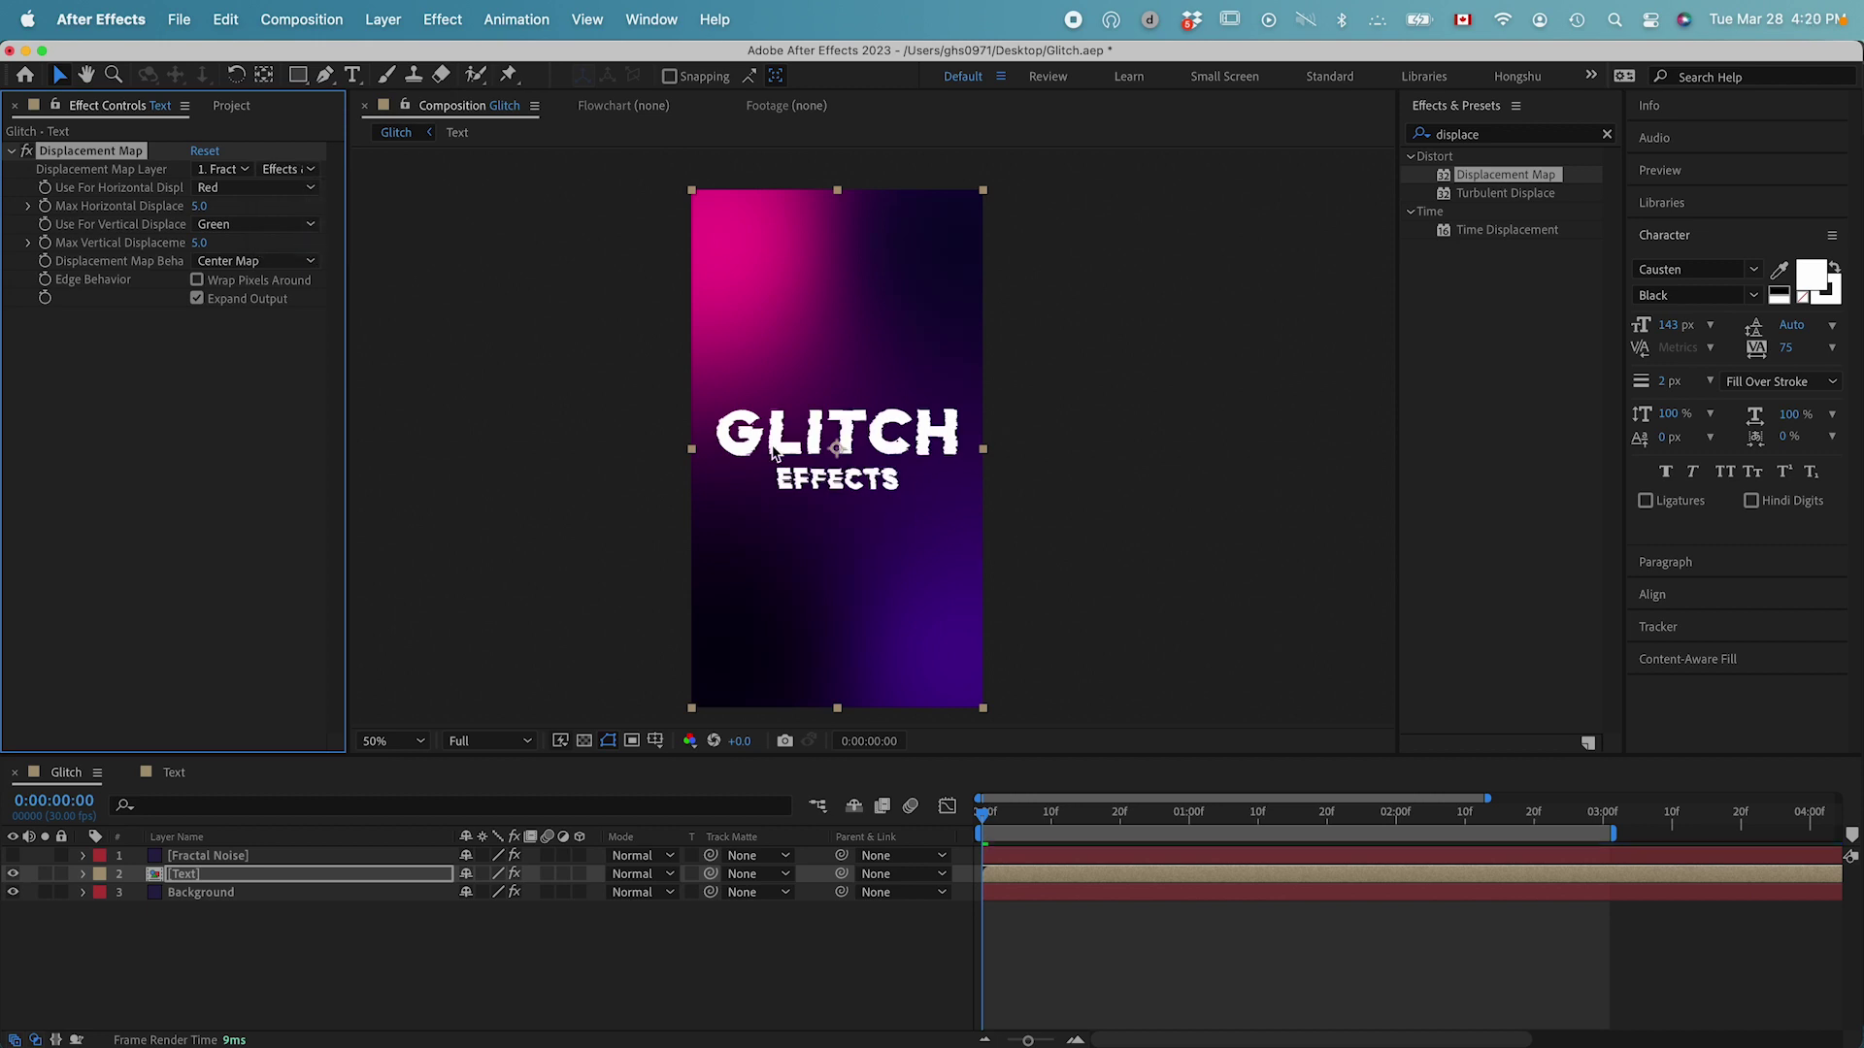
{"action": "left_click", "coordinate": [1000, 820]}
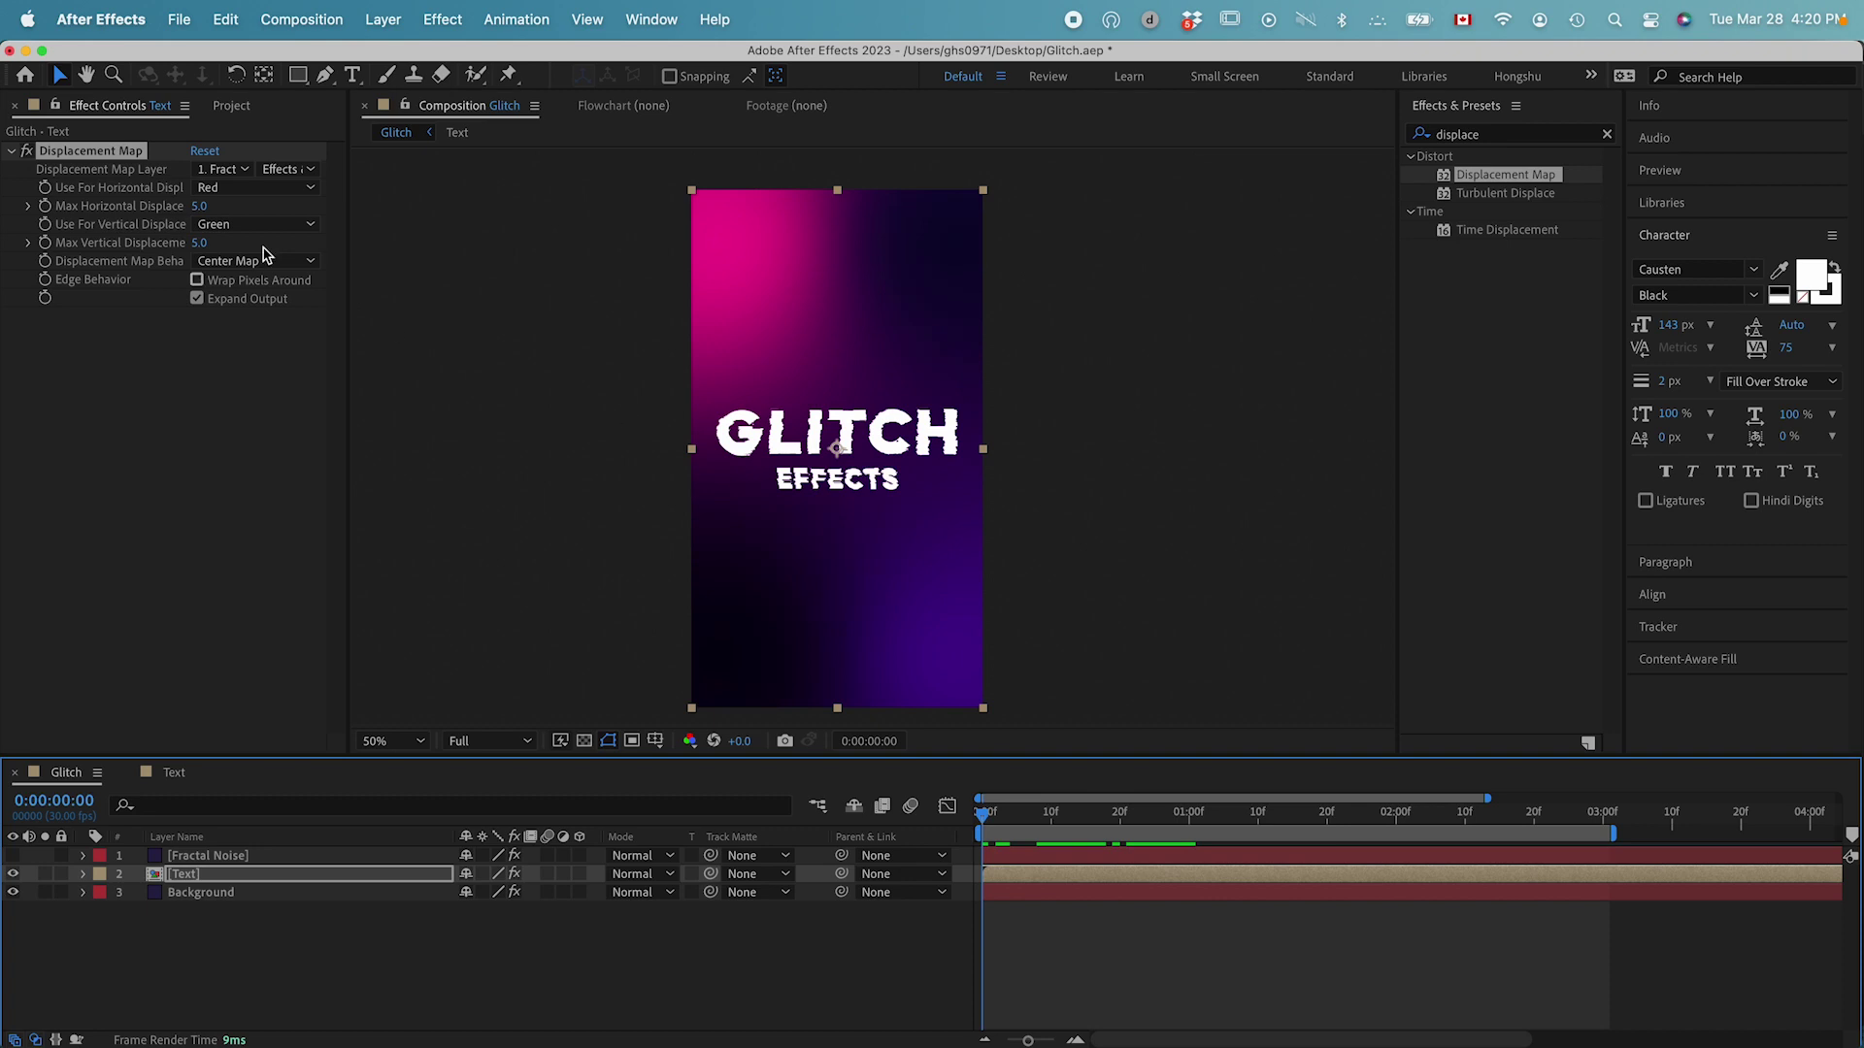
Step: Briefly show the Fractal Noise layer to inspect the noise over time, then hide it again
{"action": "left_click", "coordinate": [208, 860]}
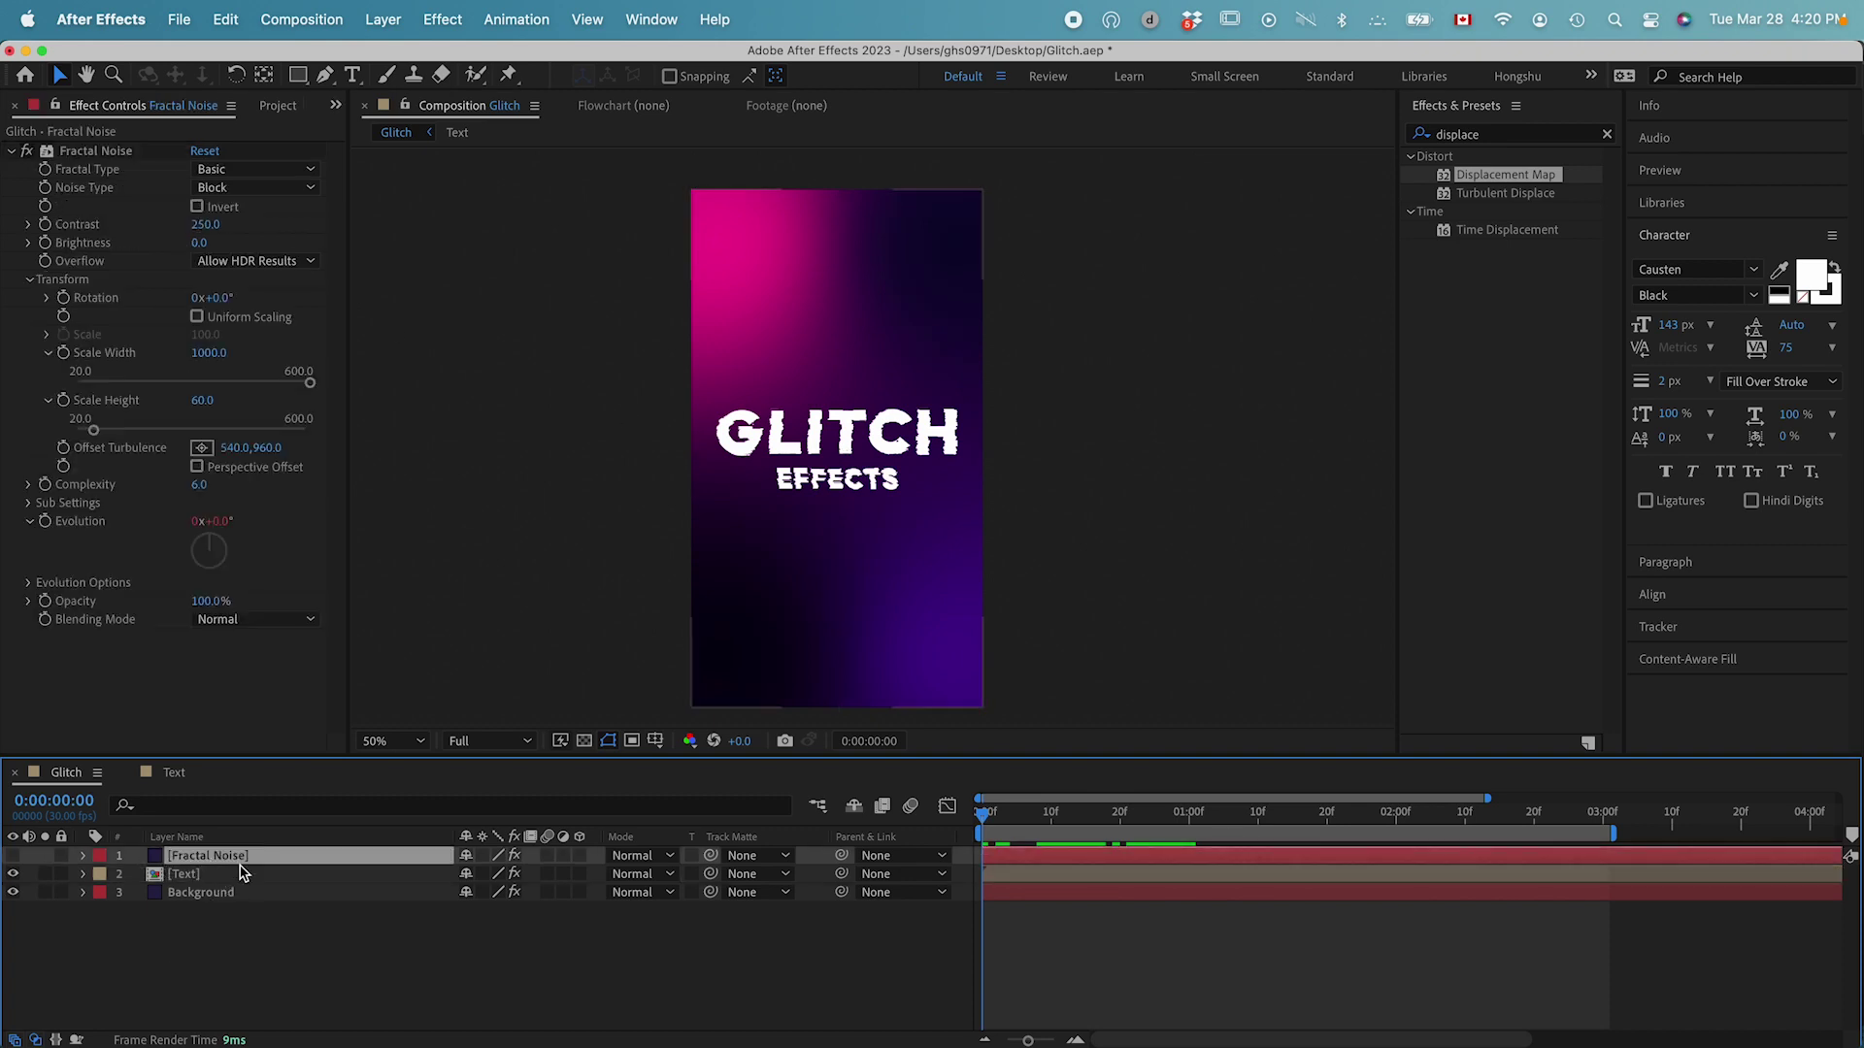
{"action": "left_click", "coordinate": [208, 878]}
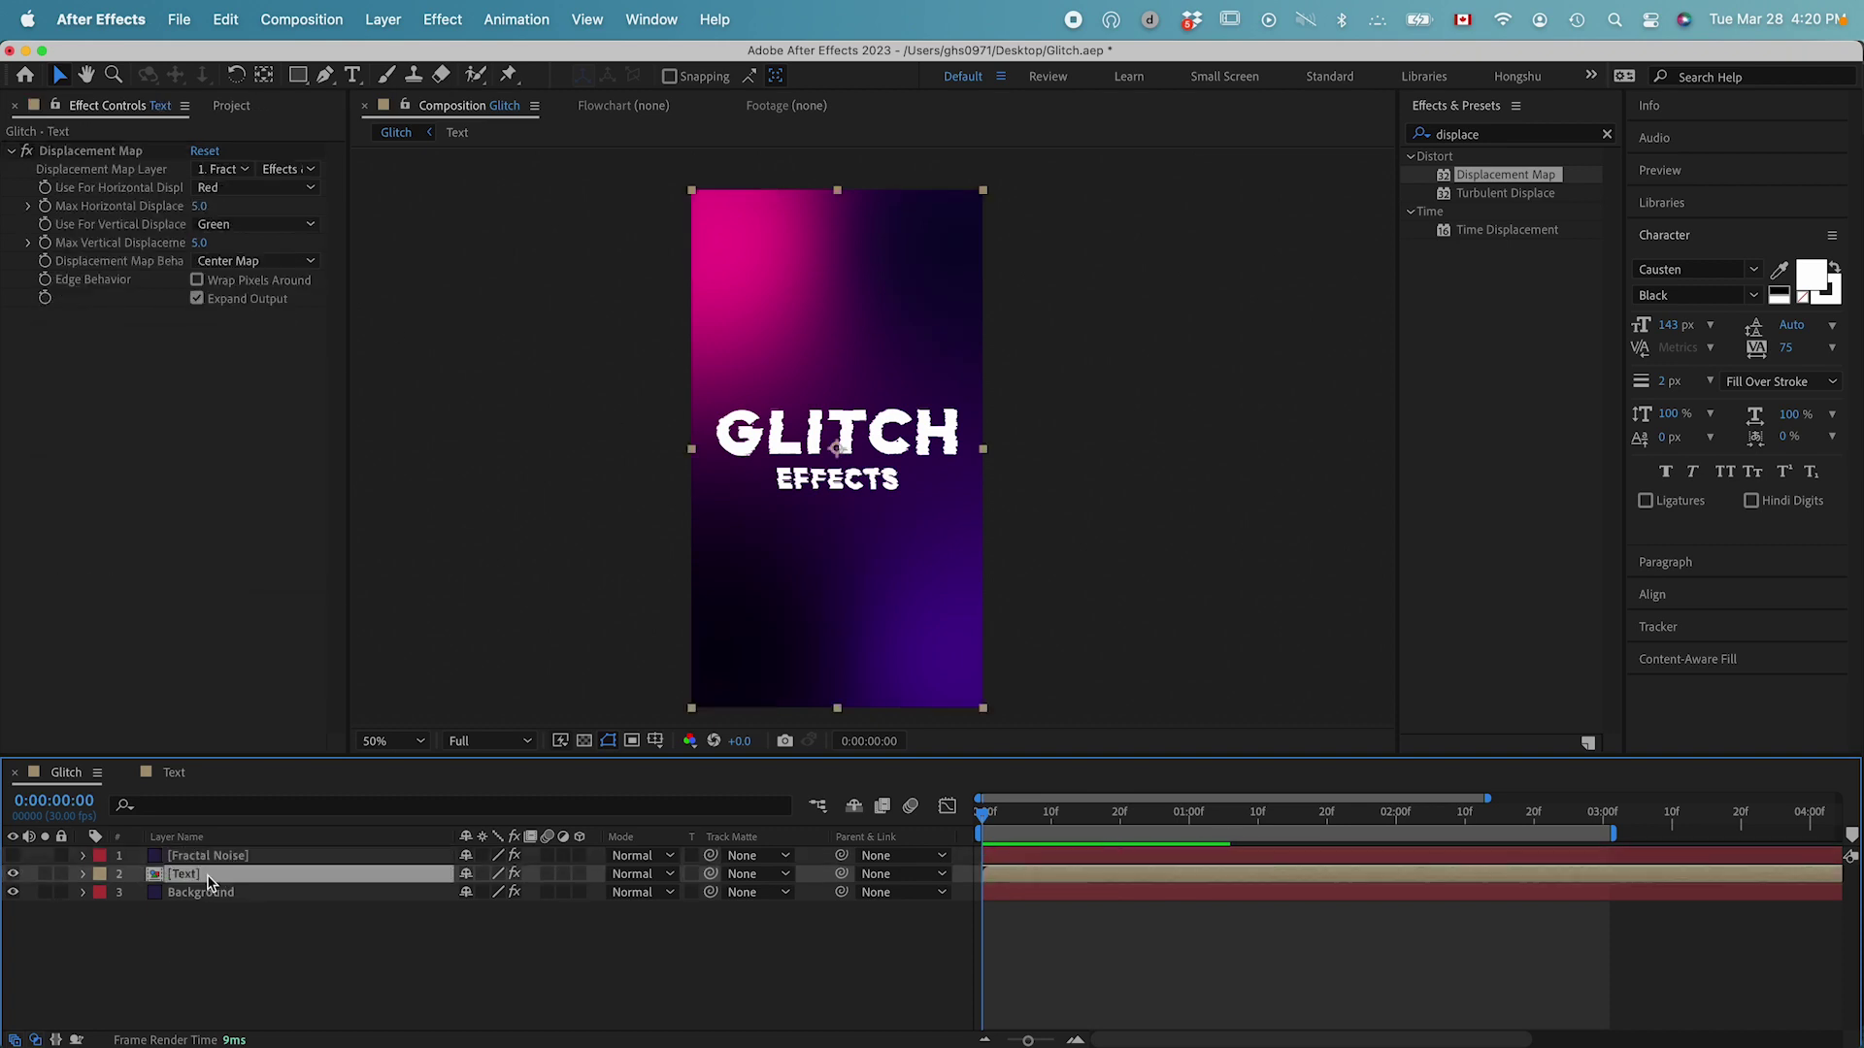
{"action": "left_click", "coordinate": [195, 854]}
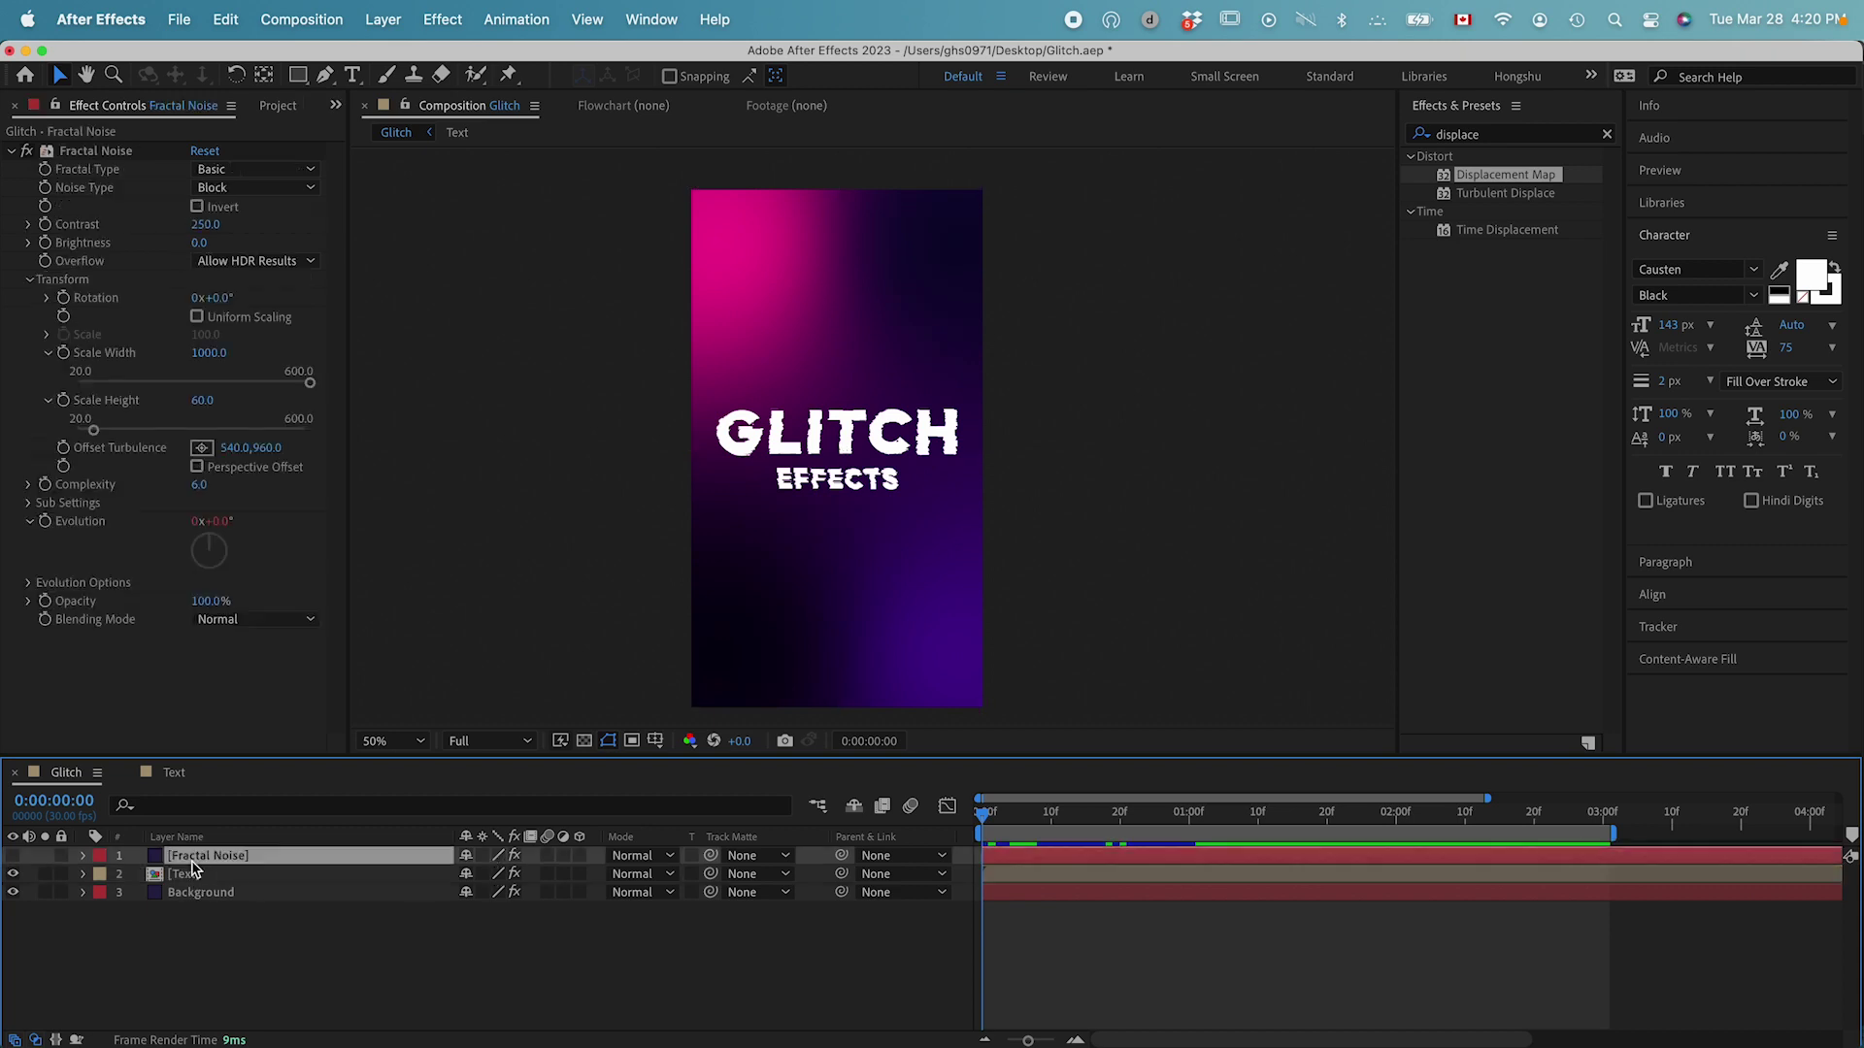
{"action": "left_click", "coordinate": [13, 855]}
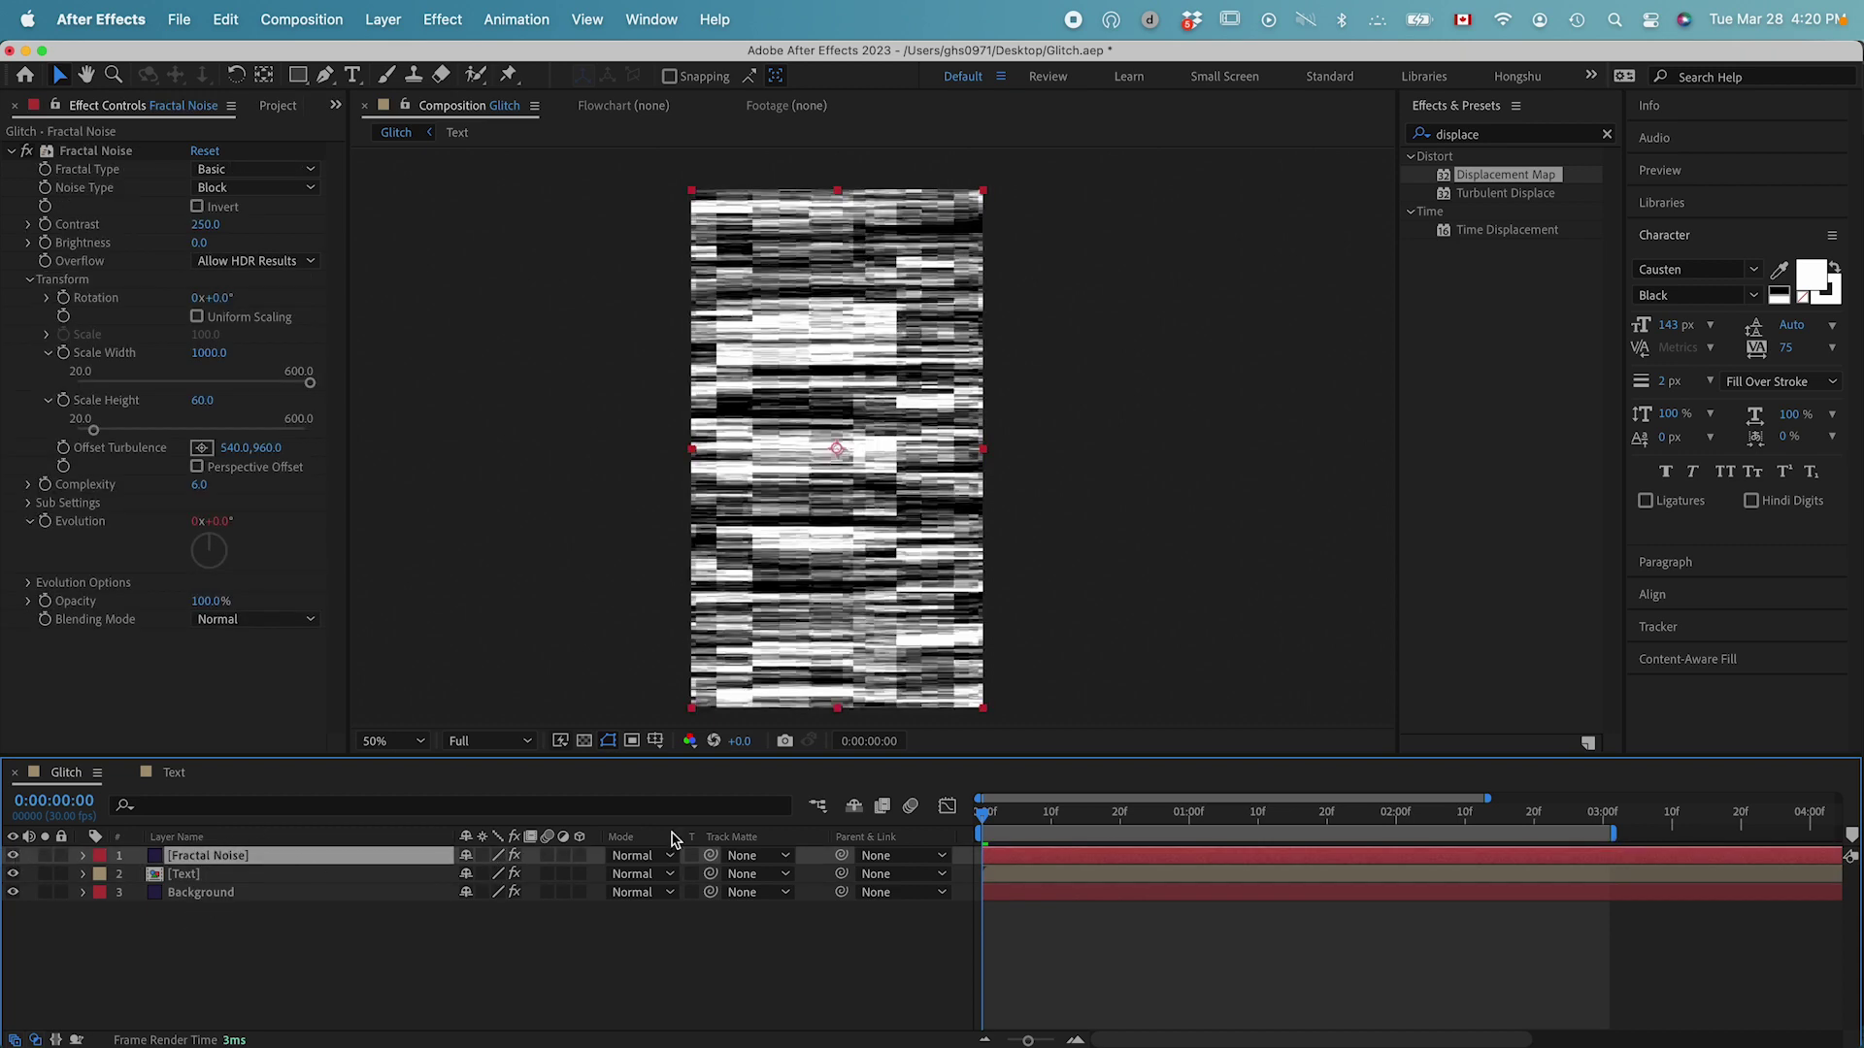
{"action": "mouse_move", "coordinate": [986, 837]}
{"action": "left_mouse_down"}
{"action": "mouse_move", "coordinate": [1063, 841]}
{"action": "mouse_move", "coordinate": [987, 840]}
{"action": "left_mouse_up"}
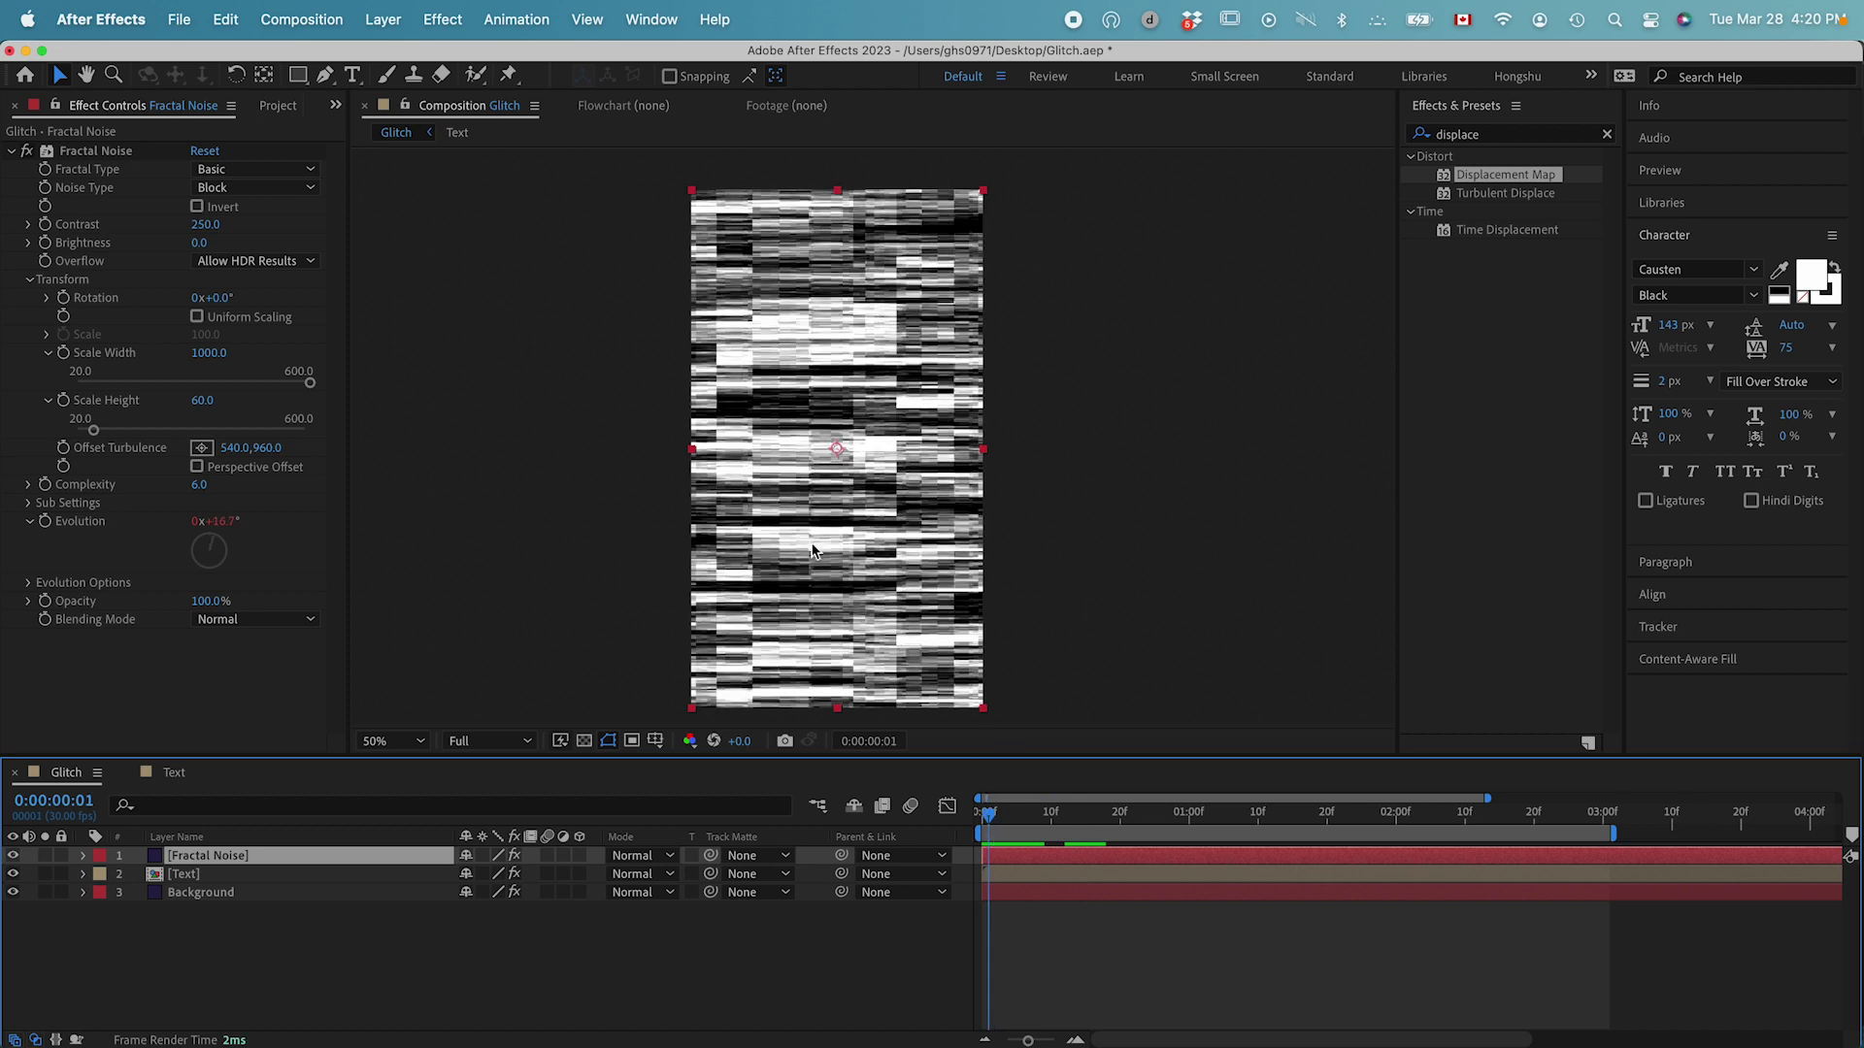
{"action": "left_click", "coordinate": [12, 855]}
Step: Preview the glitching text and raise Max Horizontal Displacement to 69
{"action": "left_click", "coordinate": [208, 875]}
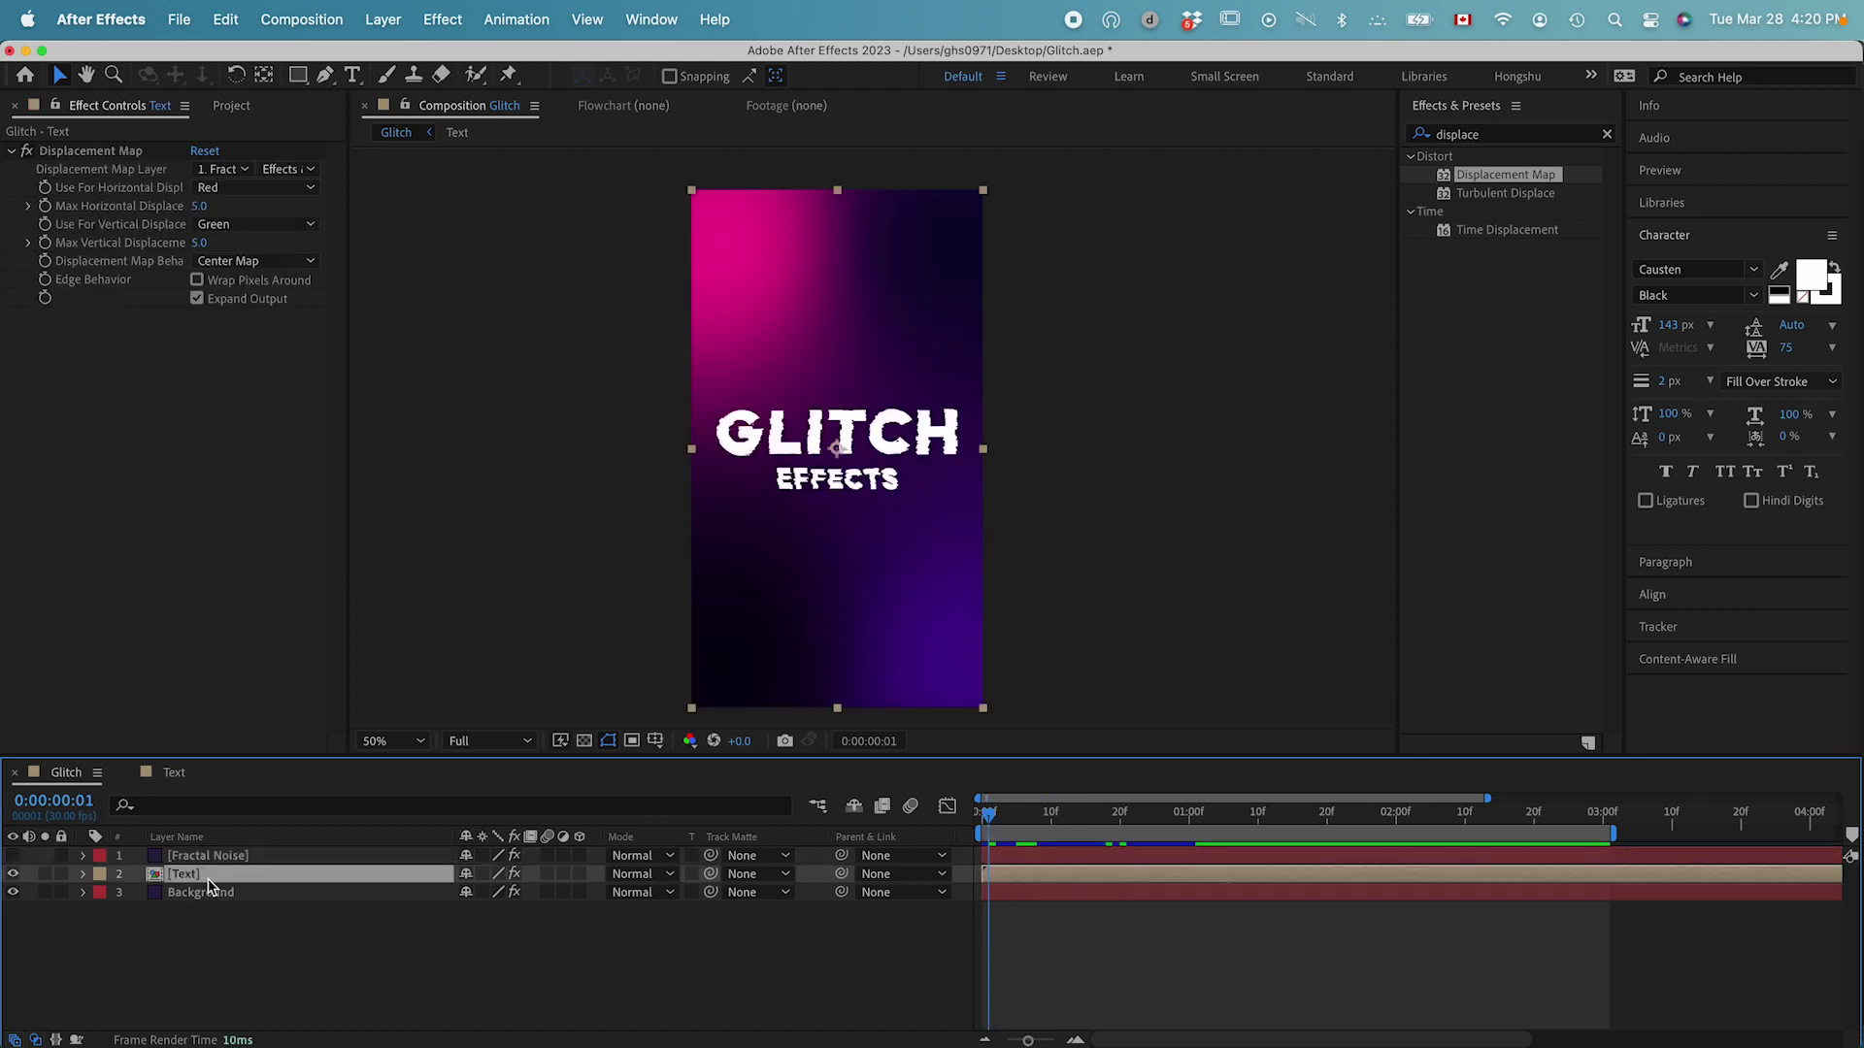
{"action": "key", "text": "space"}
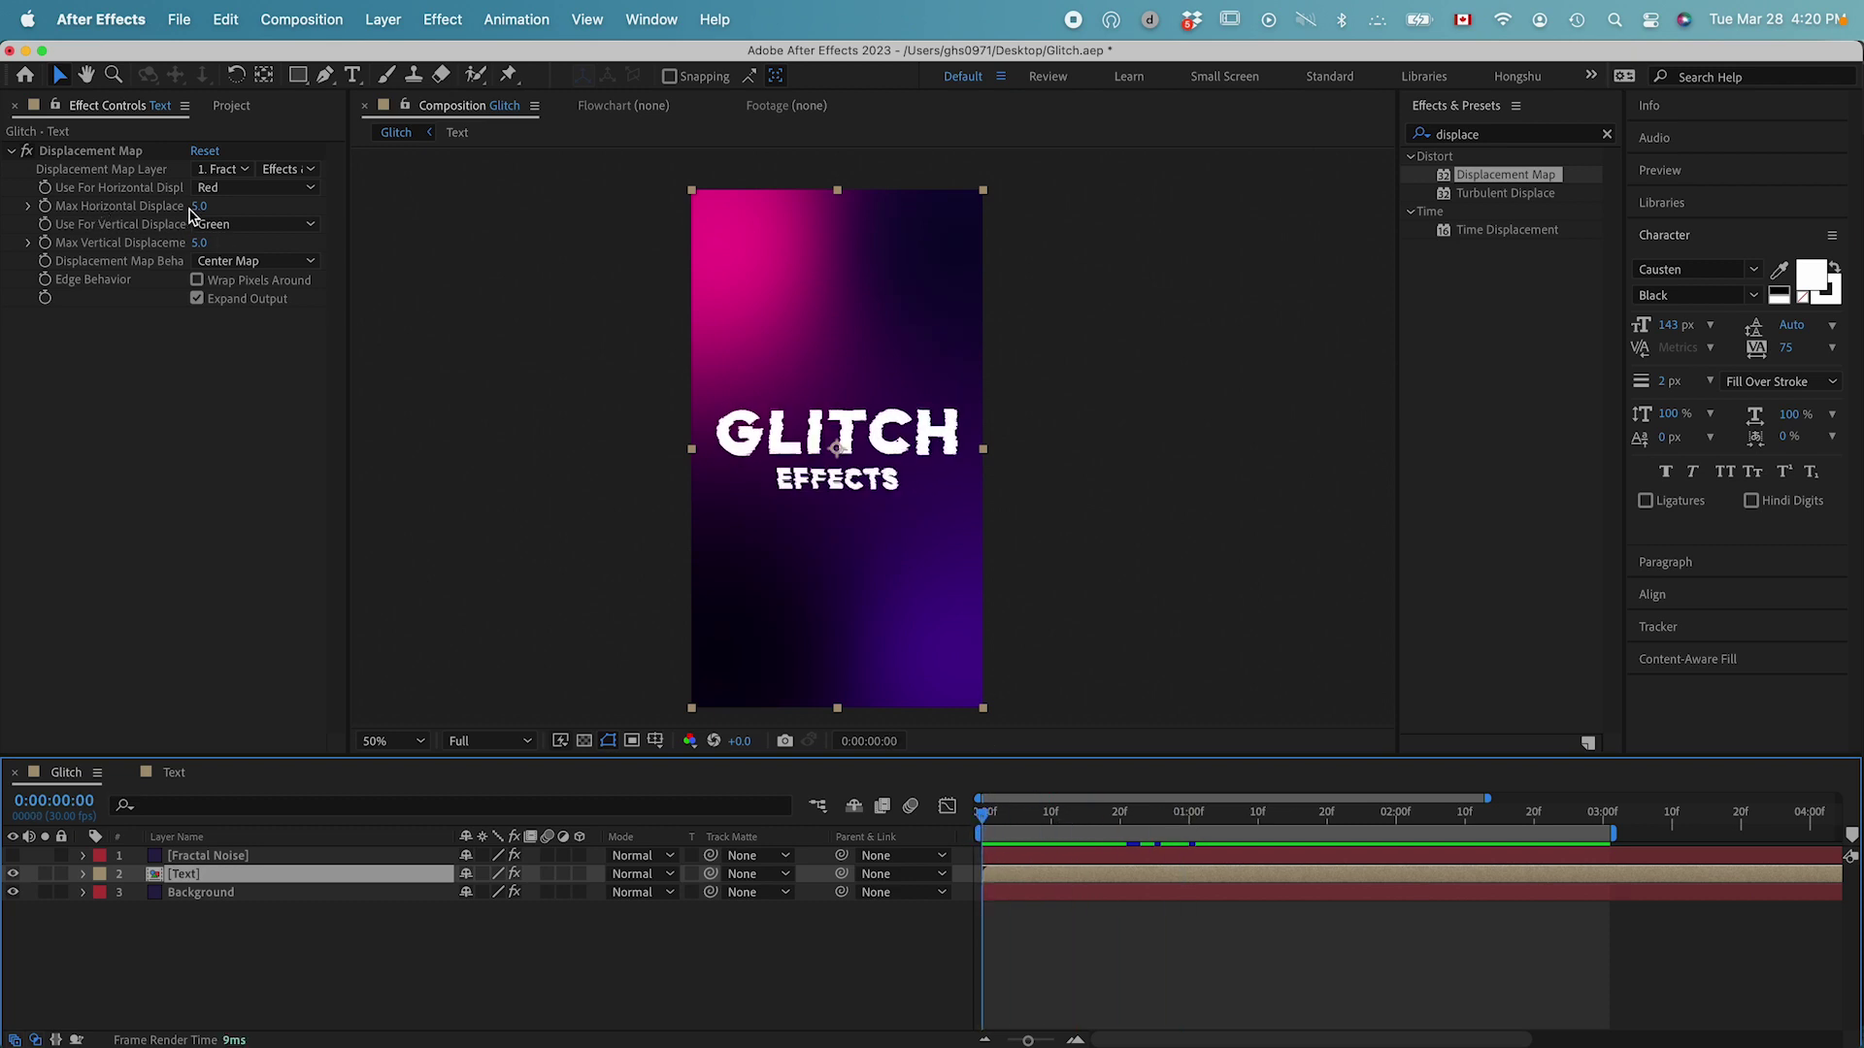
{"action": "left_click_drag", "start_coordinate": [198, 205], "coordinate": [282, 225]}
{"action": "left_click", "coordinate": [956, 823]}
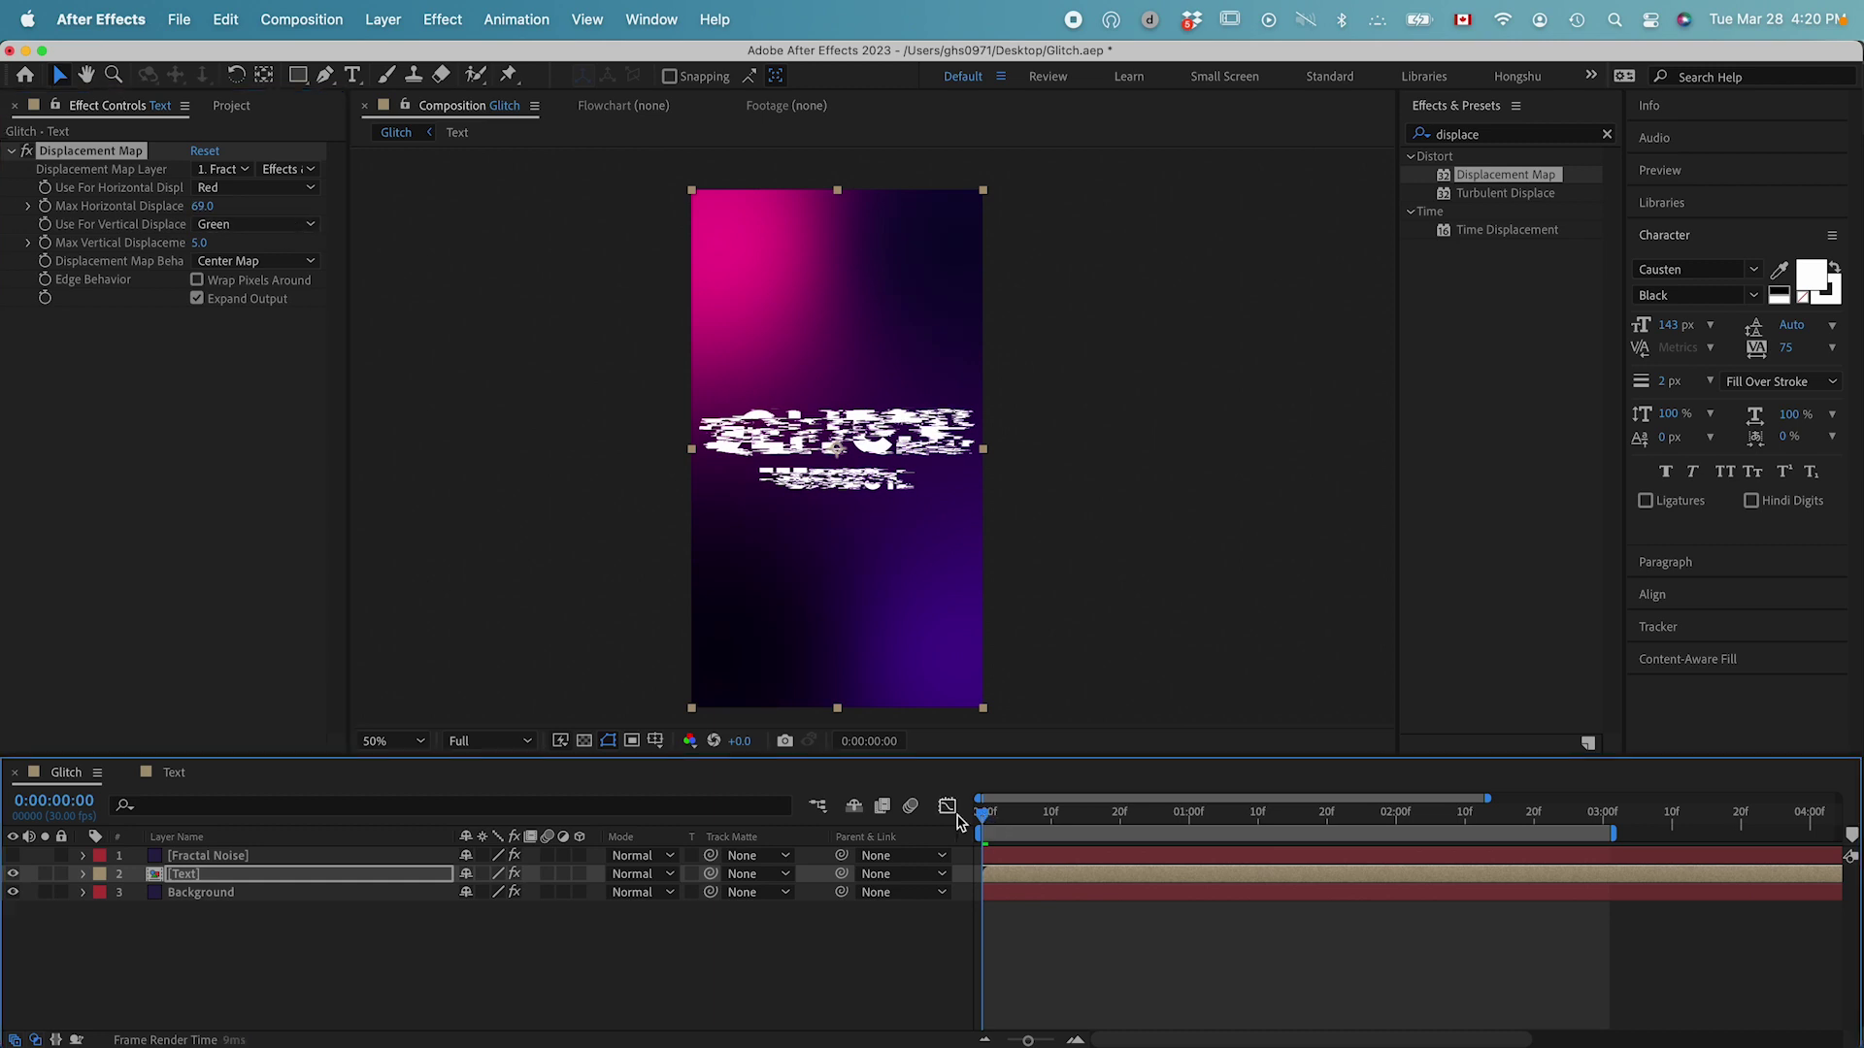
Step: Keyframe Max Horizontal Displacement at 600, 30 and 2, ten frames apart
{"action": "left_click", "coordinate": [44, 207]}
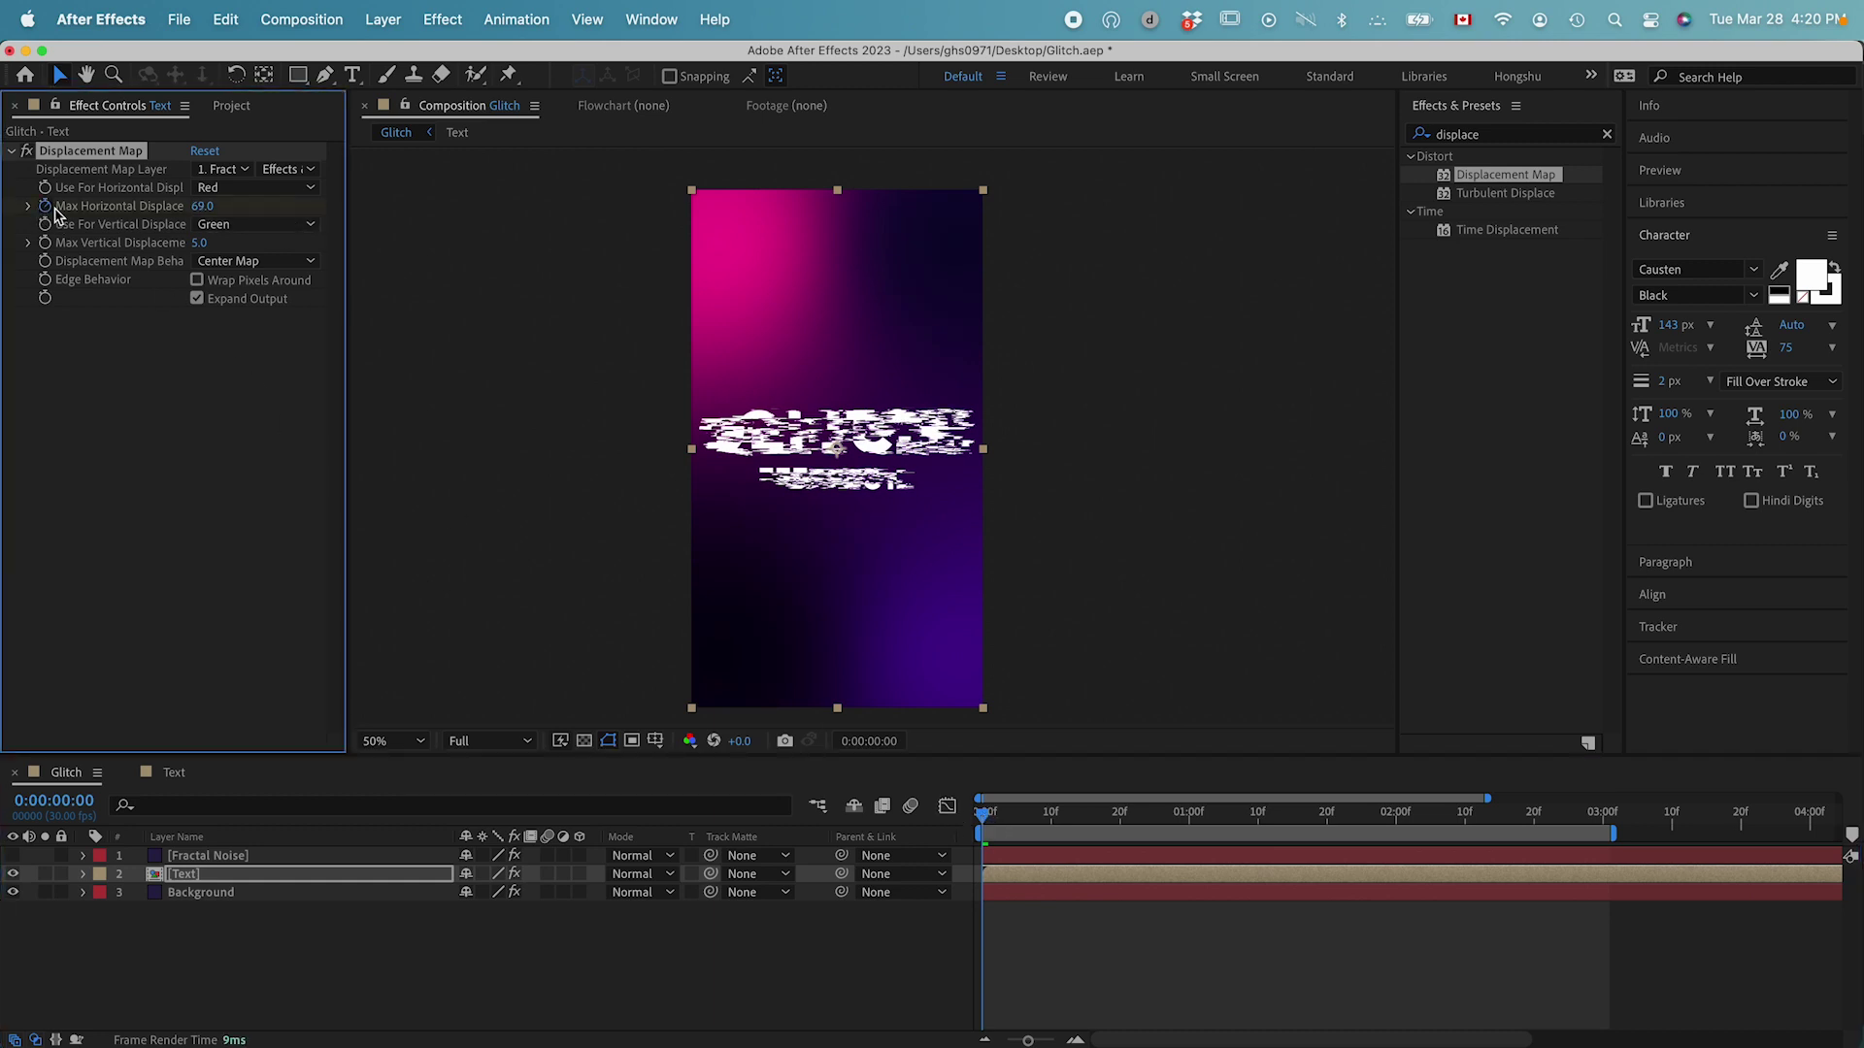
{"action": "left_click", "coordinate": [206, 210]}
{"action": "type", "text": "600"}
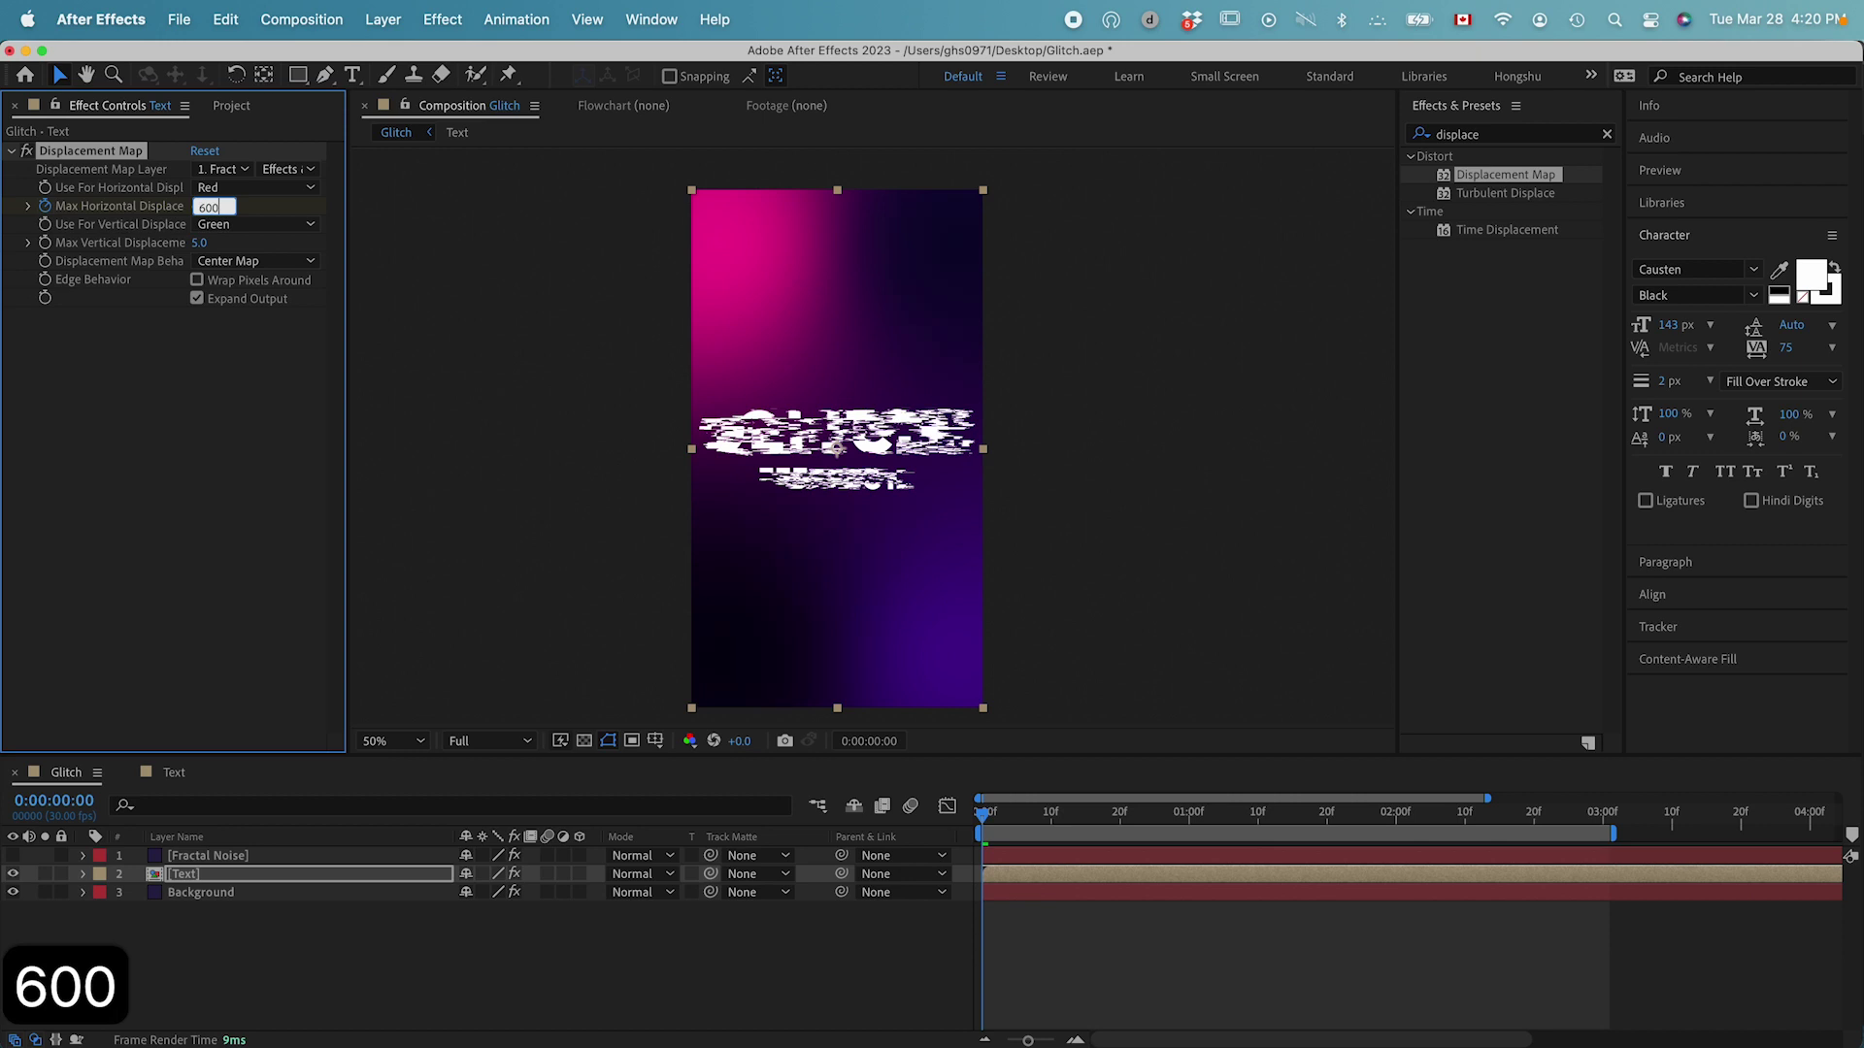
{"action": "left_click", "coordinate": [208, 440]}
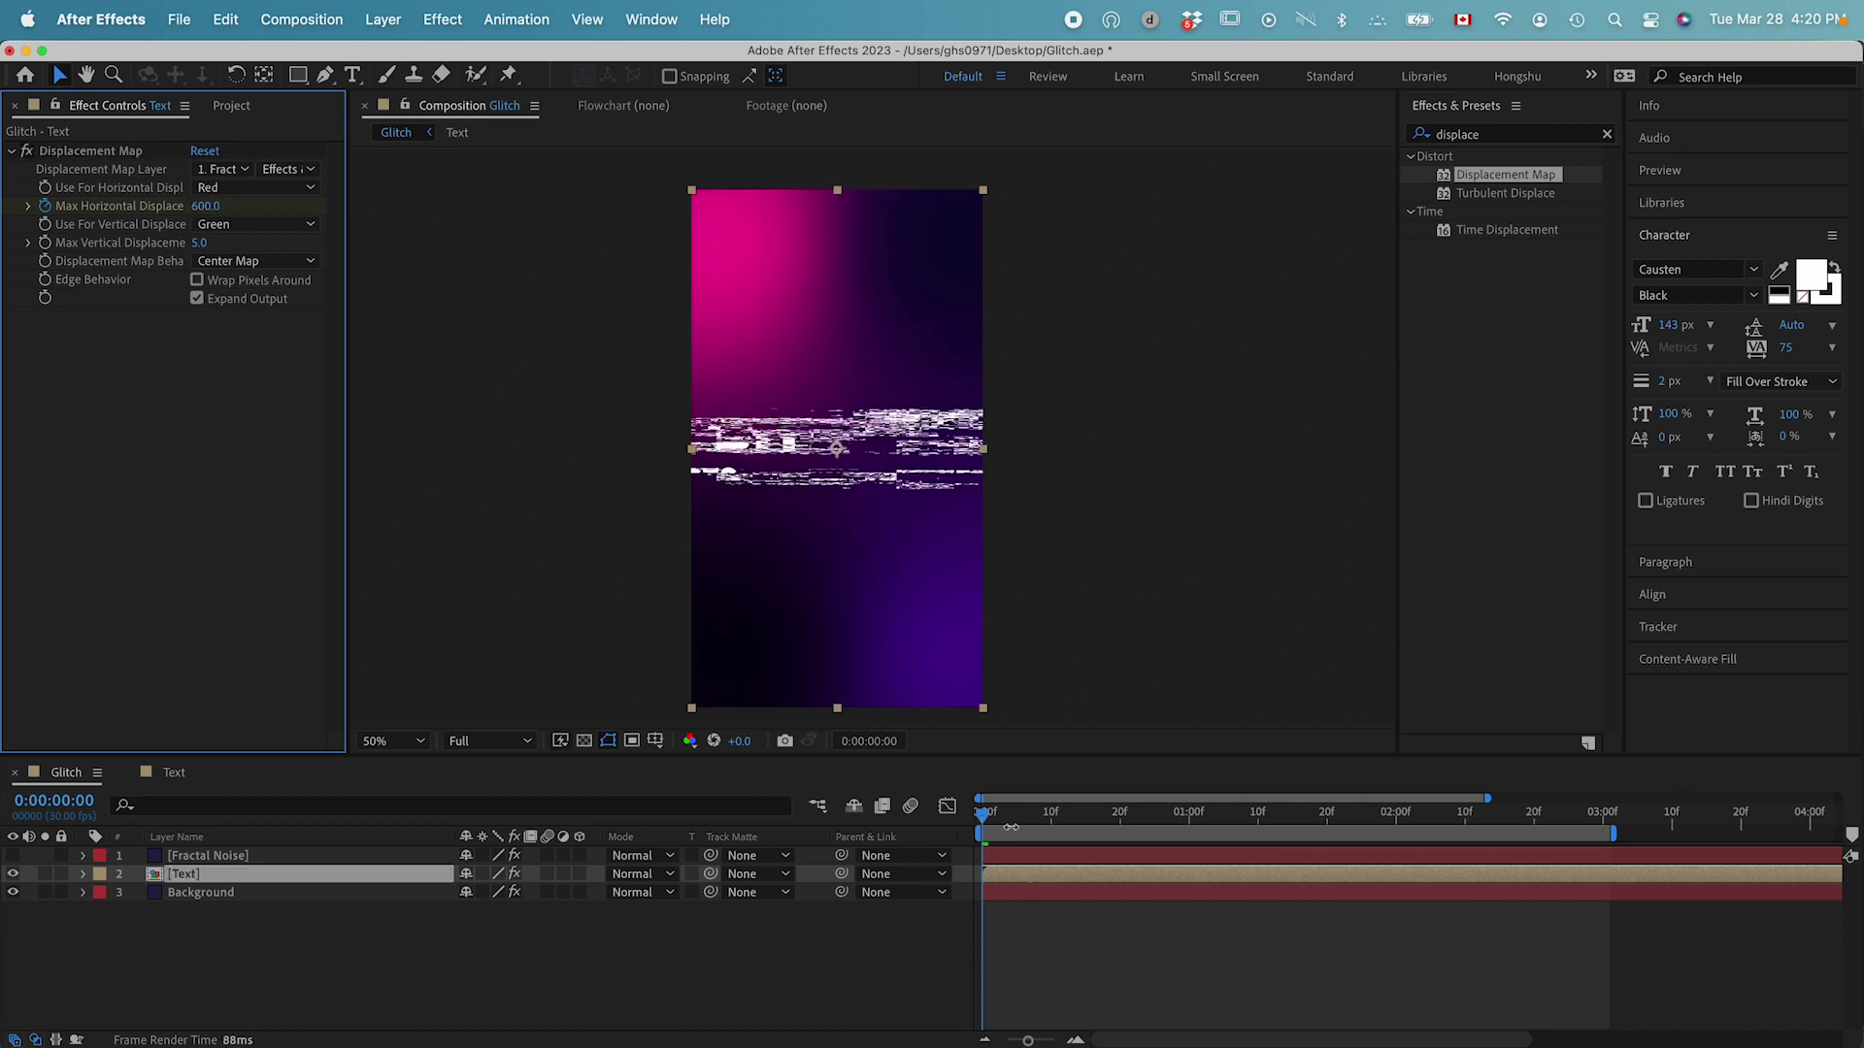
{"action": "key", "text": "shift+super+Right"}
{"action": "left_click", "coordinate": [207, 206]}
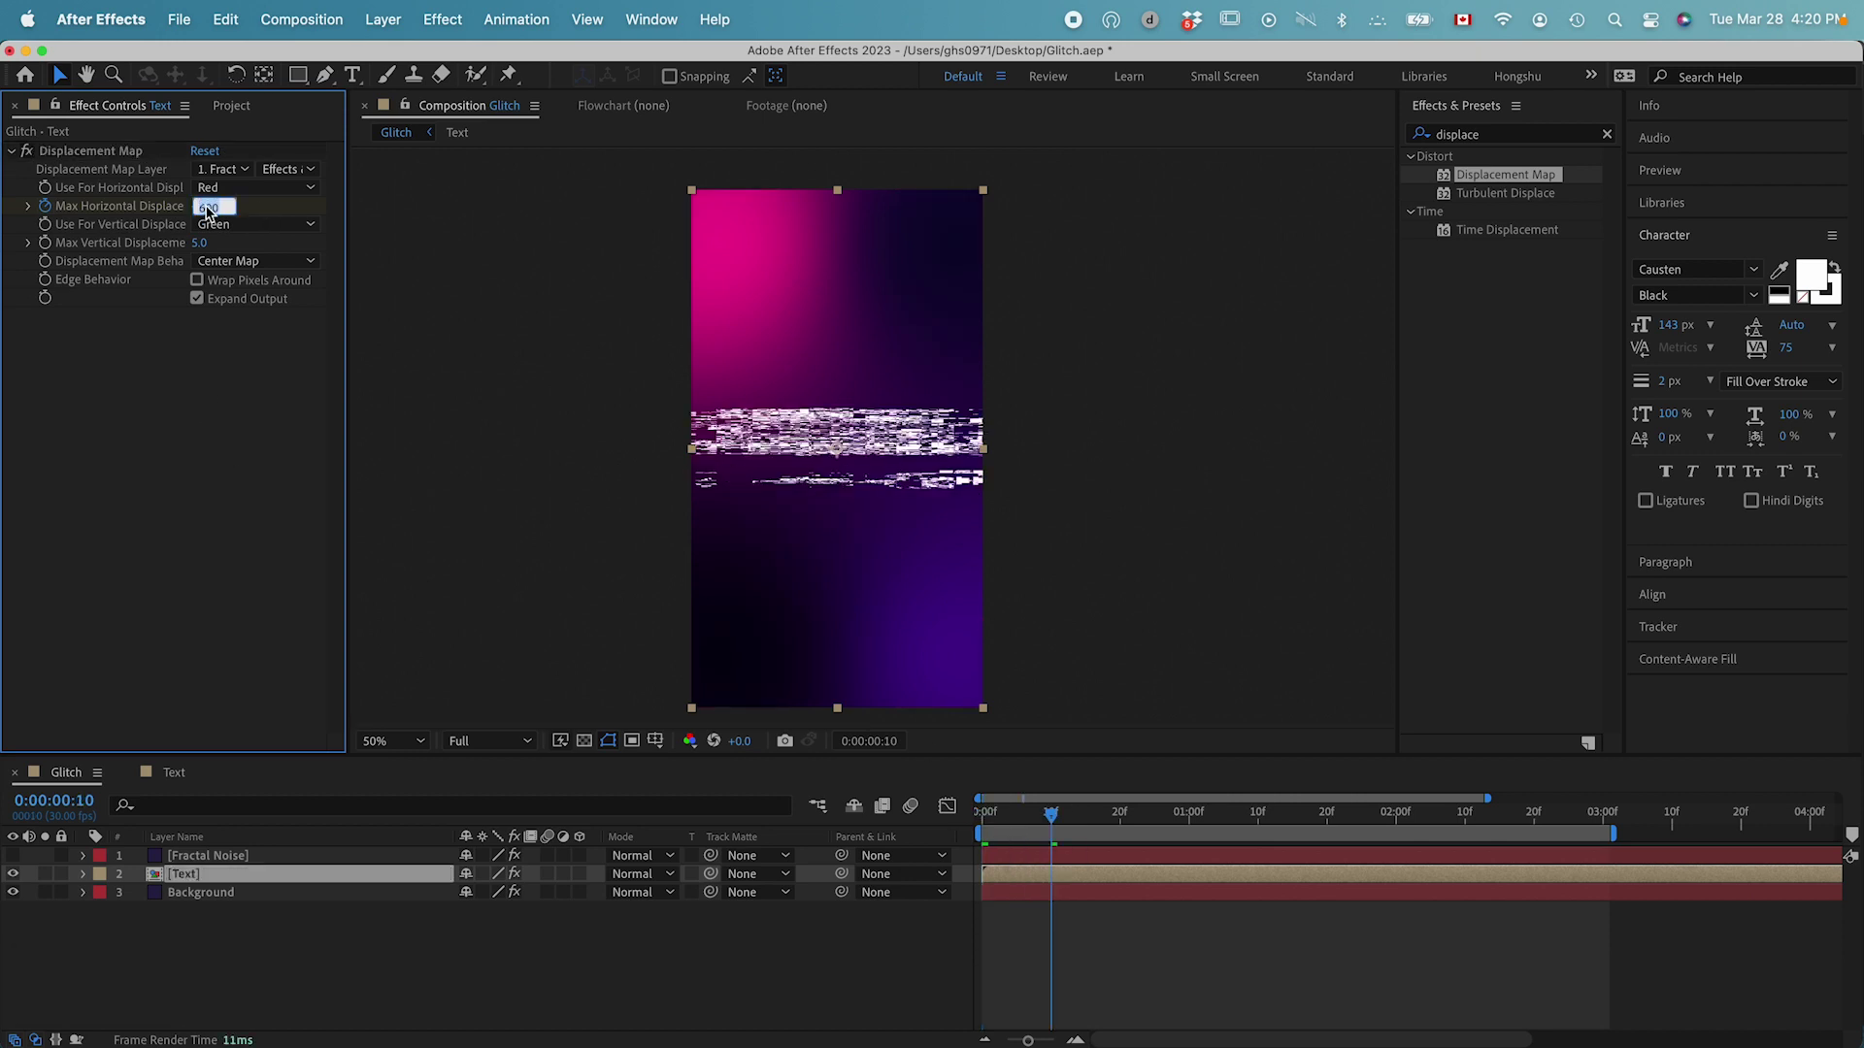
{"action": "type", "text": "30"}
{"action": "left_click", "coordinate": [220, 333]}
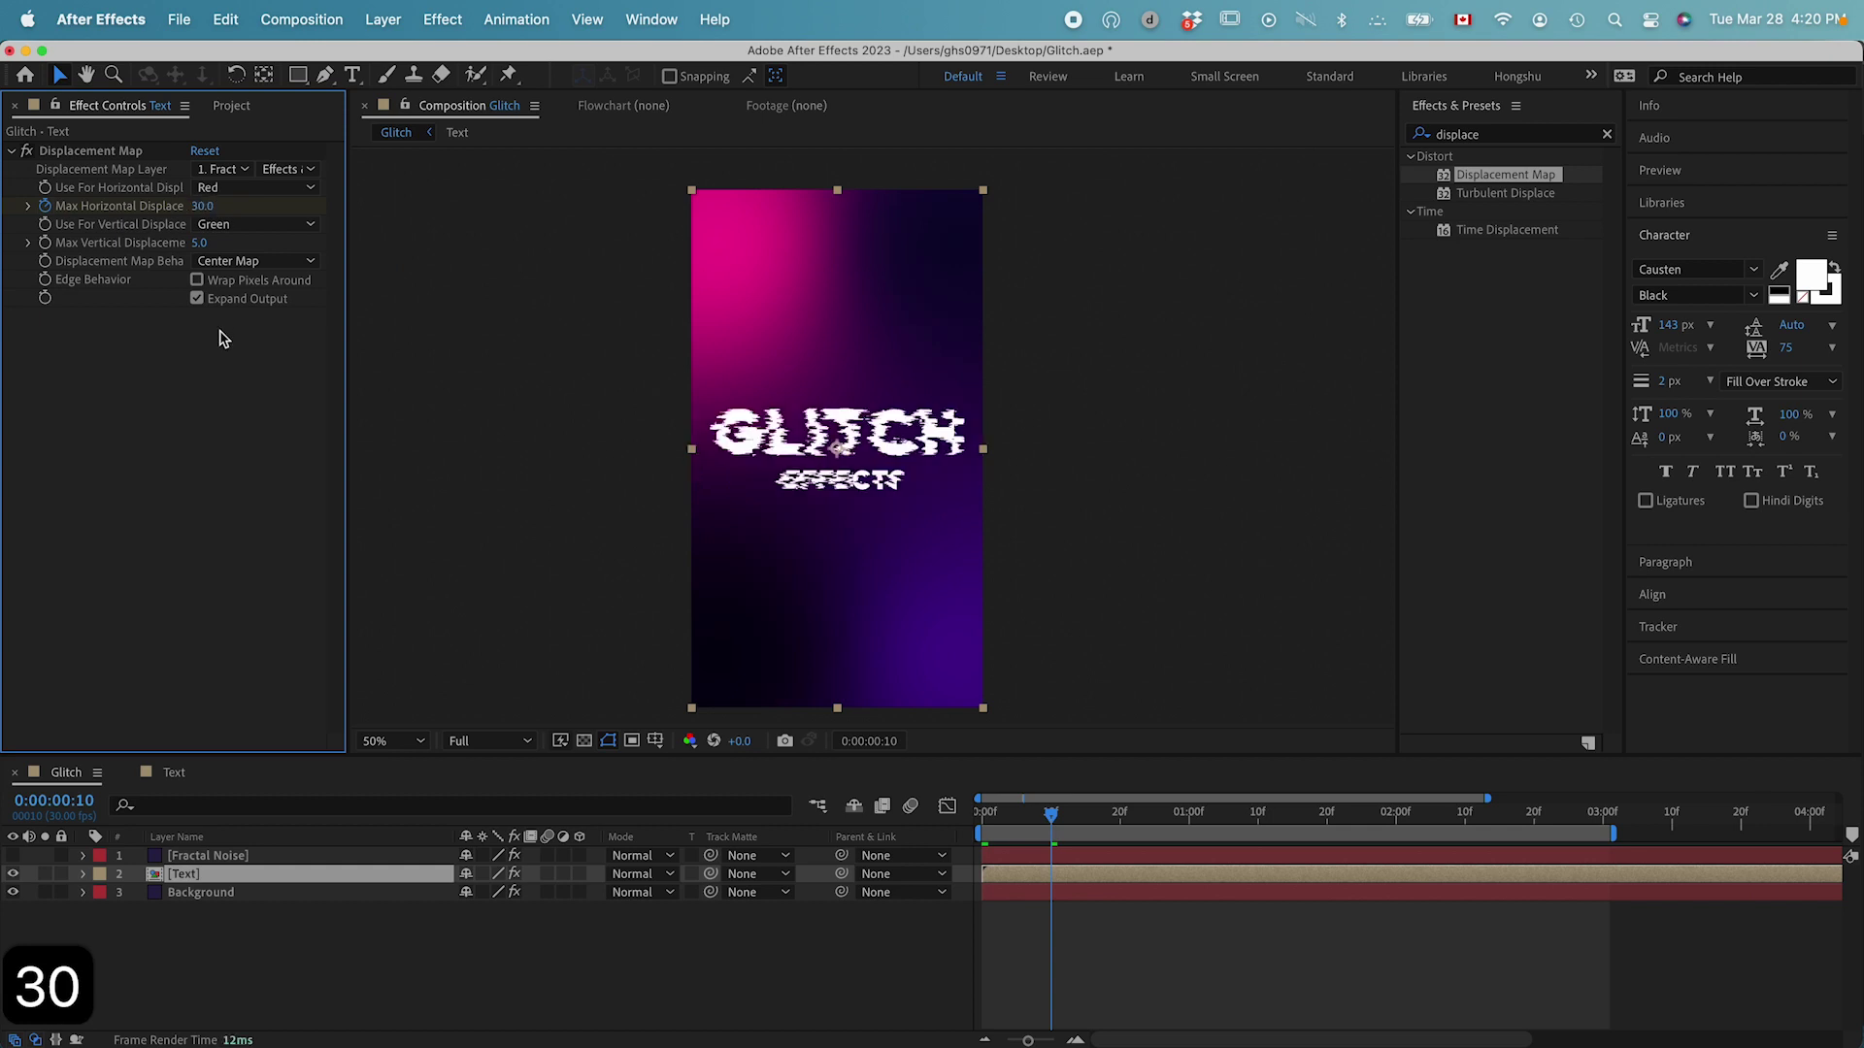
{"action": "key", "text": "shift+super+Right"}
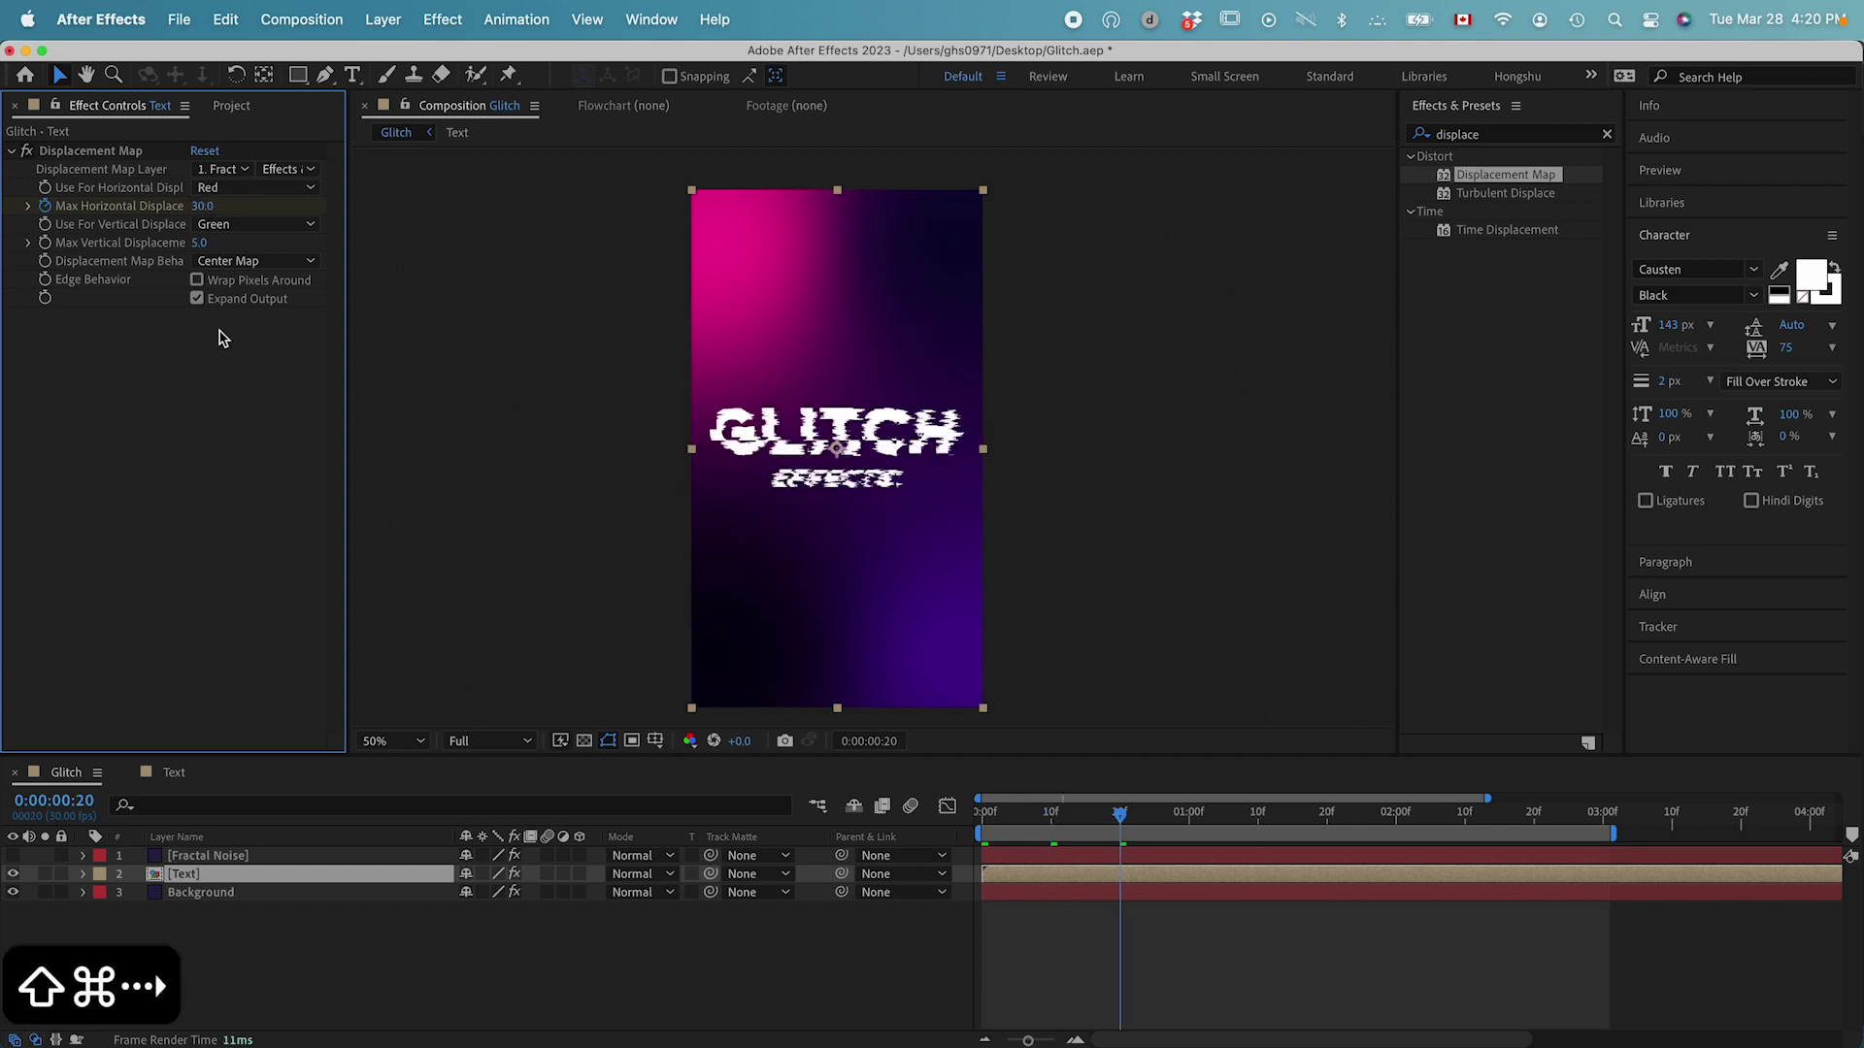
{"action": "left_click", "coordinate": [201, 208]}
{"action": "type", "text": "2"}
{"action": "left_click", "coordinate": [198, 434]}
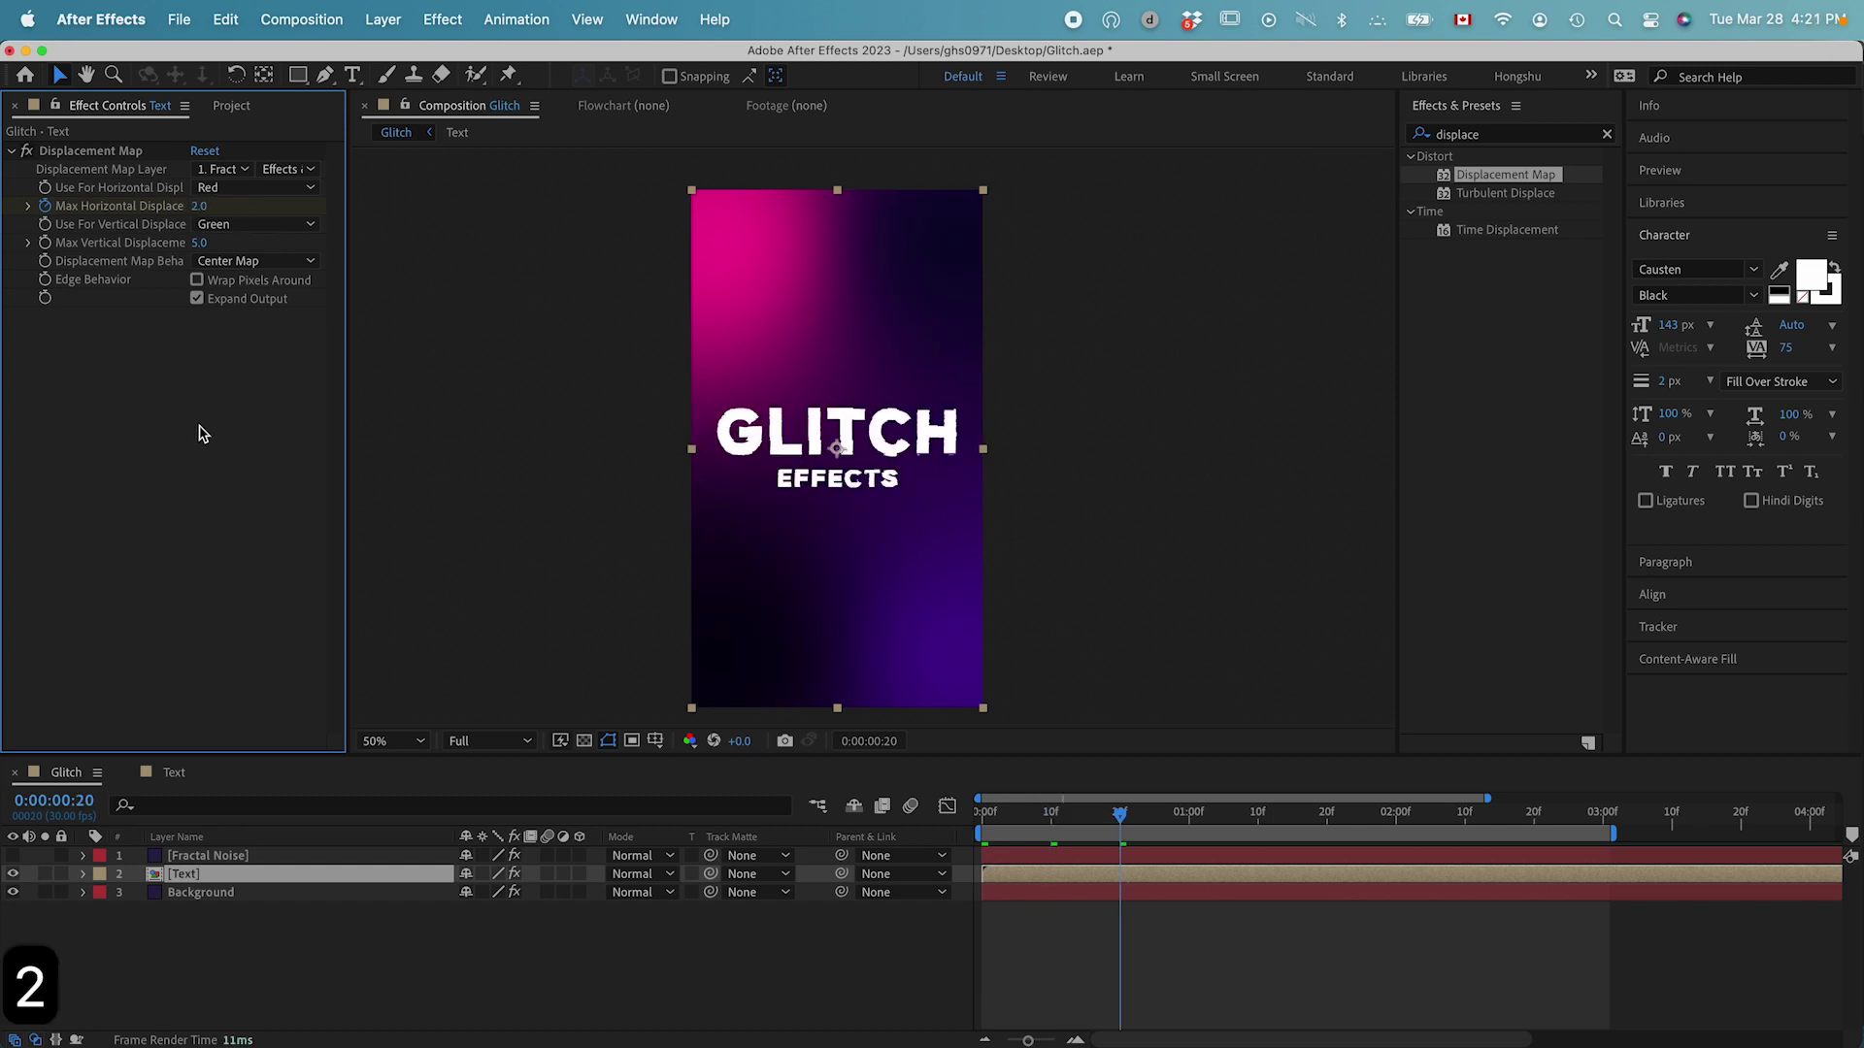
Step: Shift the middle keyframe (30) later in time and preview the glitch animation
{"action": "key", "text": "u"}
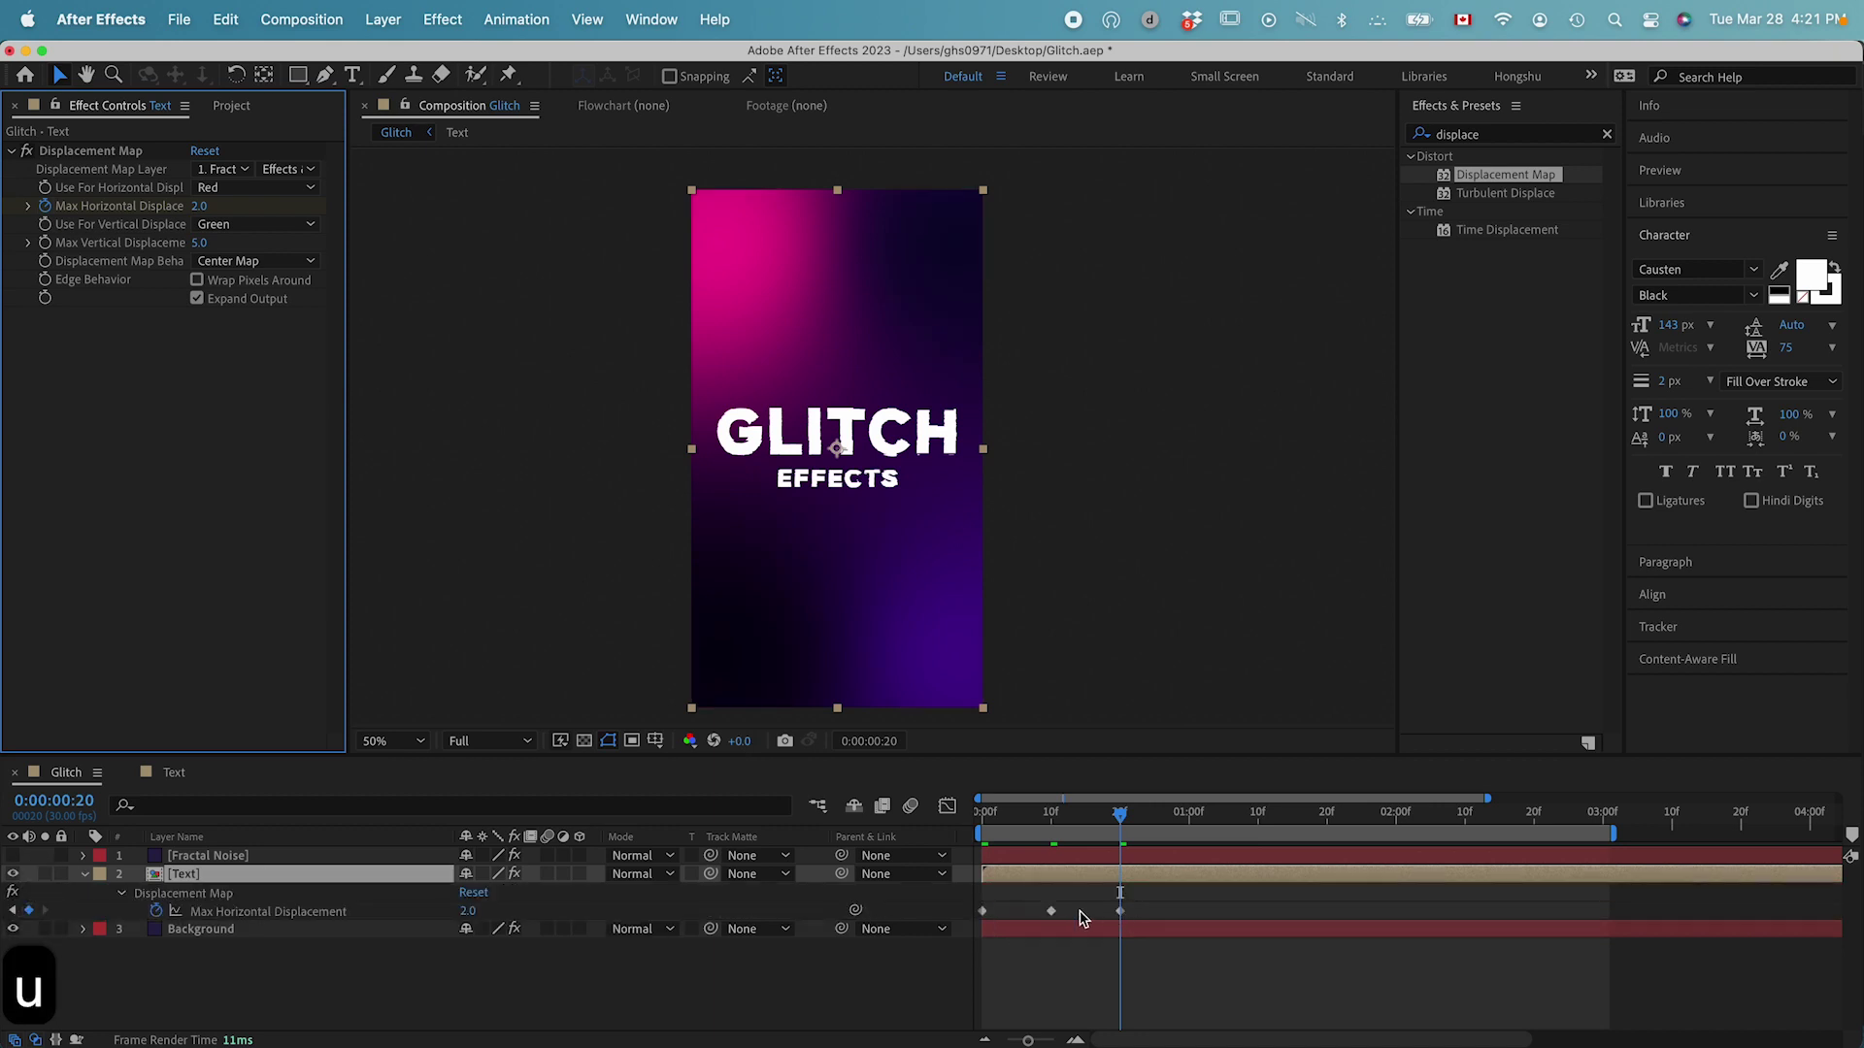
{"action": "left_click_drag", "start_coordinate": [1052, 910], "coordinate": [1105, 911]}
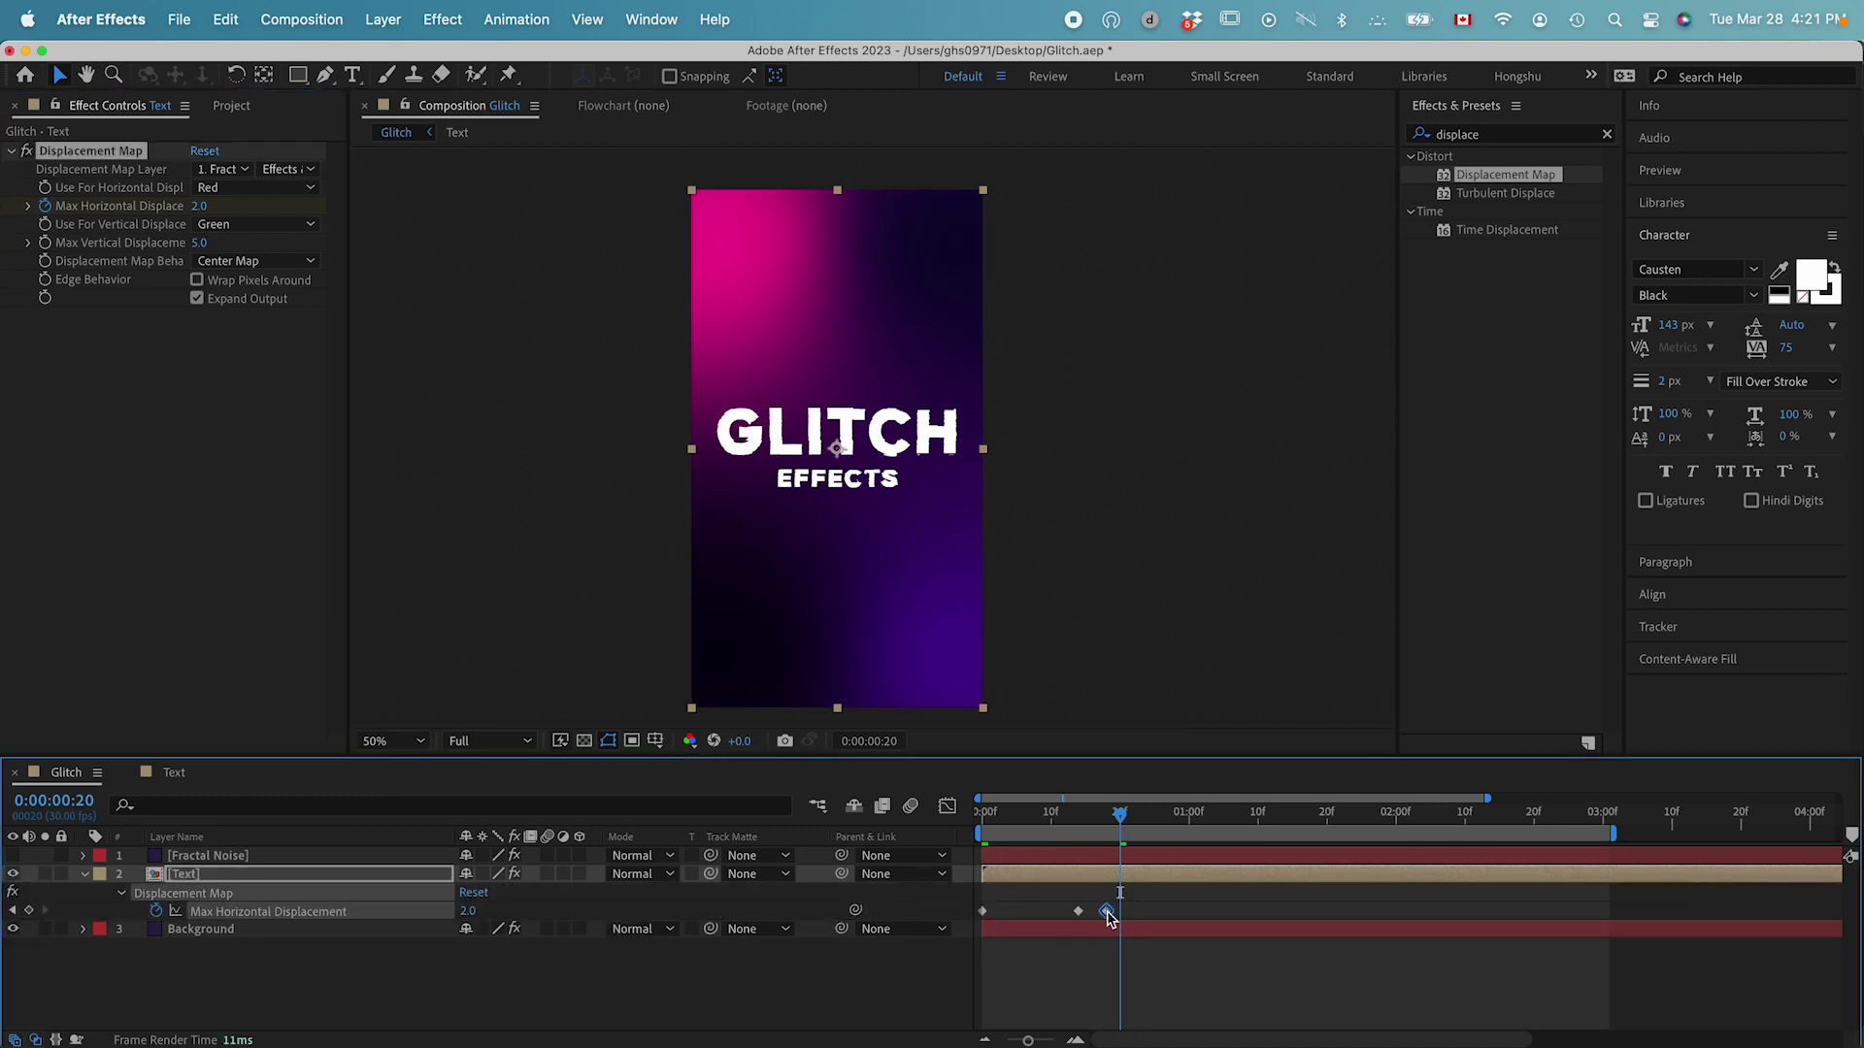
{"action": "key", "text": "space"}
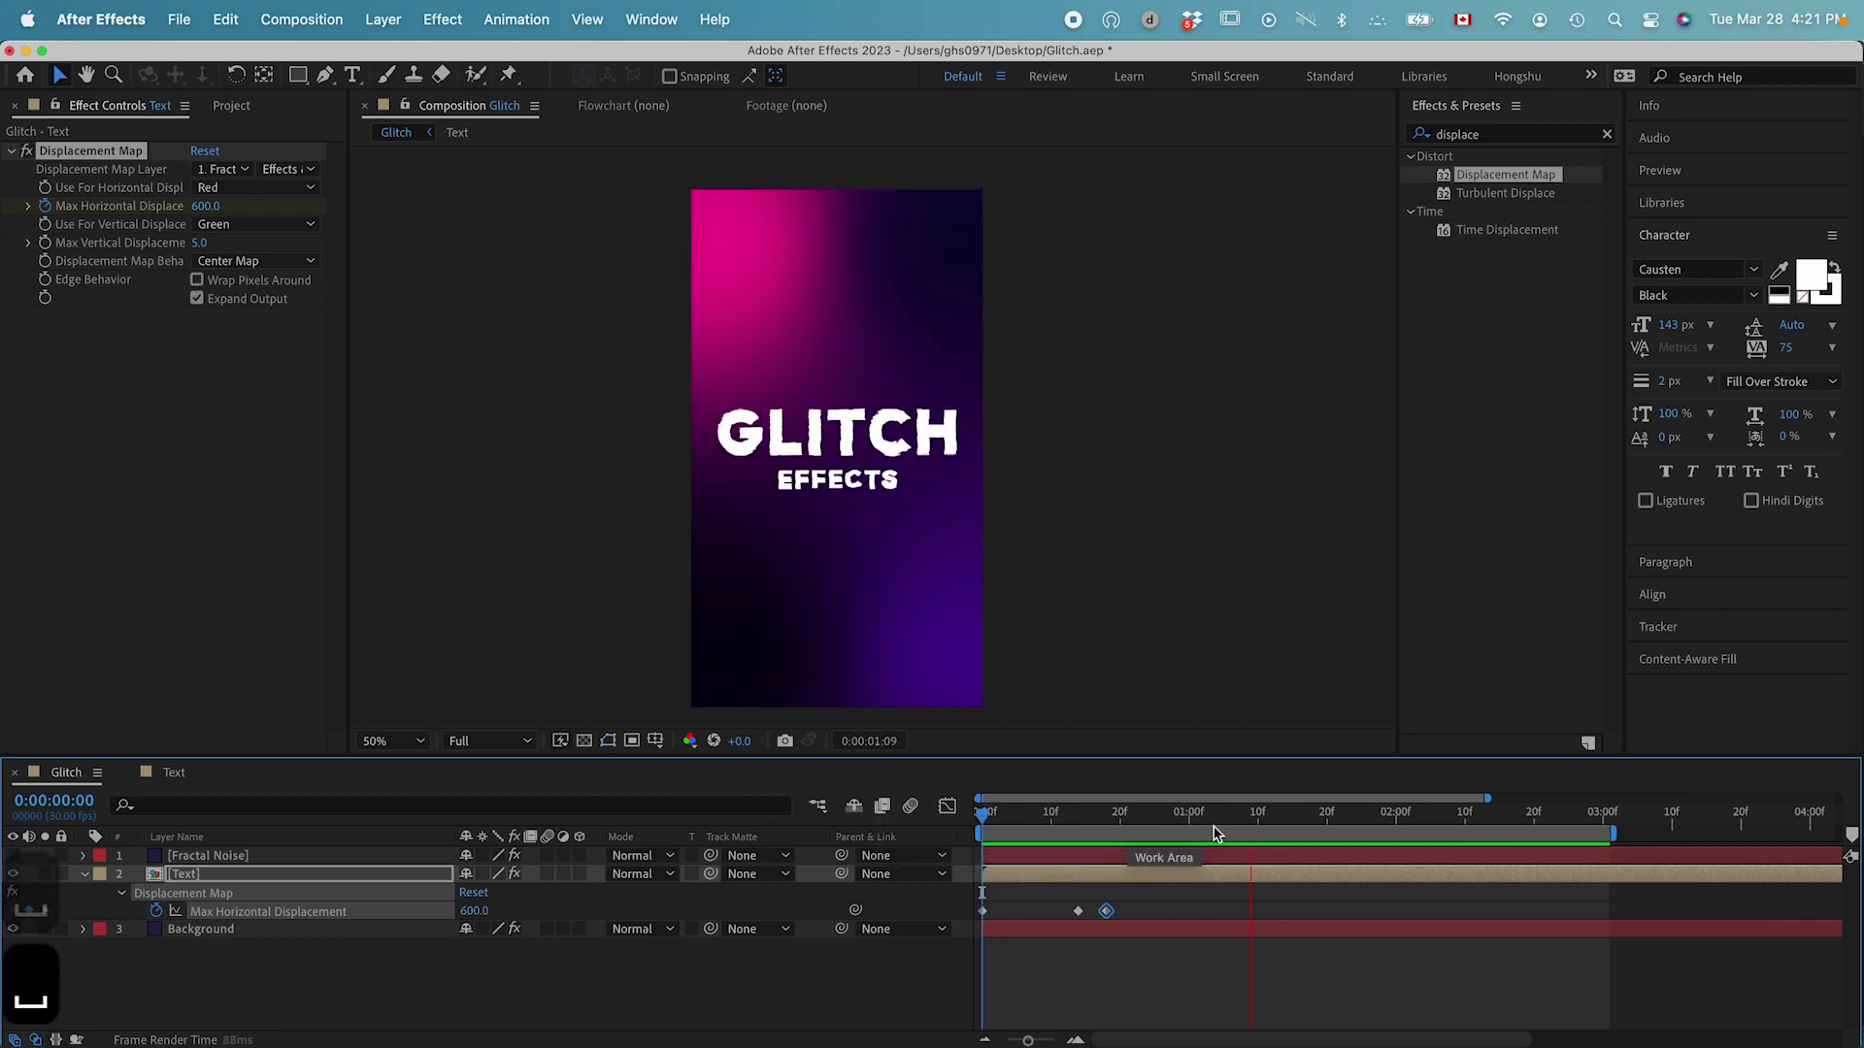
Step: Add a displacement keyframe just before 2:00 and copy it a few frames later
{"action": "left_click_drag", "start_coordinate": [1312, 815], "coordinate": [1390, 825]}
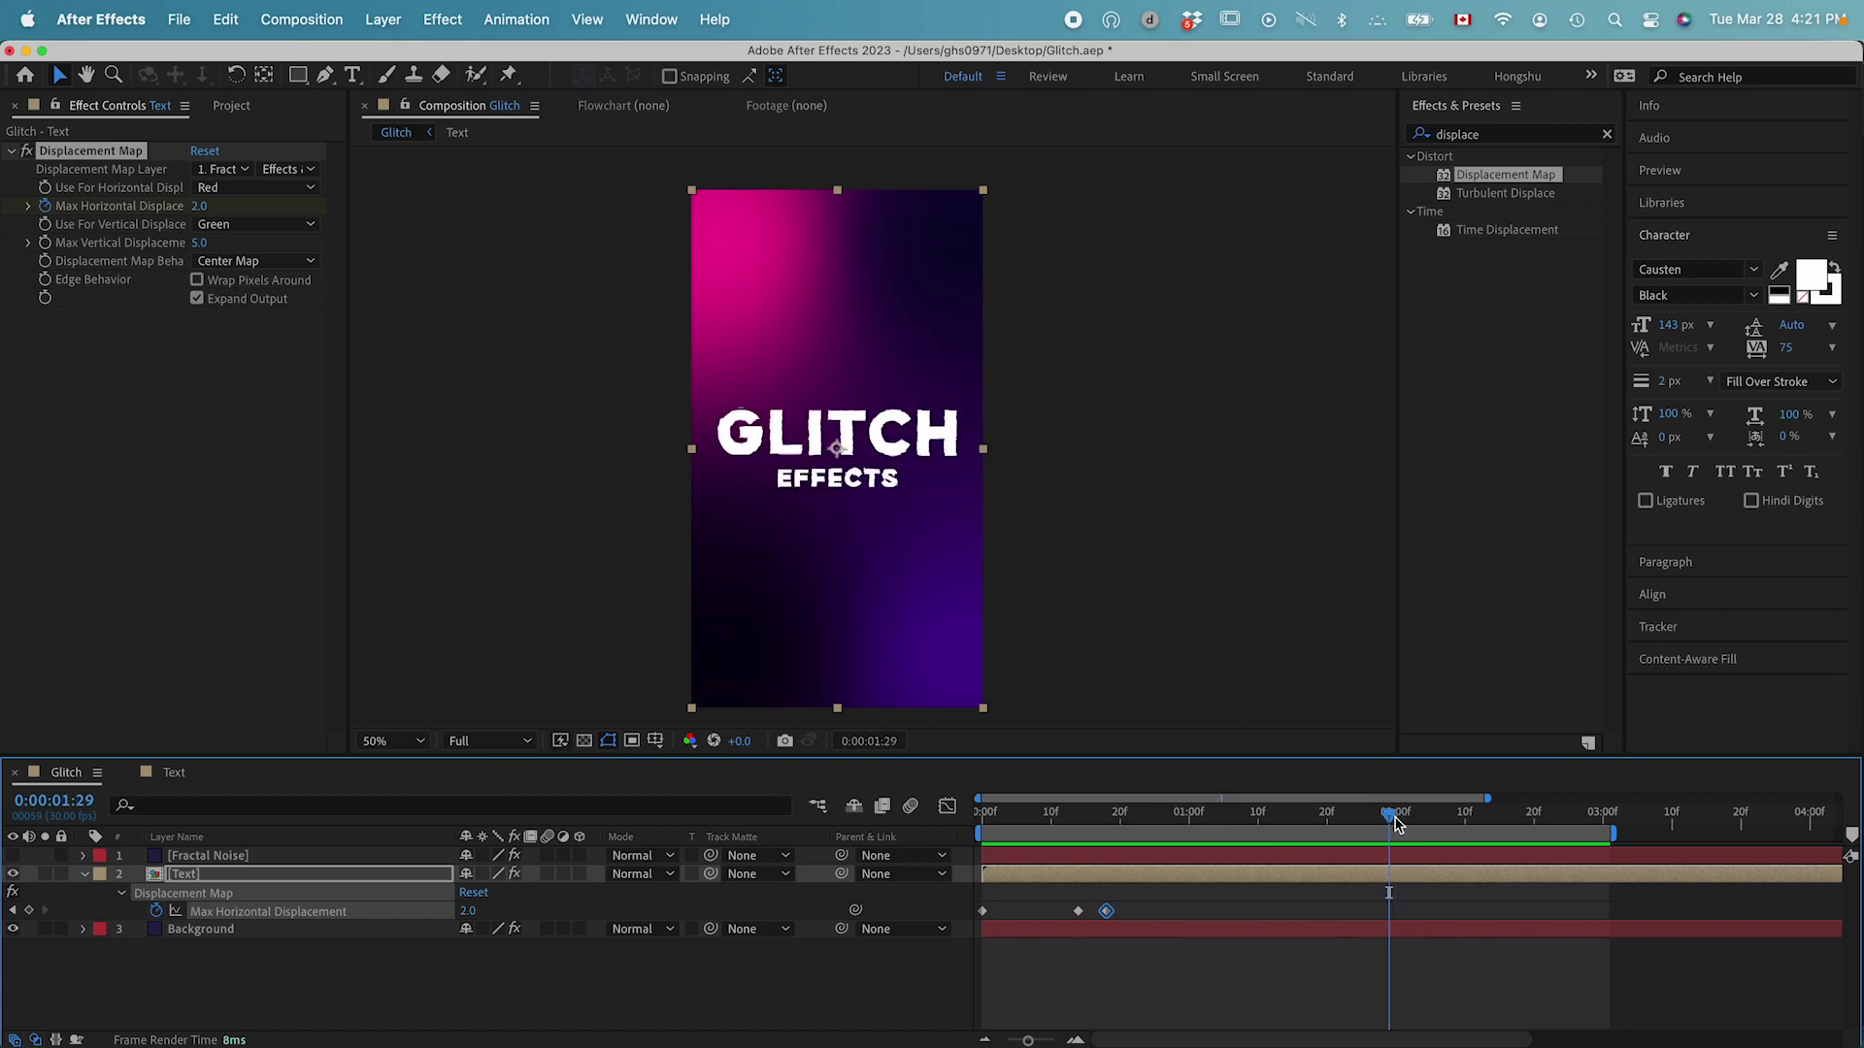
{"action": "left_click_drag", "start_coordinate": [1390, 815], "coordinate": [1397, 816]}
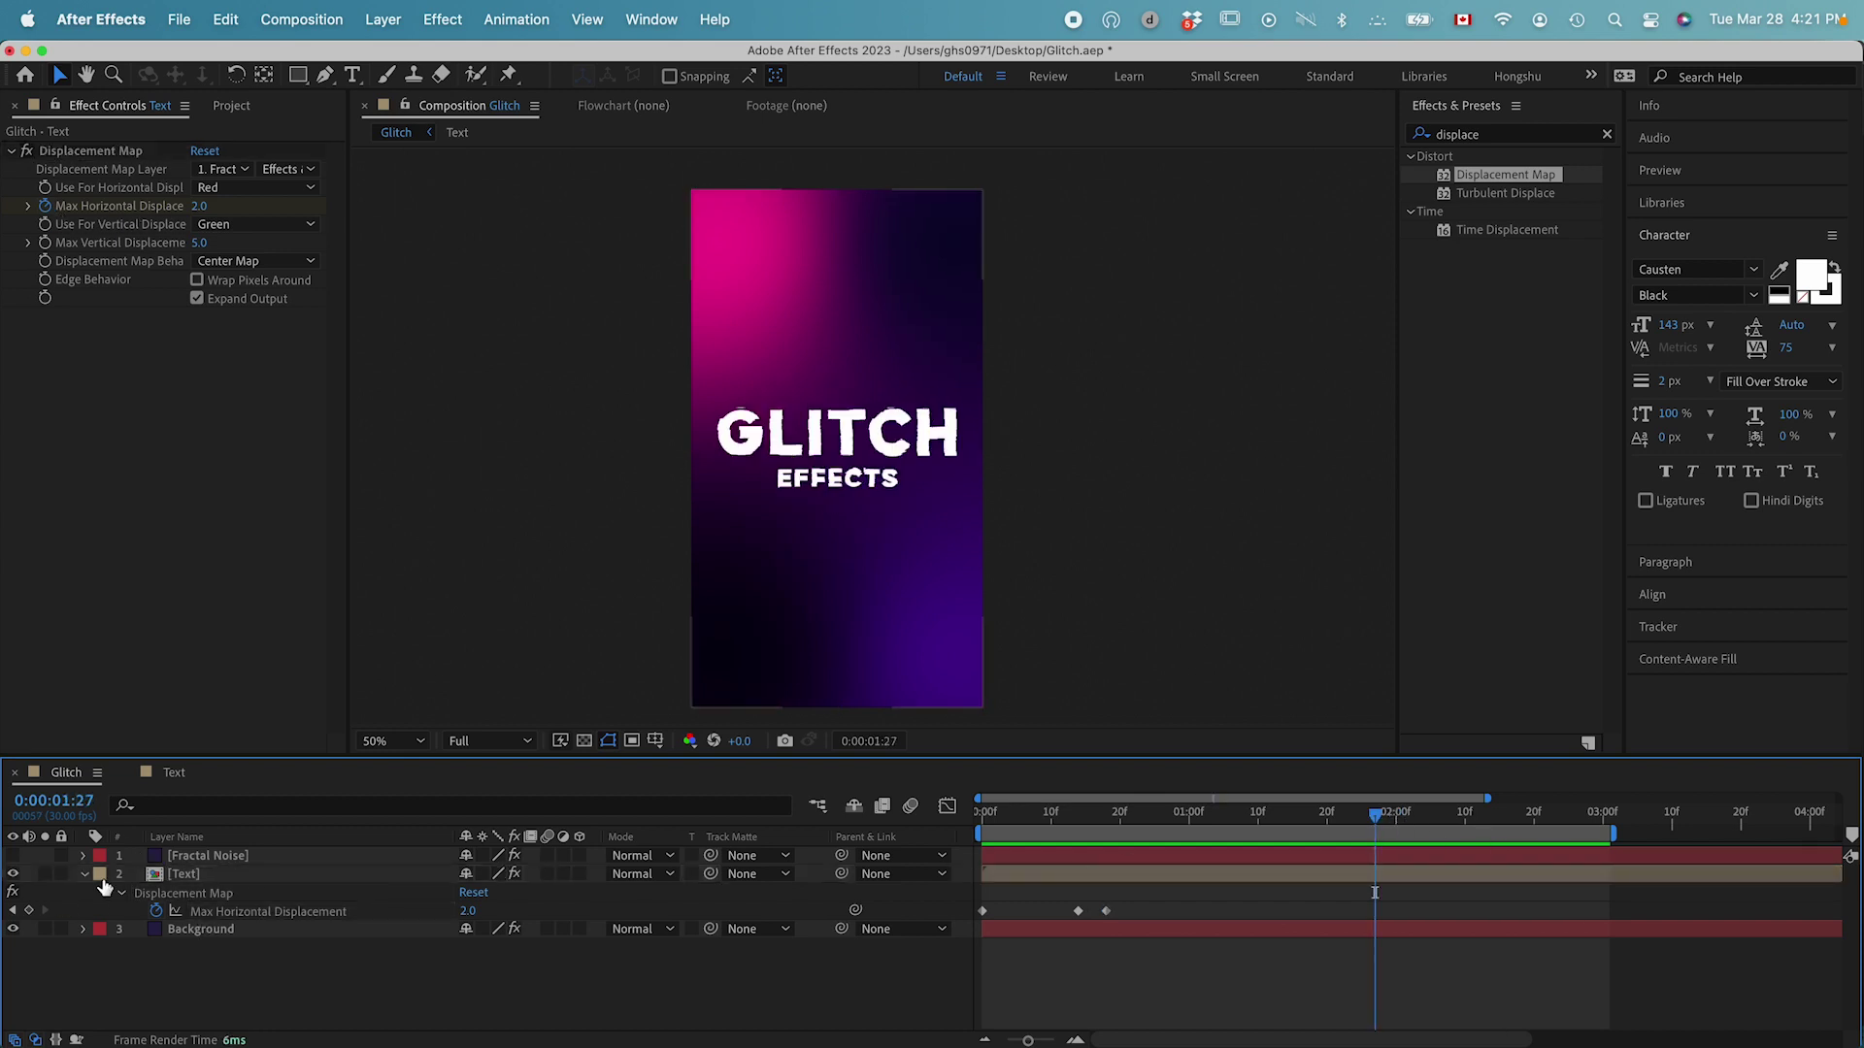
{"action": "left_click", "coordinate": [29, 910]}
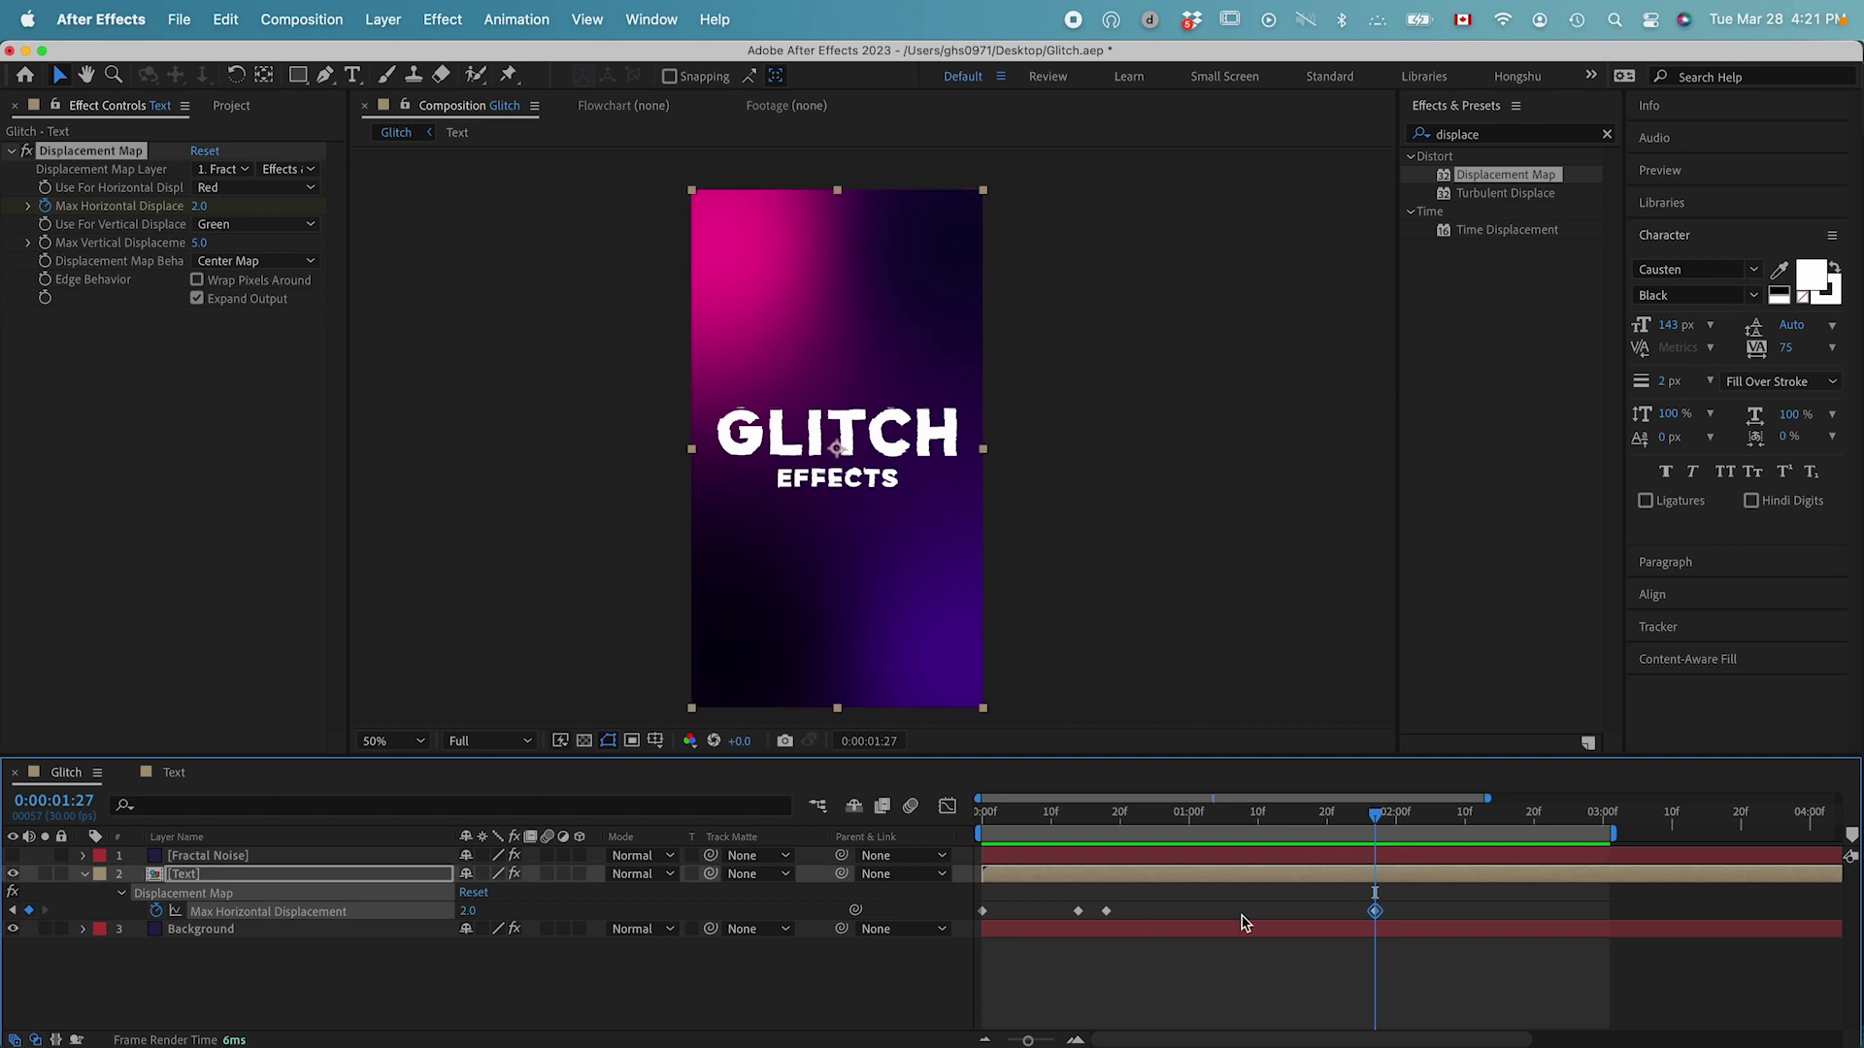
{"action": "key", "text": "super+c"}
{"action": "left_click", "coordinate": [1430, 815]}
{"action": "key", "text": "super+v"}
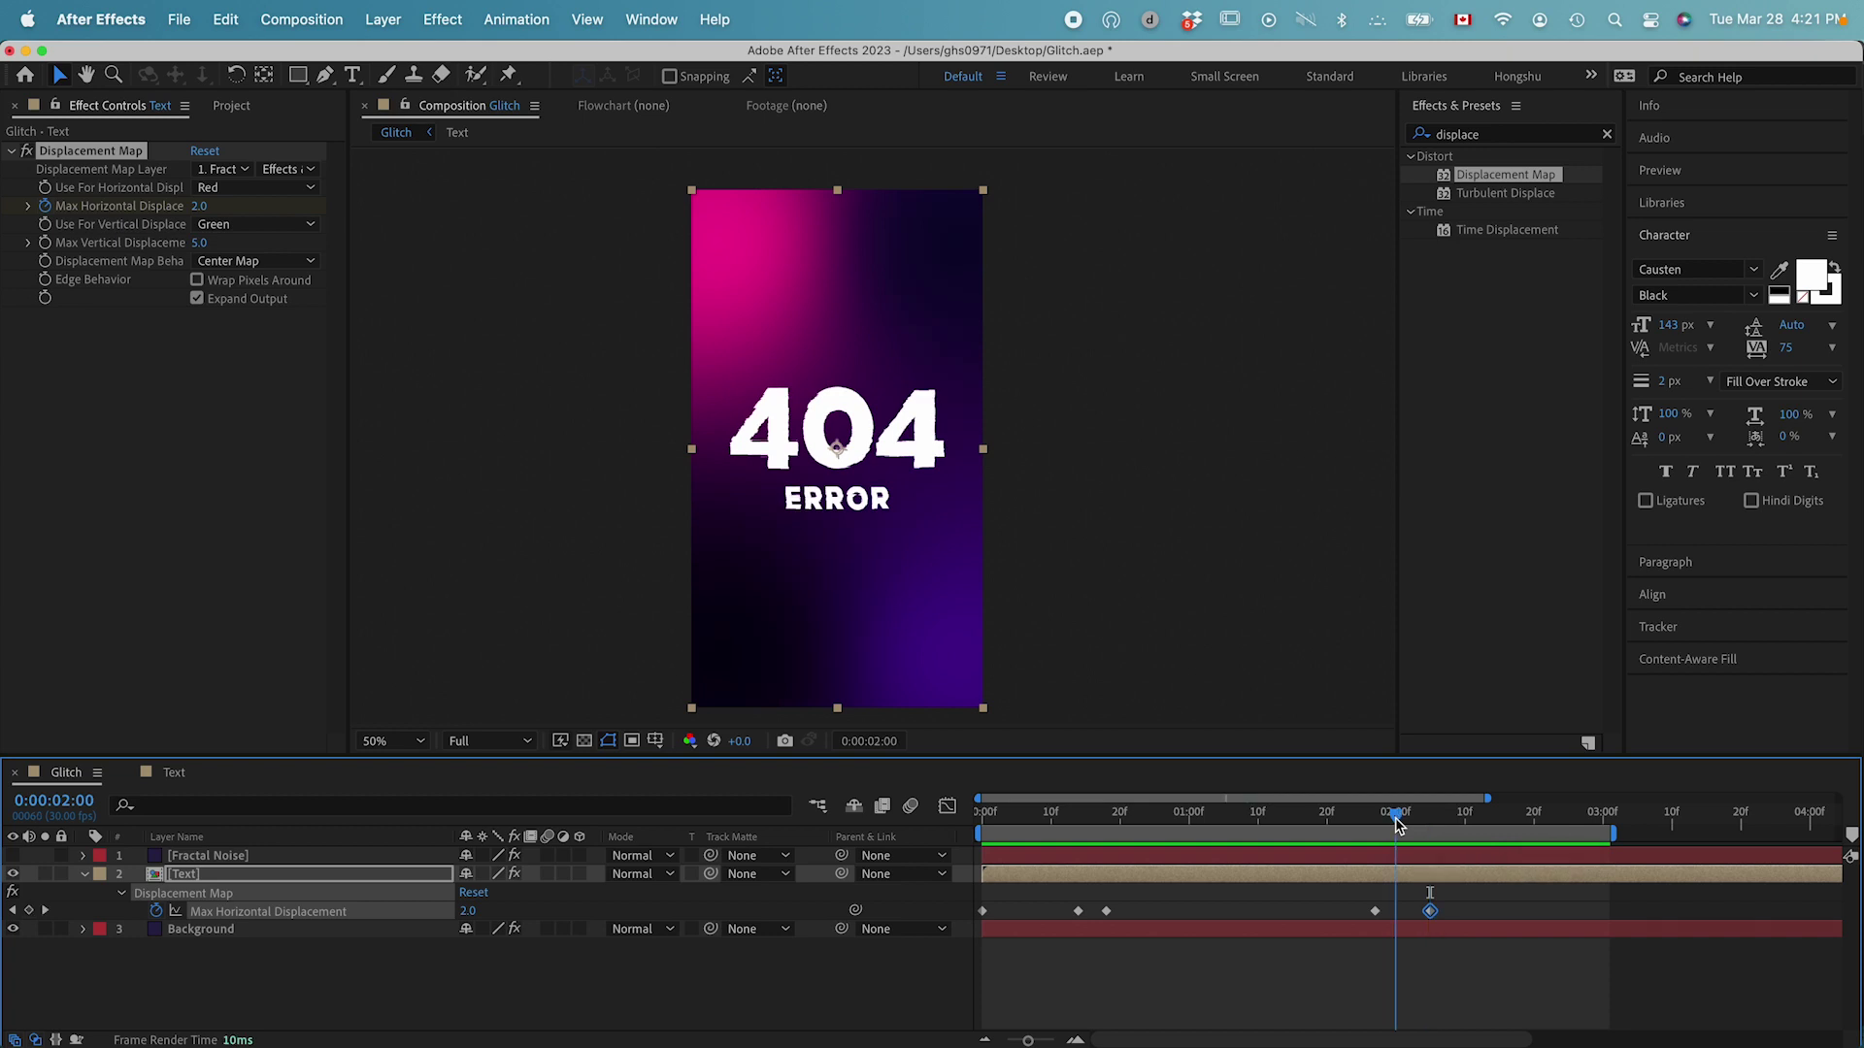
Step: Set the pasted keyframe to 600 at 2:00 and preview the second glitch burst
{"action": "left_click", "coordinate": [204, 207]}
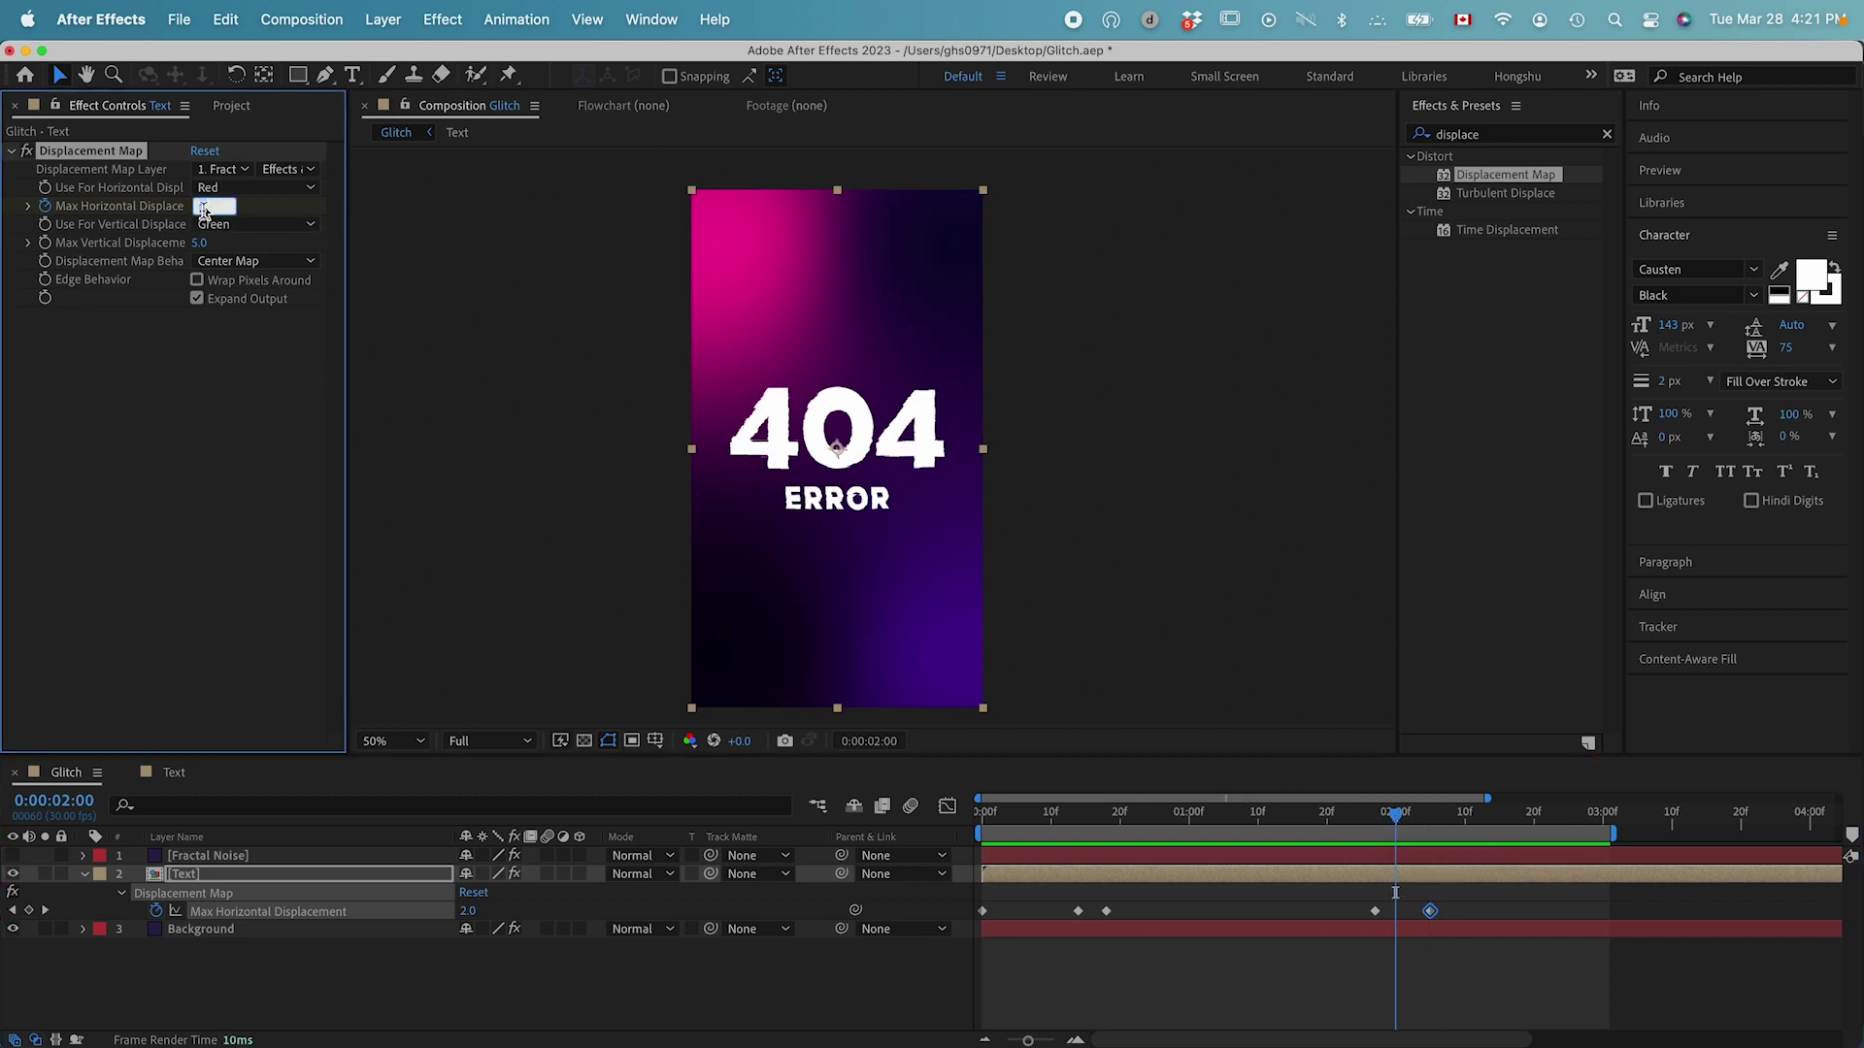
{"action": "type", "text": "600"}
{"action": "left_click", "coordinate": [279, 591]}
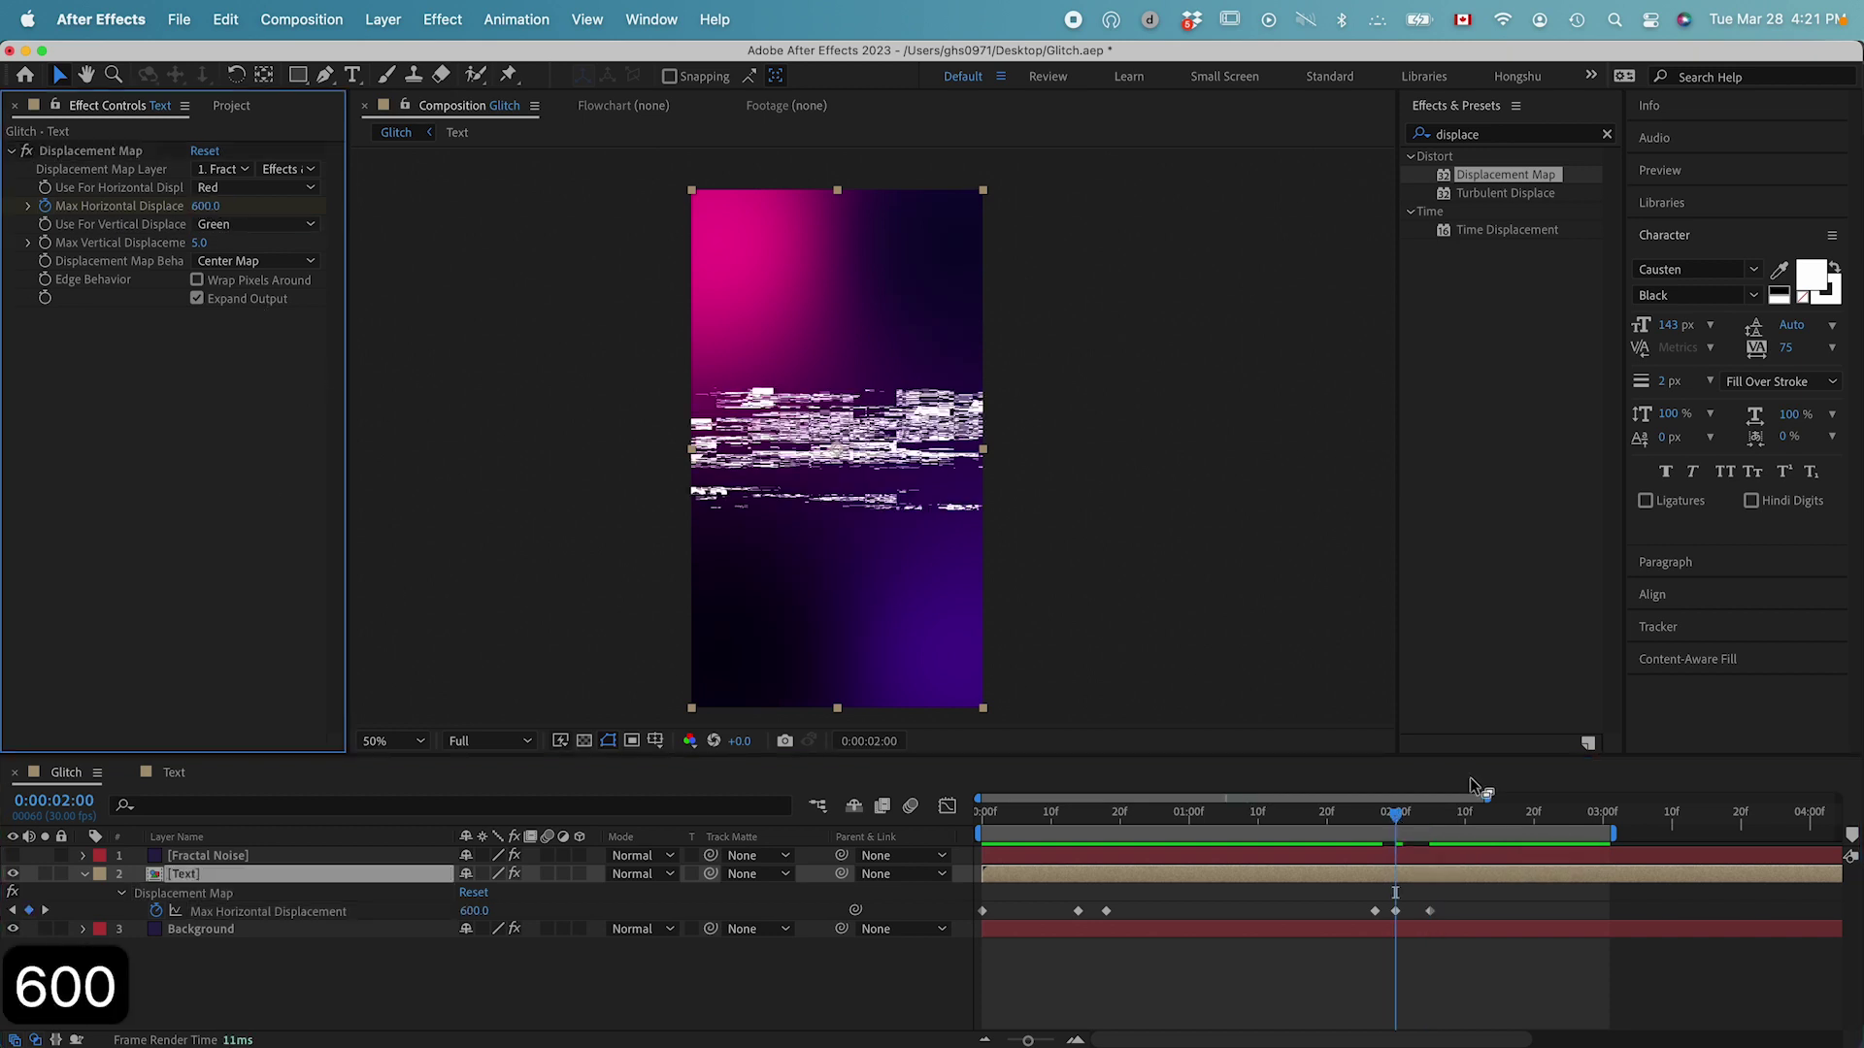
{"action": "left_click", "coordinate": [1370, 910]}
{"action": "left_click_drag", "start_coordinate": [1364, 820], "coordinate": [1334, 823]}
{"action": "key", "text": "space"}
{"action": "key", "text": "space"}
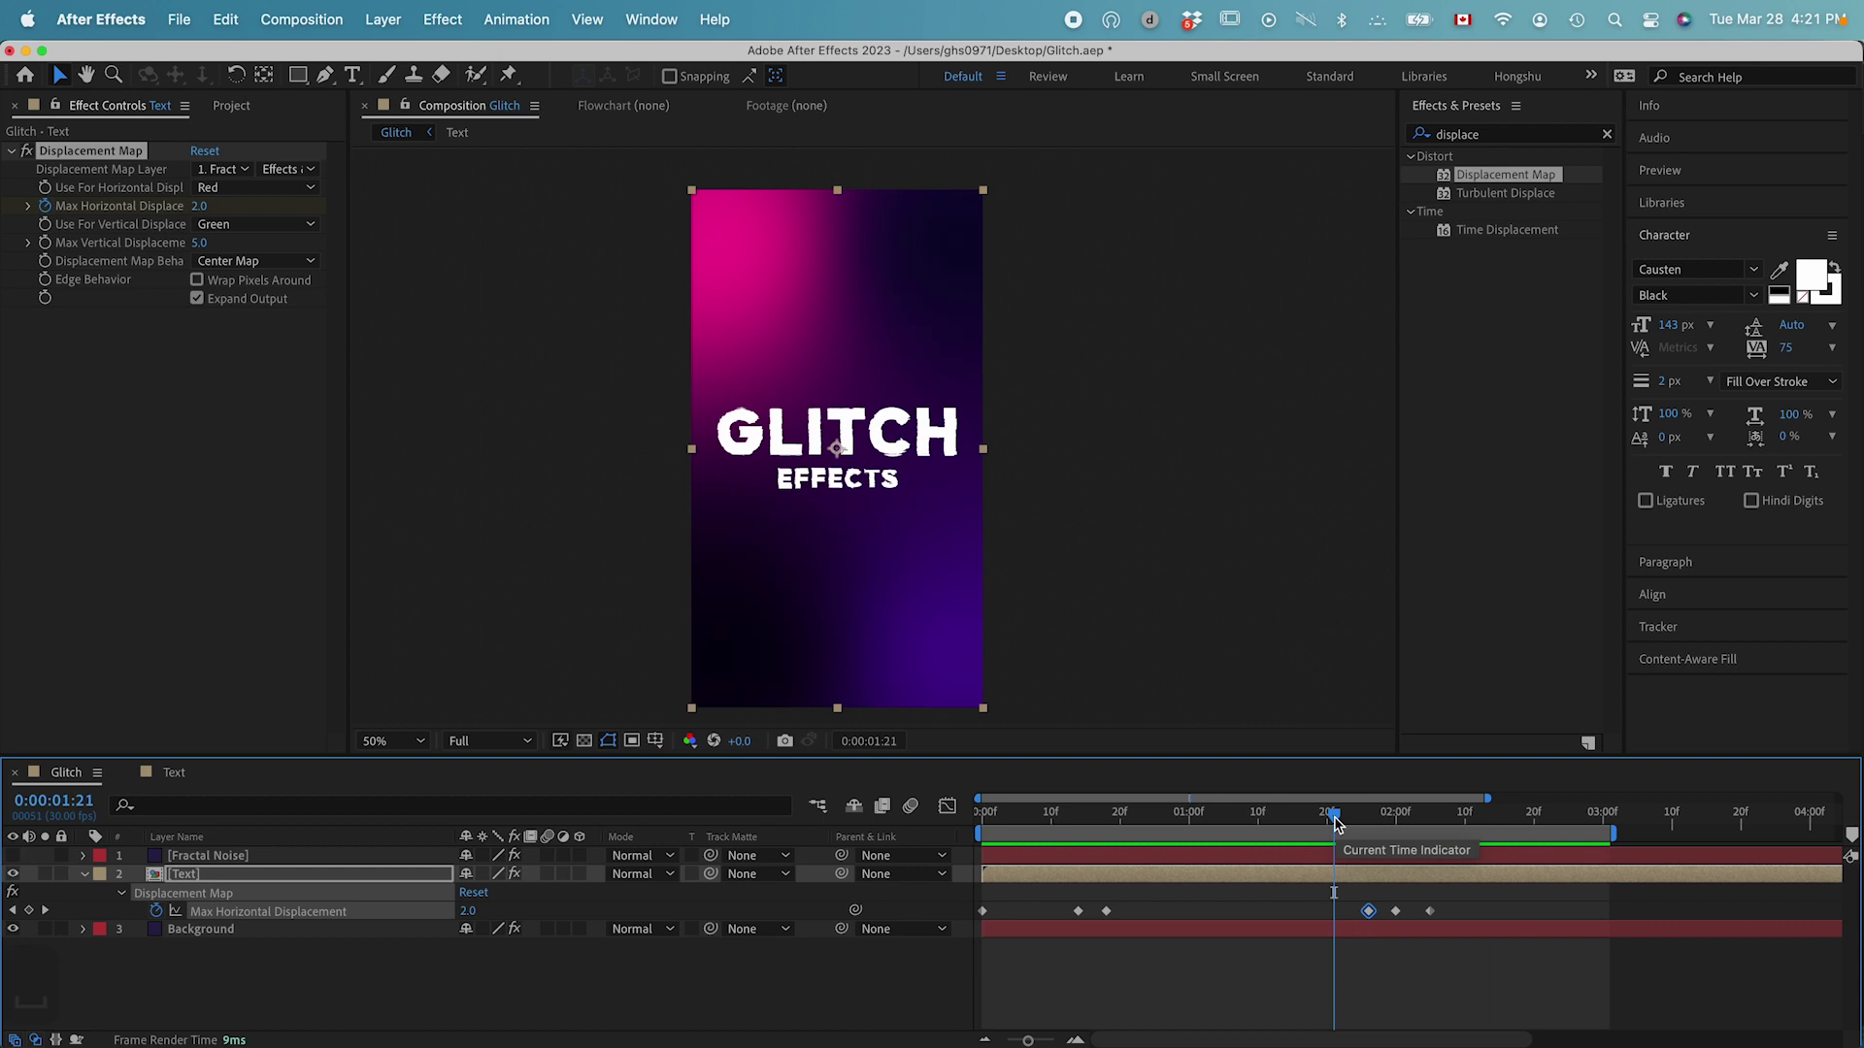
{"action": "key", "text": "space"}
Step: Move the 2 keyframe to about 2:20 and key Max Horizontal Displacement at 600 at 3:00
{"action": "left_click", "coordinate": [1601, 821]}
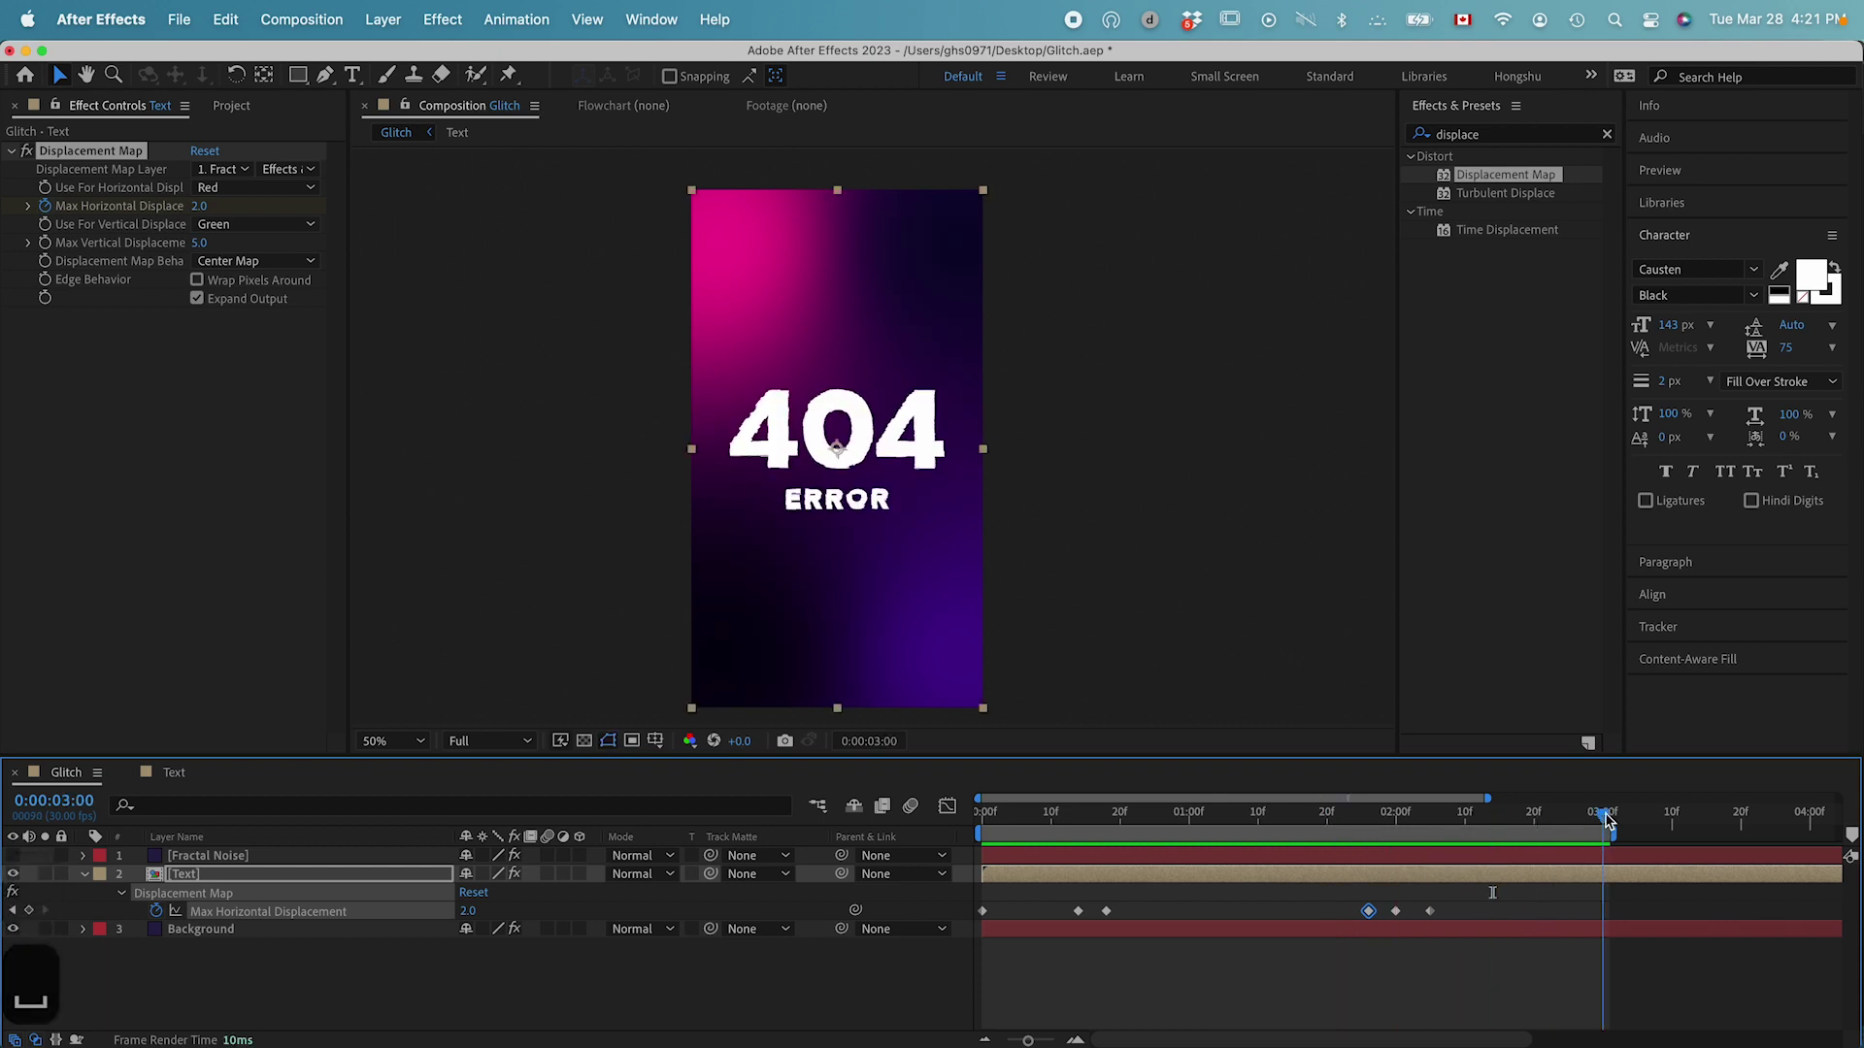
{"action": "left_click", "coordinate": [30, 909]}
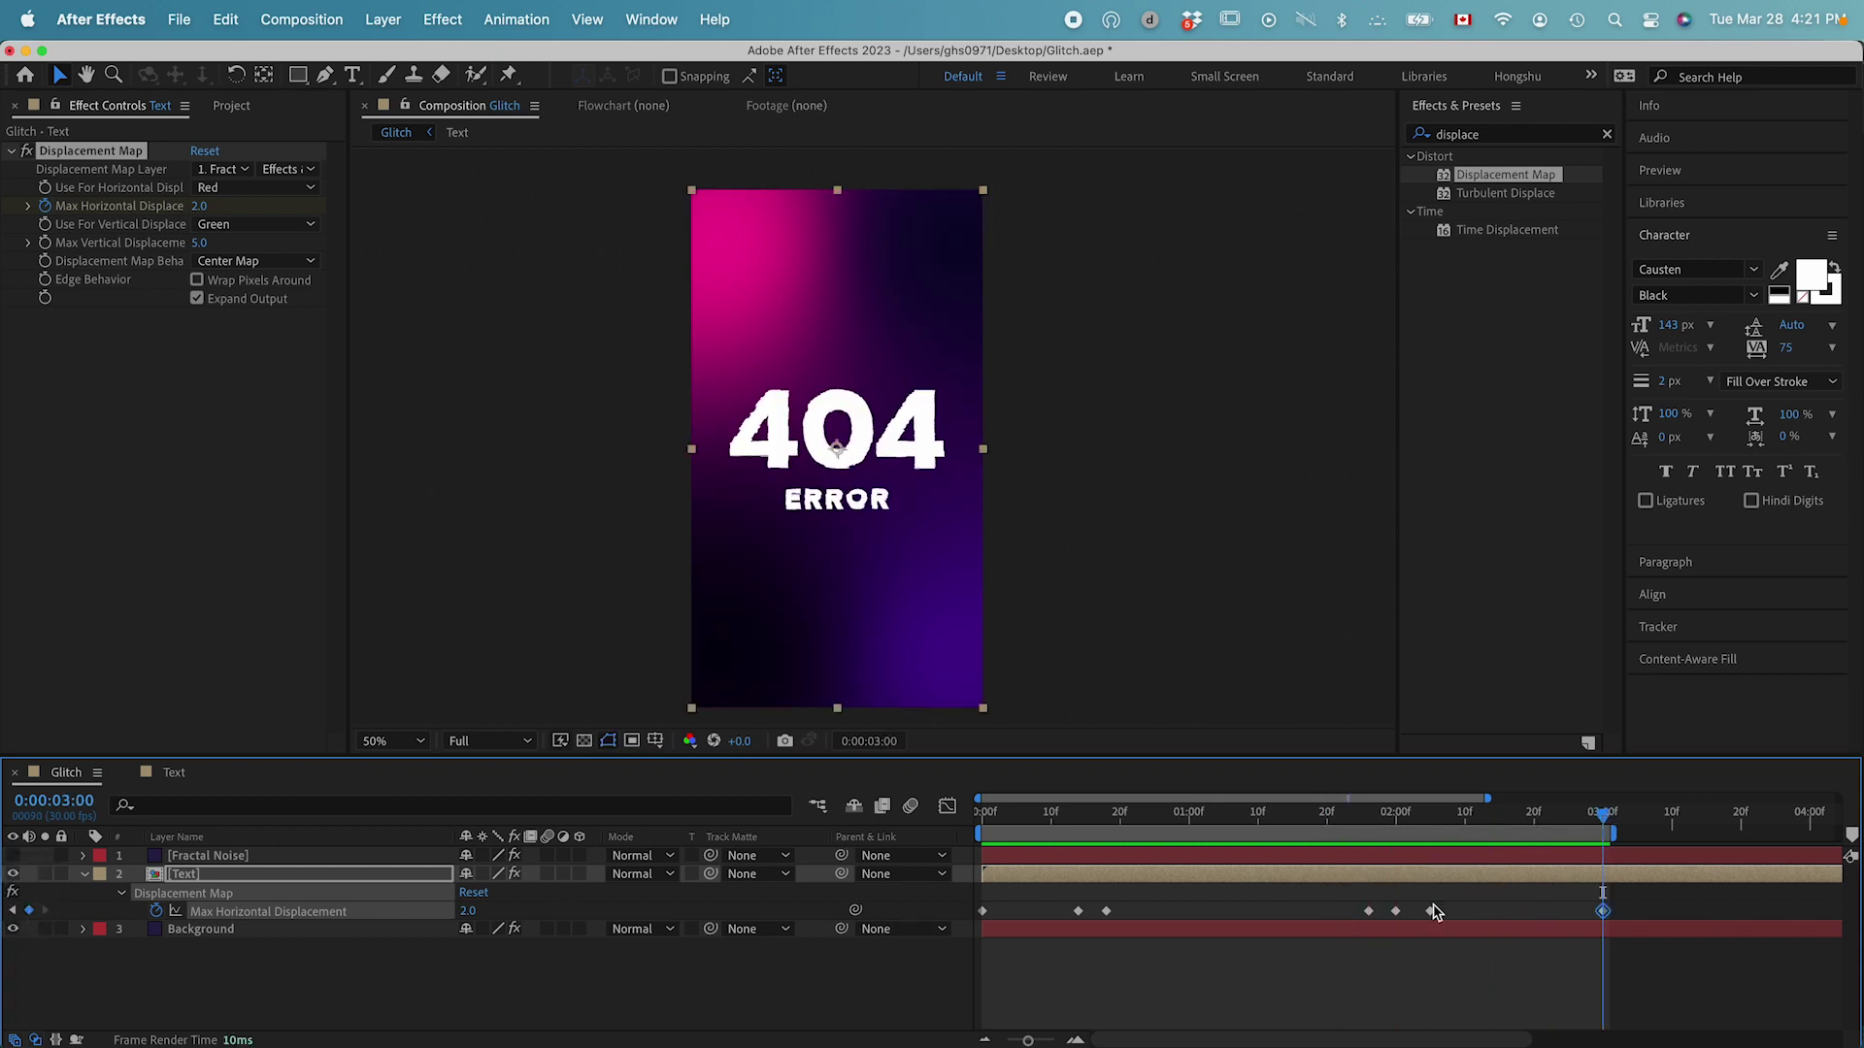
{"action": "left_click_drag", "start_coordinate": [1602, 913], "coordinate": [1534, 912]}
{"action": "left_click", "coordinate": [199, 206]}
{"action": "type", "text": "600"}
{"action": "left_click", "coordinate": [1365, 1000]}
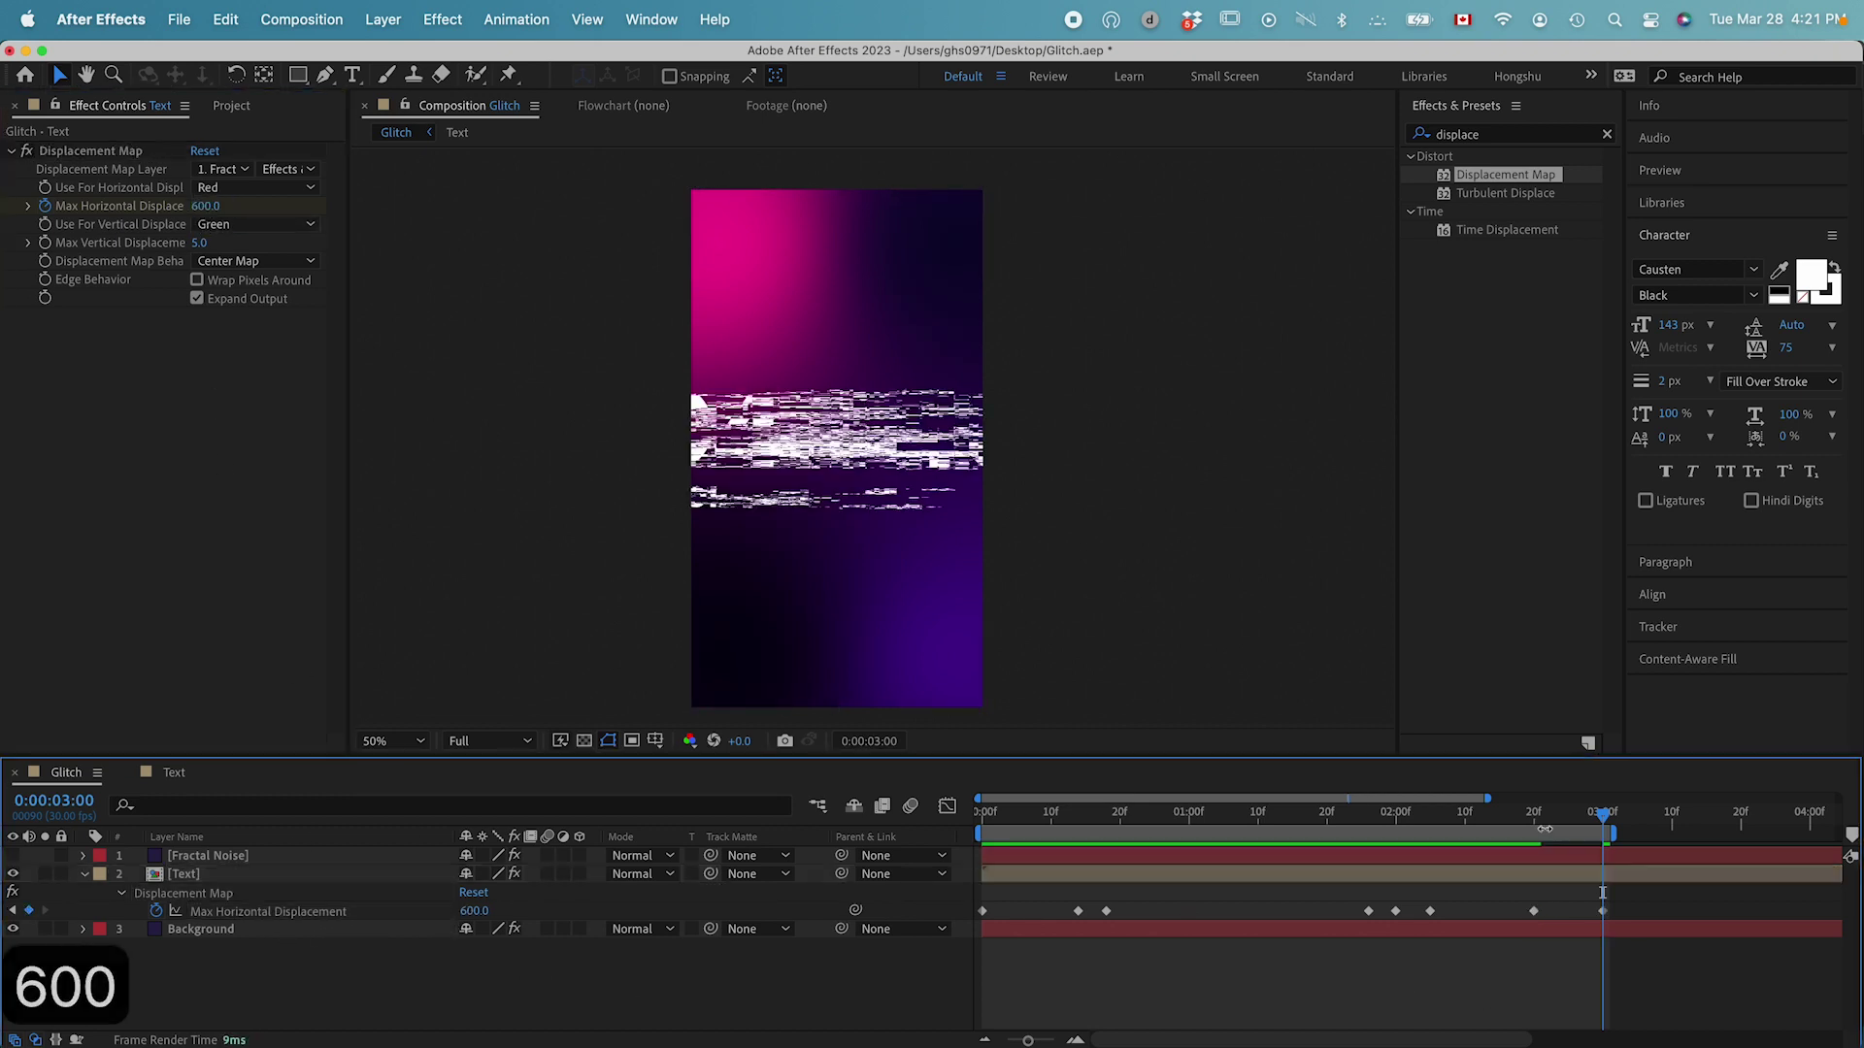
Step: Scrub near the end and preview the final glitch-out
{"action": "left_click_drag", "start_coordinate": [1514, 813], "coordinate": [870, 833]}
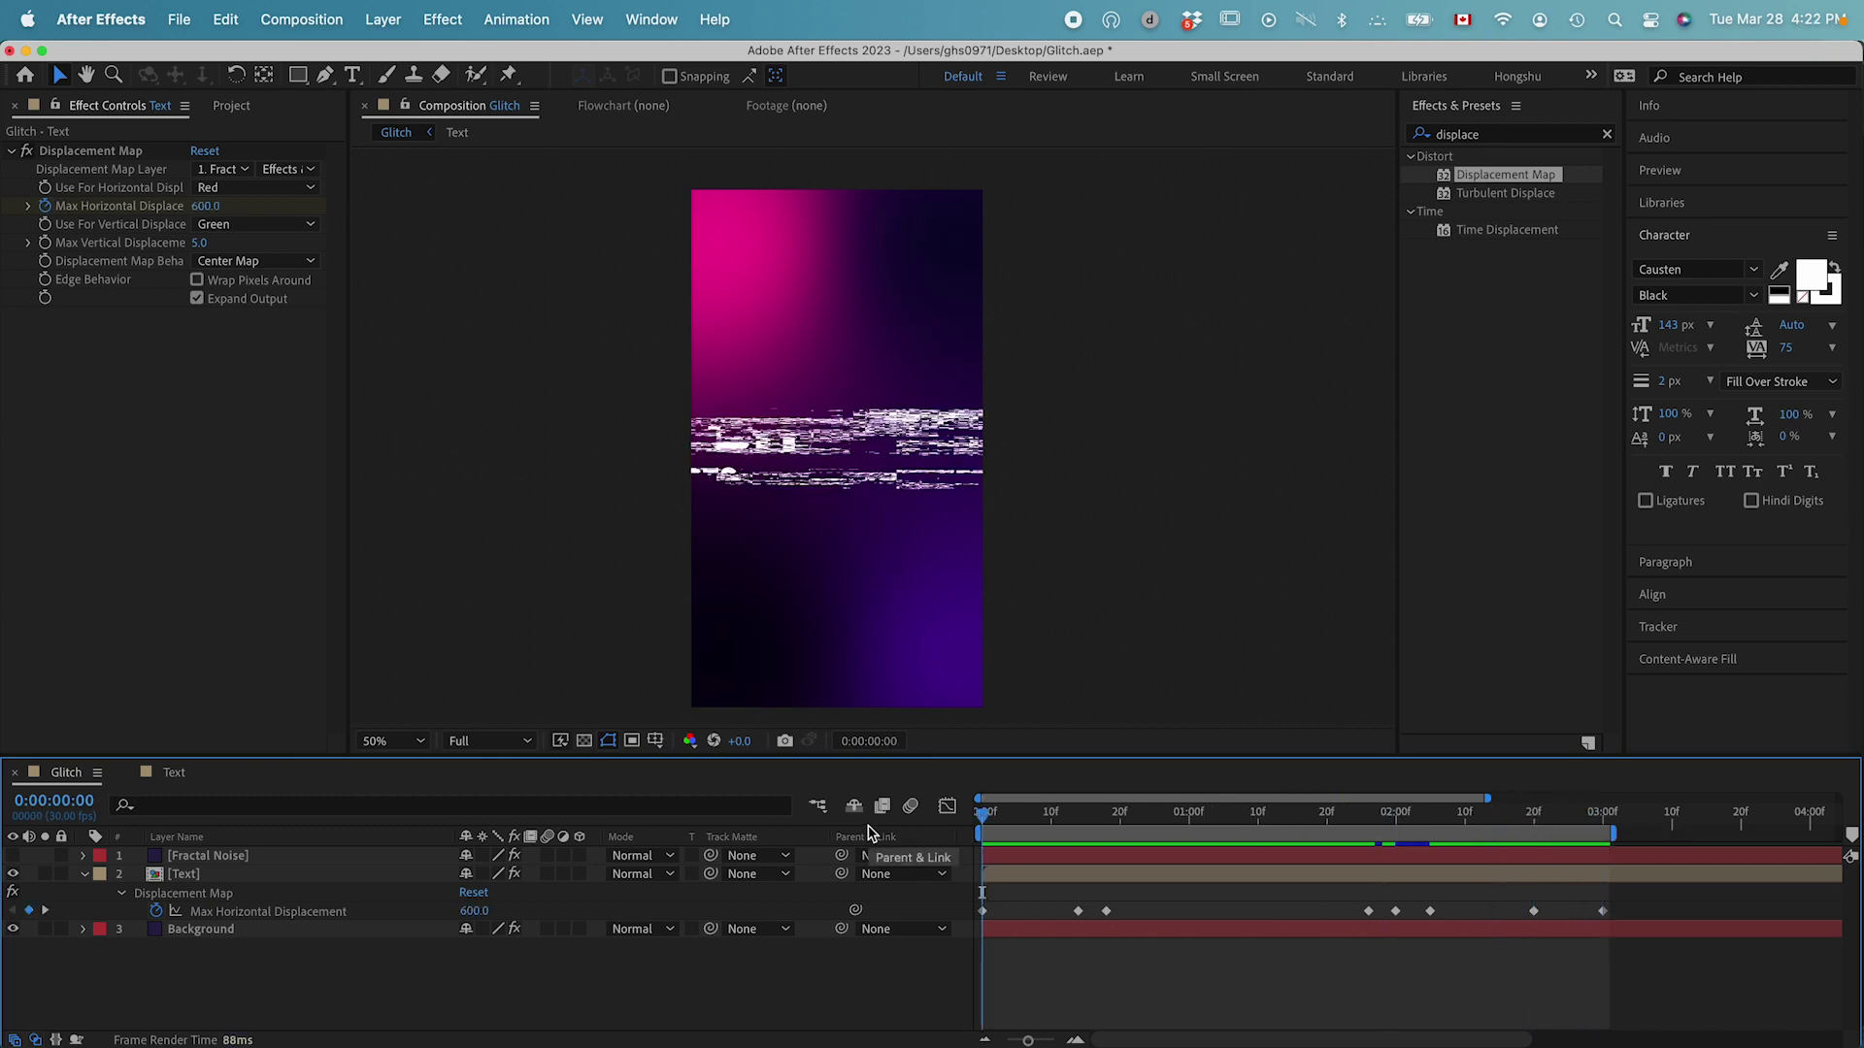
{"action": "key", "text": "space"}
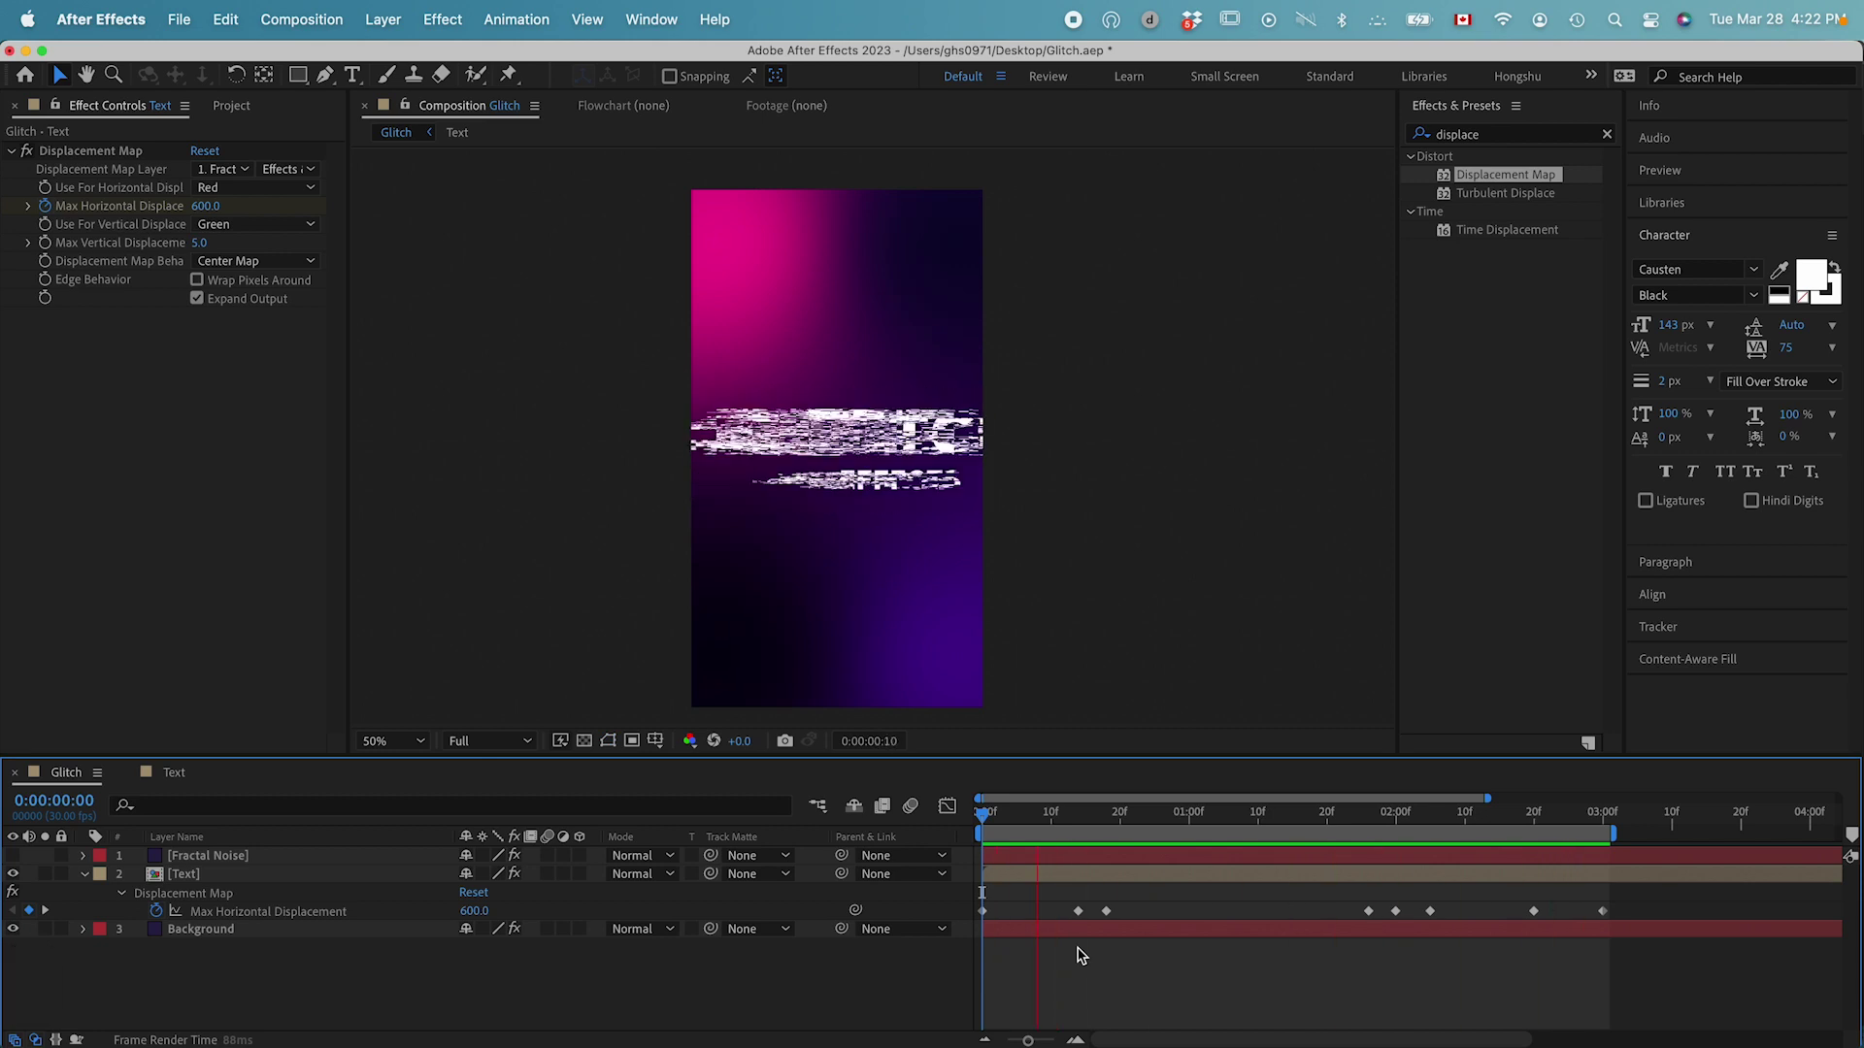
{"action": "key", "text": "space"}
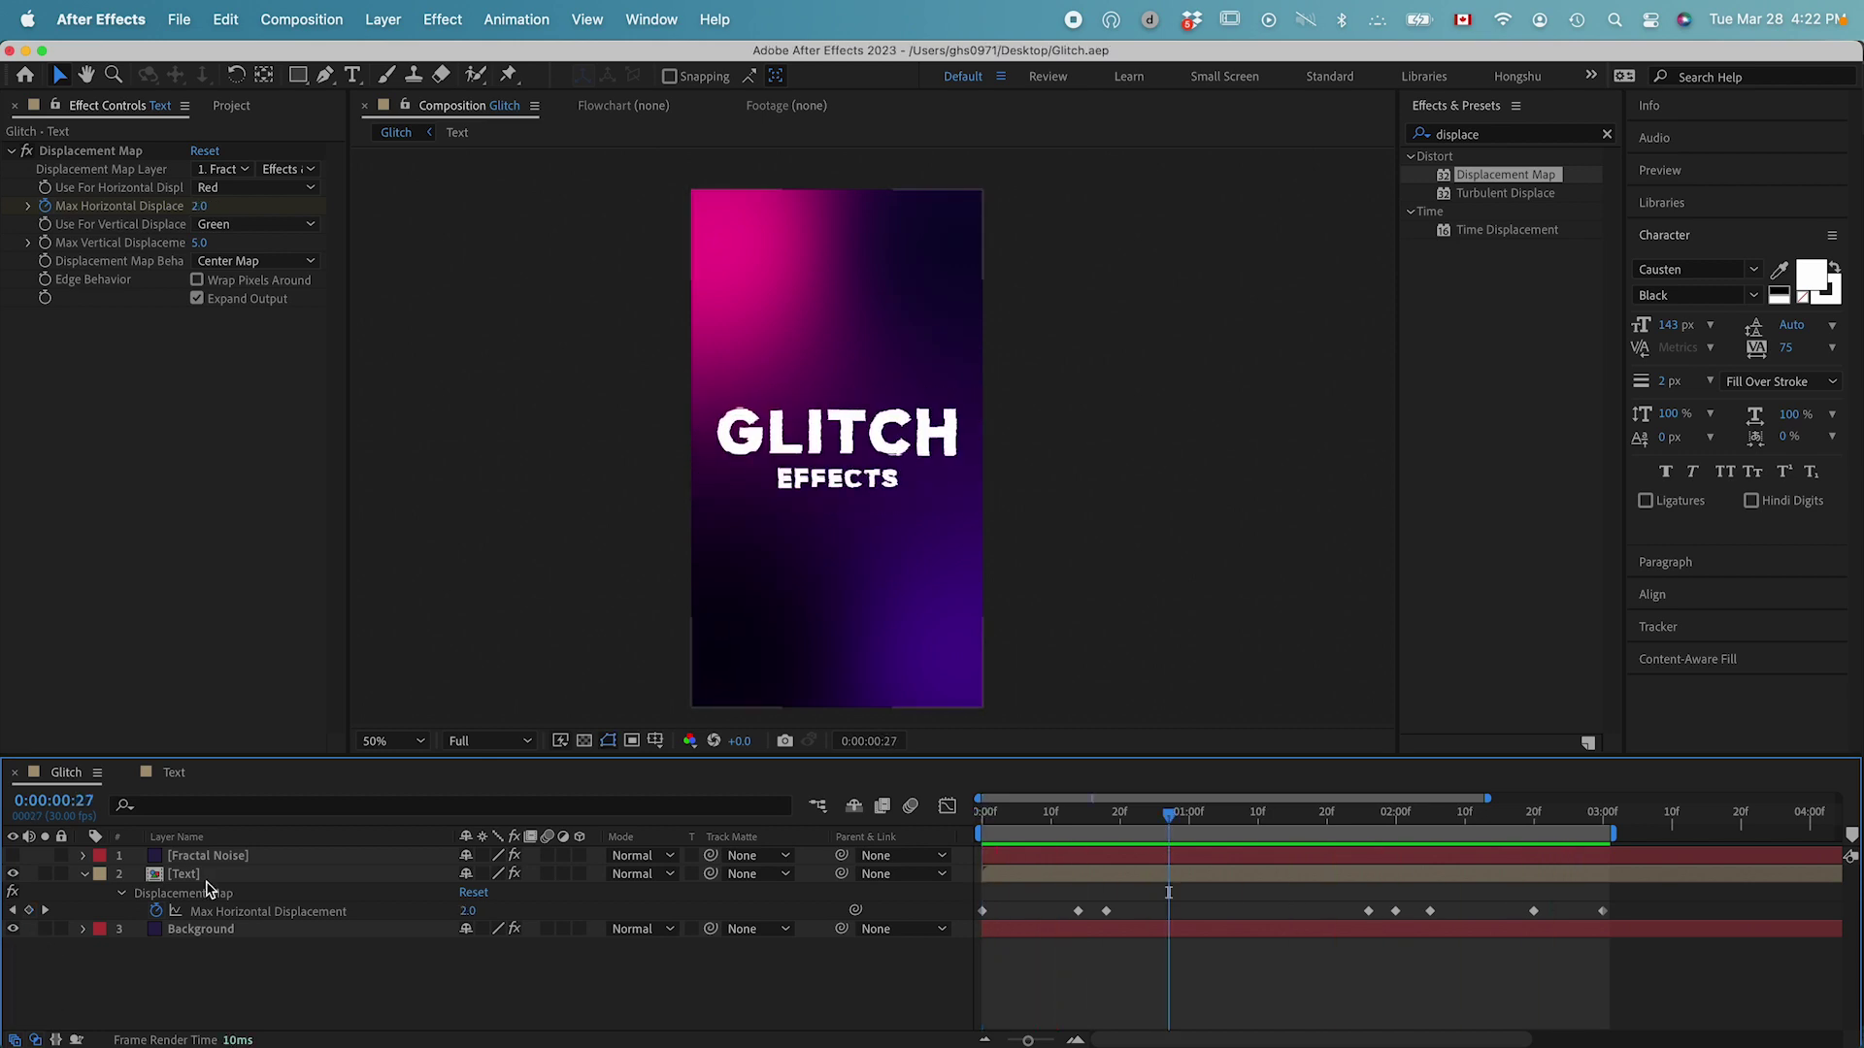
Step: Paste a copy of Fractal Noise into the Text precomp with Preserve Underlying Transparency on
{"action": "left_click", "coordinate": [189, 855]}
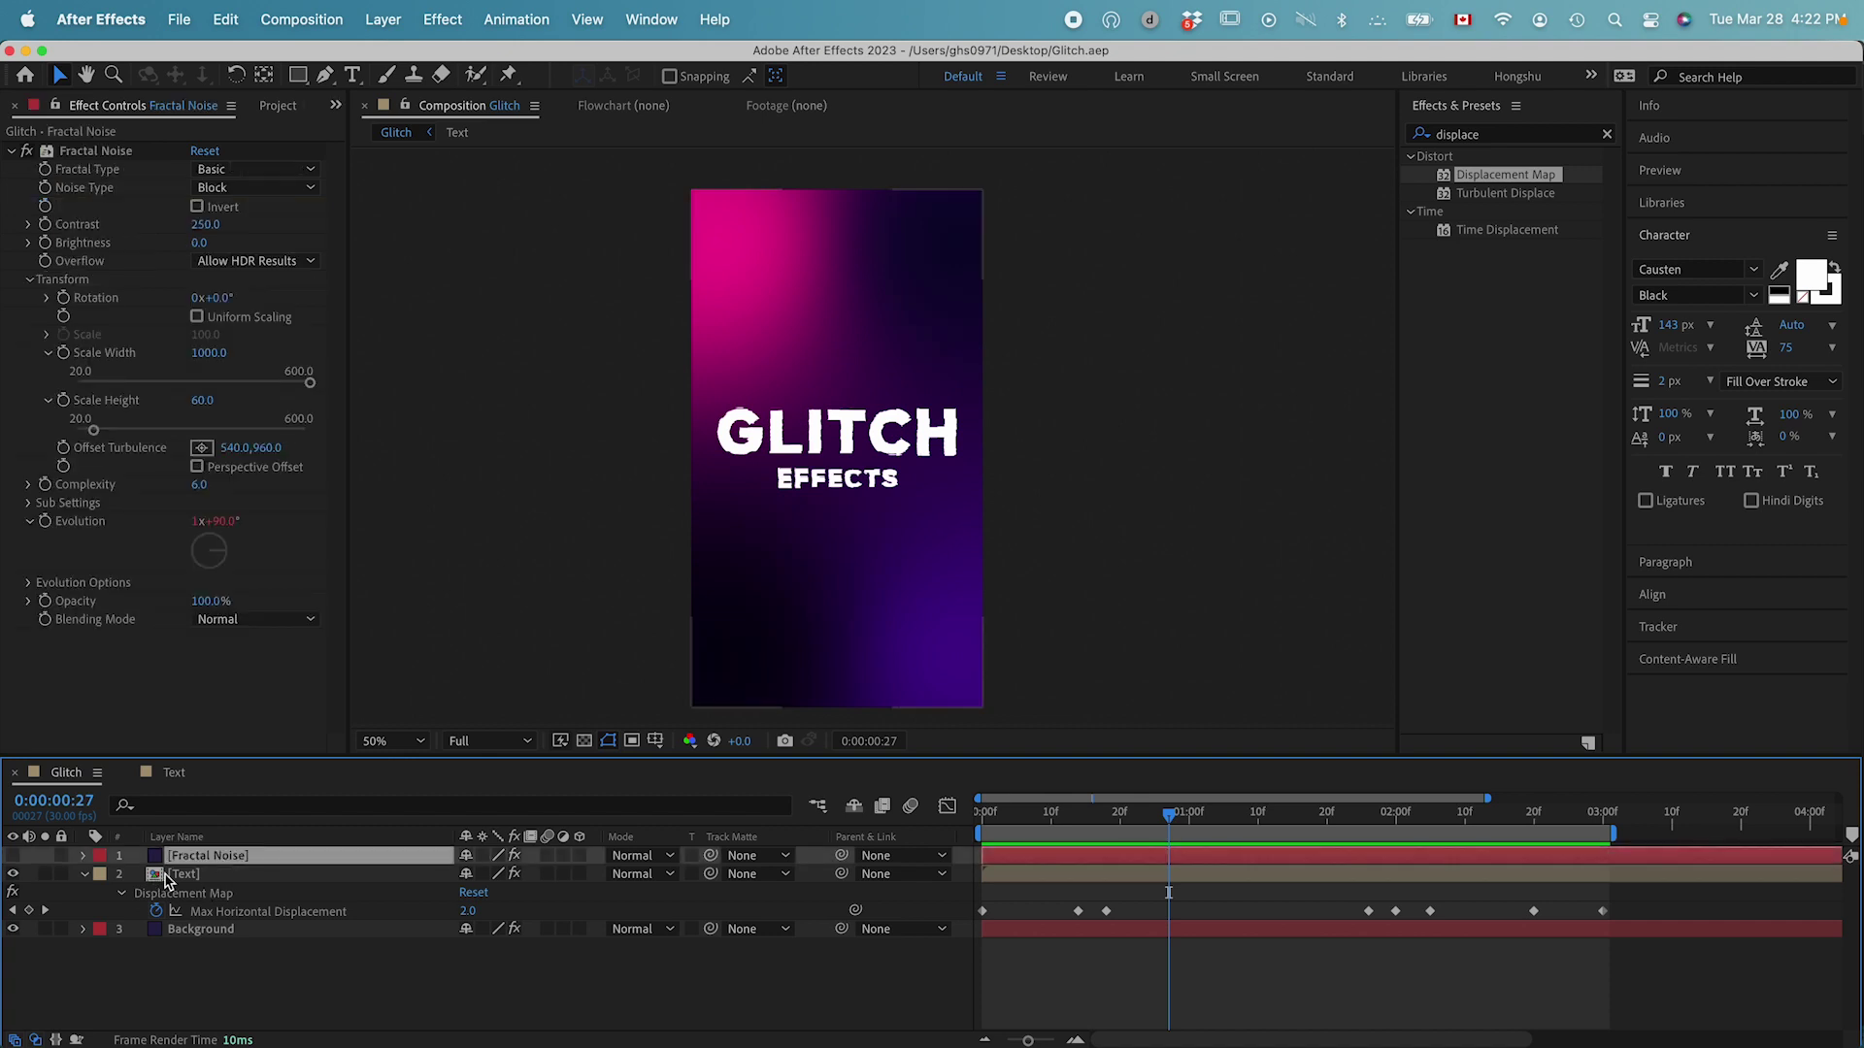
{"action": "key", "text": "super+c"}
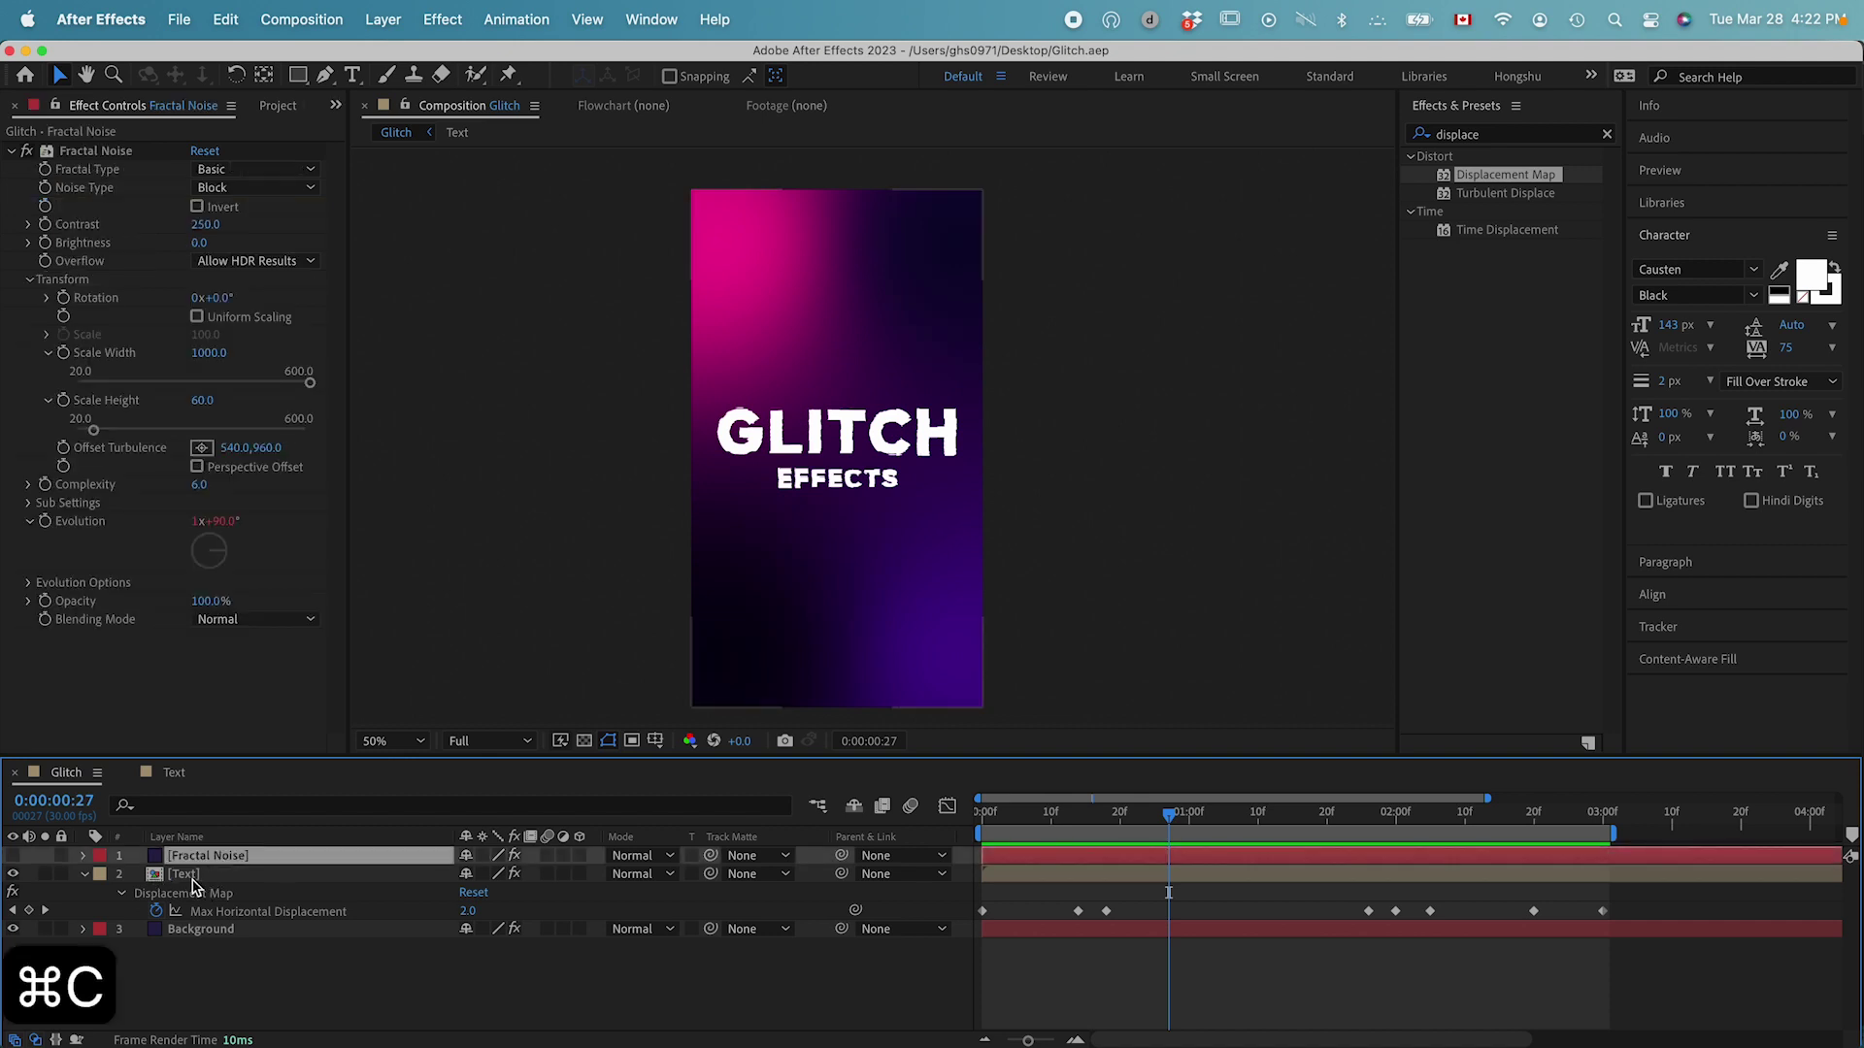
{"action": "double_click", "coordinate": [185, 875]}
{"action": "key", "text": "super+v"}
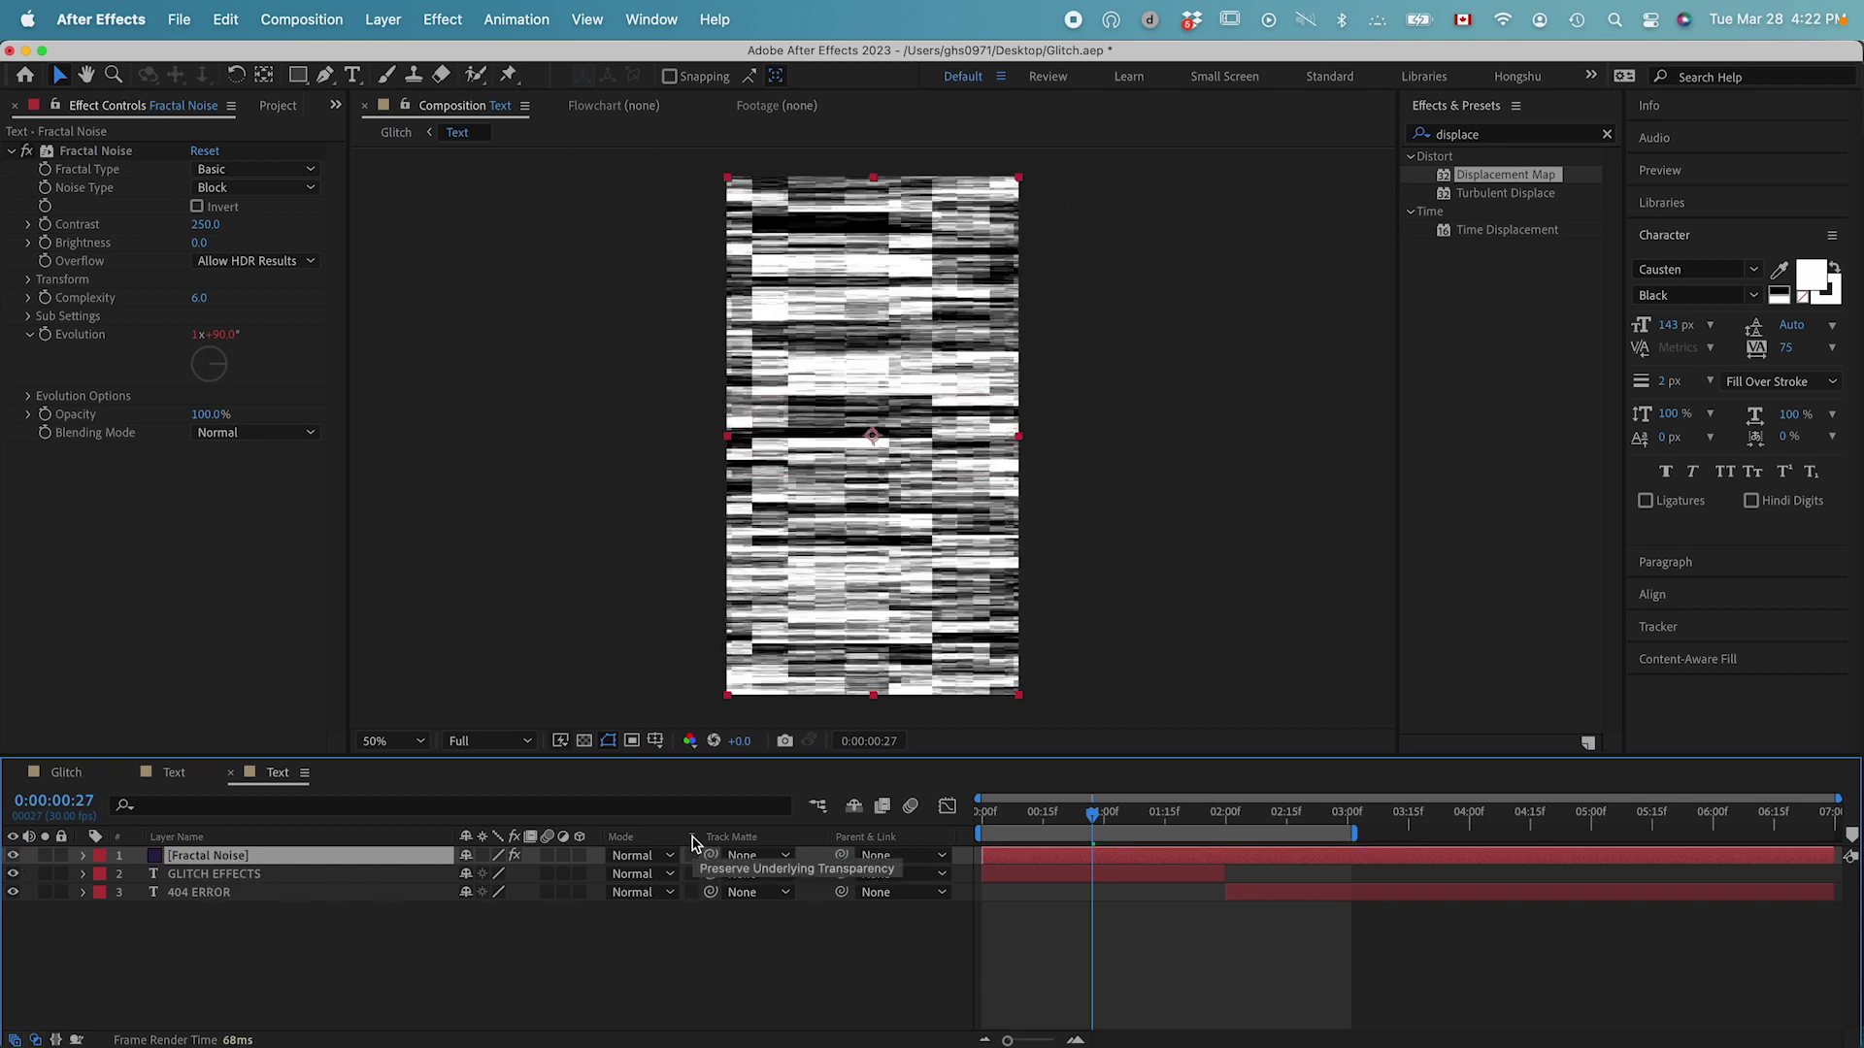
{"action": "left_click", "coordinate": [691, 855]}
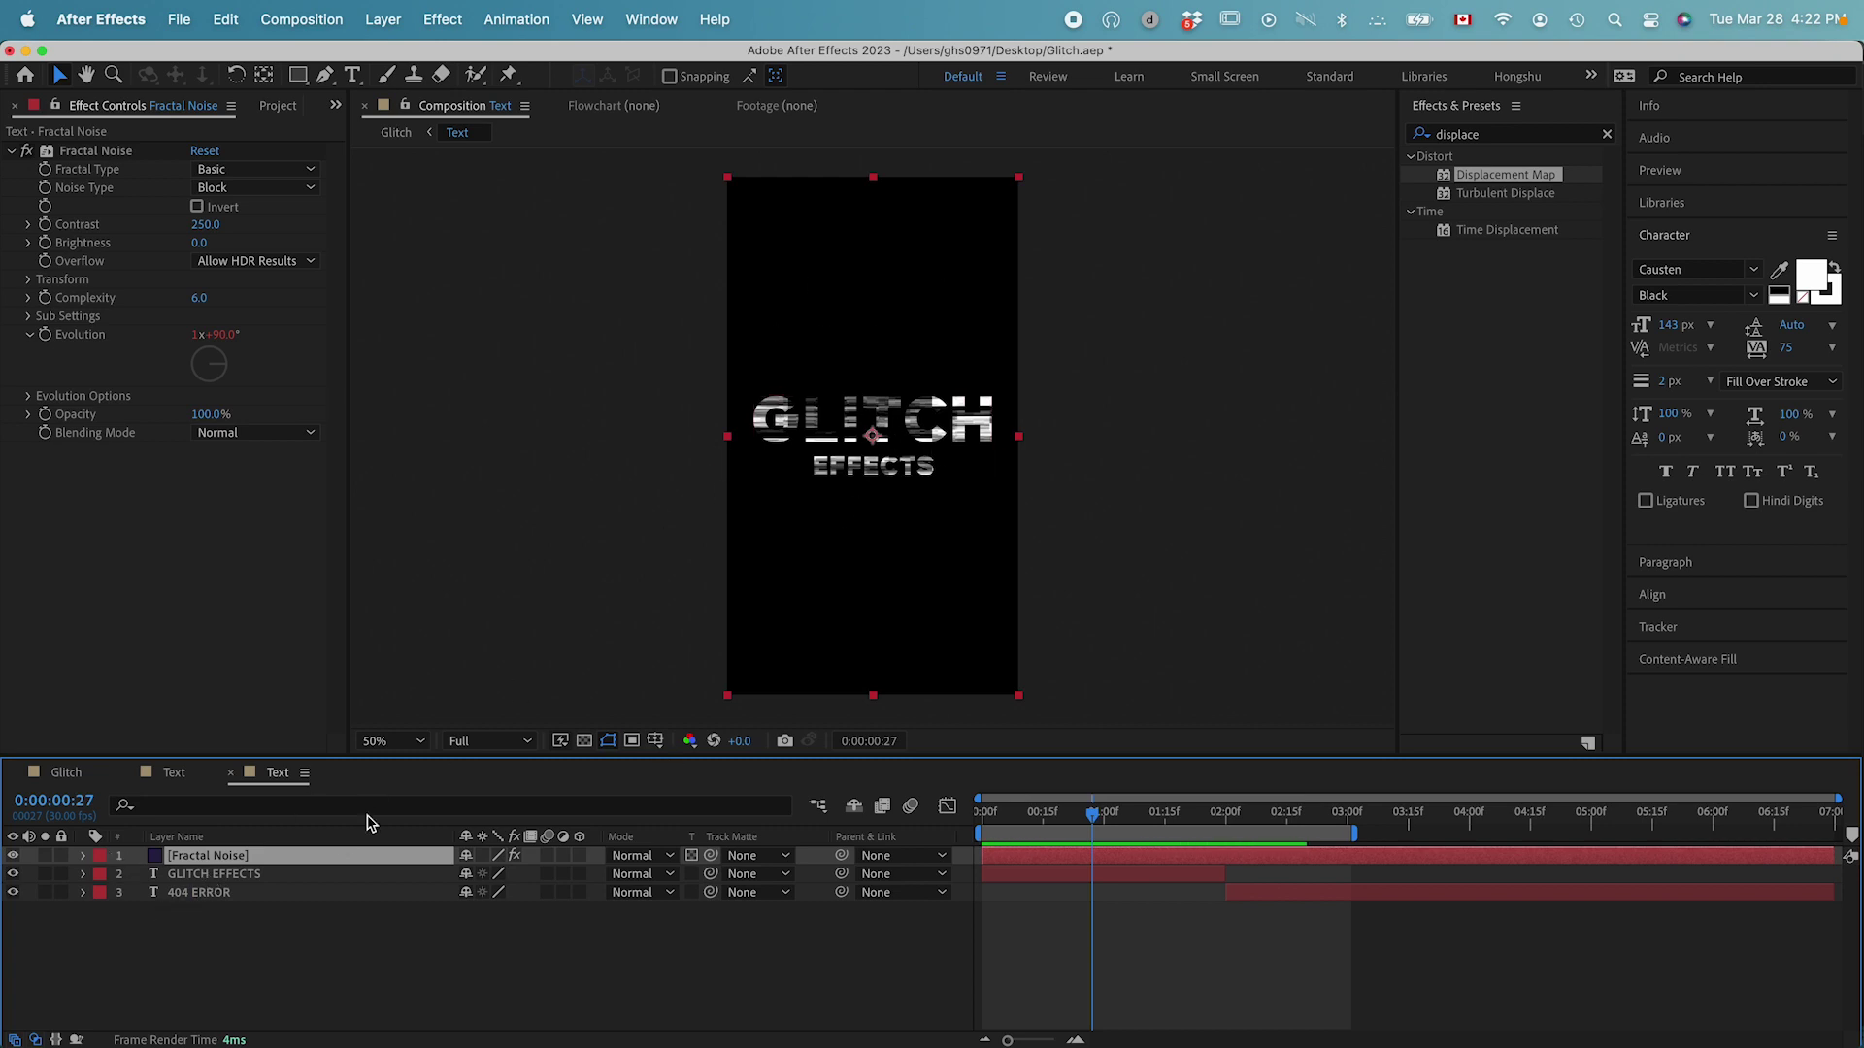
Step: Set the Fractal Noise layer's opacity to 50% in the Text precomp and preview it
{"action": "left_click", "coordinate": [584, 741]}
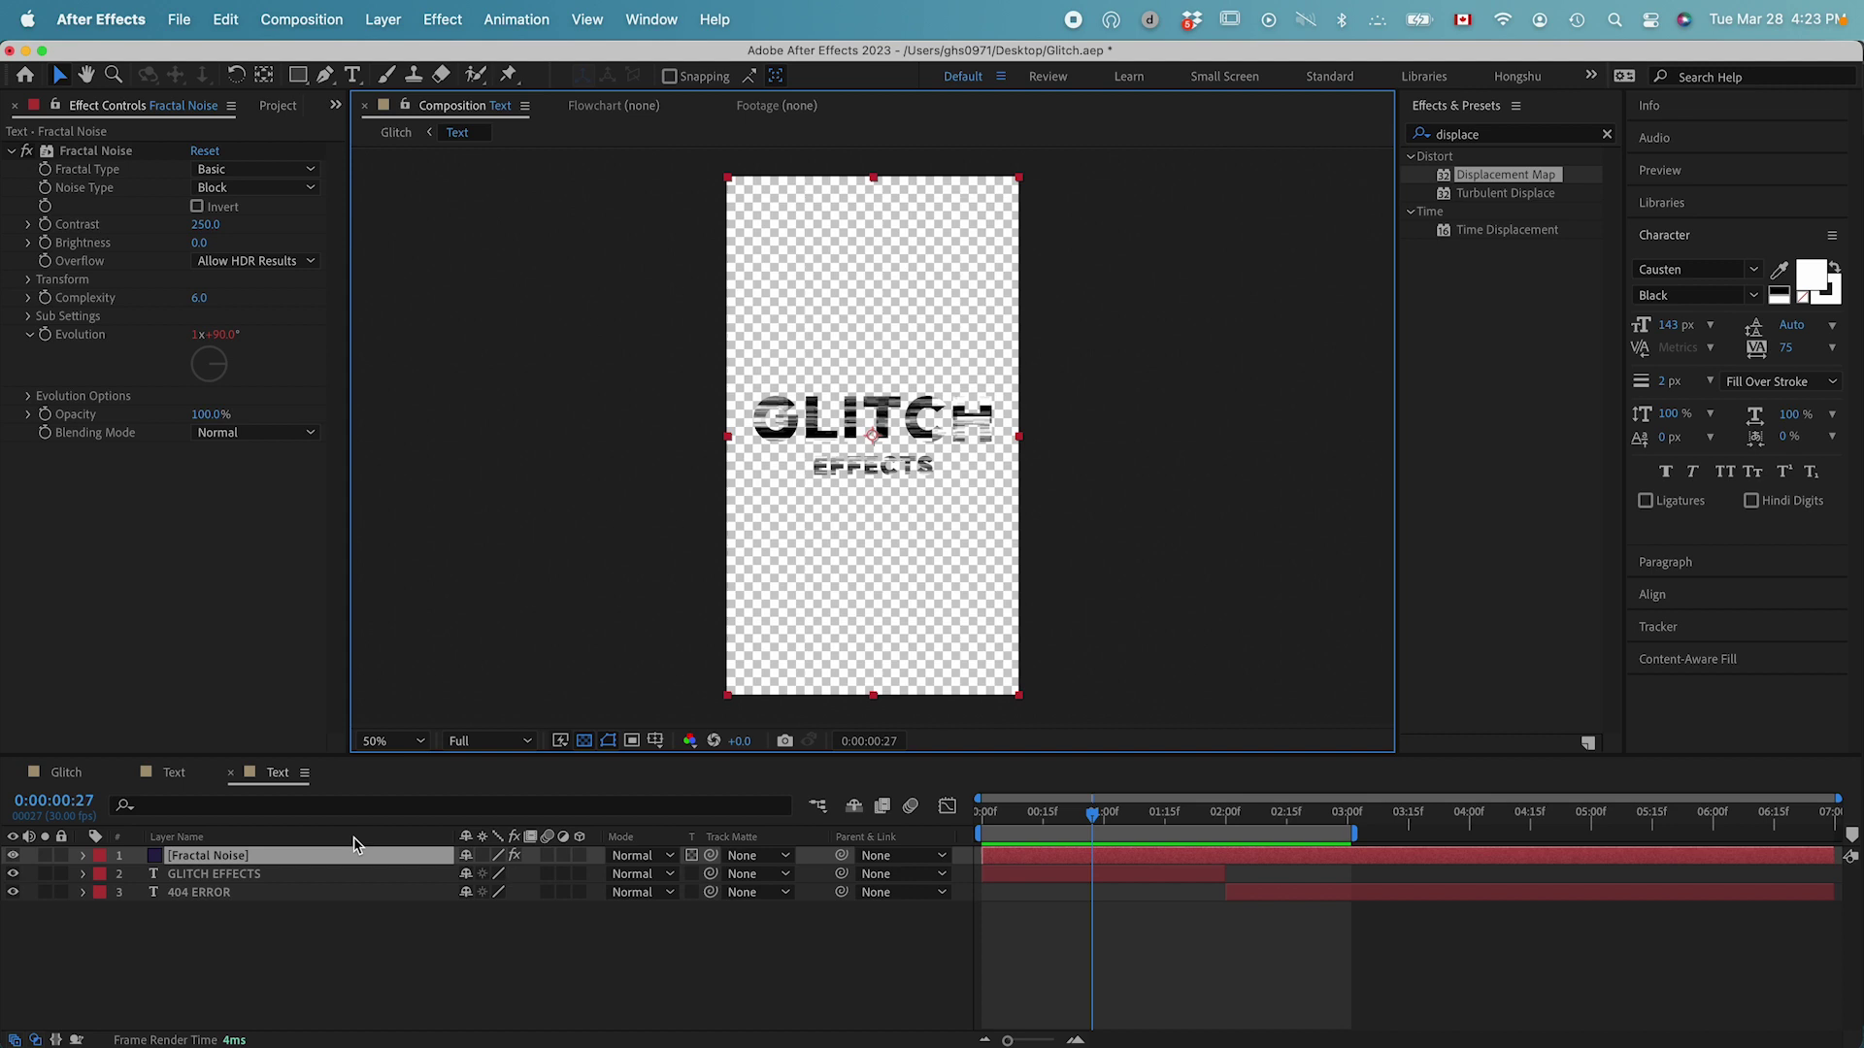
{"action": "left_click", "coordinate": [585, 740]}
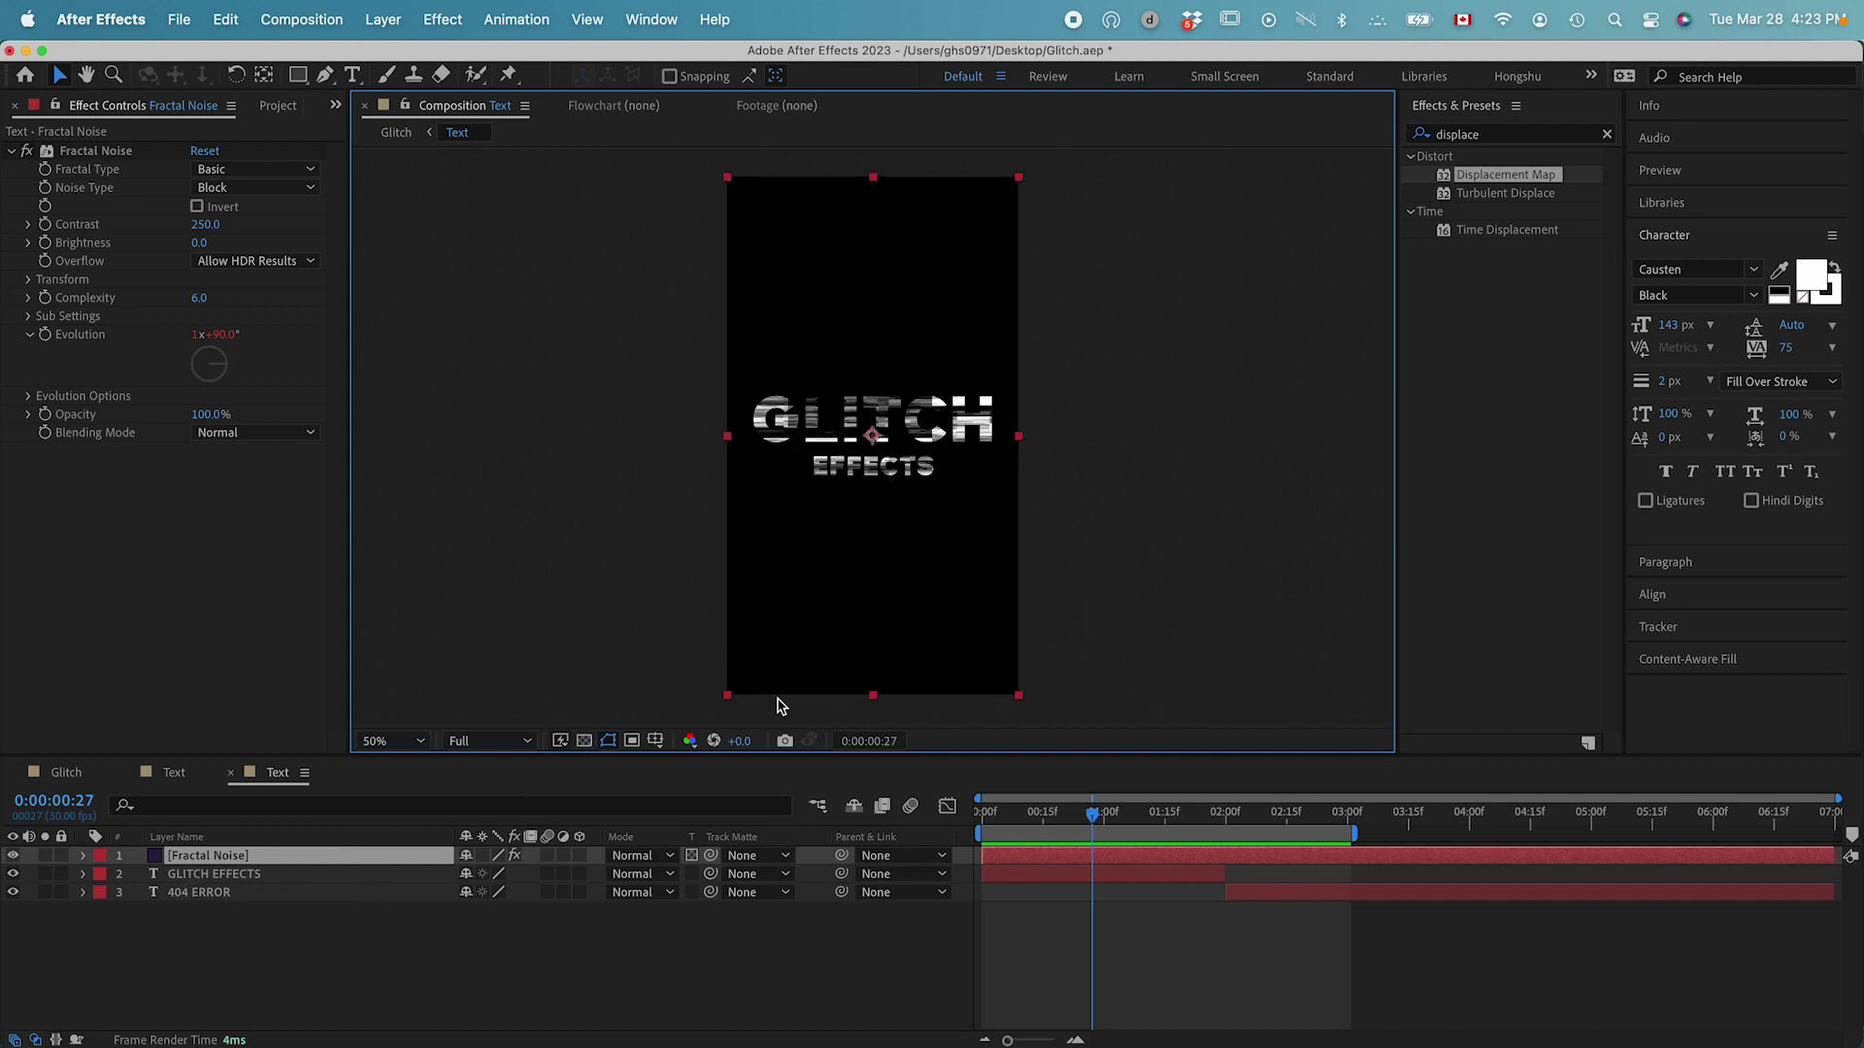
{"action": "left_click", "coordinate": [256, 860]}
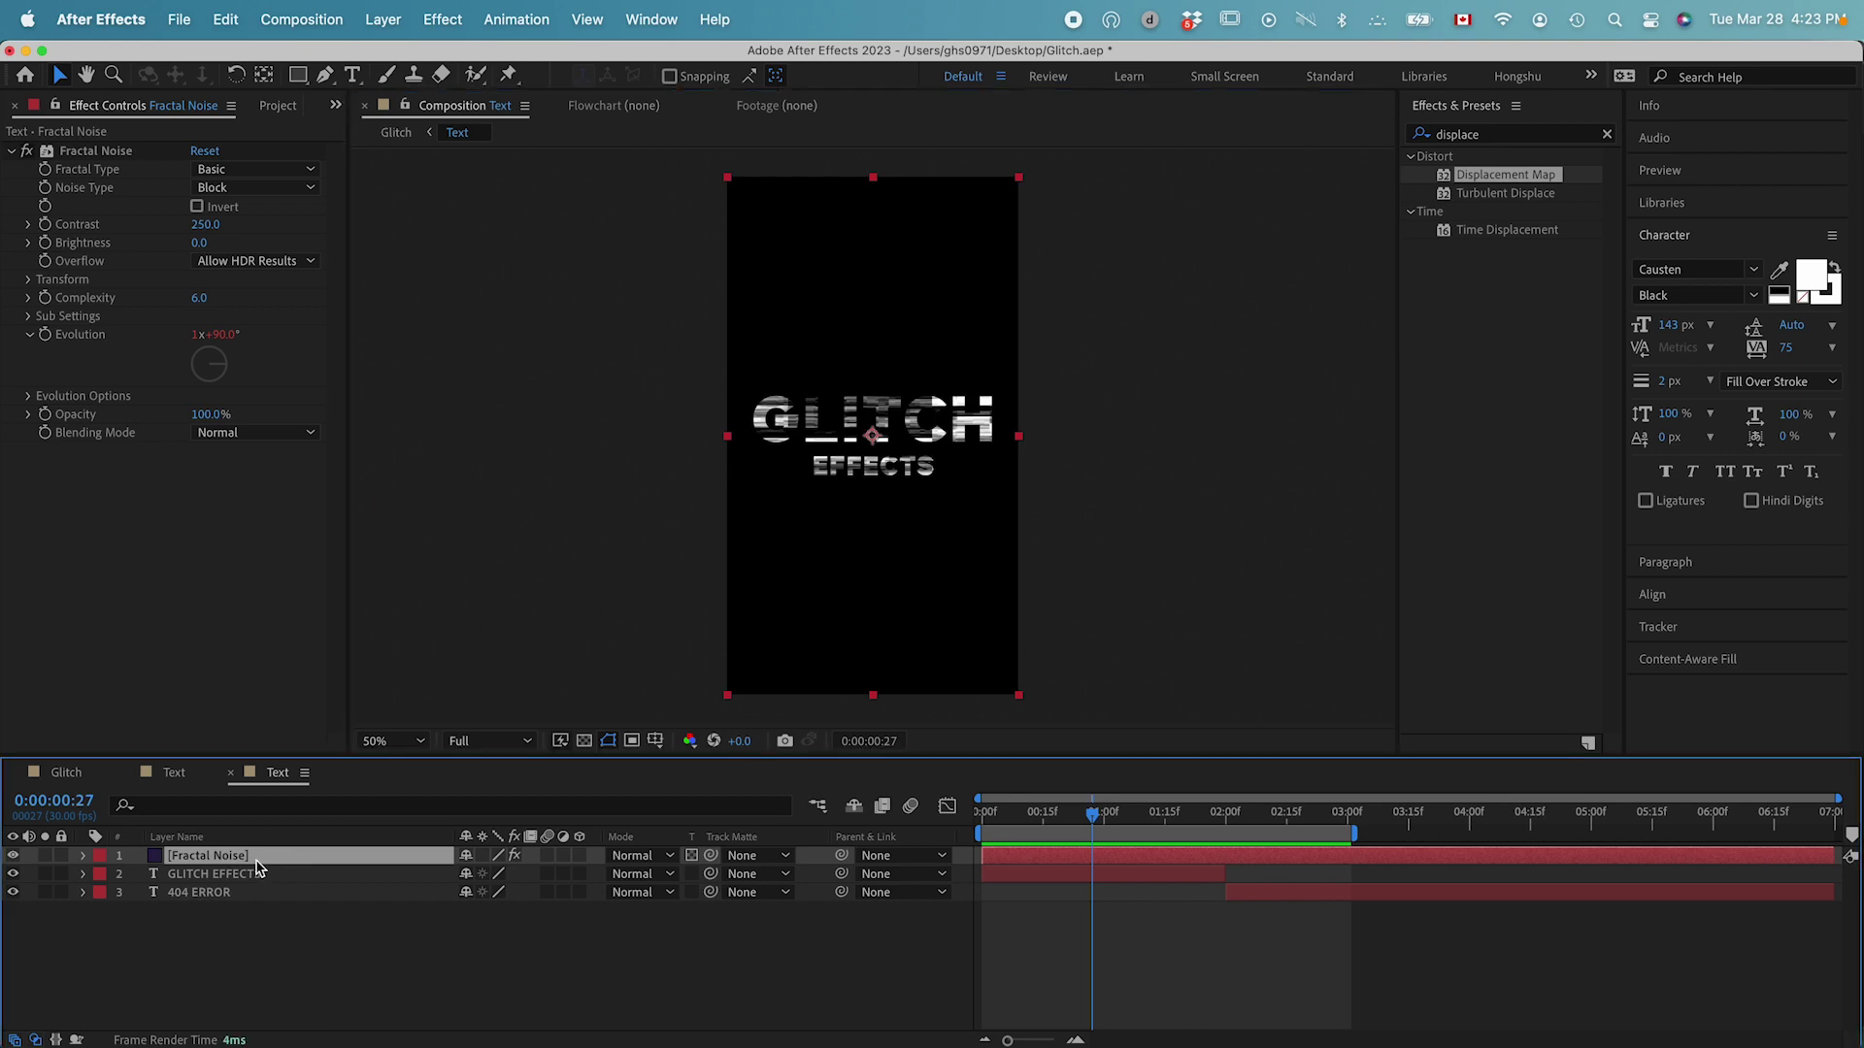
{"action": "key", "text": "t"}
{"action": "left_click", "coordinate": [475, 875]}
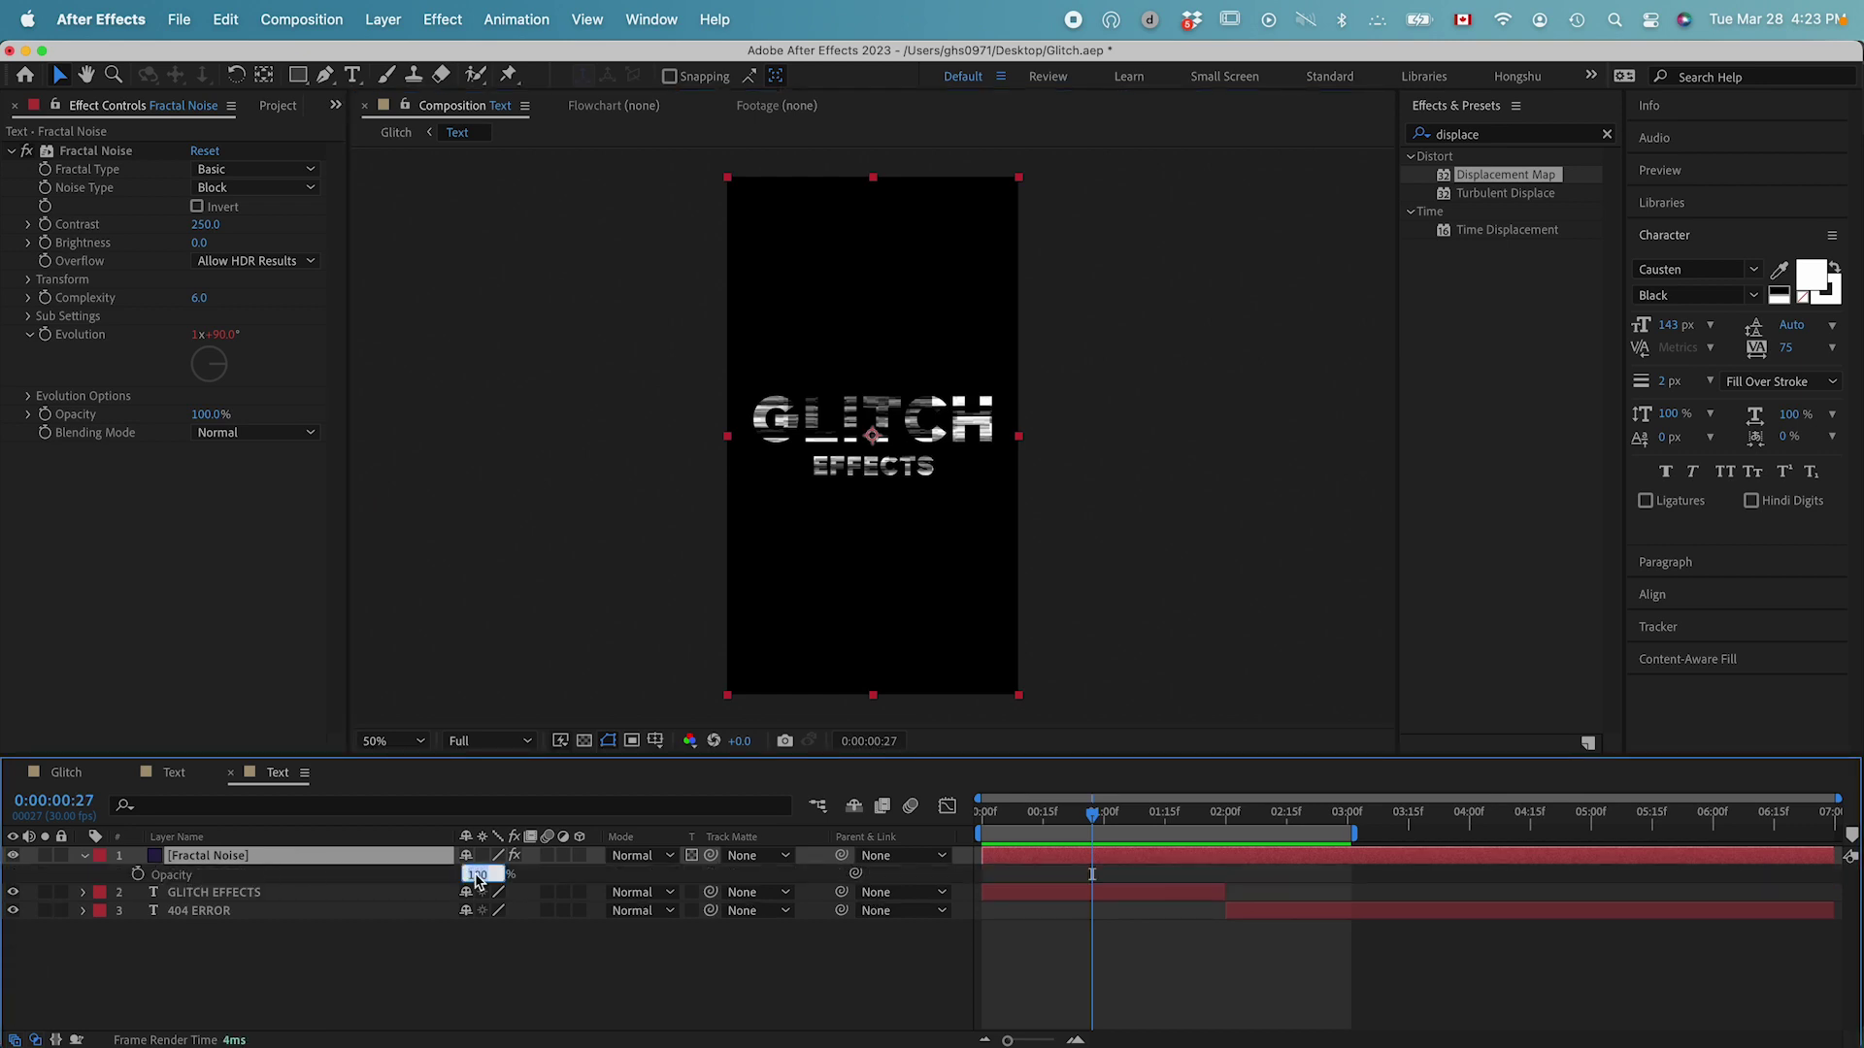
{"action": "type", "text": "50"}
{"action": "left_click", "coordinate": [510, 944]}
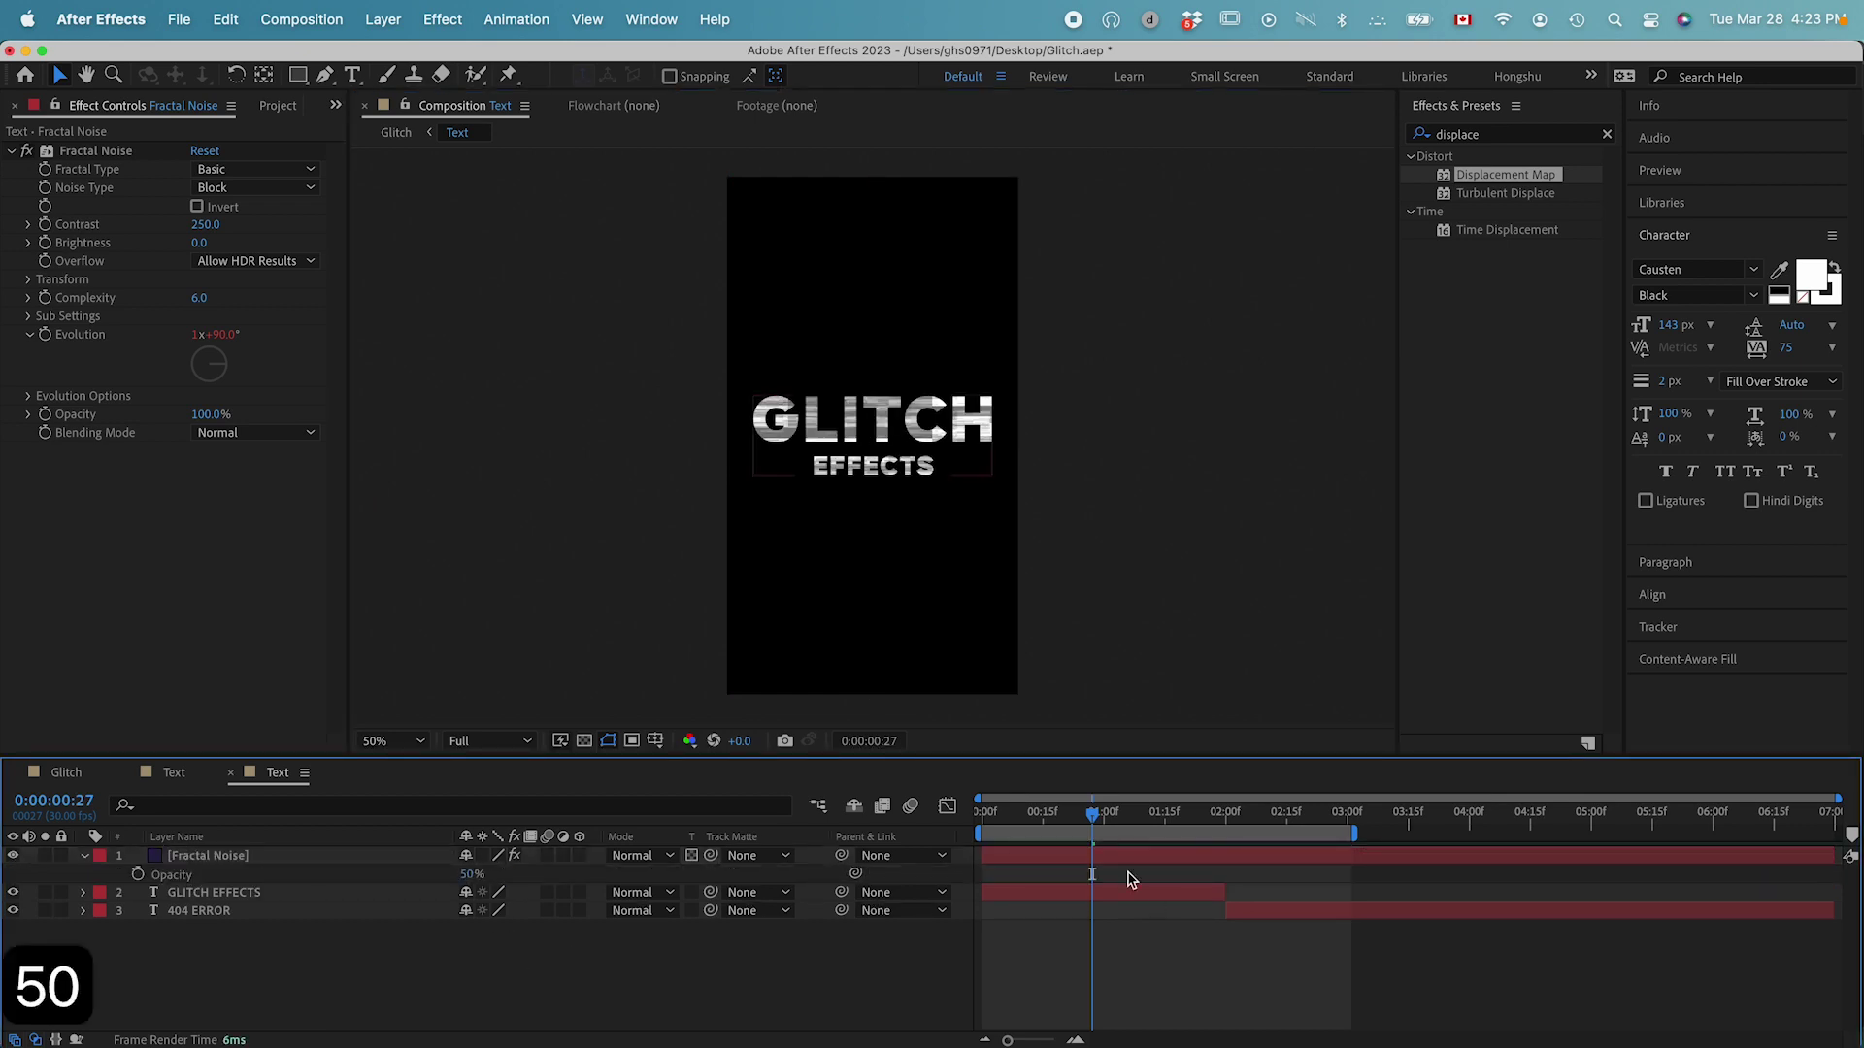
{"action": "key", "text": "space"}
{"action": "key", "text": "space"}
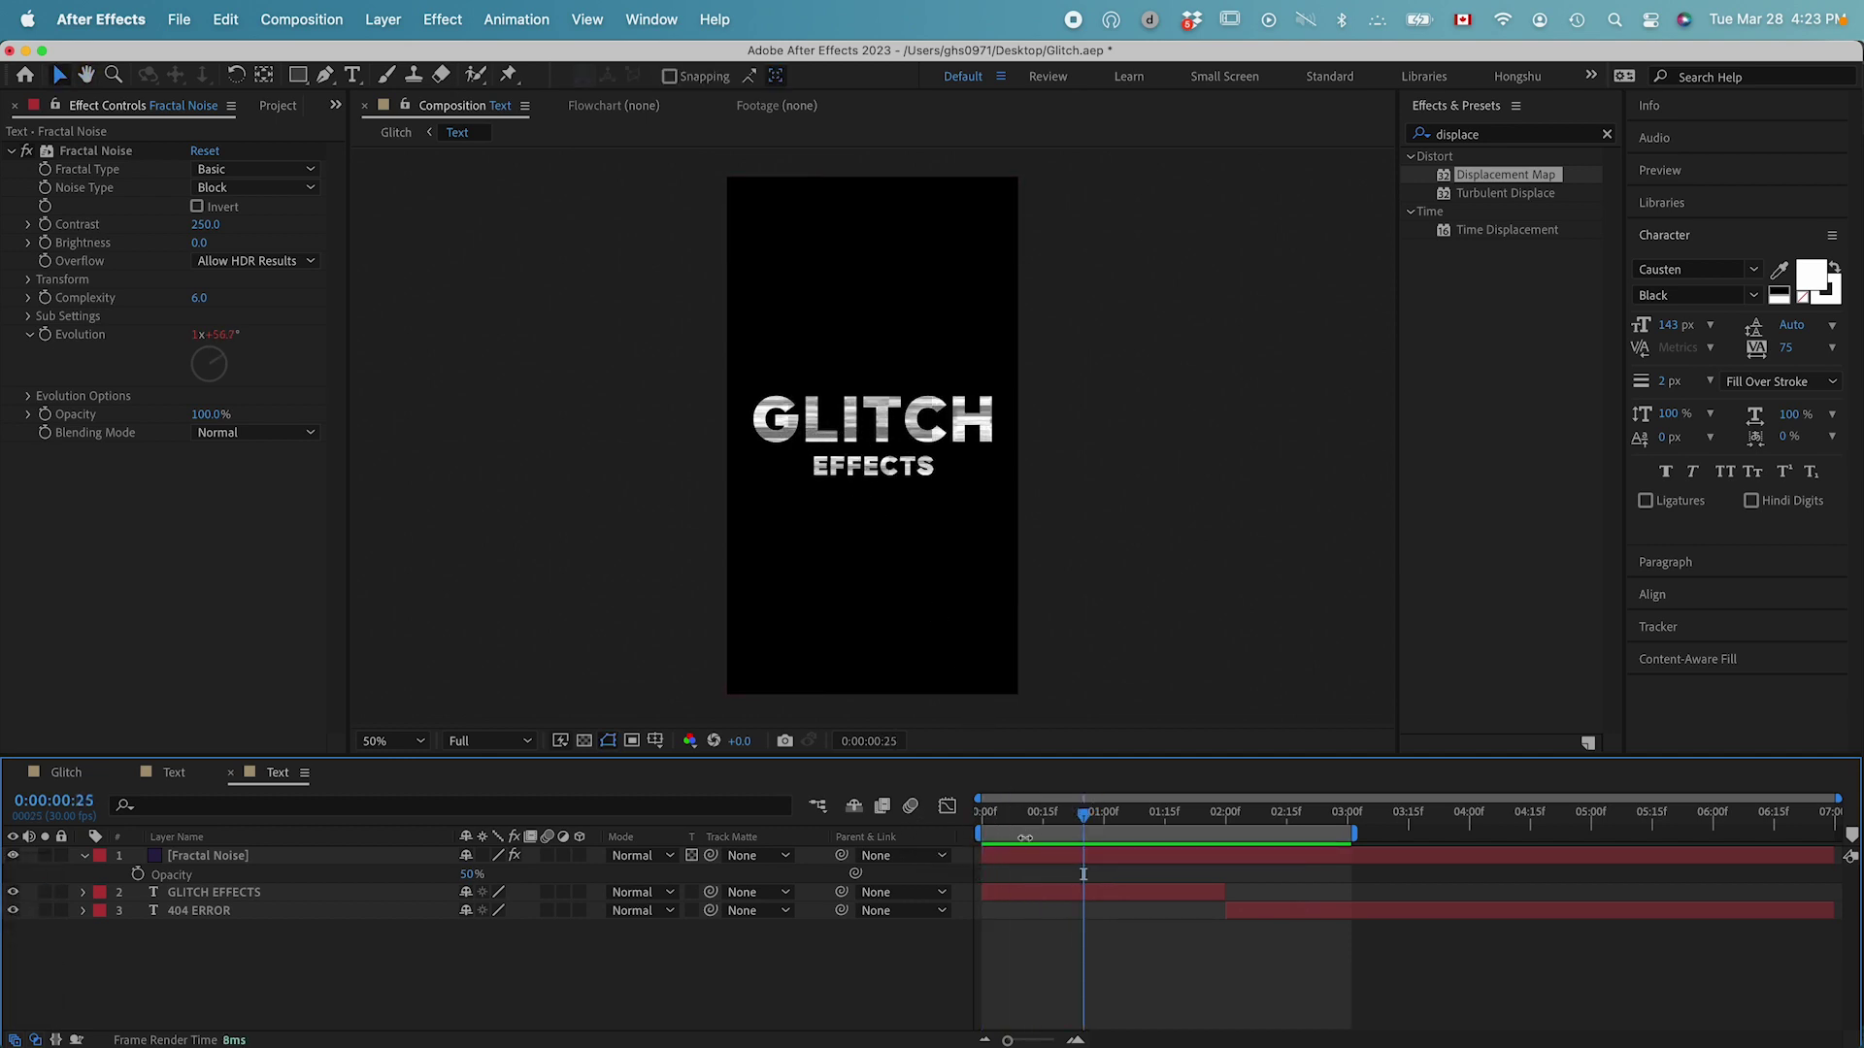
{"action": "left_click", "coordinate": [1018, 822]}
Step: Return to the Glitch composition and preview the glitch around frame 14
{"action": "key", "text": "Tab"}
{"action": "left_click", "coordinate": [721, 813]}
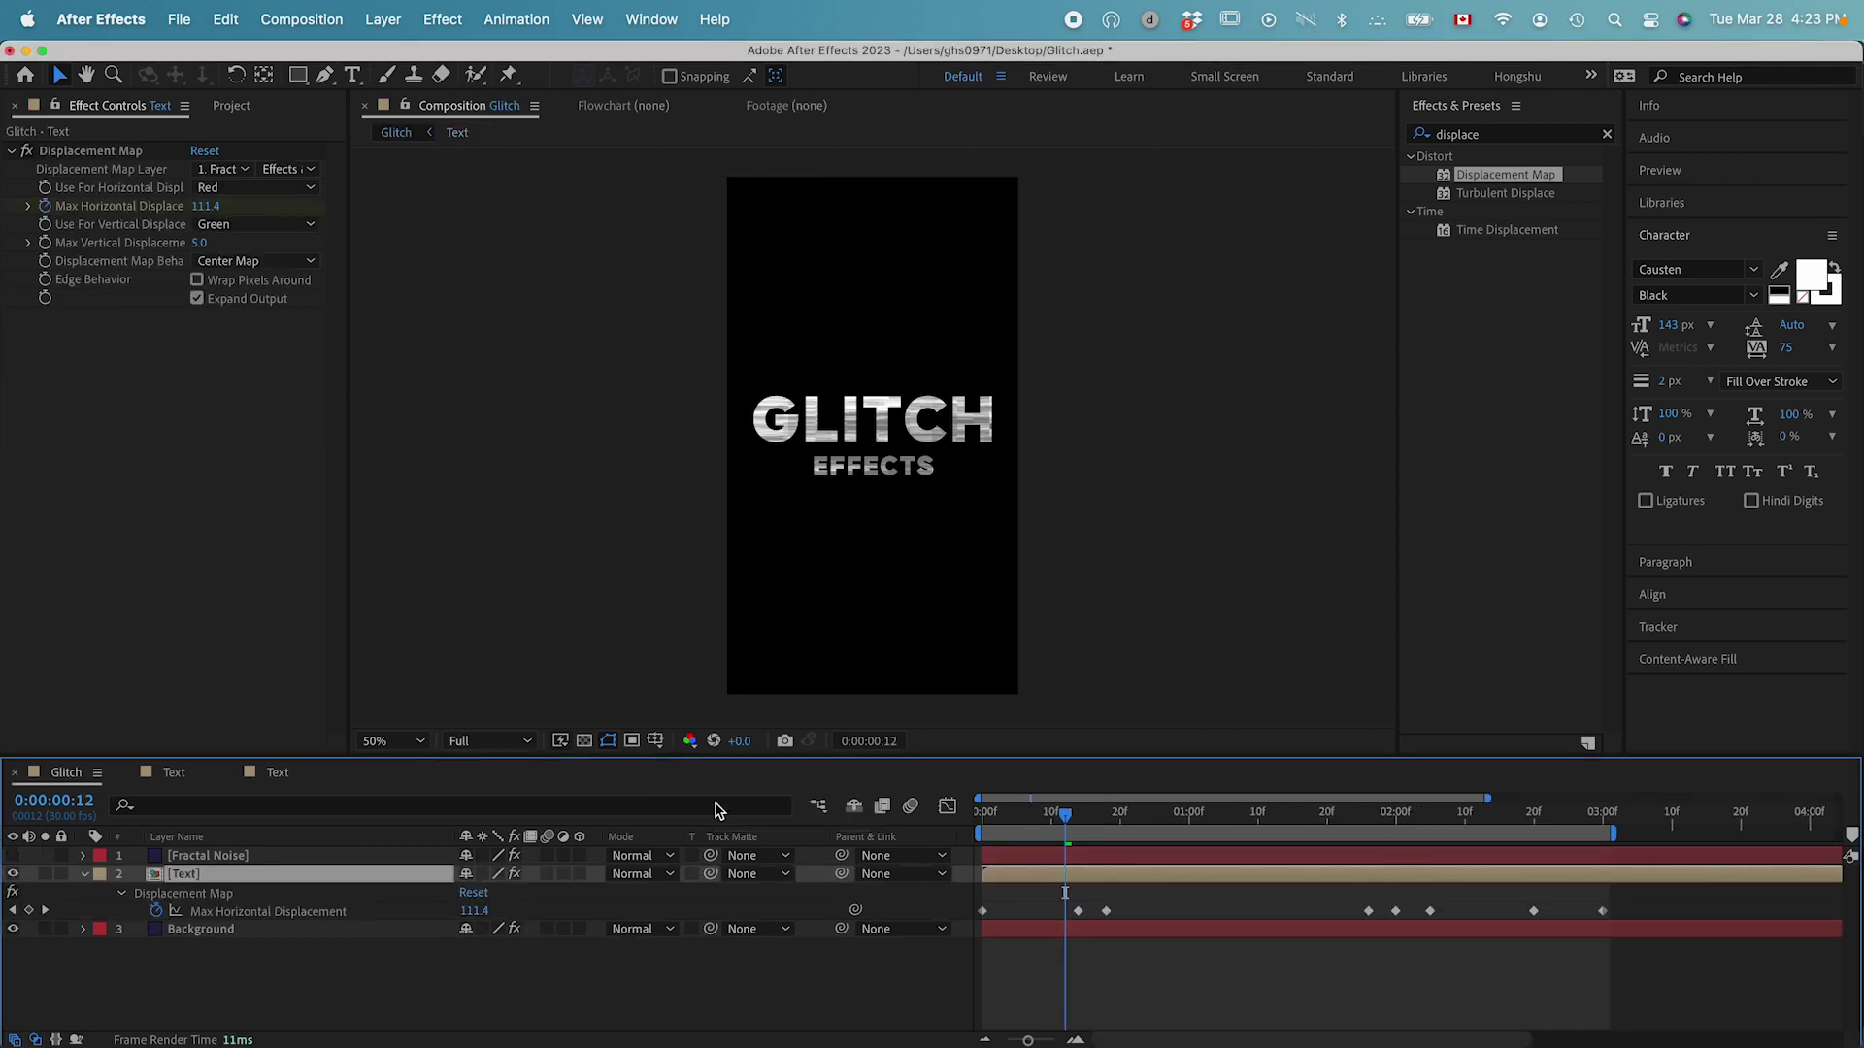
{"action": "key", "text": "space"}
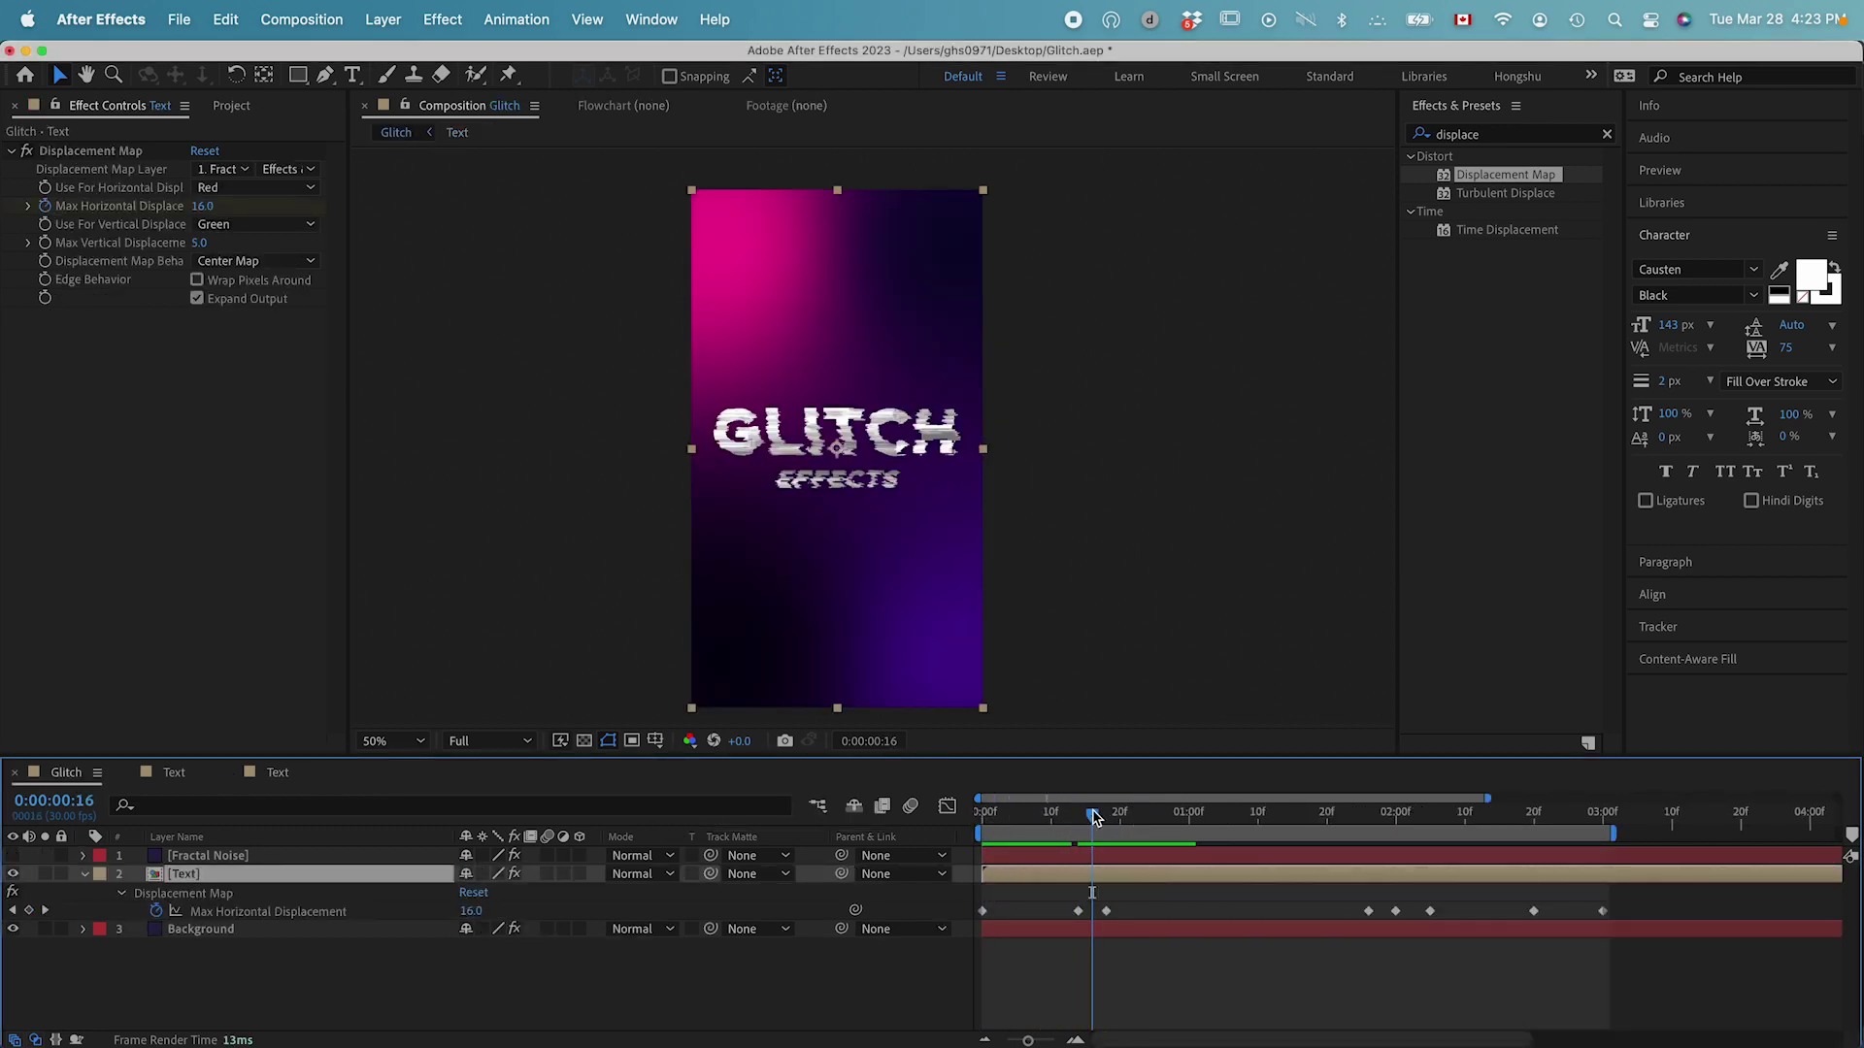
{"action": "mouse_move", "coordinate": [1081, 815]}
{"action": "left_mouse_down"}
{"action": "mouse_move", "coordinate": [1063, 815]}
{"action": "mouse_move", "coordinate": [1115, 815]}
{"action": "mouse_move", "coordinate": [1083, 818]}
{"action": "left_mouse_up"}
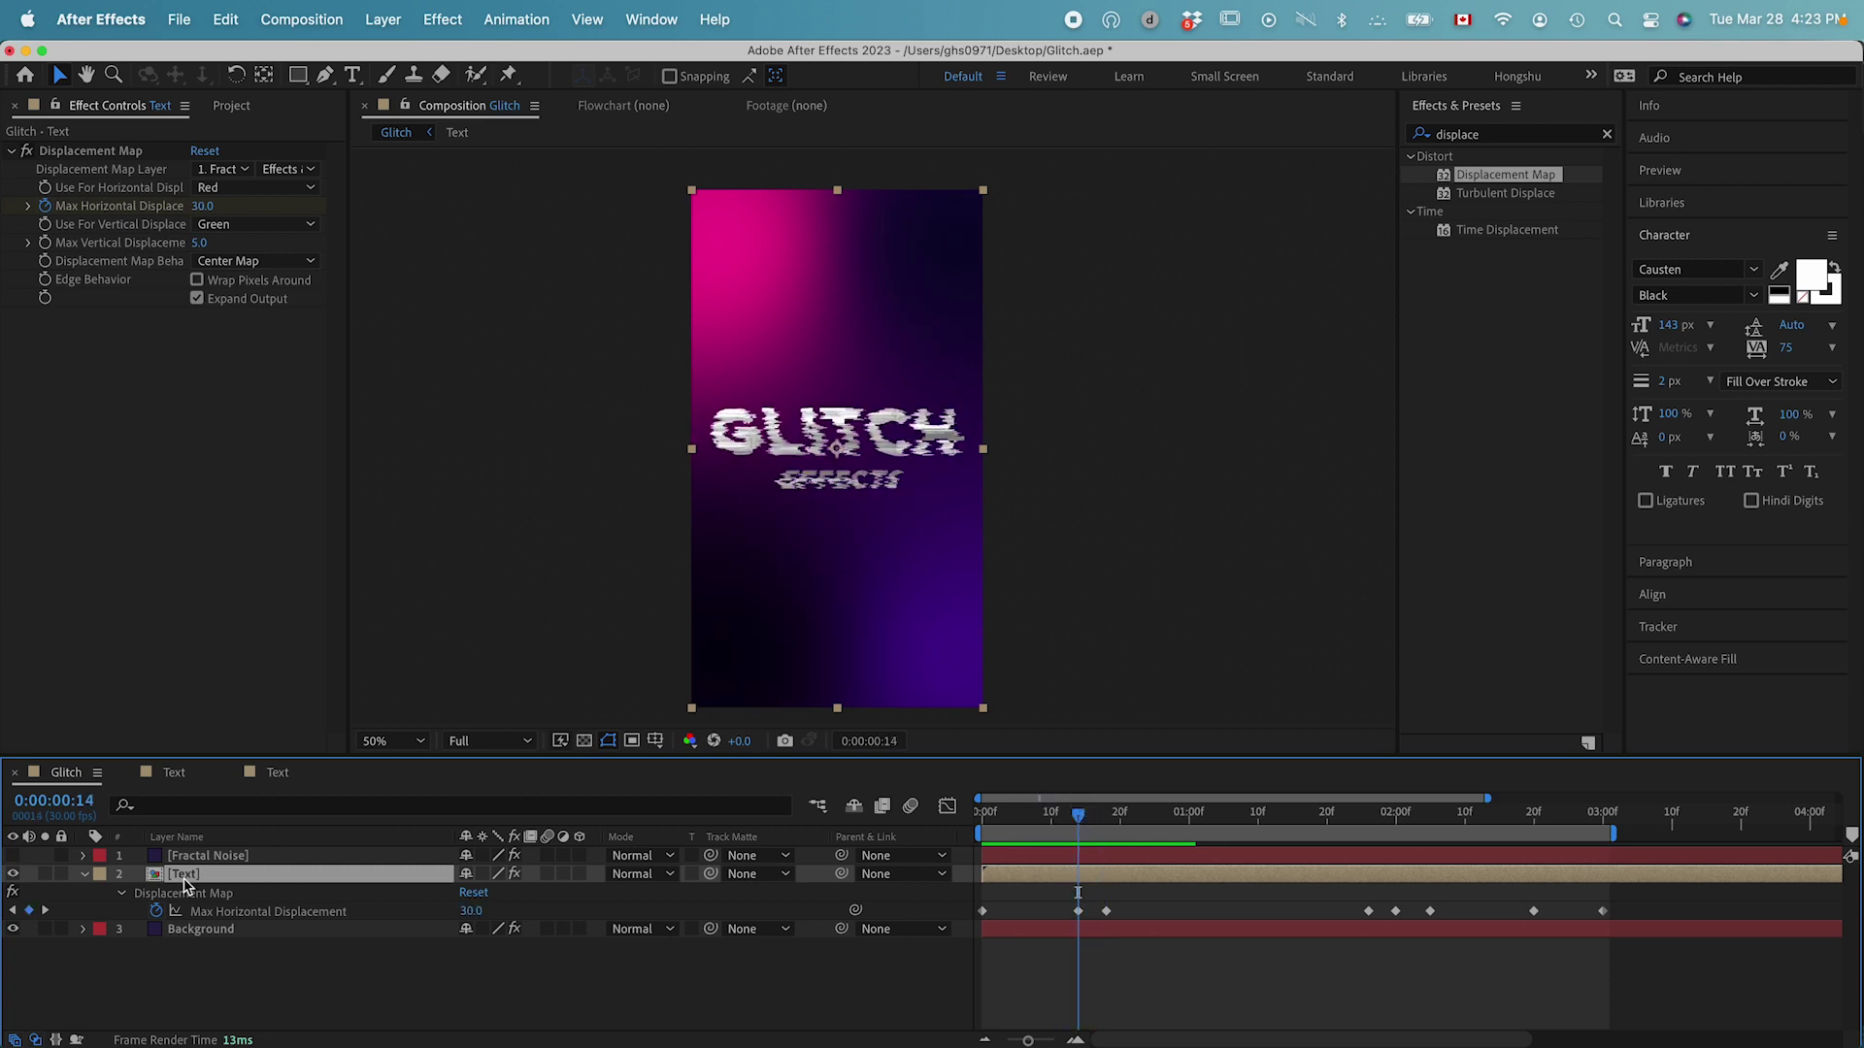
Step: Duplicate the Text layer and apply Colorama to the top copy
{"action": "key", "text": "super+d"}
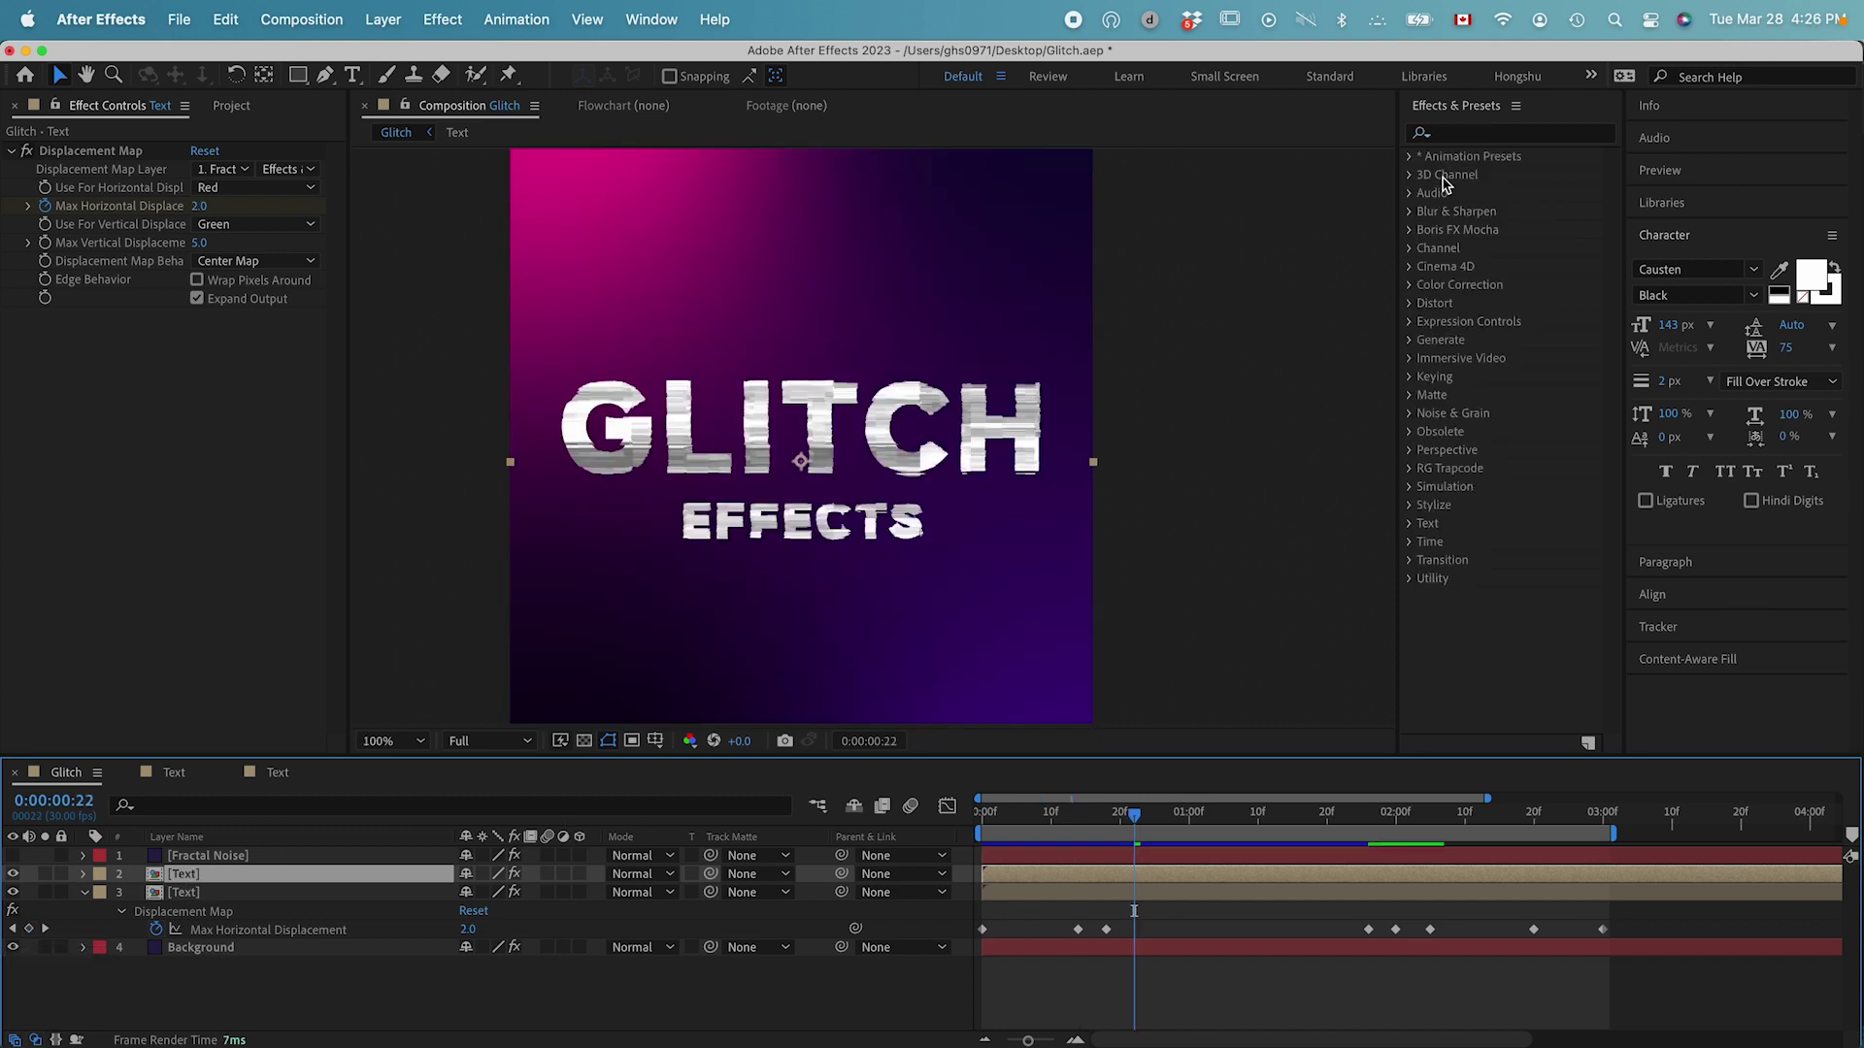
{"action": "left_click", "coordinate": [1456, 134]}
{"action": "type", "text": "colorame"}
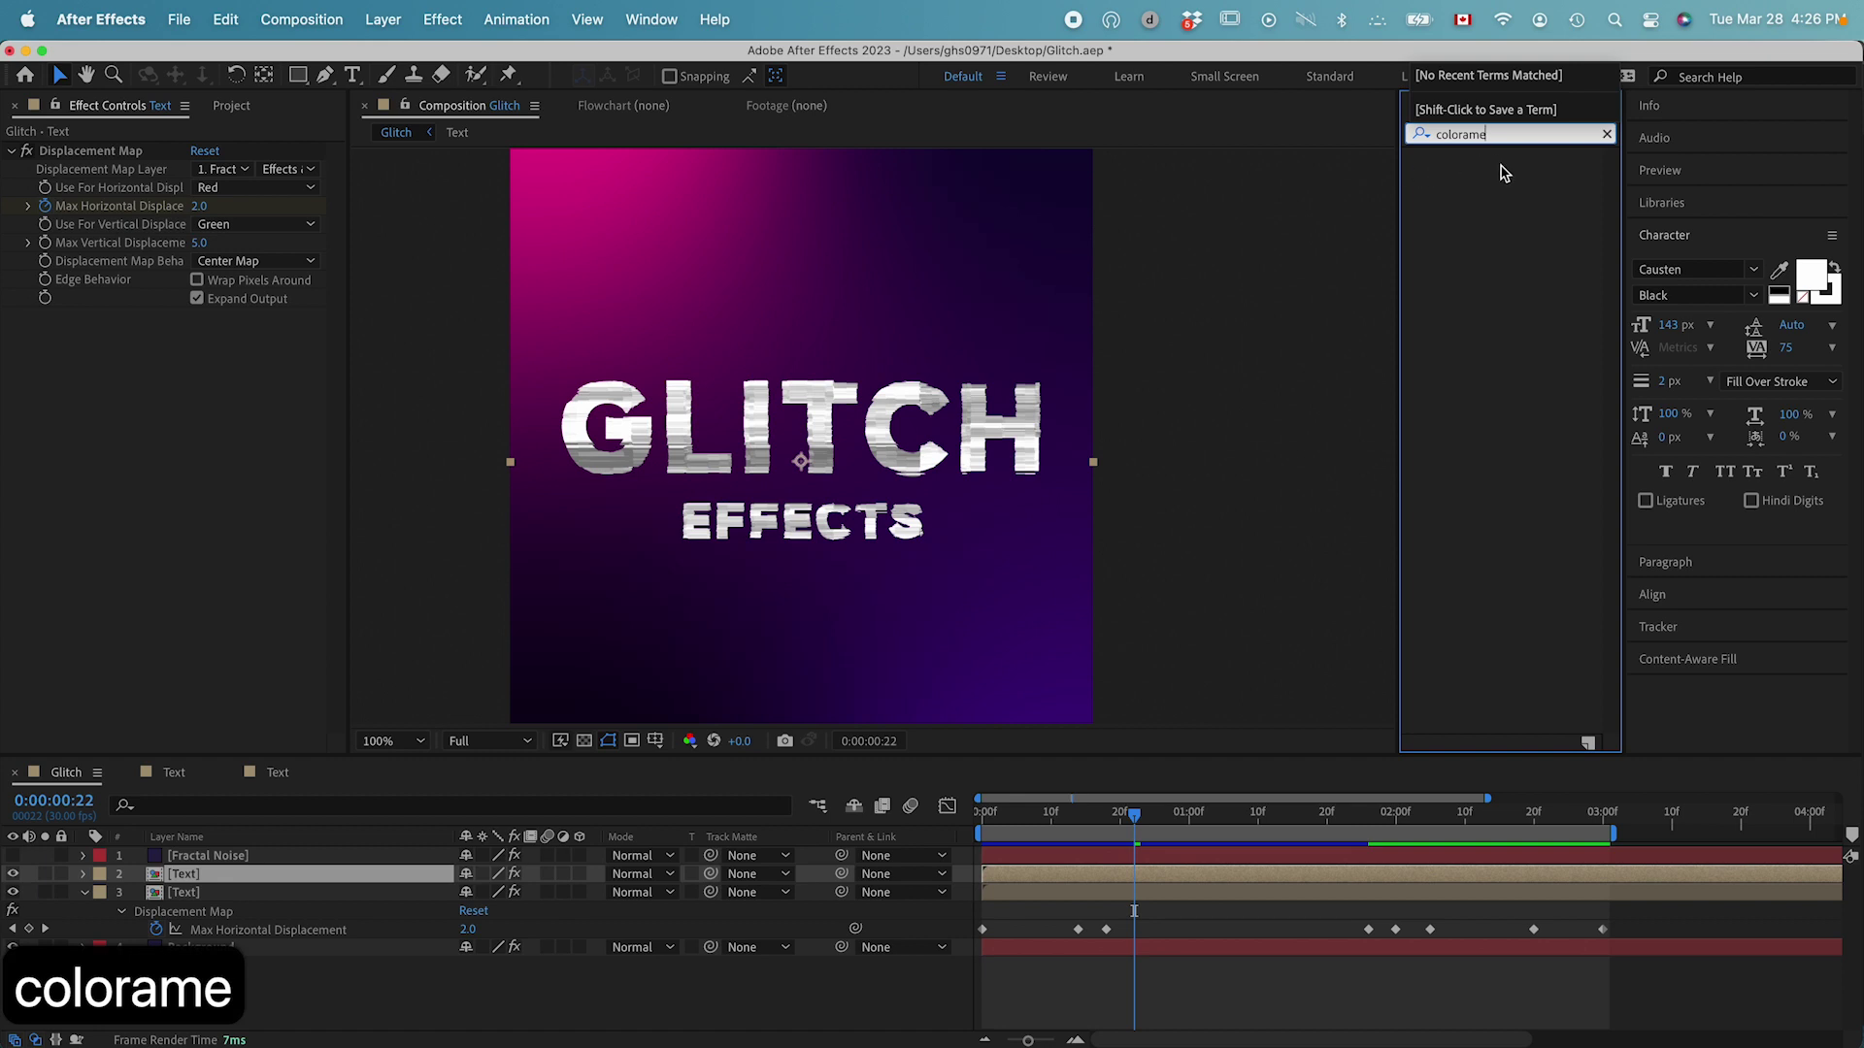
{"action": "key", "text": "BackSpace"}
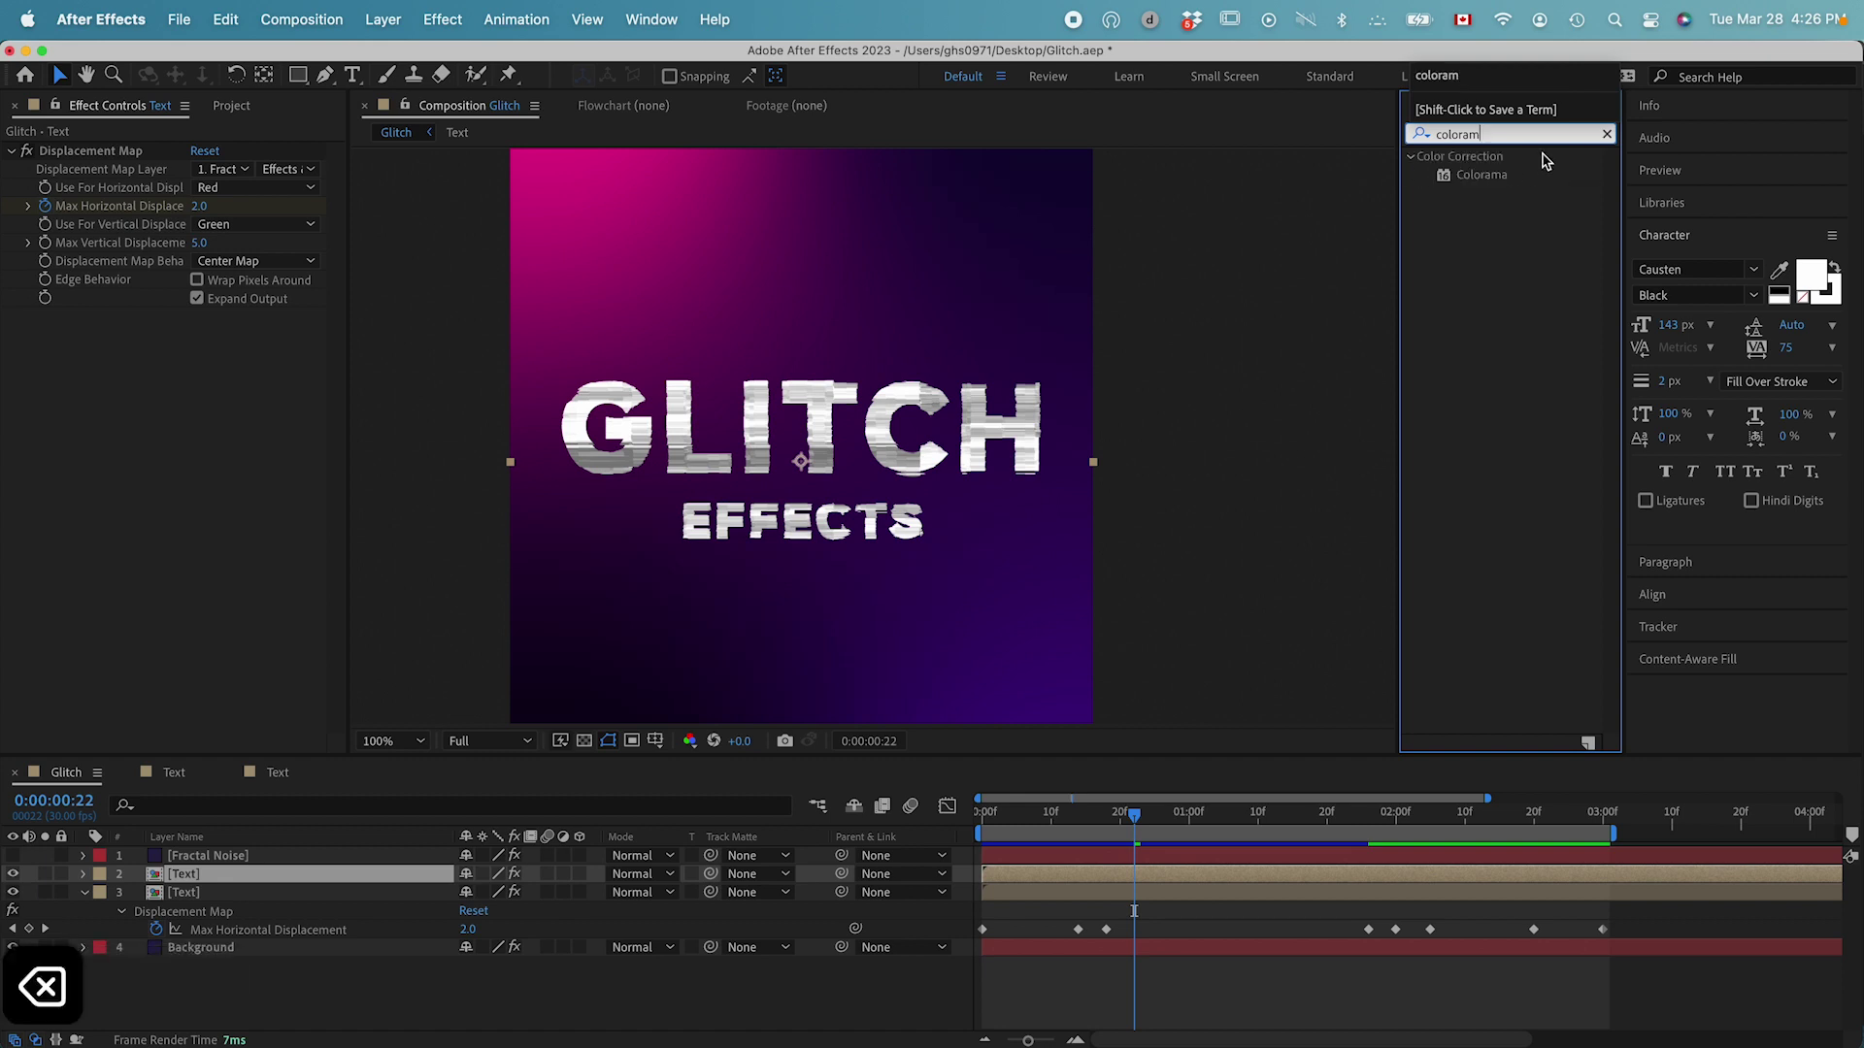
{"action": "double_click", "coordinate": [1495, 176]}
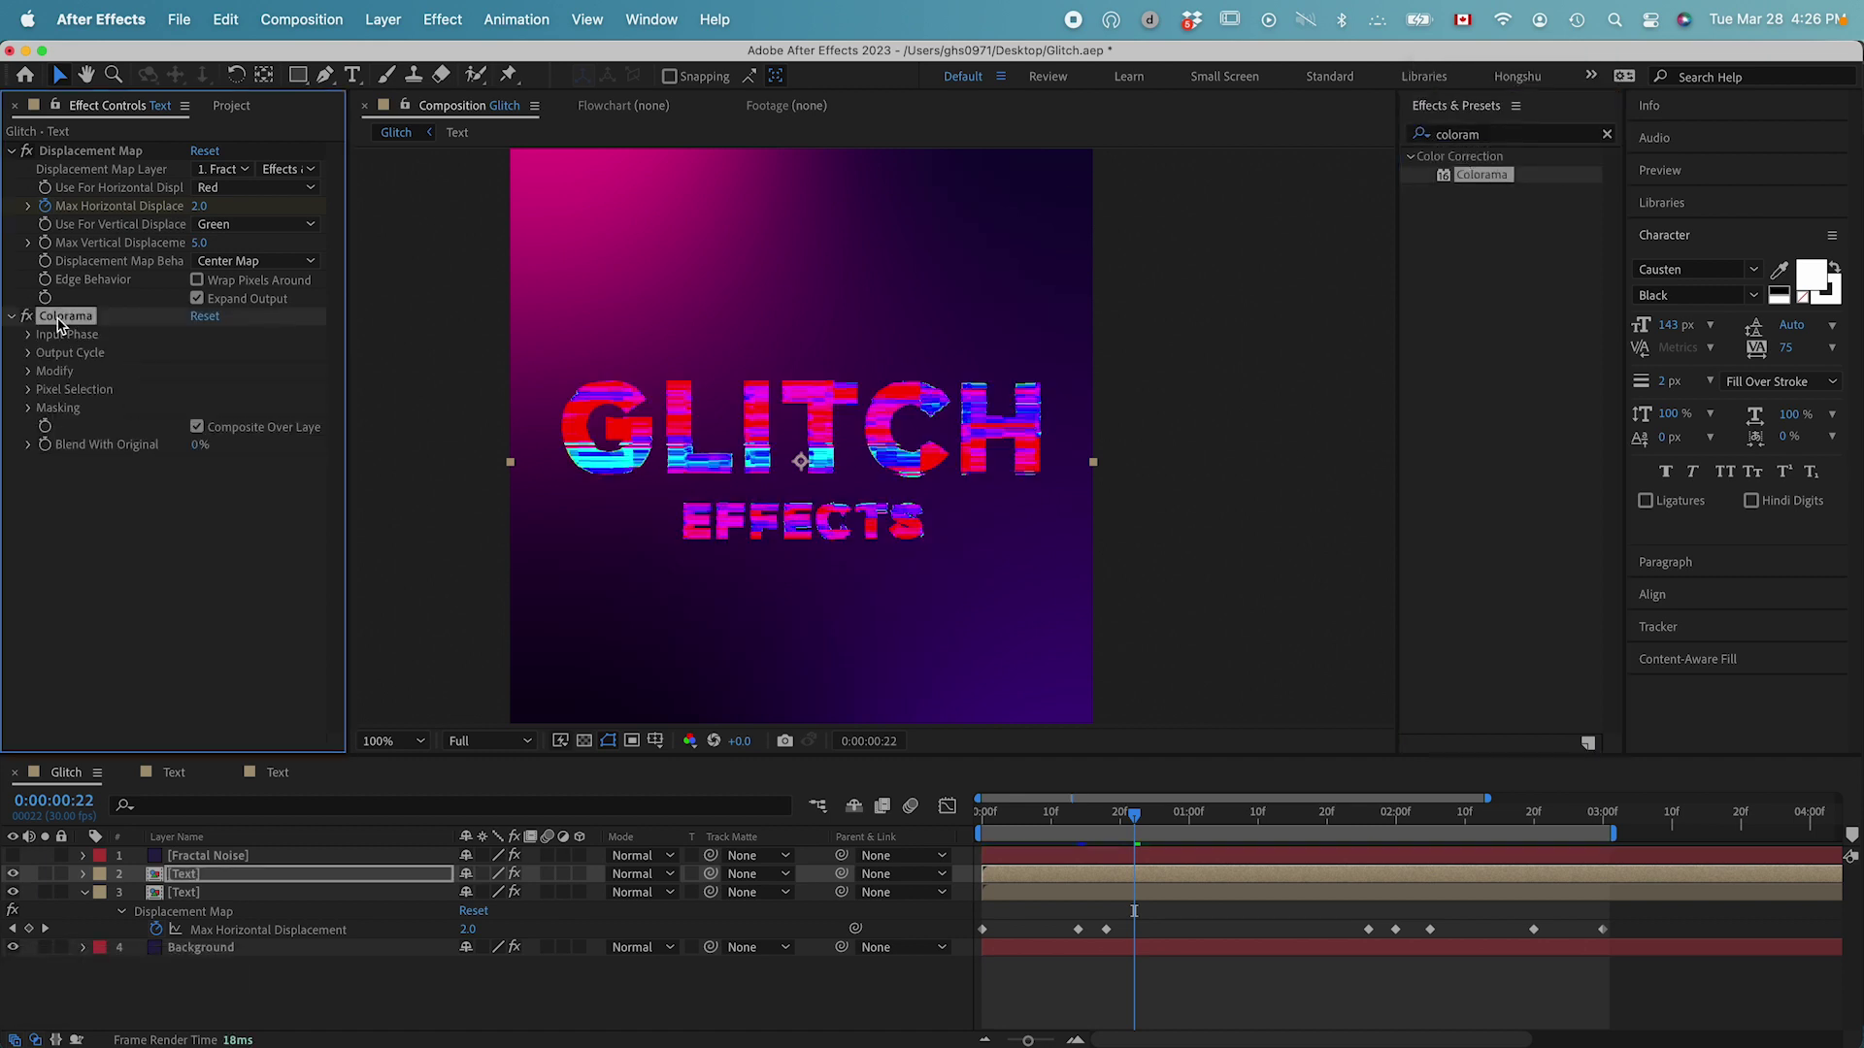
Step: Move Colorama above Displacement Map and compare the text with Colorama on and off
{"action": "left_click_drag", "start_coordinate": [58, 318], "coordinate": [68, 146]}
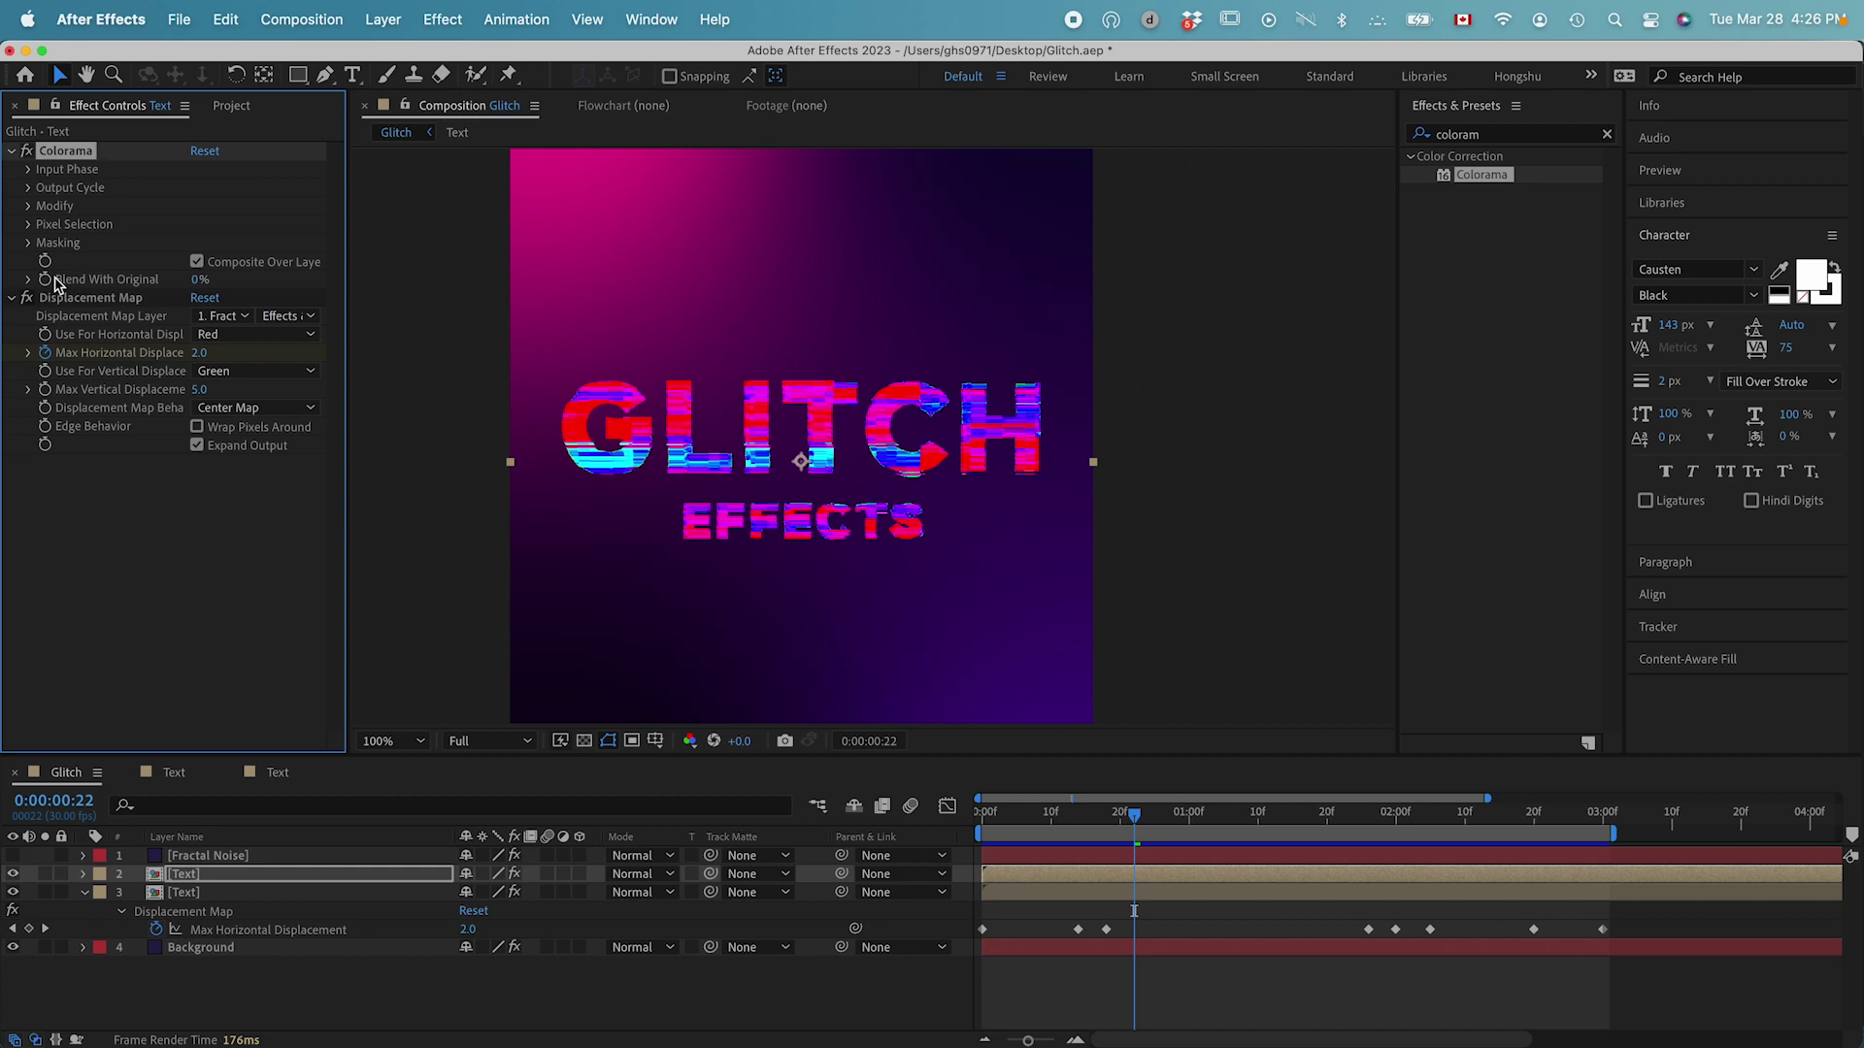
{"action": "left_click", "coordinate": [28, 169]}
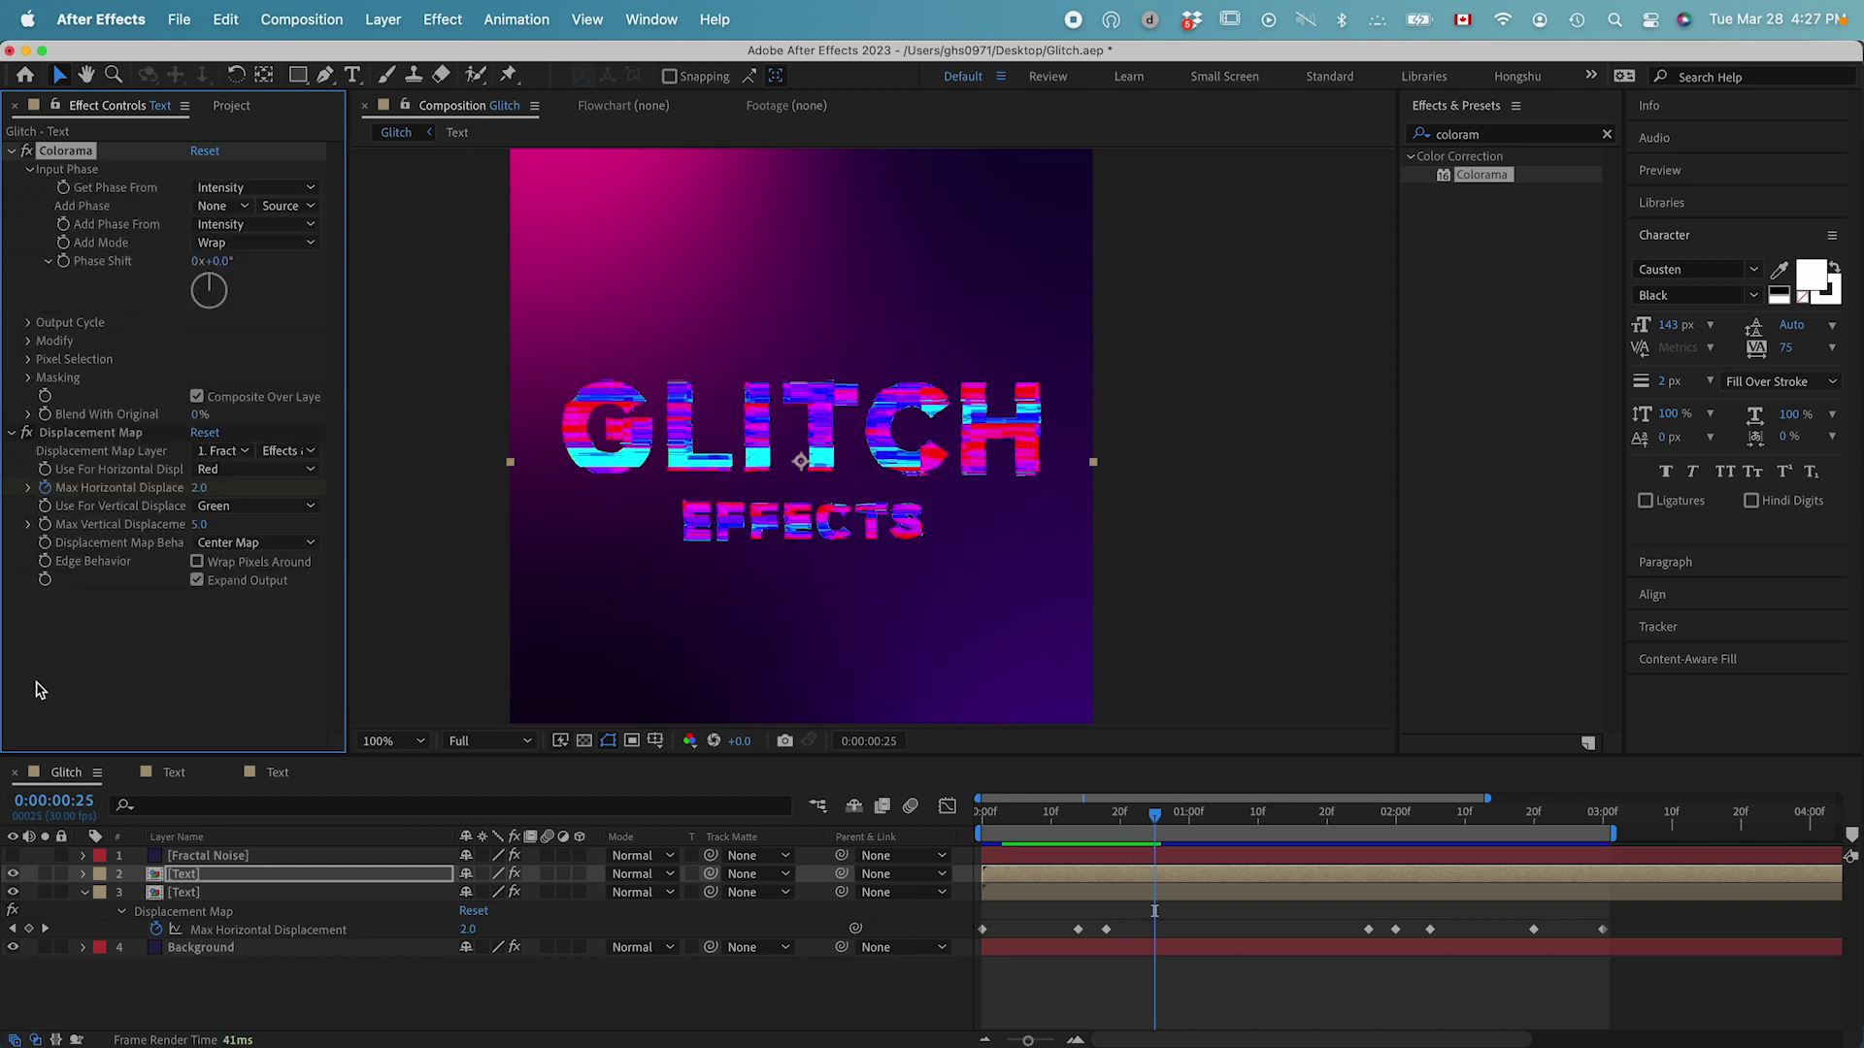
{"action": "left_click", "coordinate": [28, 151]}
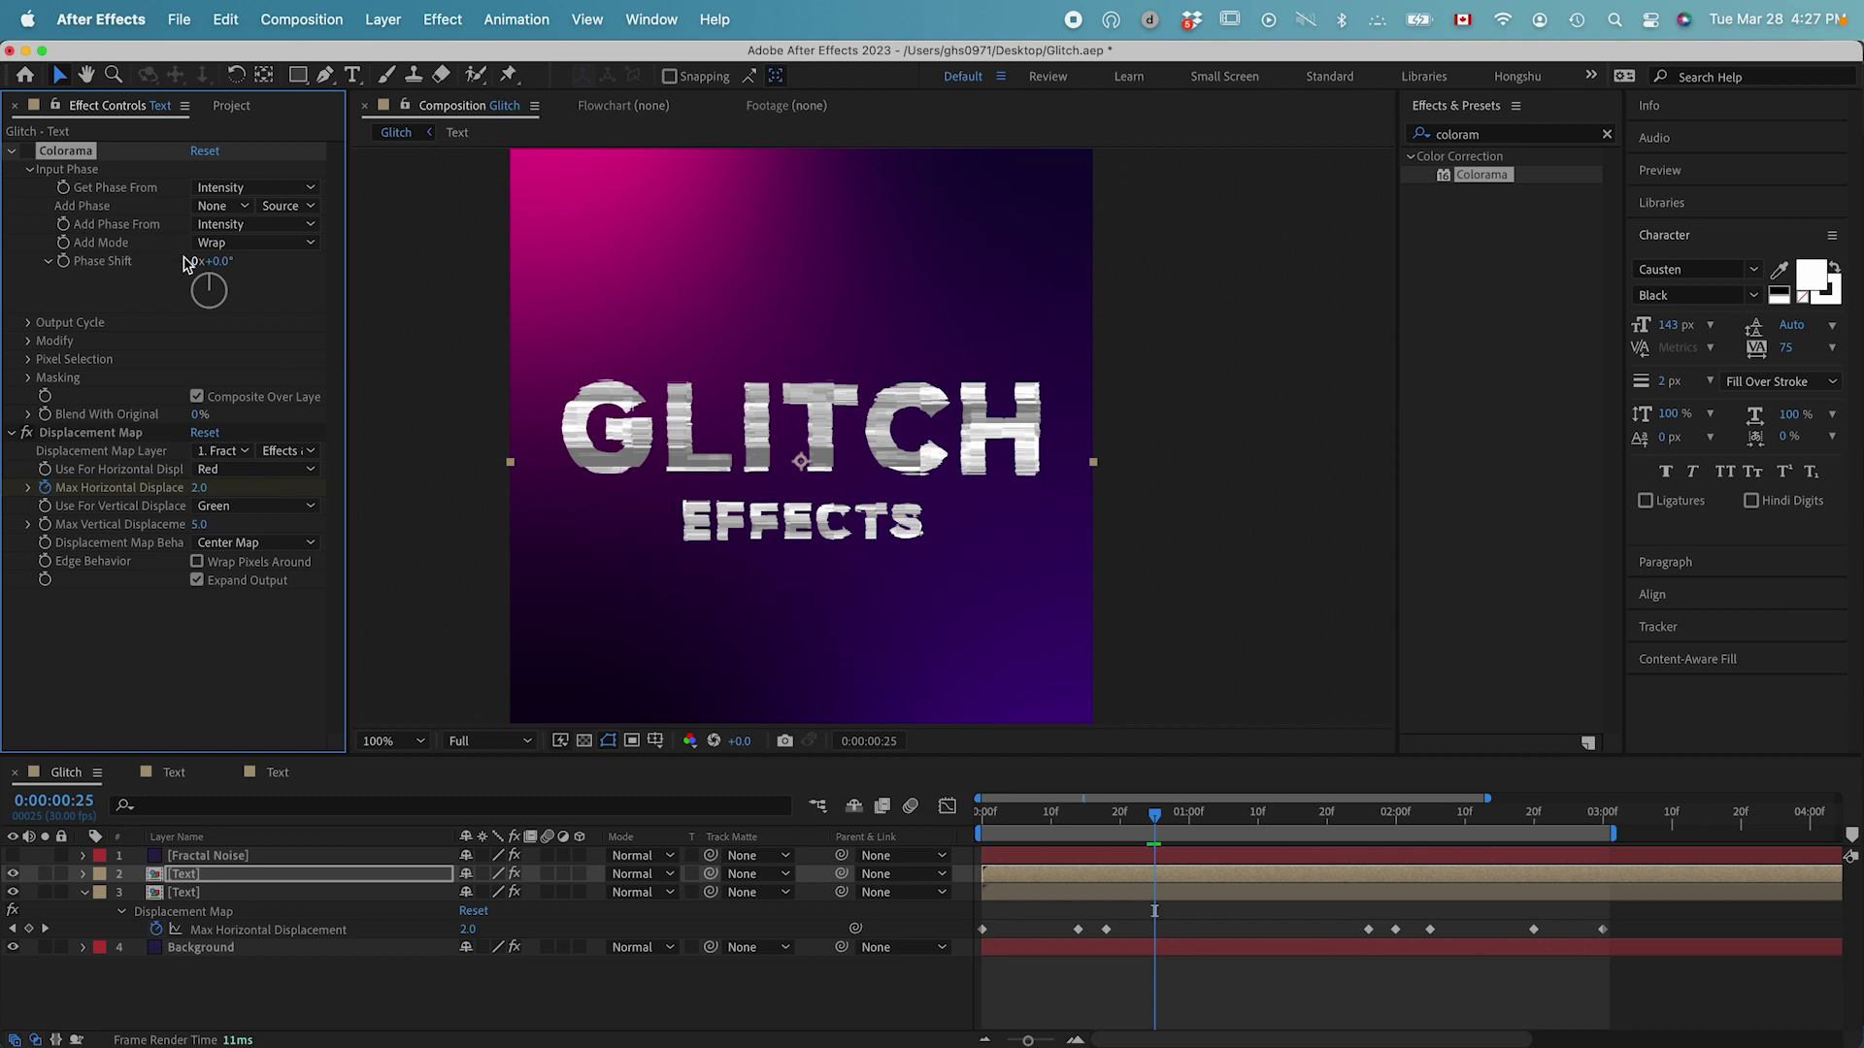
{"action": "left_click", "coordinate": [29, 322]}
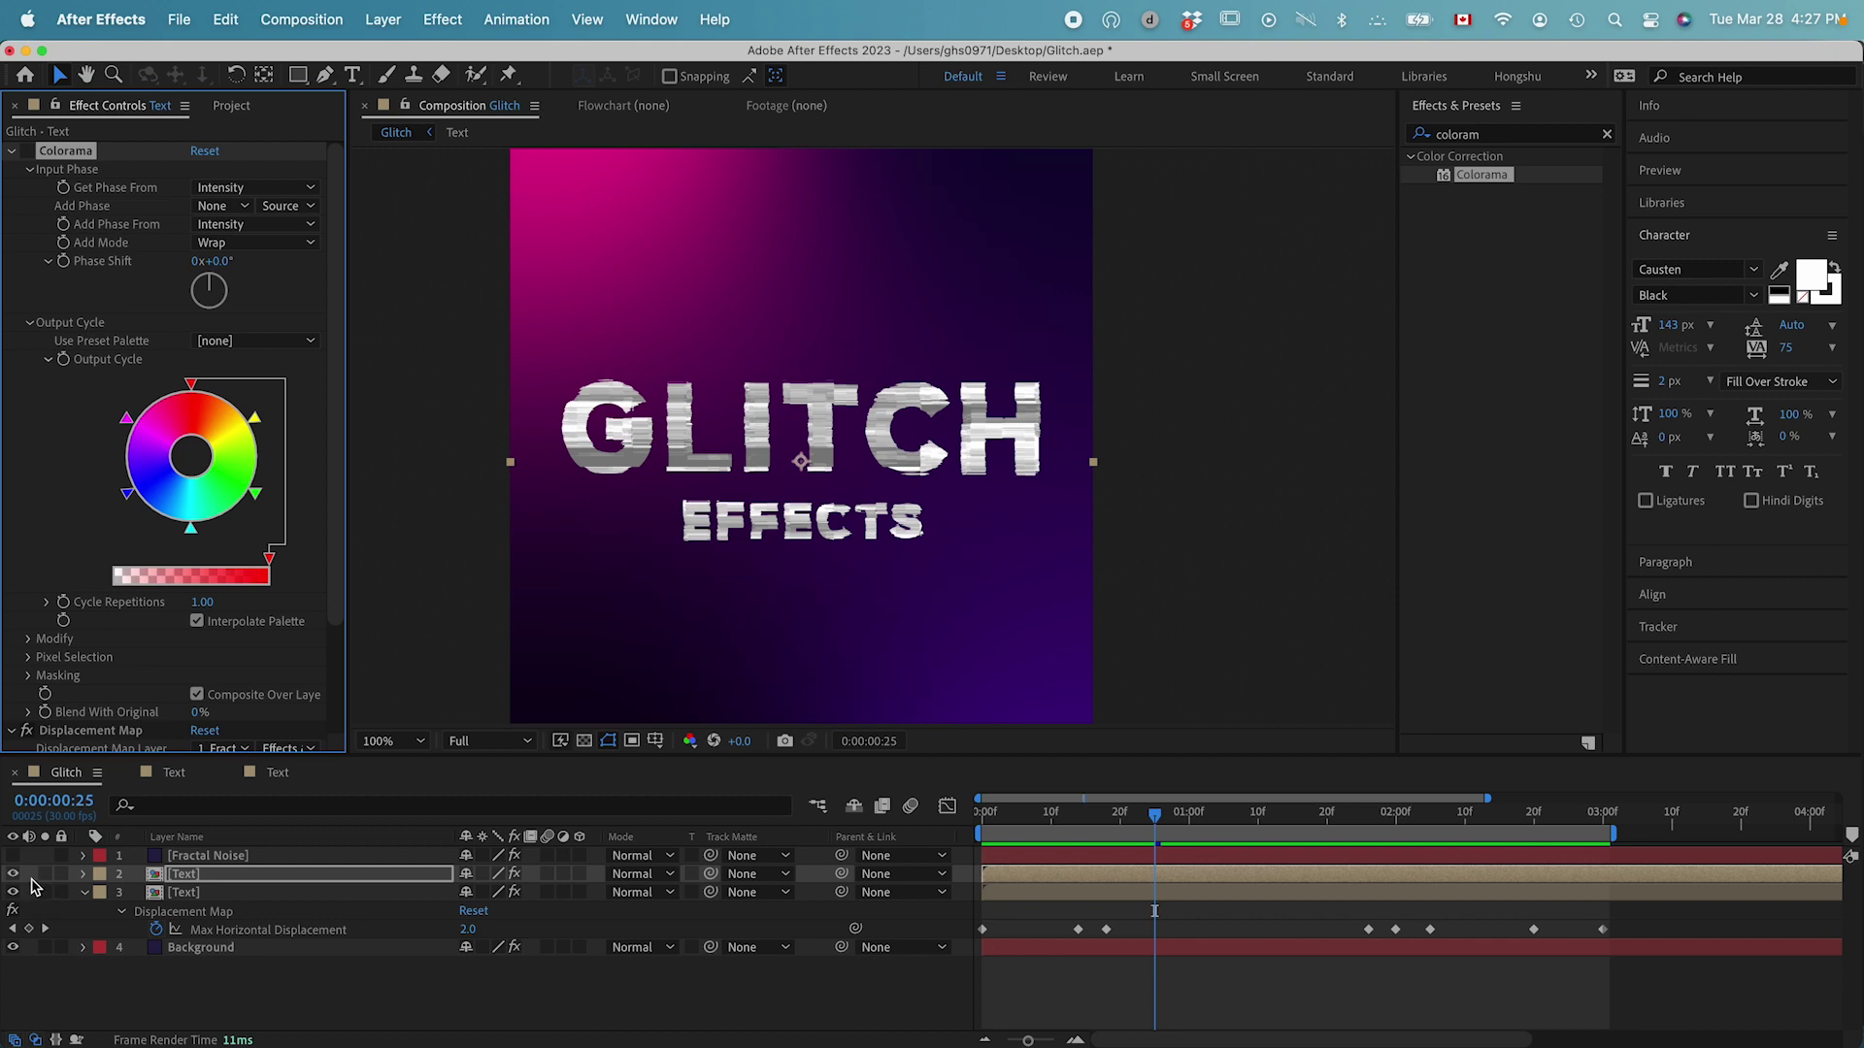
{"action": "left_click", "coordinate": [28, 150]}
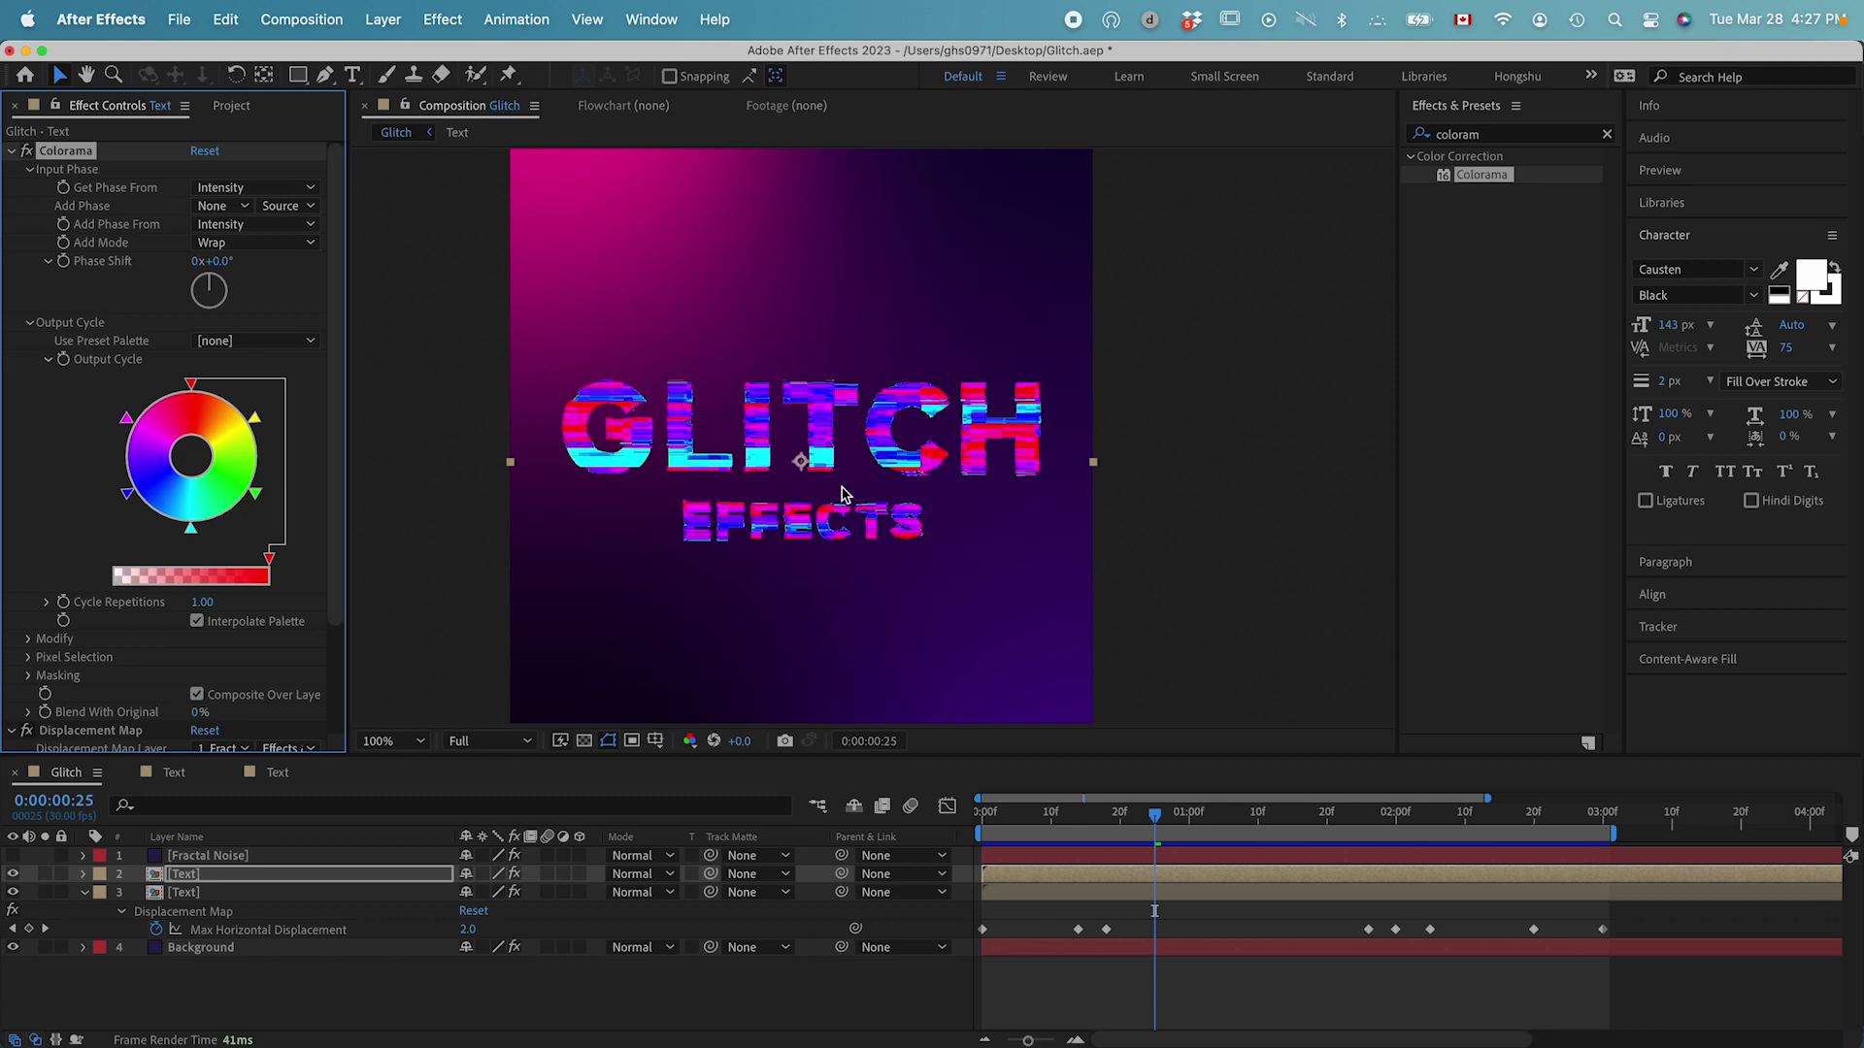
{"action": "left_click", "coordinate": [13, 873]}
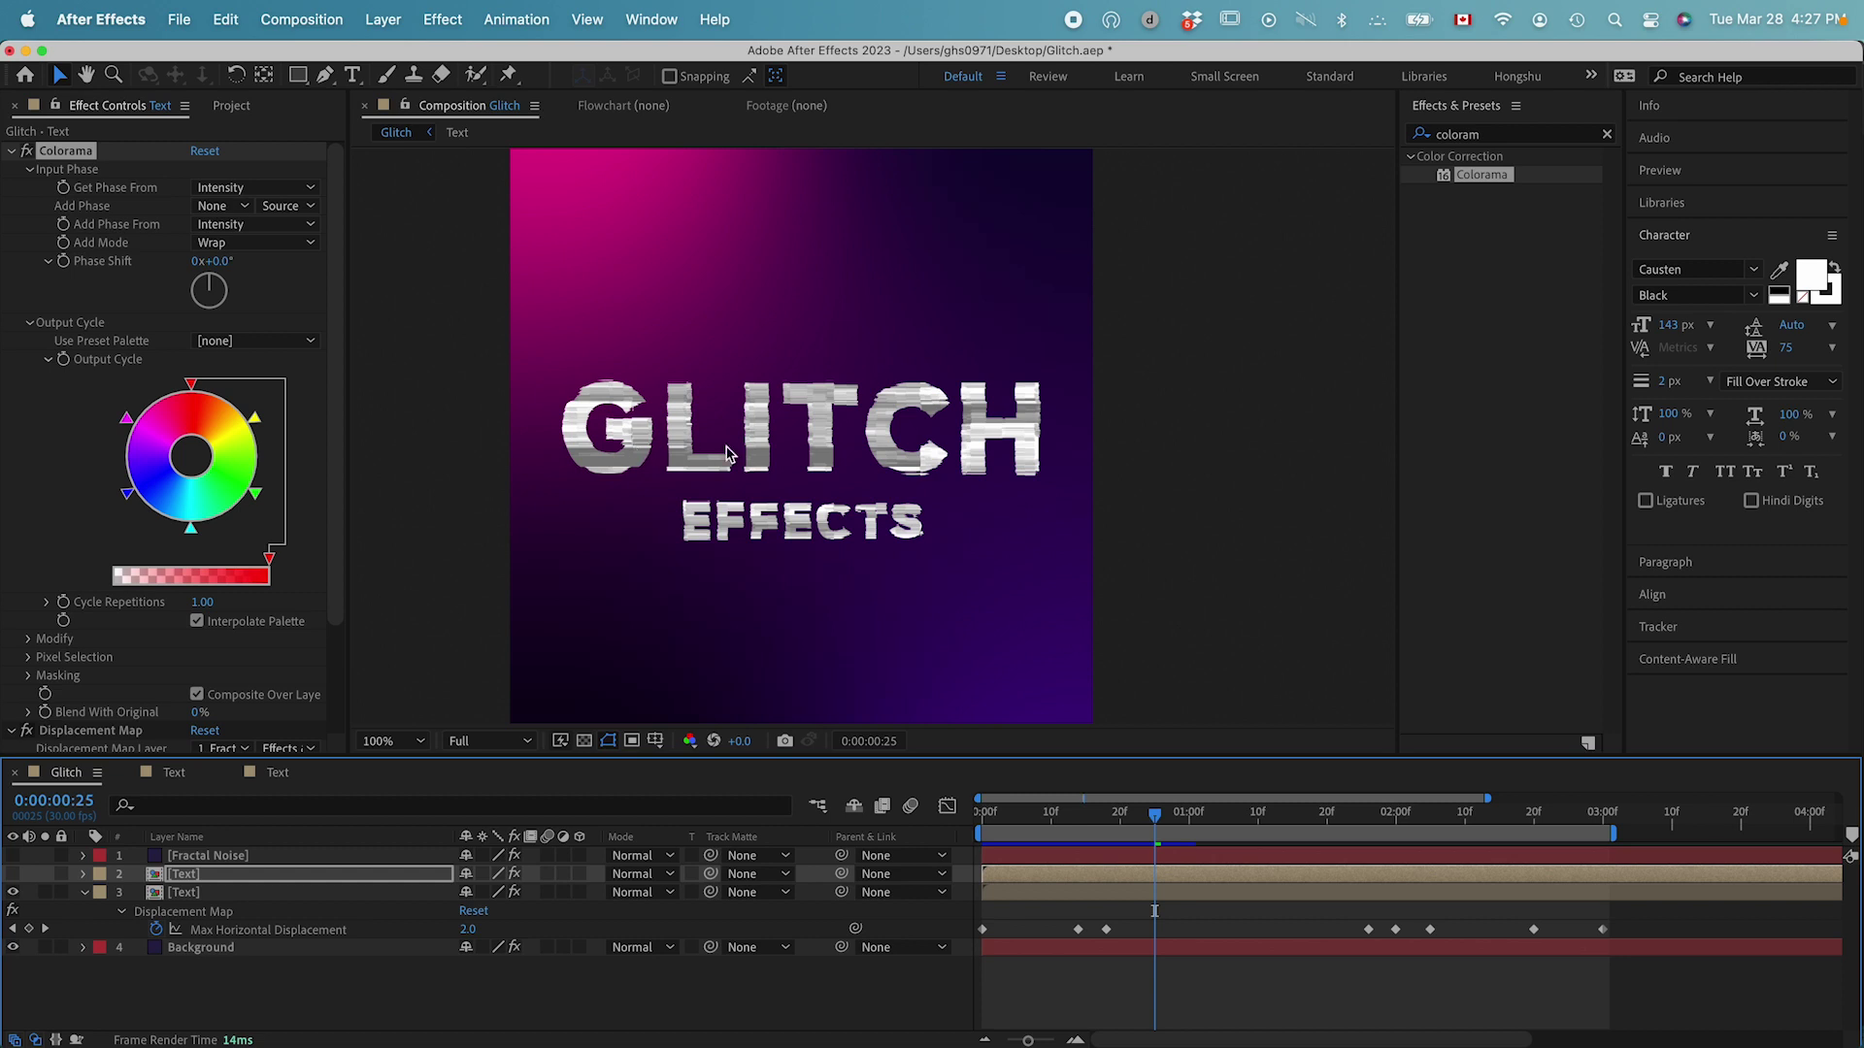
{"action": "left_click", "coordinate": [14, 873]}
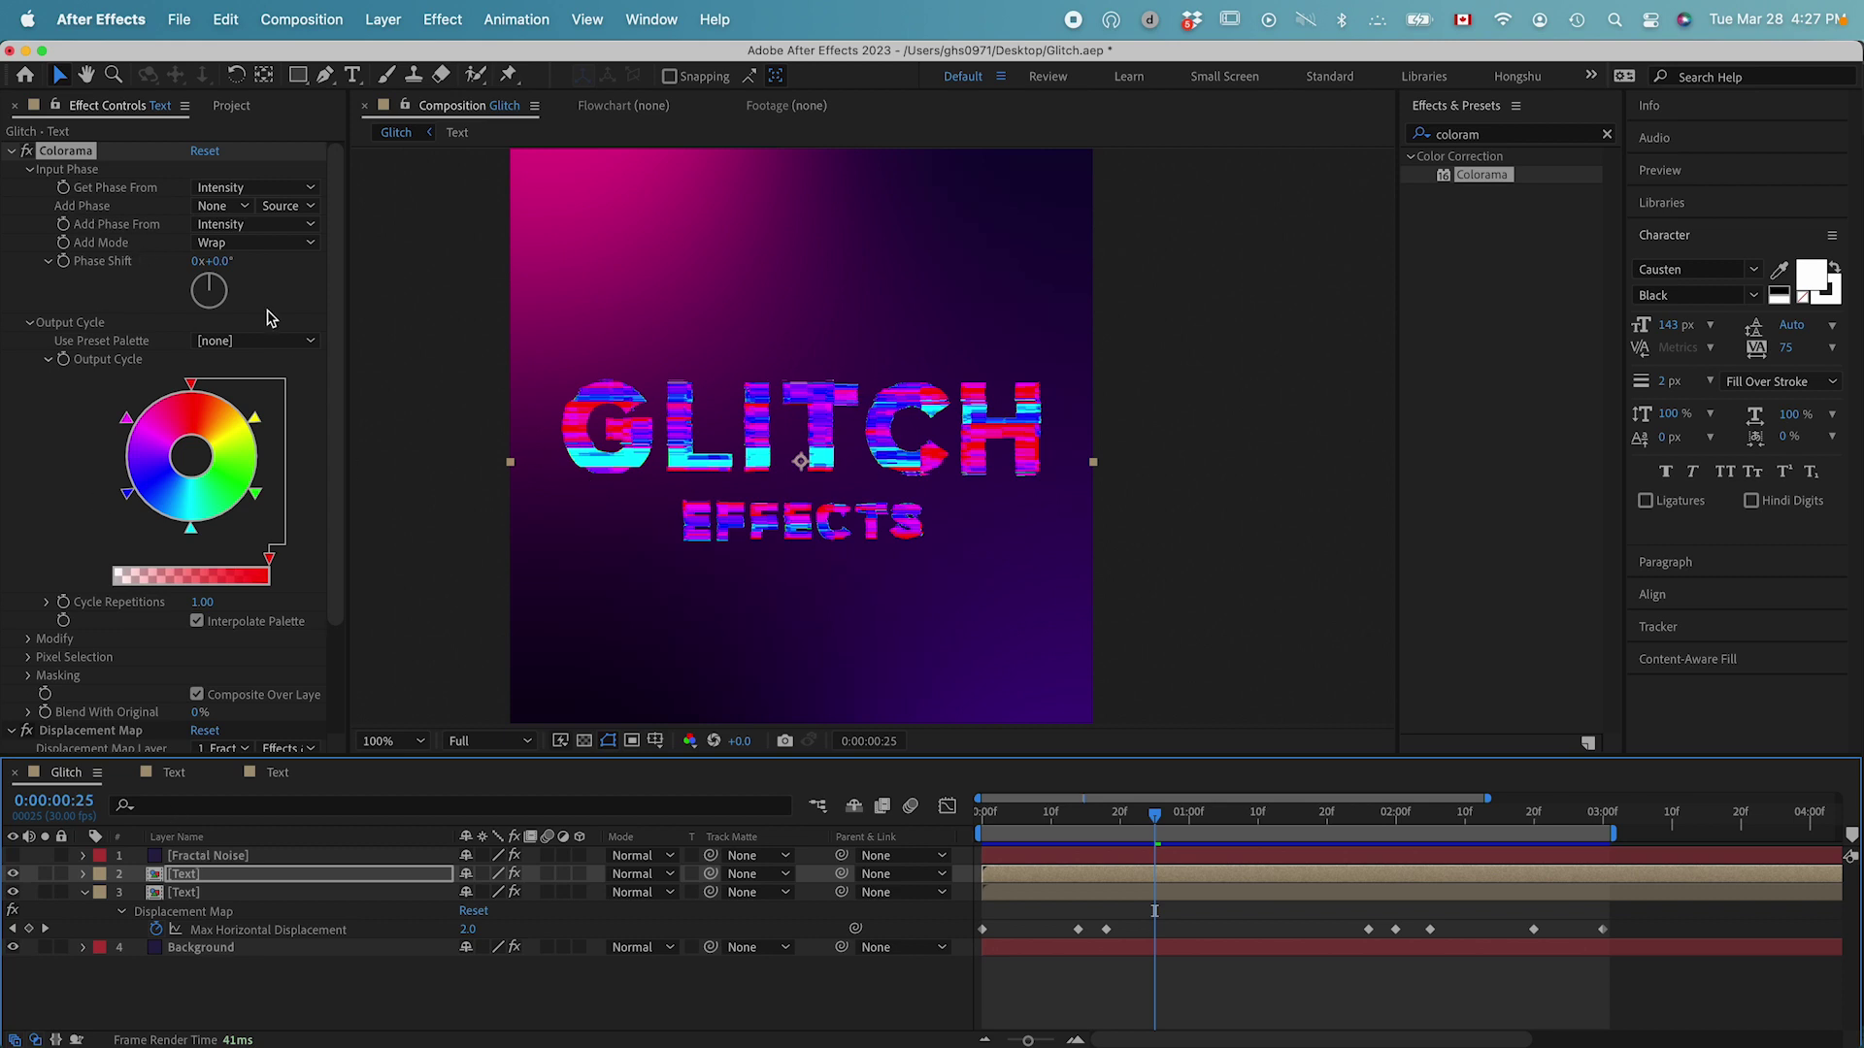
Step: Set Colorama's Input Phase Add Phase layer to 1. Fractal Noise
{"action": "left_click", "coordinate": [13, 855]}
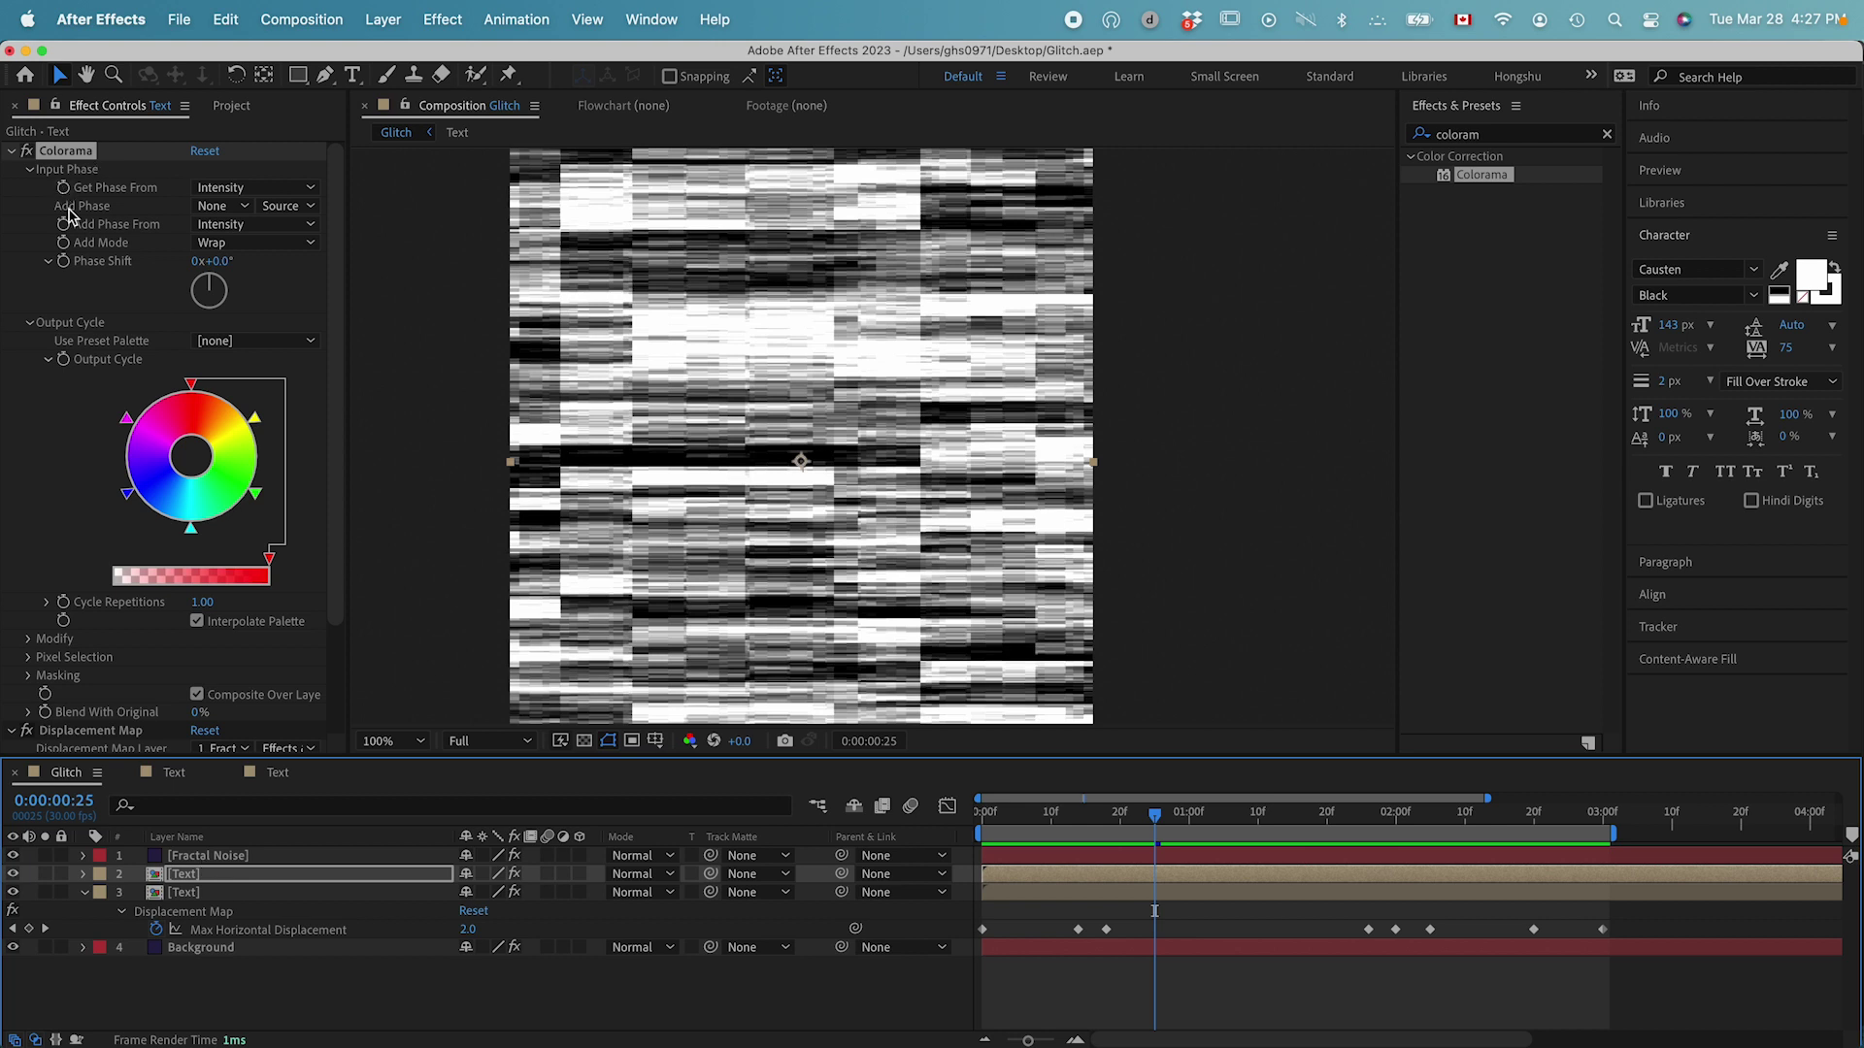
{"action": "left_click", "coordinate": [223, 205]}
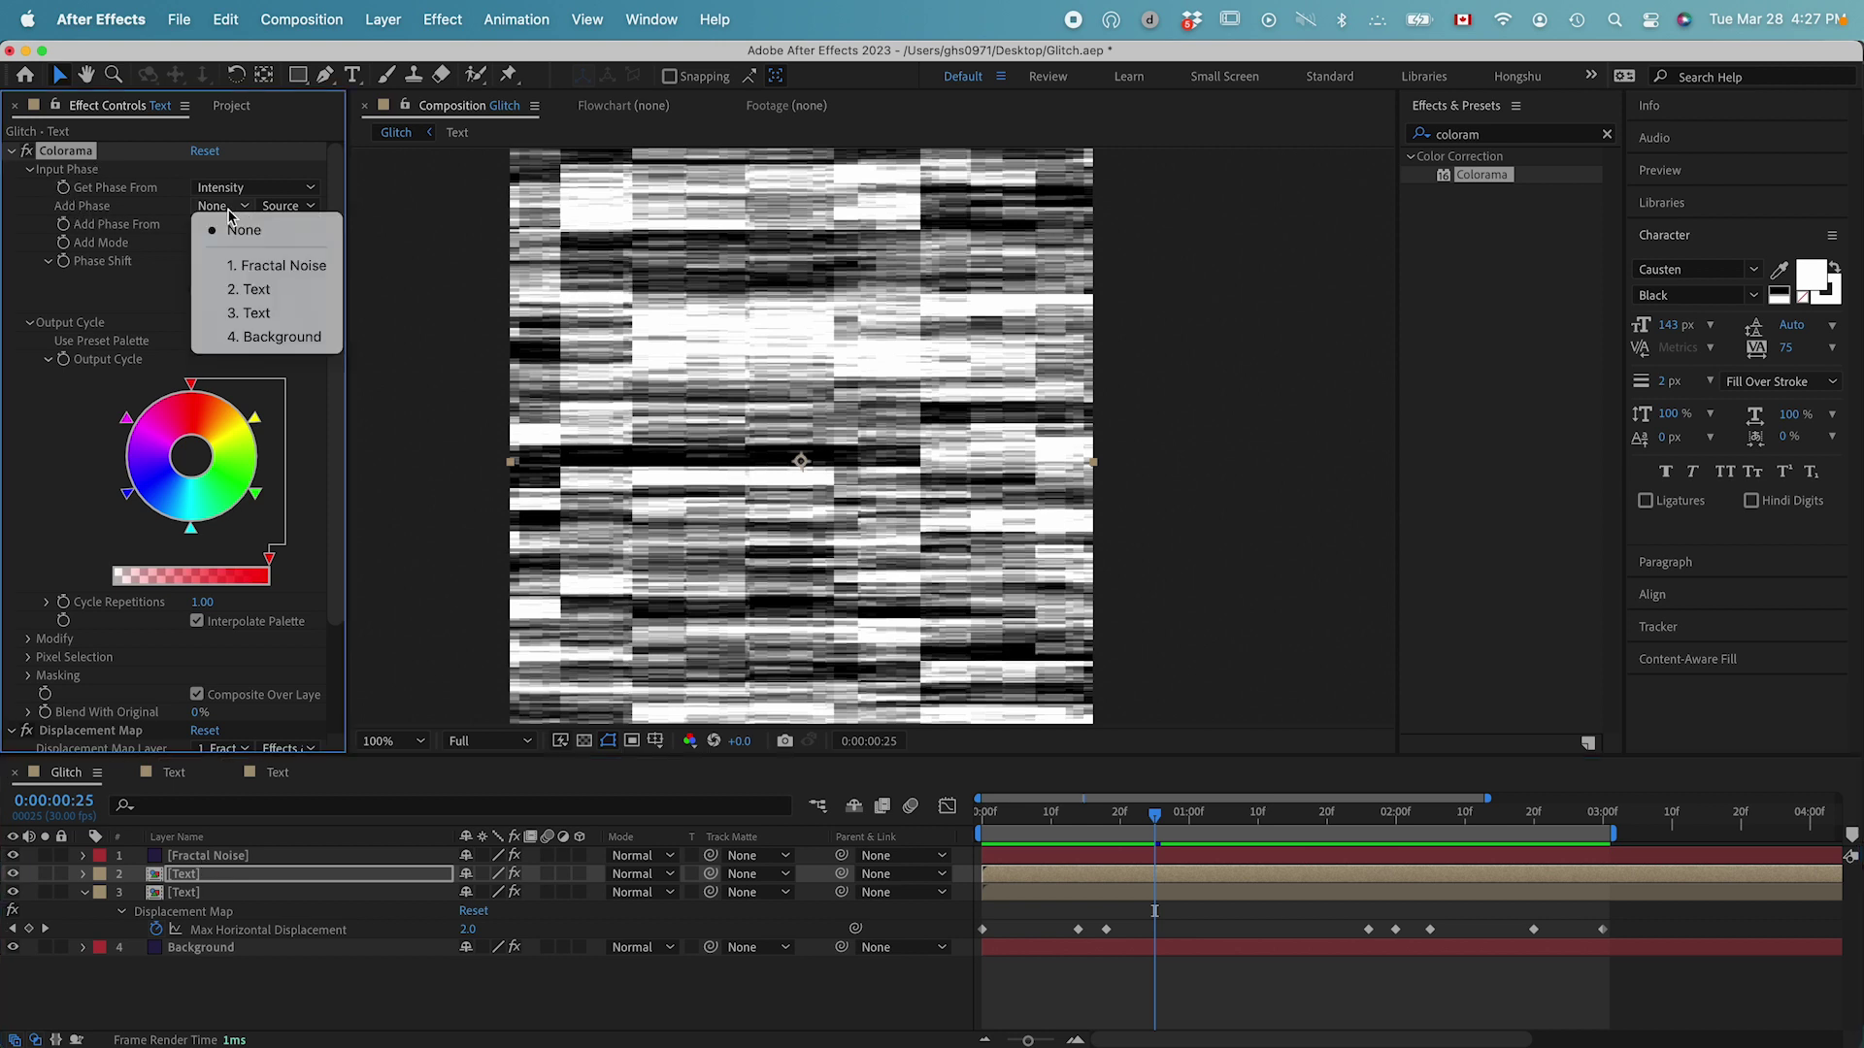
{"action": "left_click", "coordinate": [262, 271]}
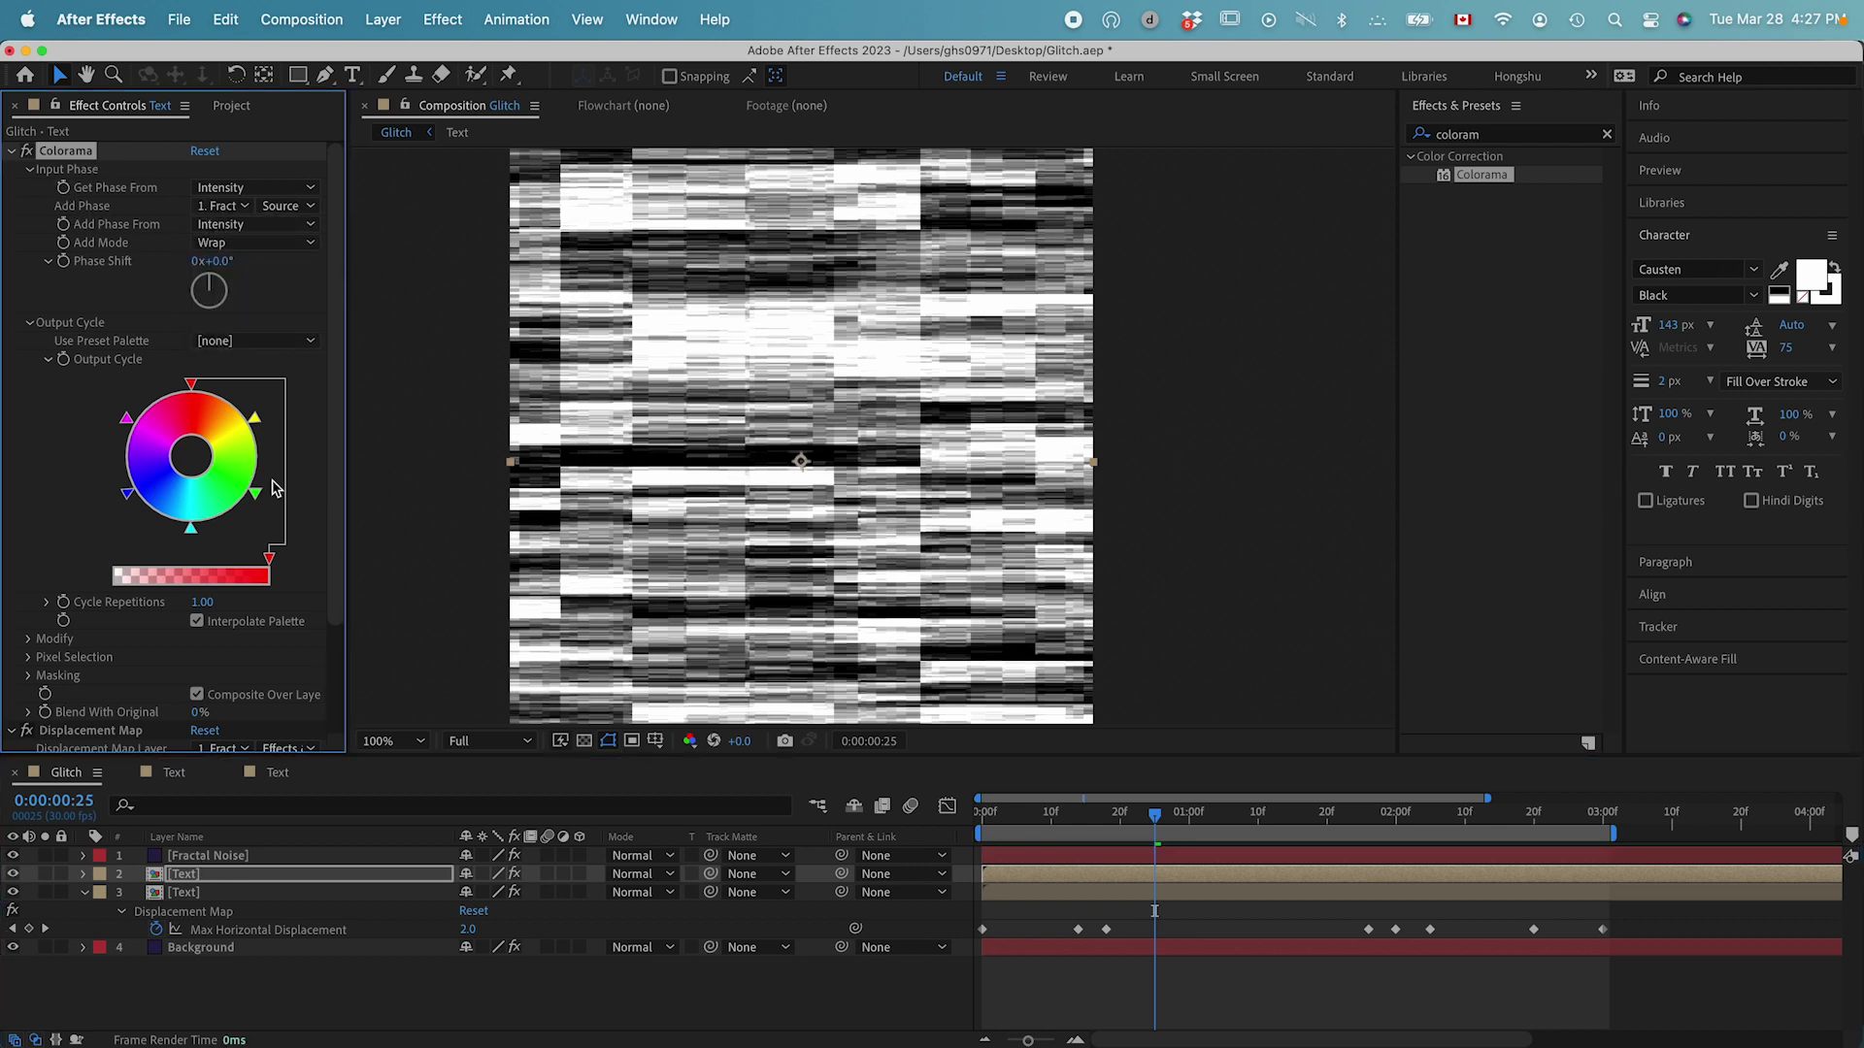
{"action": "left_click", "coordinate": [13, 856]}
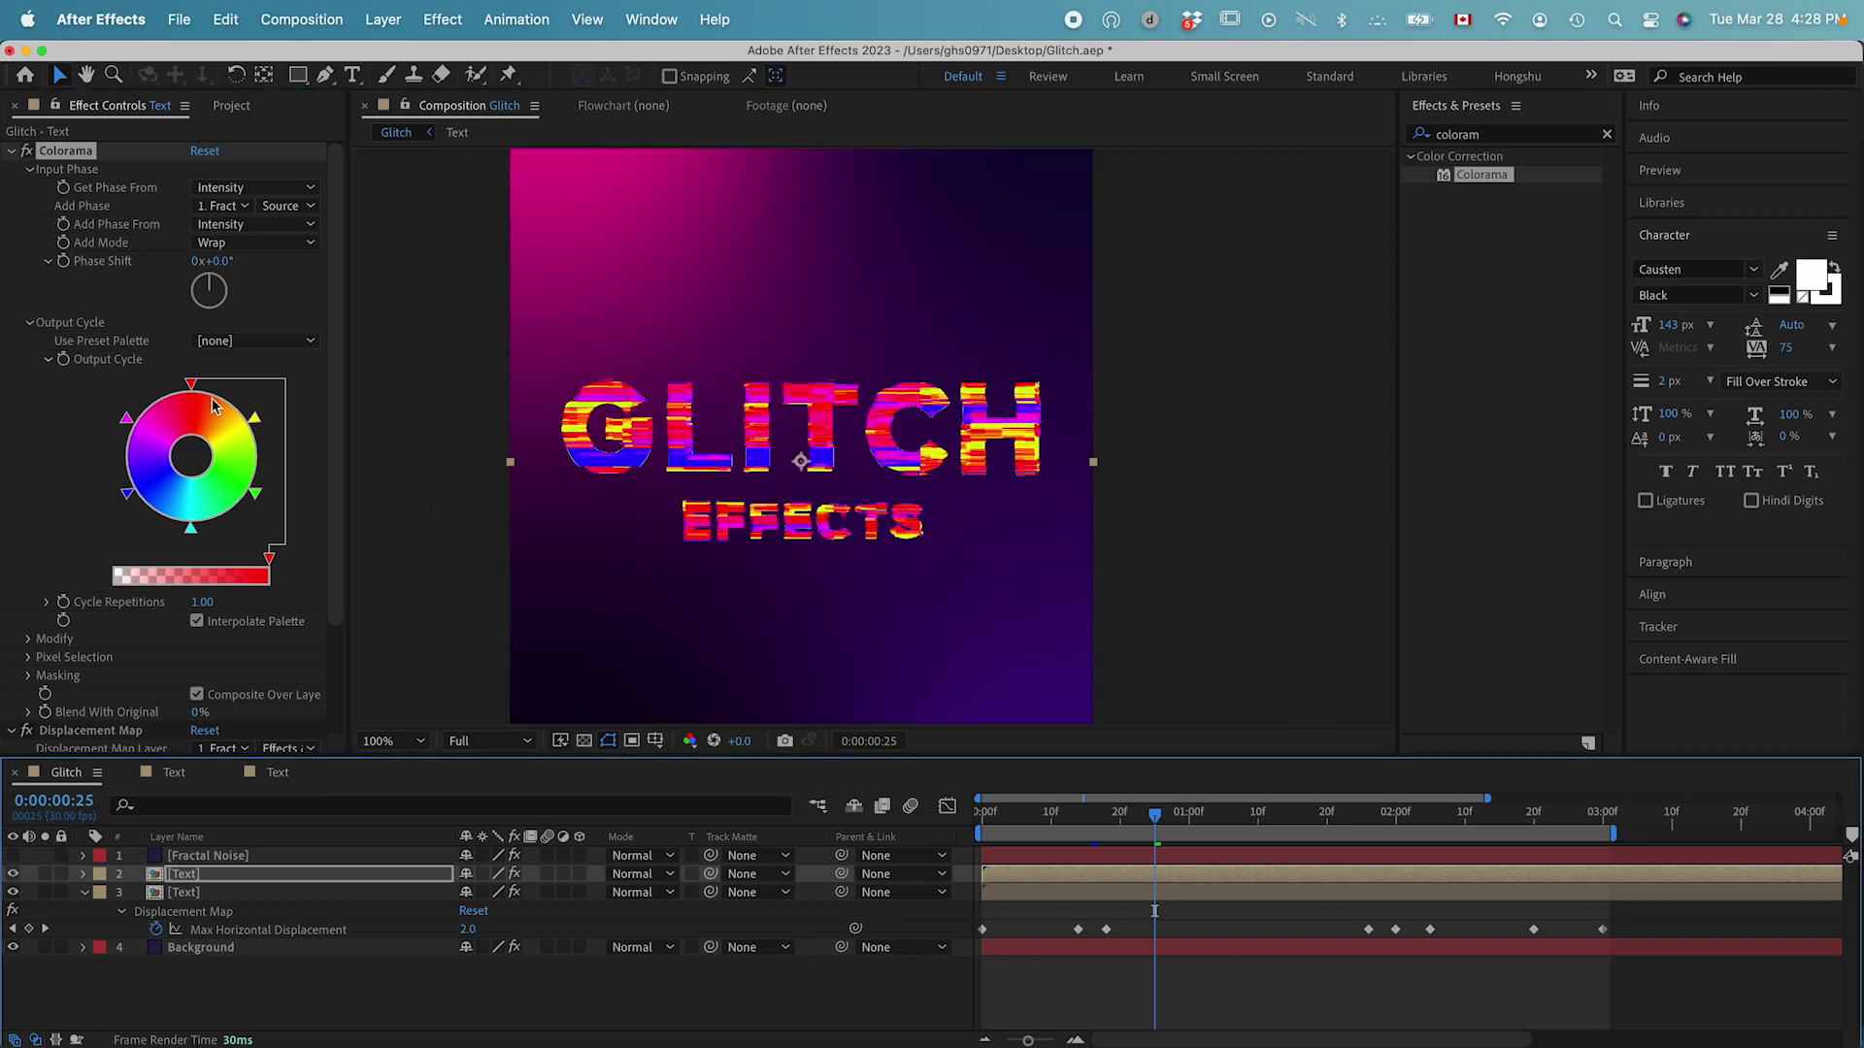
{"action": "left_click", "coordinate": [12, 154]}
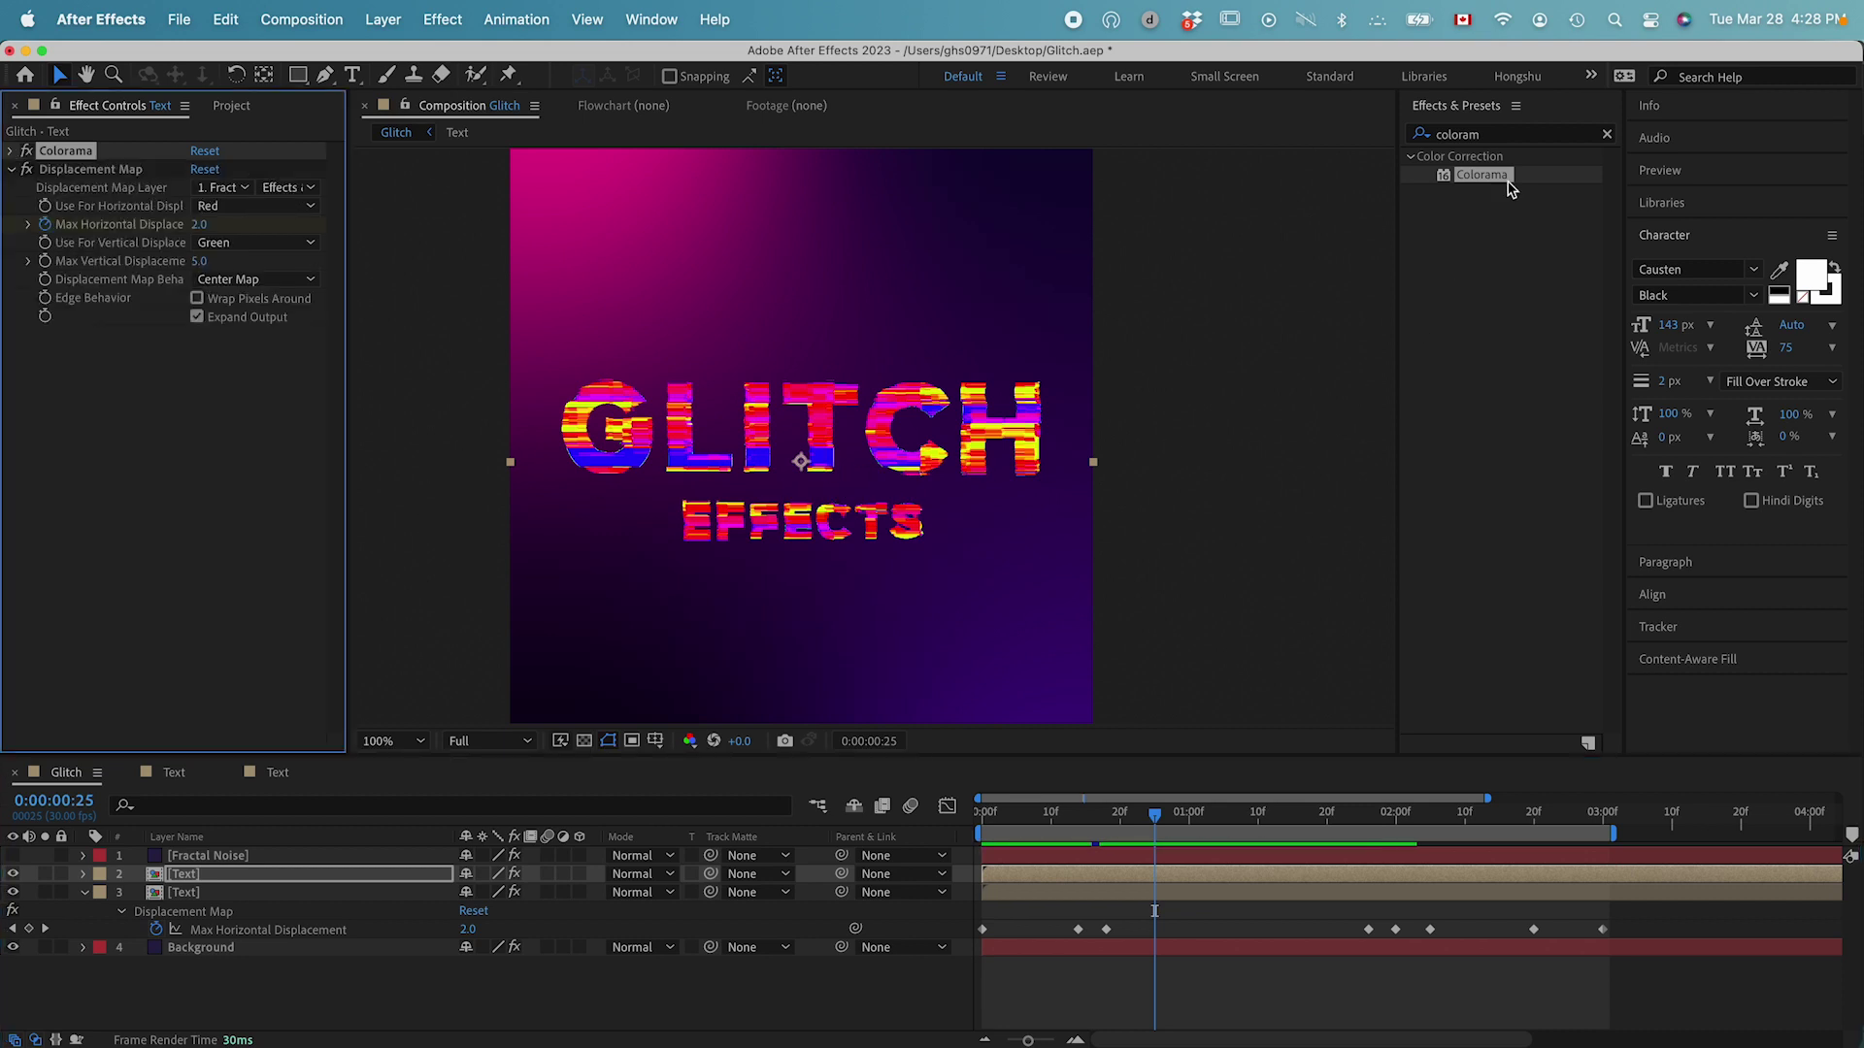
Step: Apply Hue/Saturation to the text layer with Master Hue 303°, Saturation -10 and Lightness -5
{"action": "left_click", "coordinate": [1456, 134]}
{"action": "type", "text": "hu"}
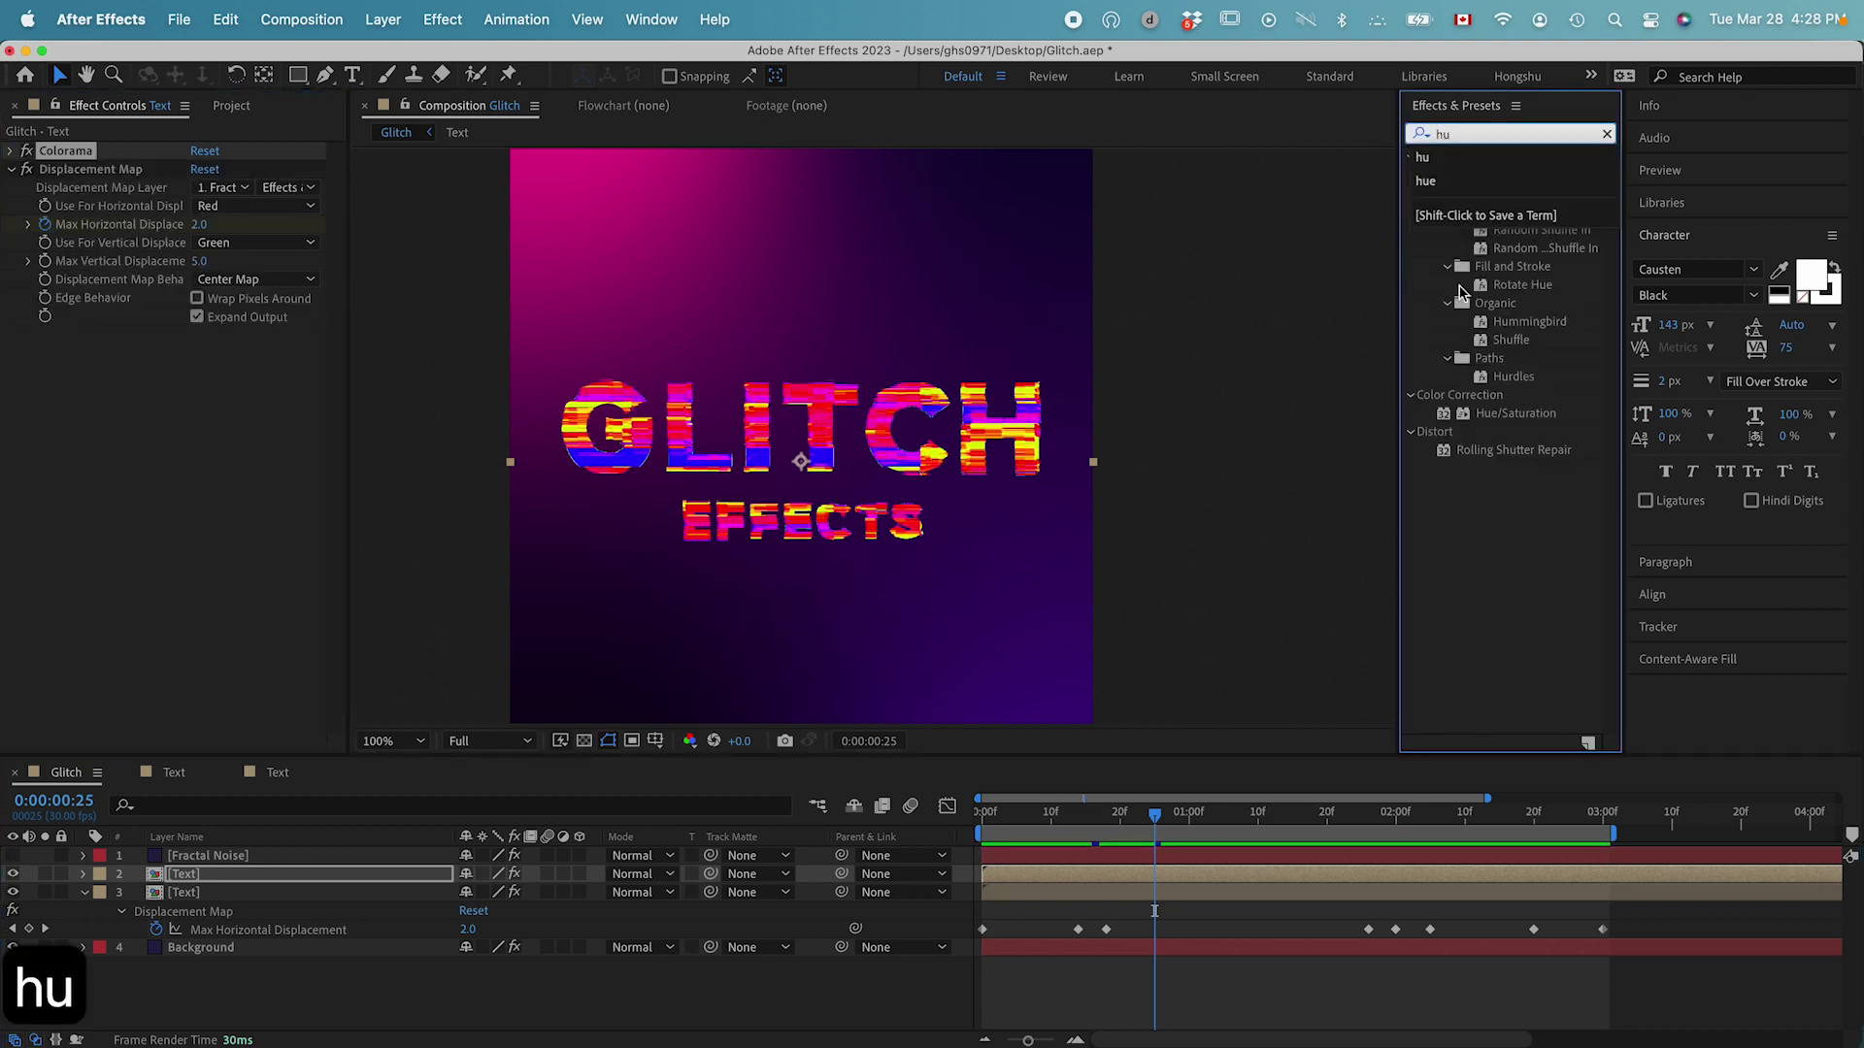
{"action": "double_click", "coordinate": [1515, 414]}
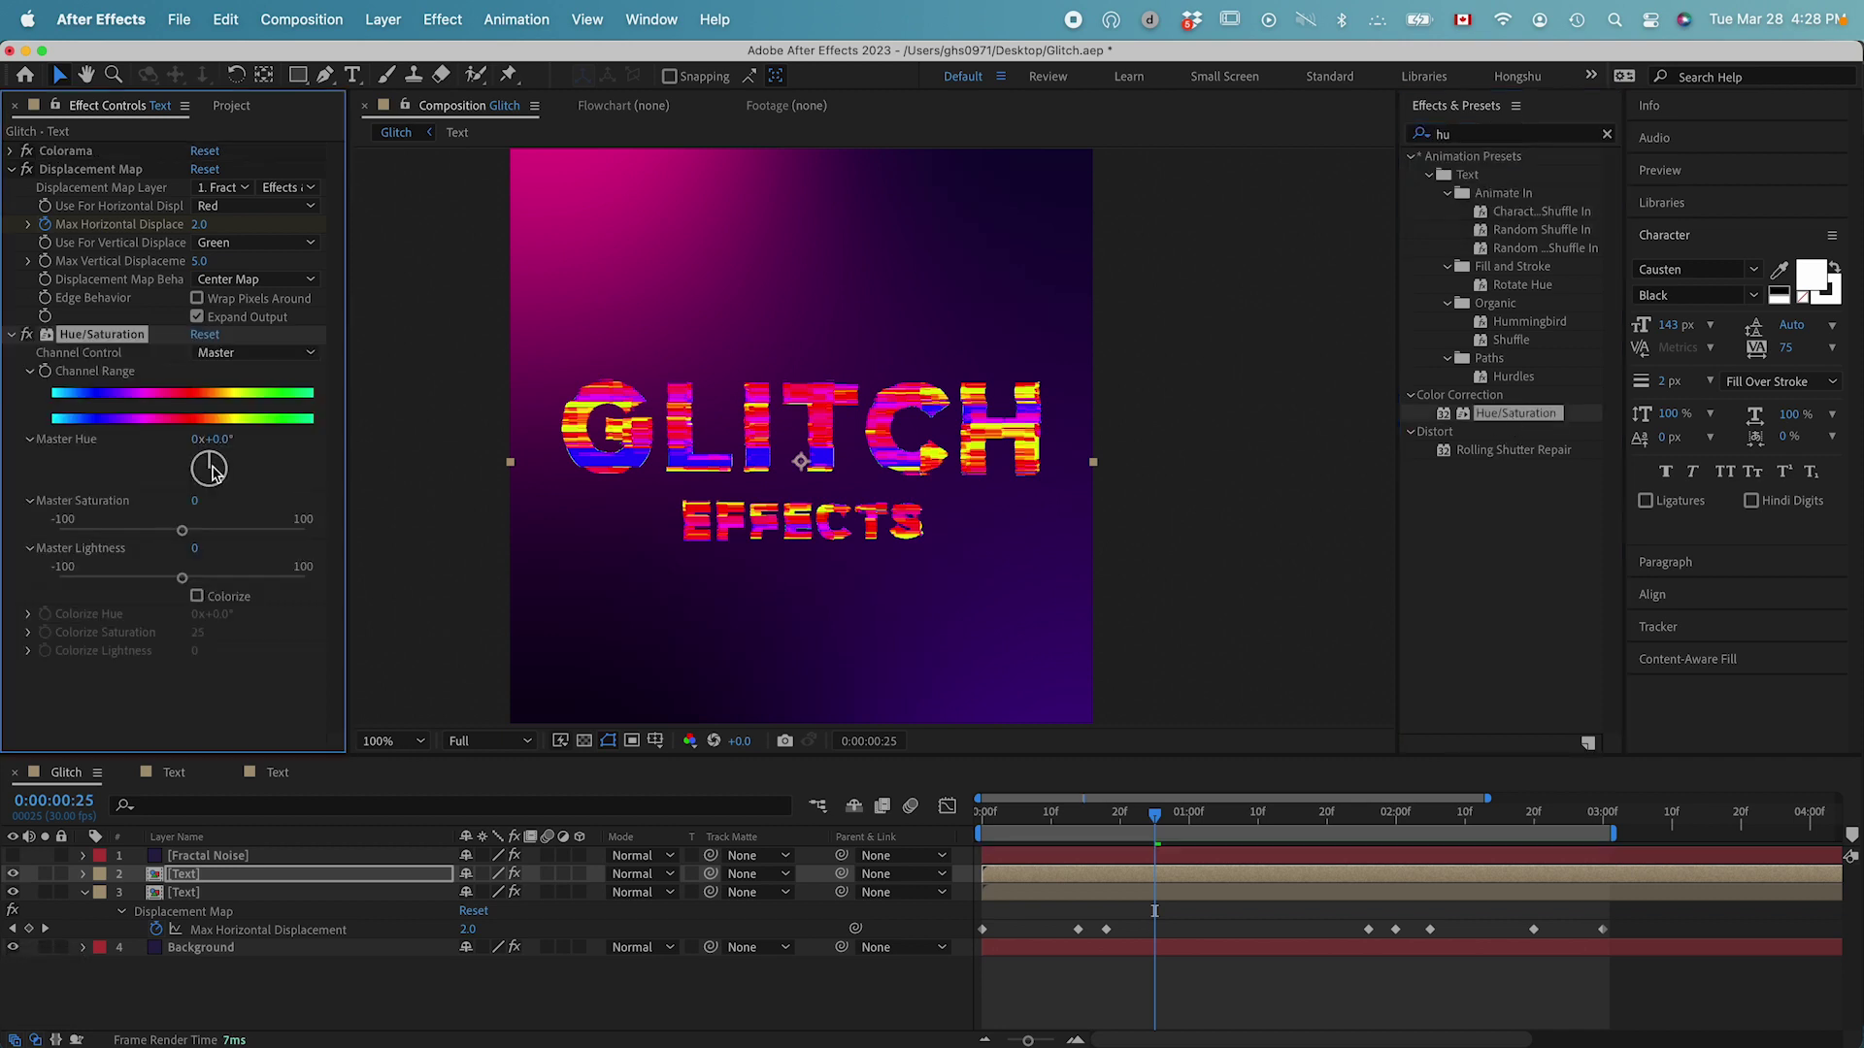
{"action": "mouse_move", "coordinate": [212, 462]}
{"action": "left_mouse_down"}
{"action": "mouse_move", "coordinate": [224, 495]}
{"action": "mouse_move", "coordinate": [195, 493]}
{"action": "mouse_move", "coordinate": [177, 453]}
{"action": "left_mouse_up"}
{"action": "left_click_drag", "start_coordinate": [181, 530], "coordinate": [170, 530]}
{"action": "left_click_drag", "start_coordinate": [182, 578], "coordinate": [176, 578]}
{"action": "key", "text": "super+minus"}
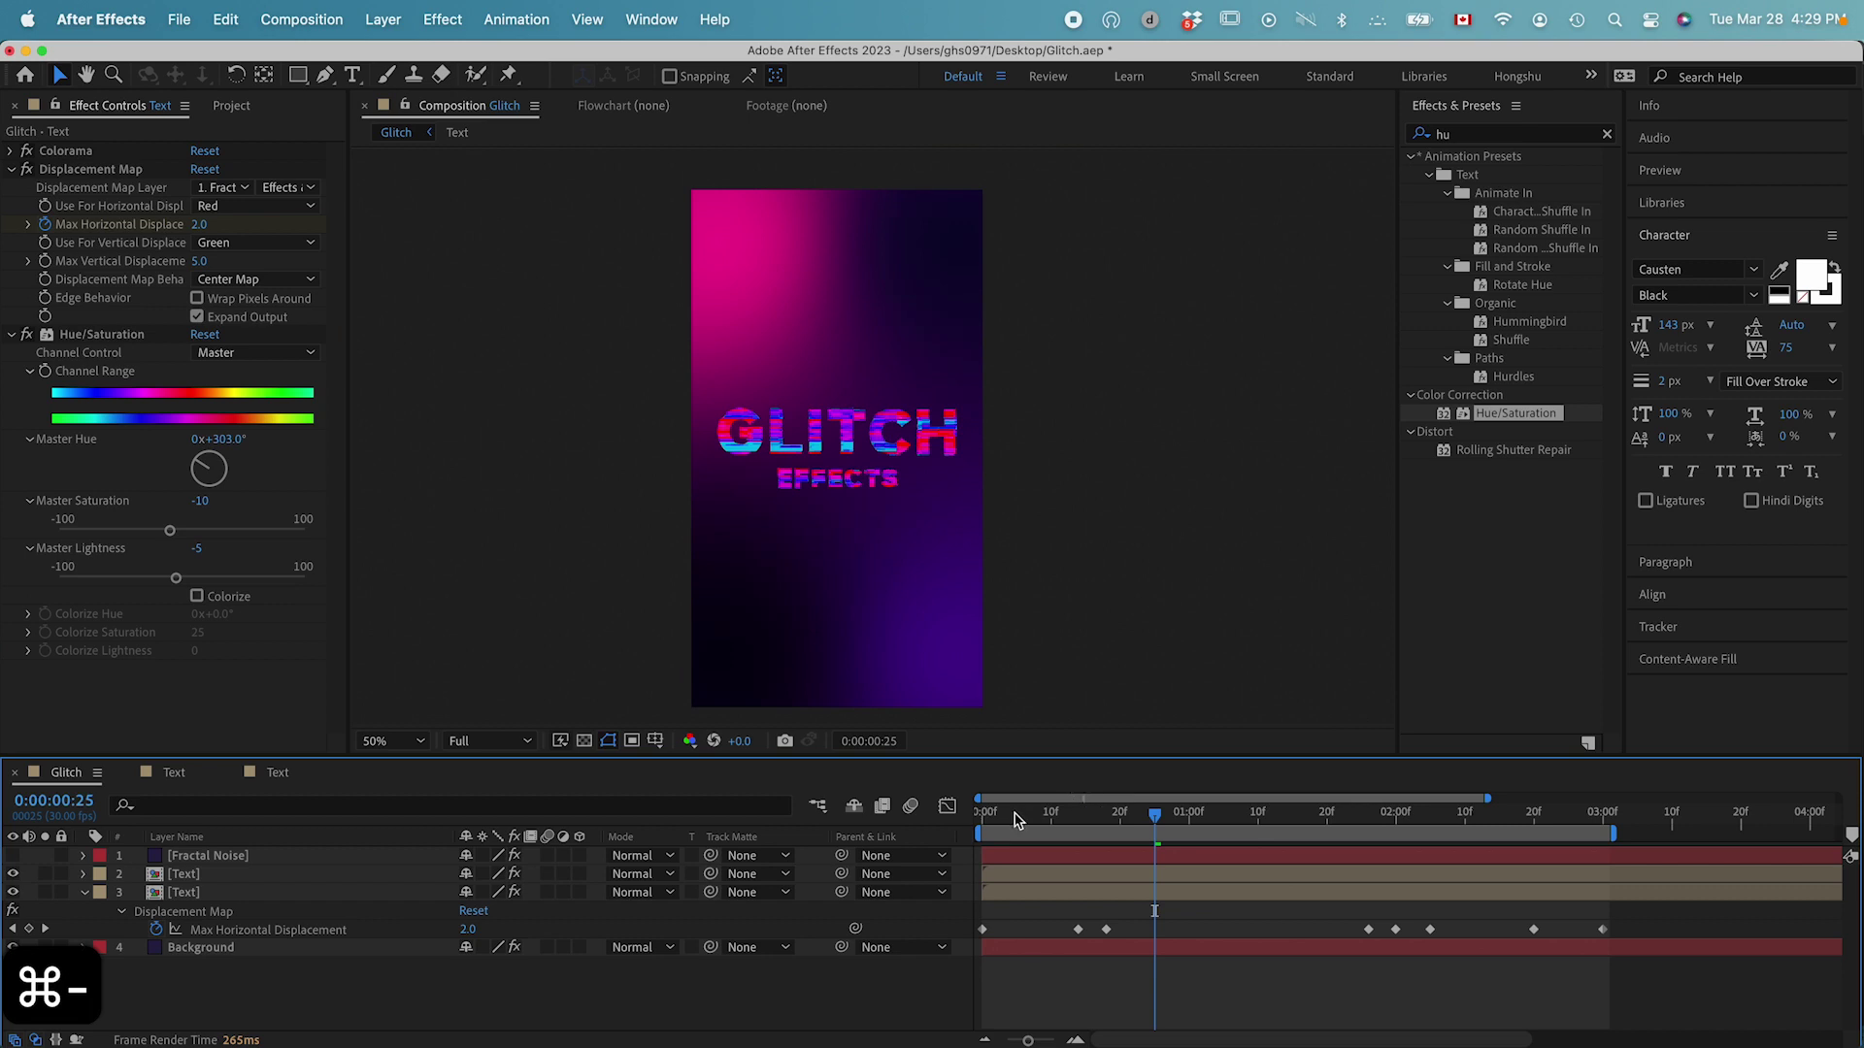
{"action": "left_click_drag", "start_coordinate": [1014, 820], "coordinate": [1126, 808]}
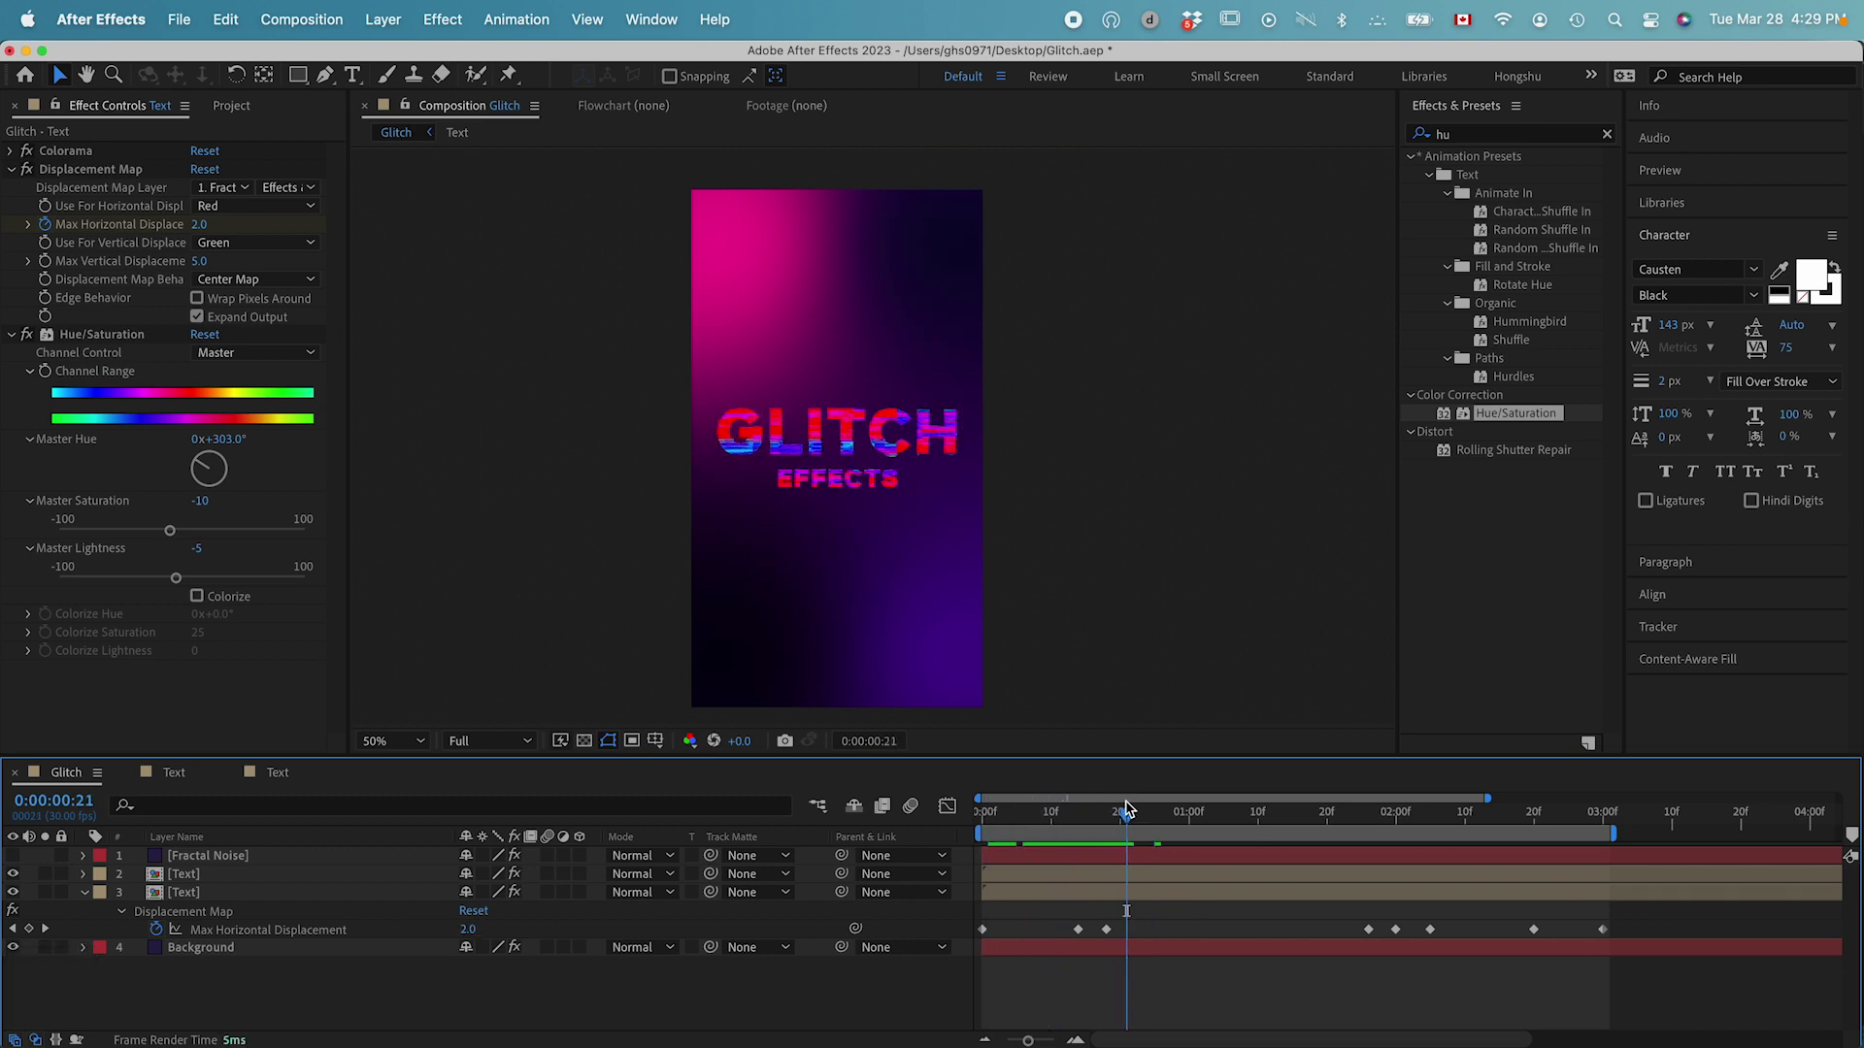
Step: Scale the upper Text layer up to about 143% and reveal its keyframed properties
{"action": "left_click", "coordinate": [212, 876]}
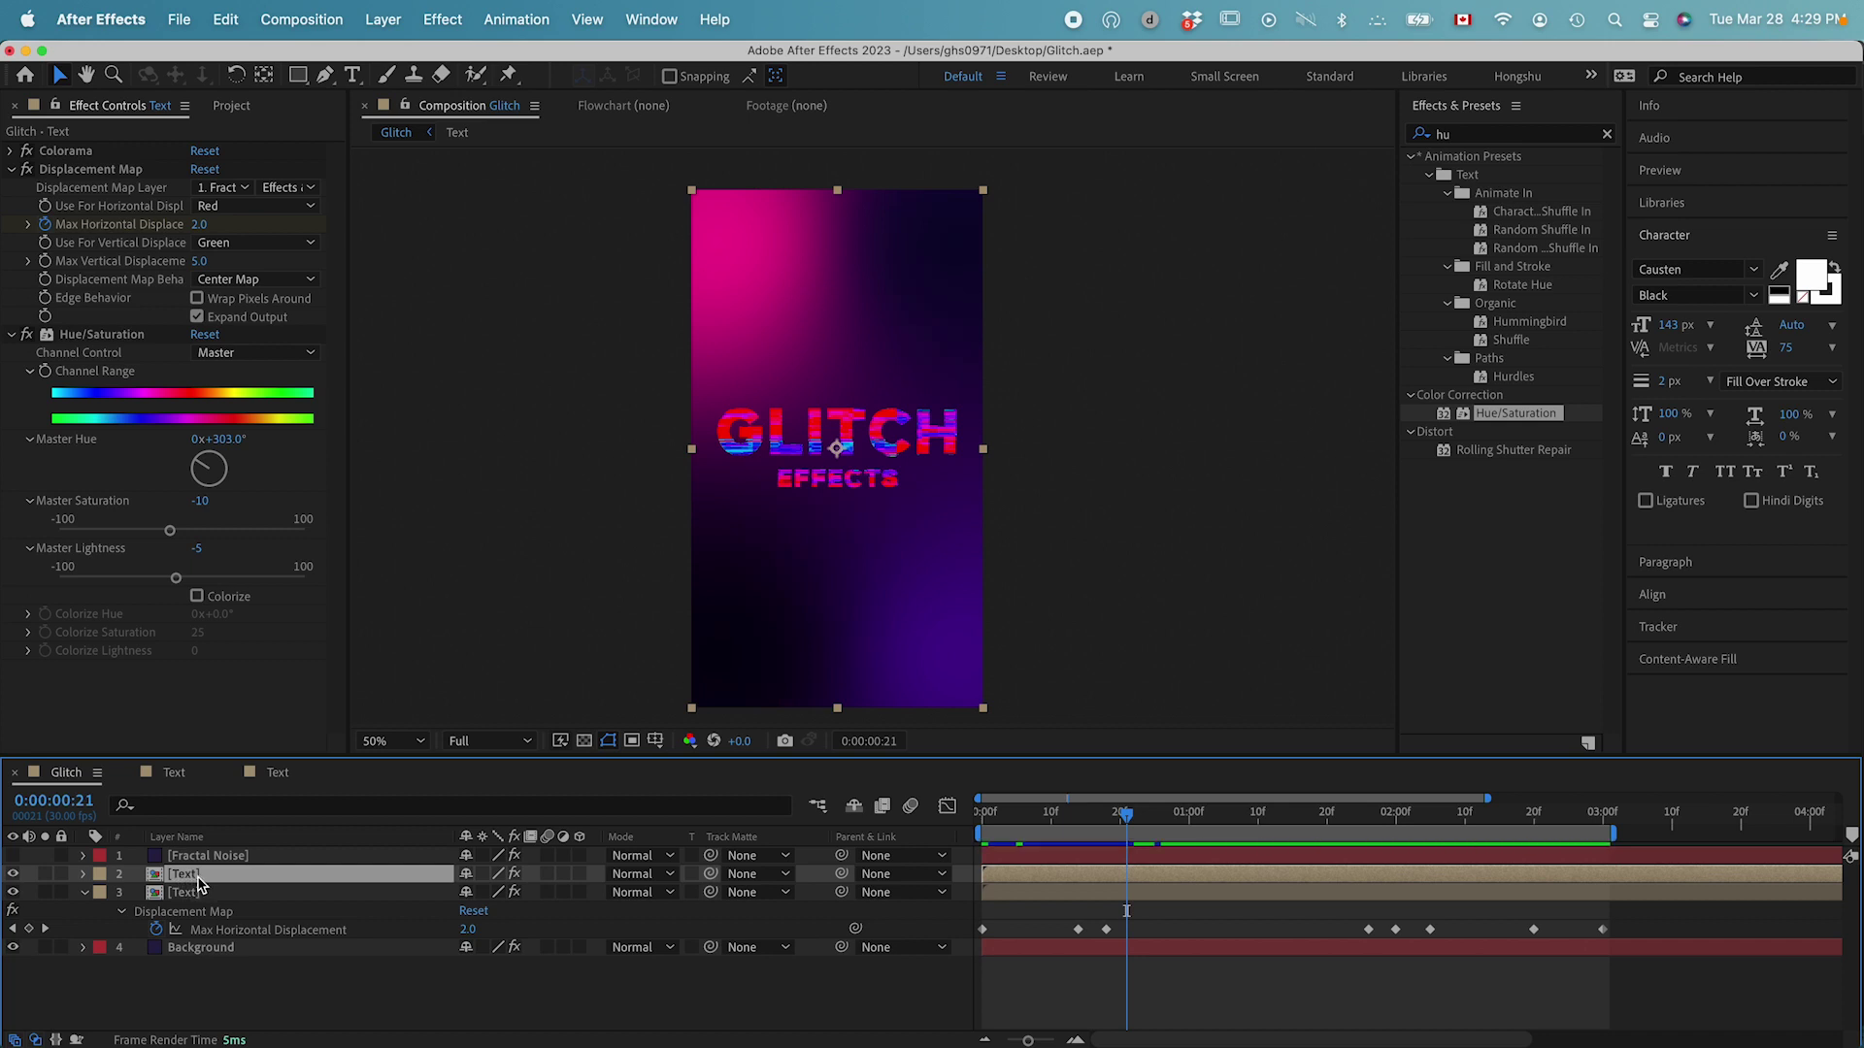
{"action": "key", "text": "s"}
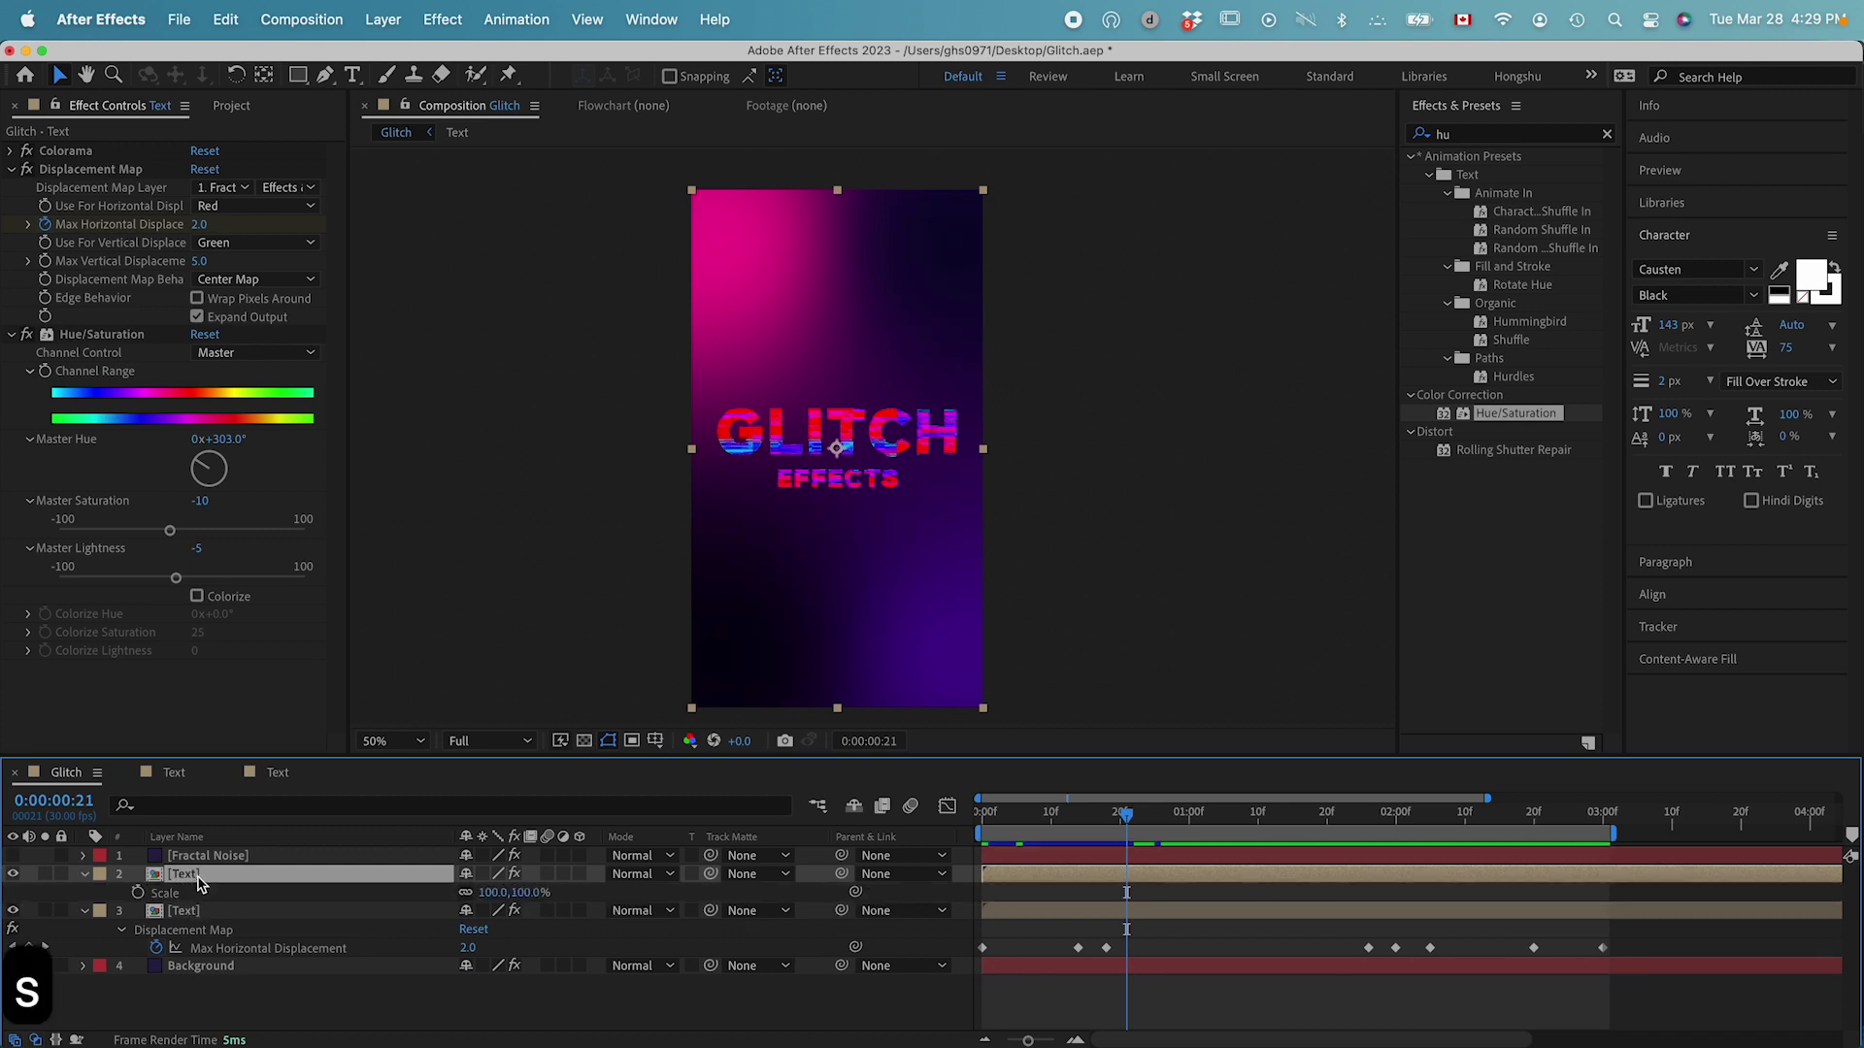
{"action": "left_click_drag", "start_coordinate": [486, 893], "coordinate": [566, 893]}
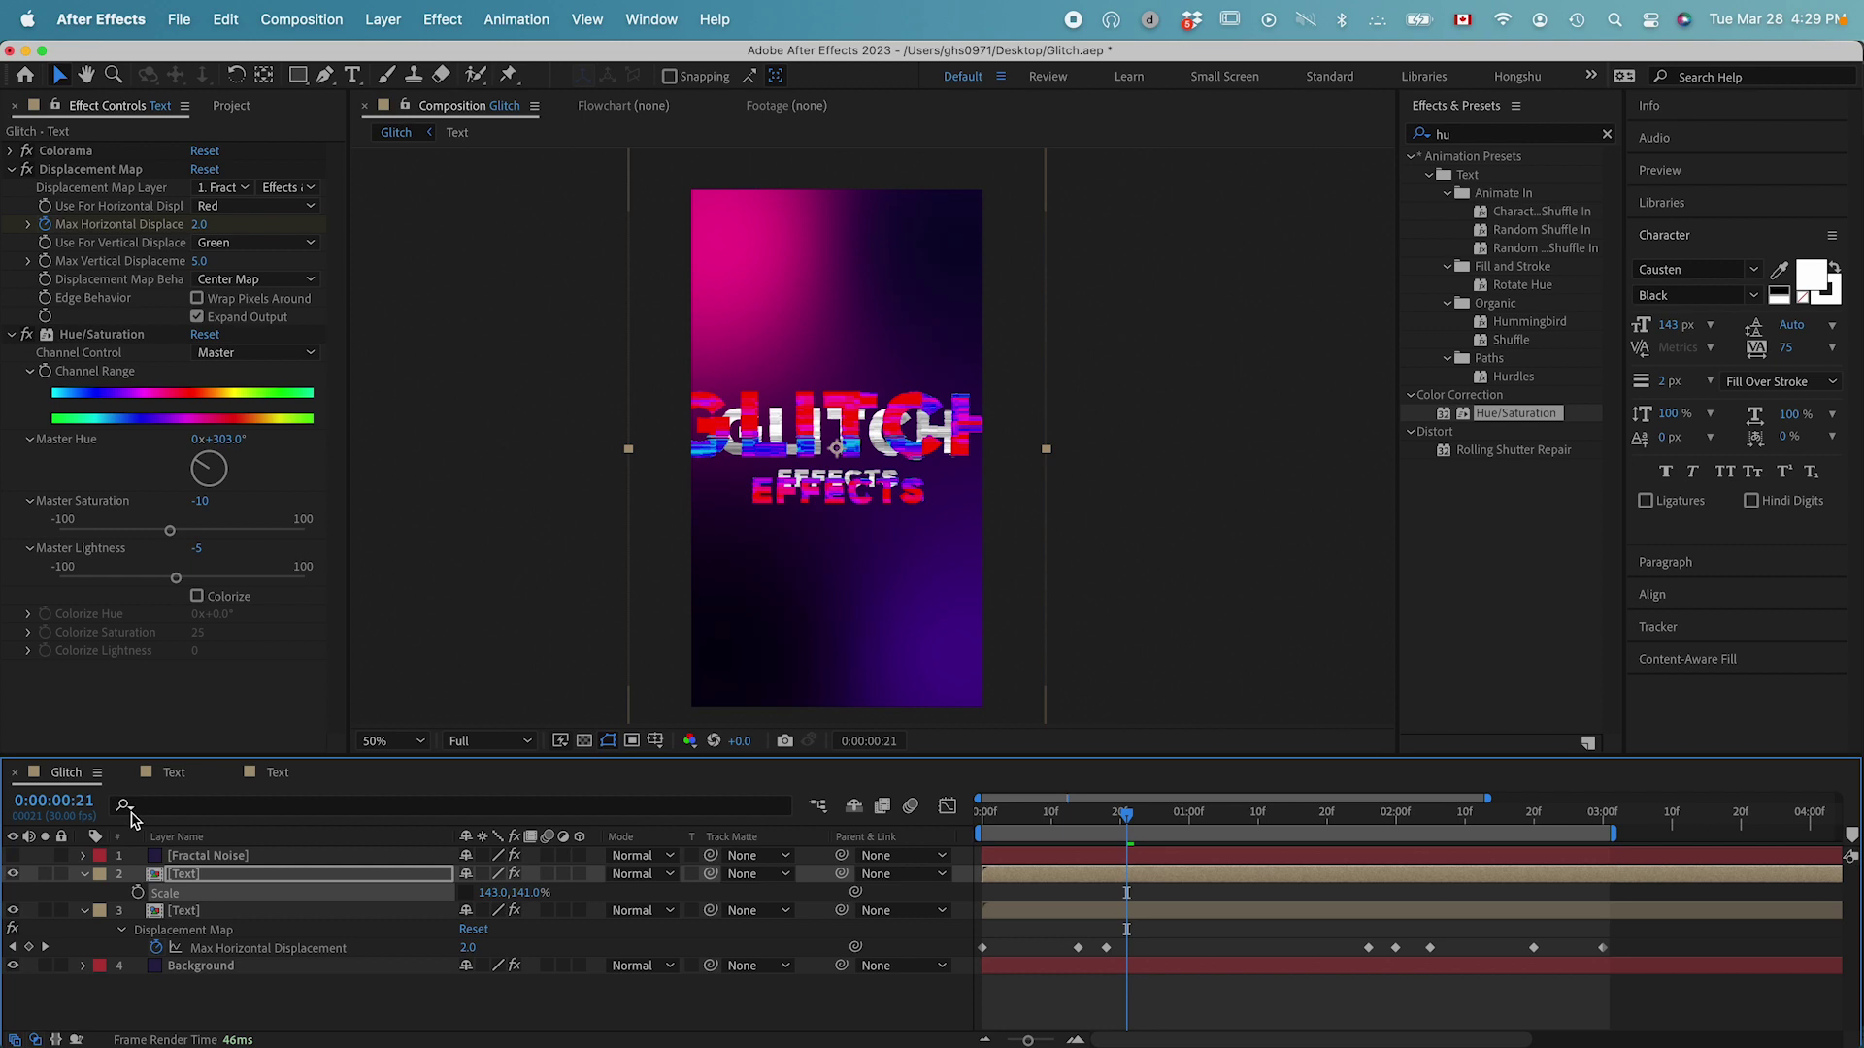
{"action": "key", "text": "u"}
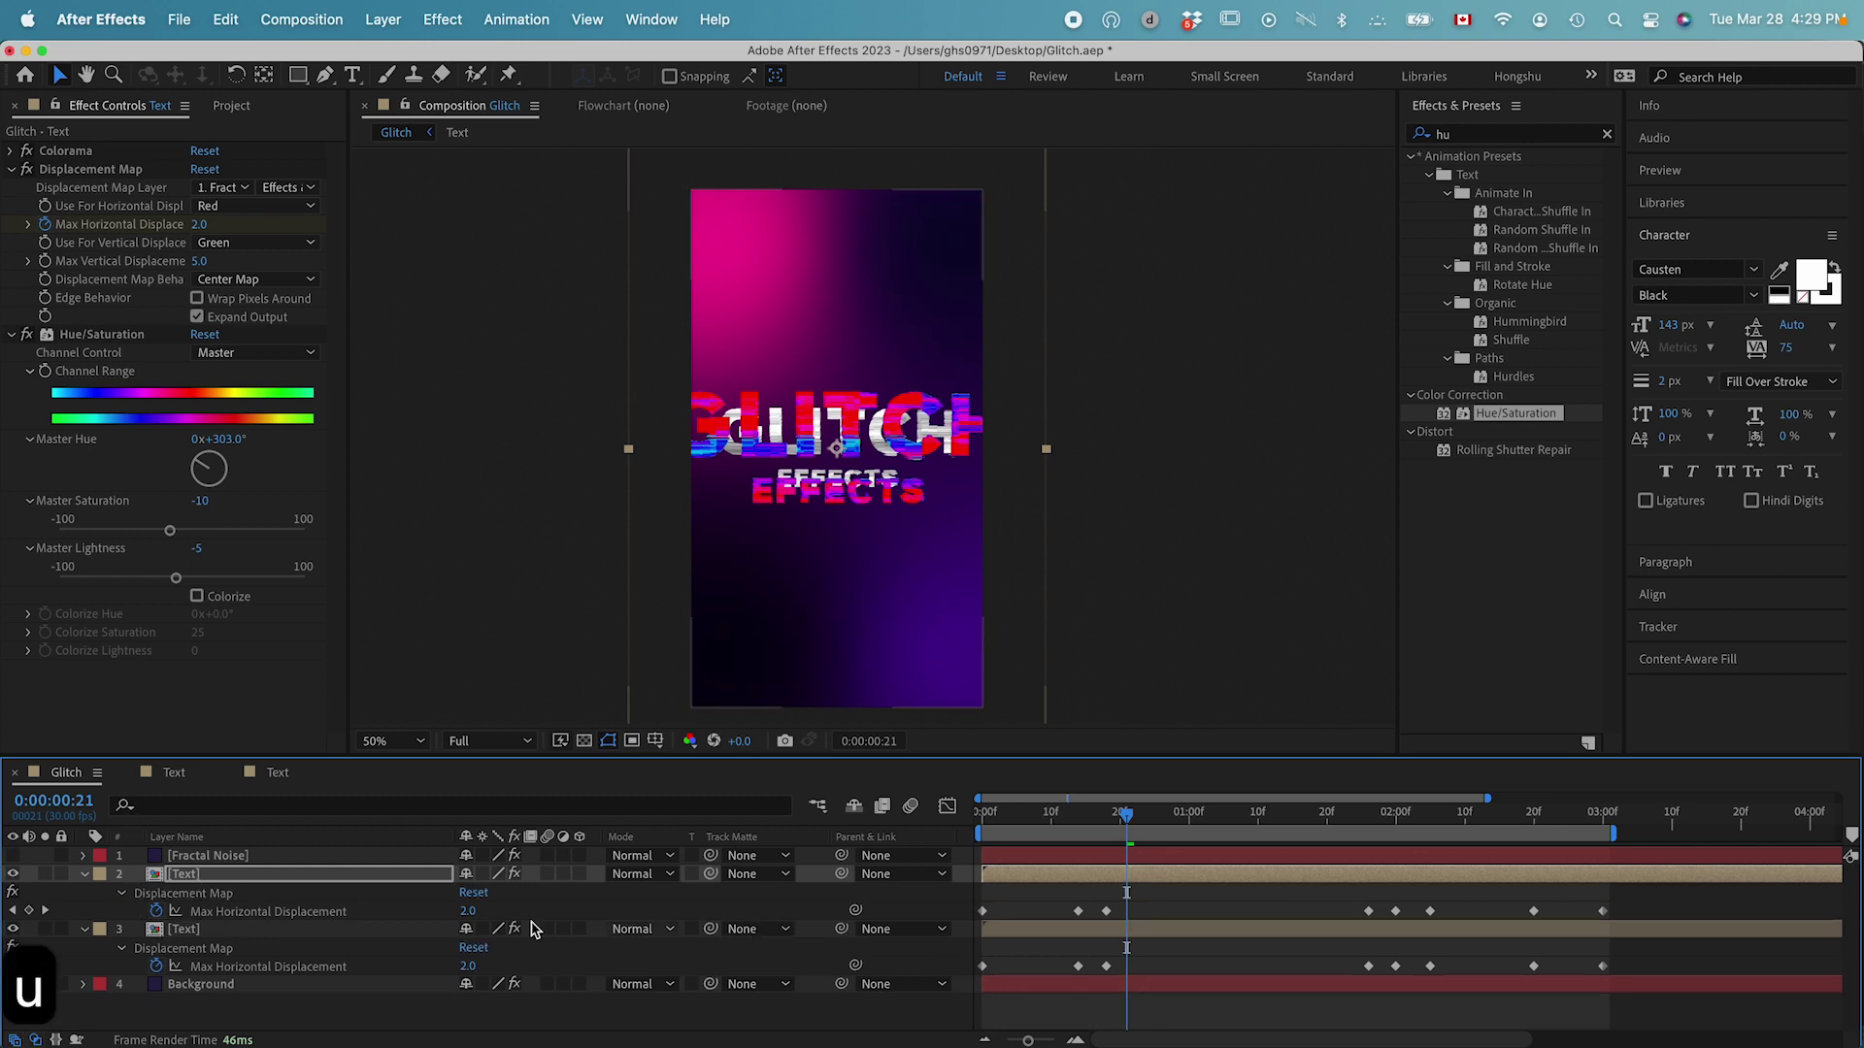
Step: Remove the horizontal displacement keyframes and set Max Horizontal to 400, Max Vertical to about 508
{"action": "left_click", "coordinate": [156, 913]}
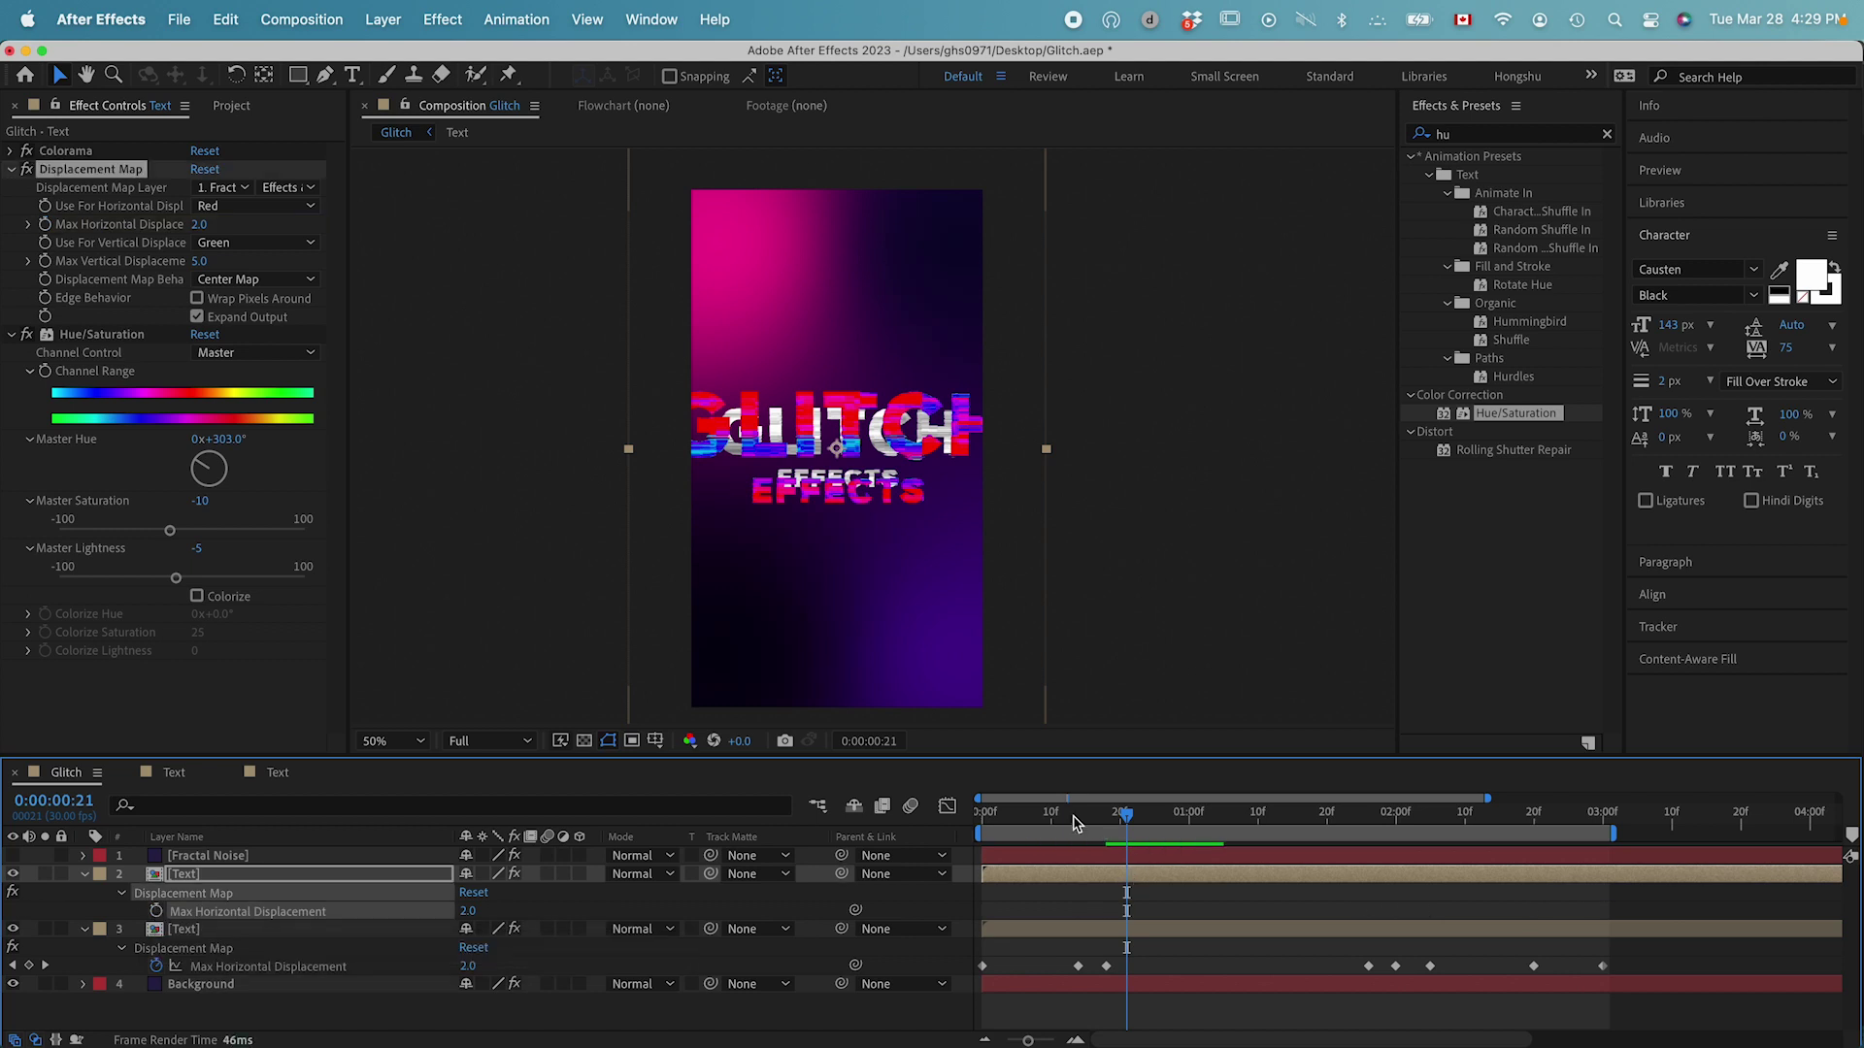
{"action": "left_click_drag", "start_coordinate": [1076, 823], "coordinate": [1065, 823]}
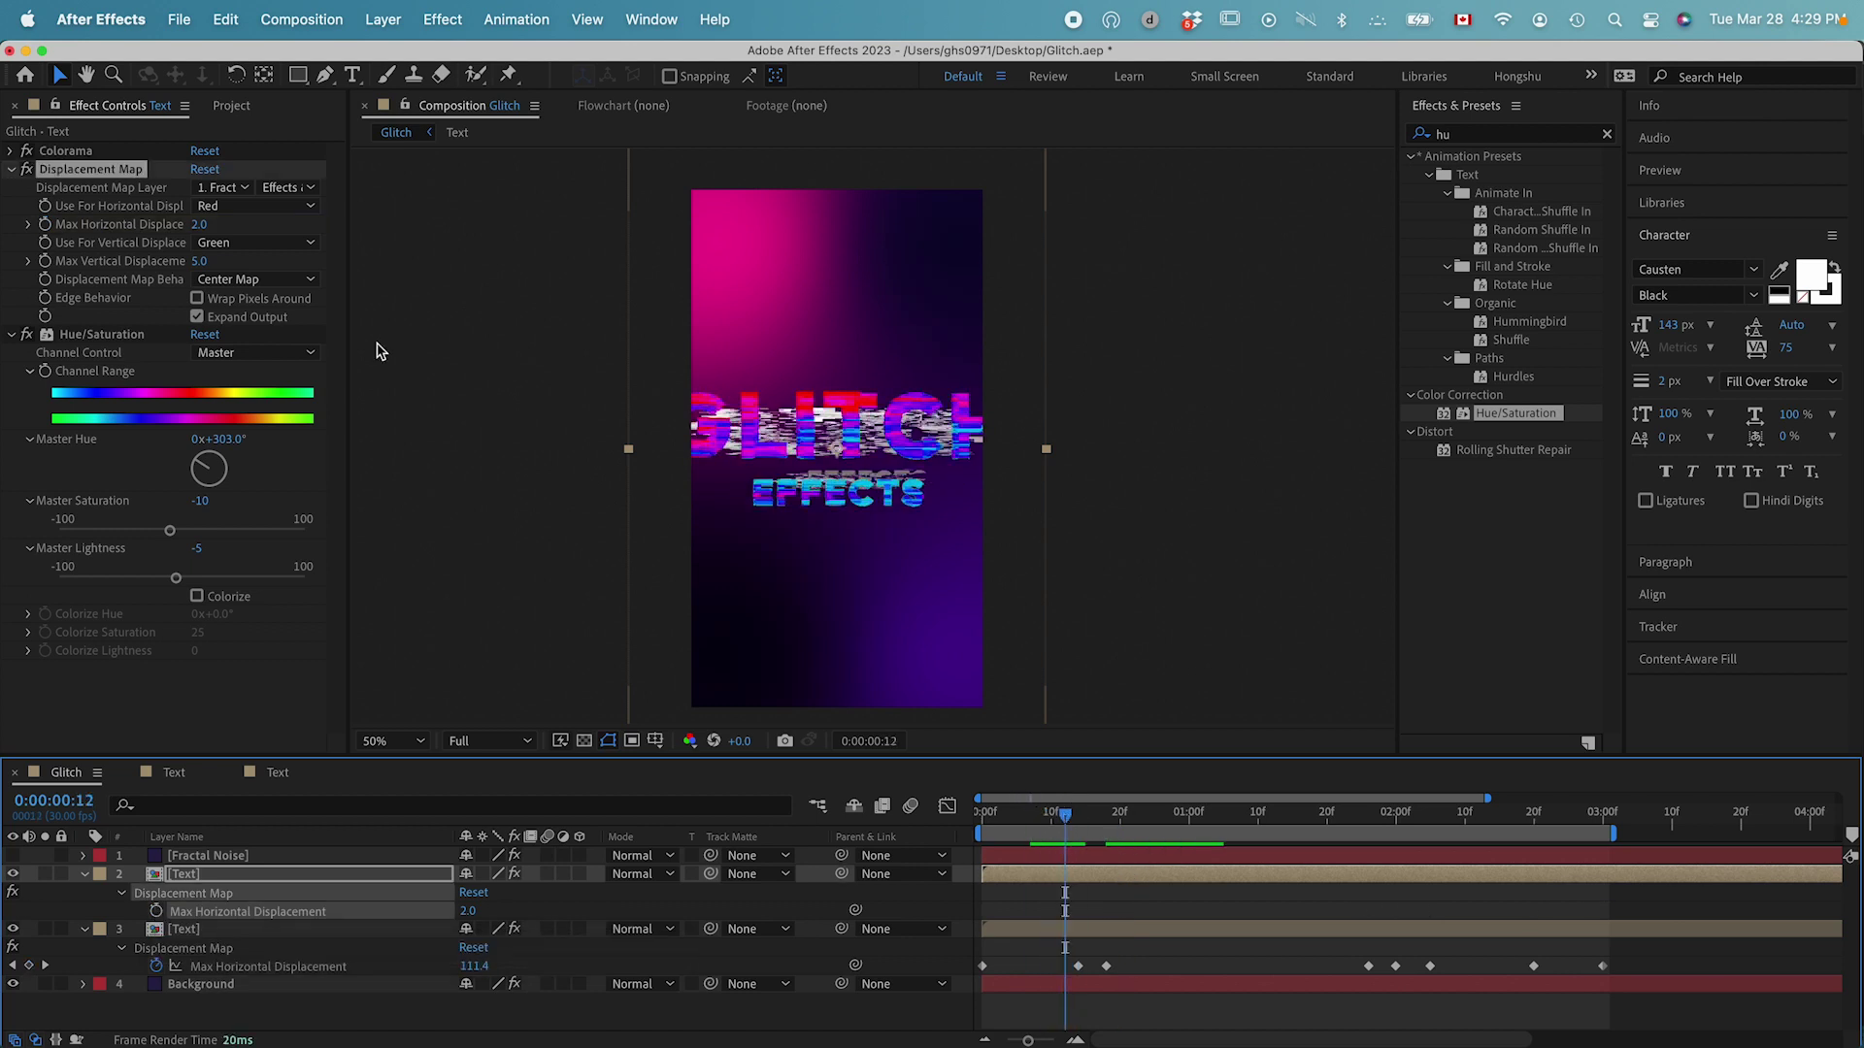
{"action": "left_click_drag", "start_coordinate": [200, 224], "coordinate": [468, 260]}
{"action": "left_click_drag", "start_coordinate": [202, 225], "coordinate": [213, 225]}
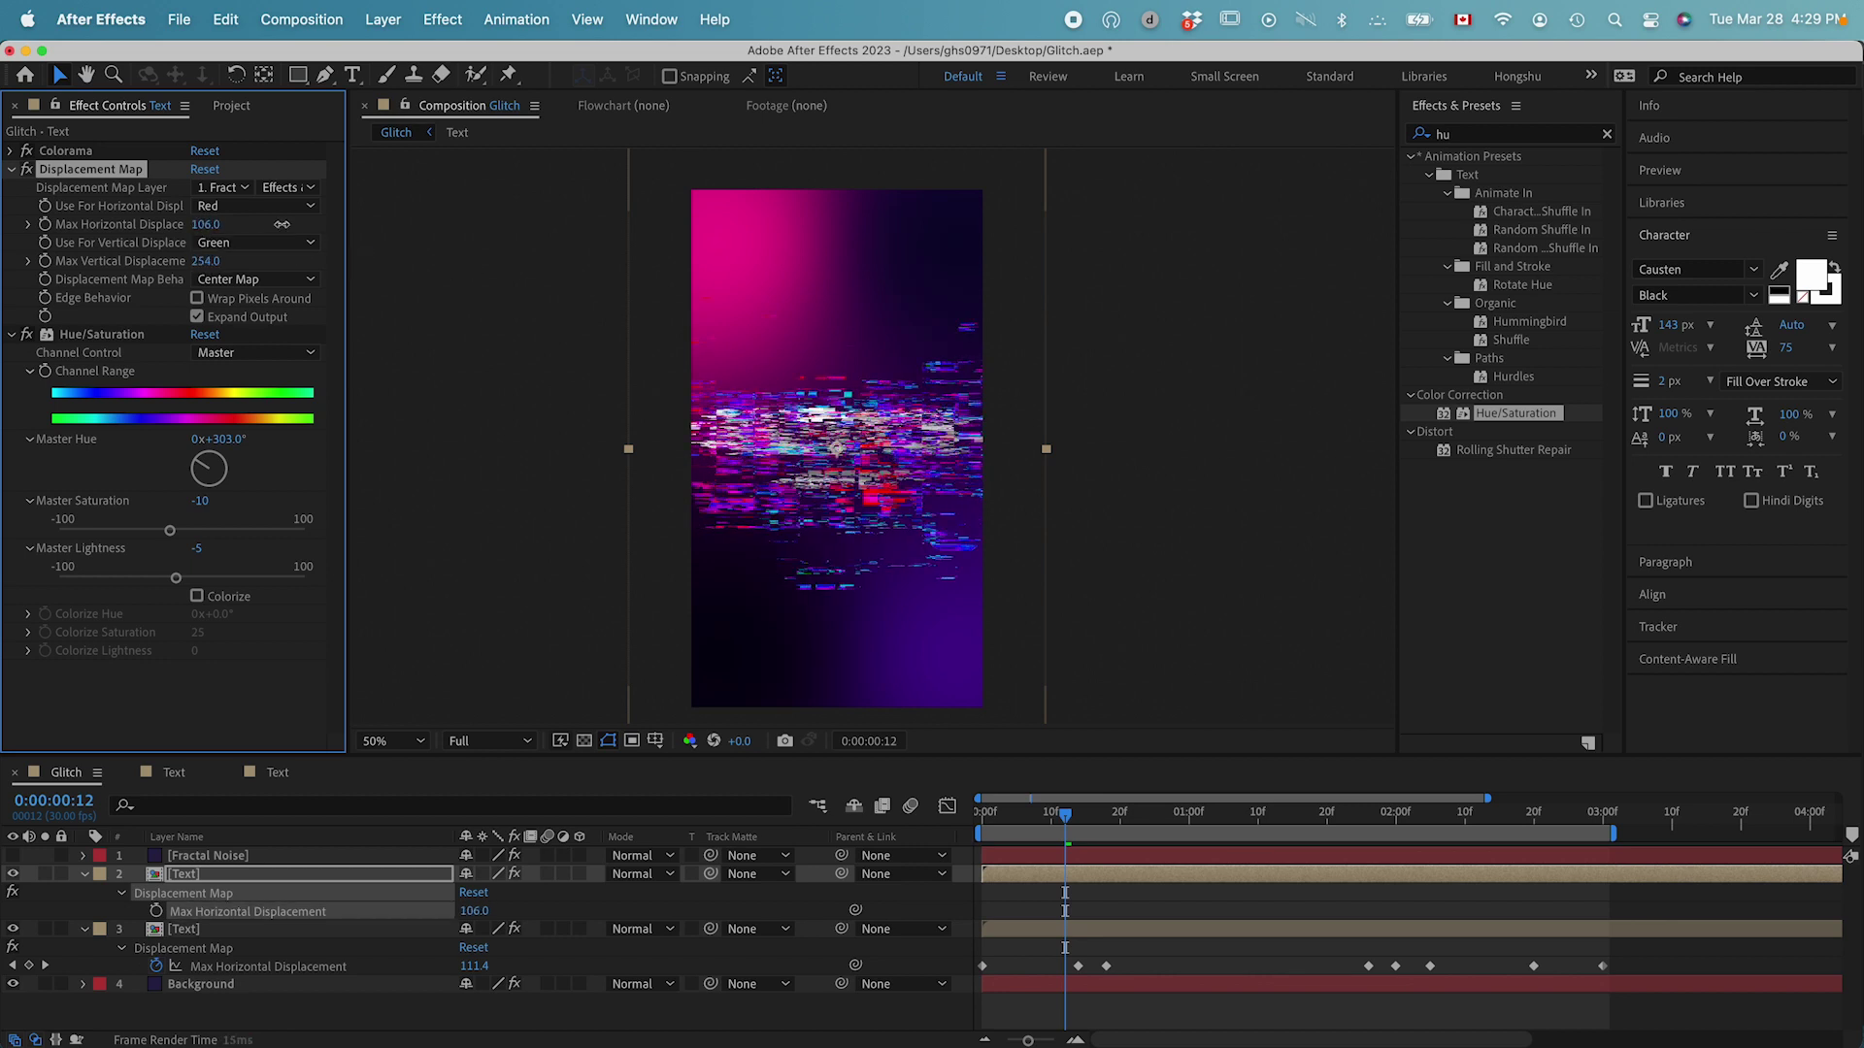
{"action": "left_click", "coordinate": [222, 241]}
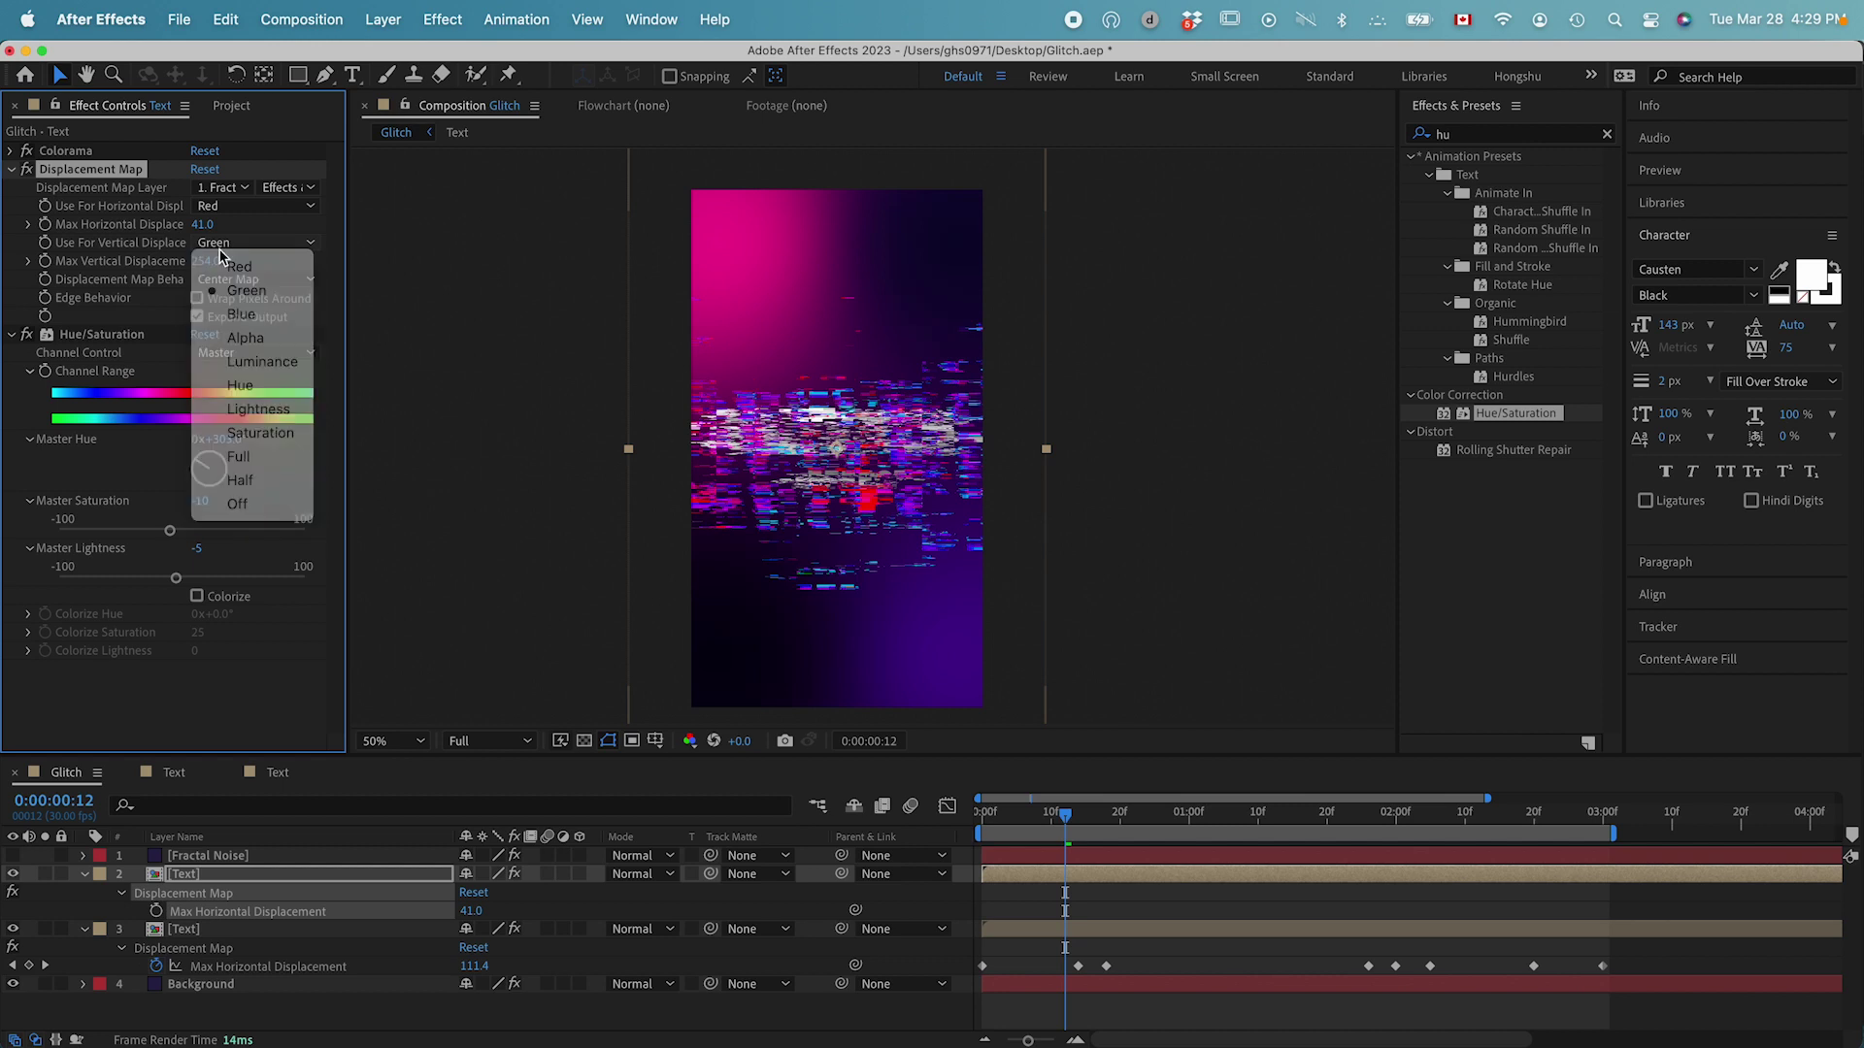
{"action": "left_click", "coordinate": [201, 225]}
{"action": "type", "text": "400"}
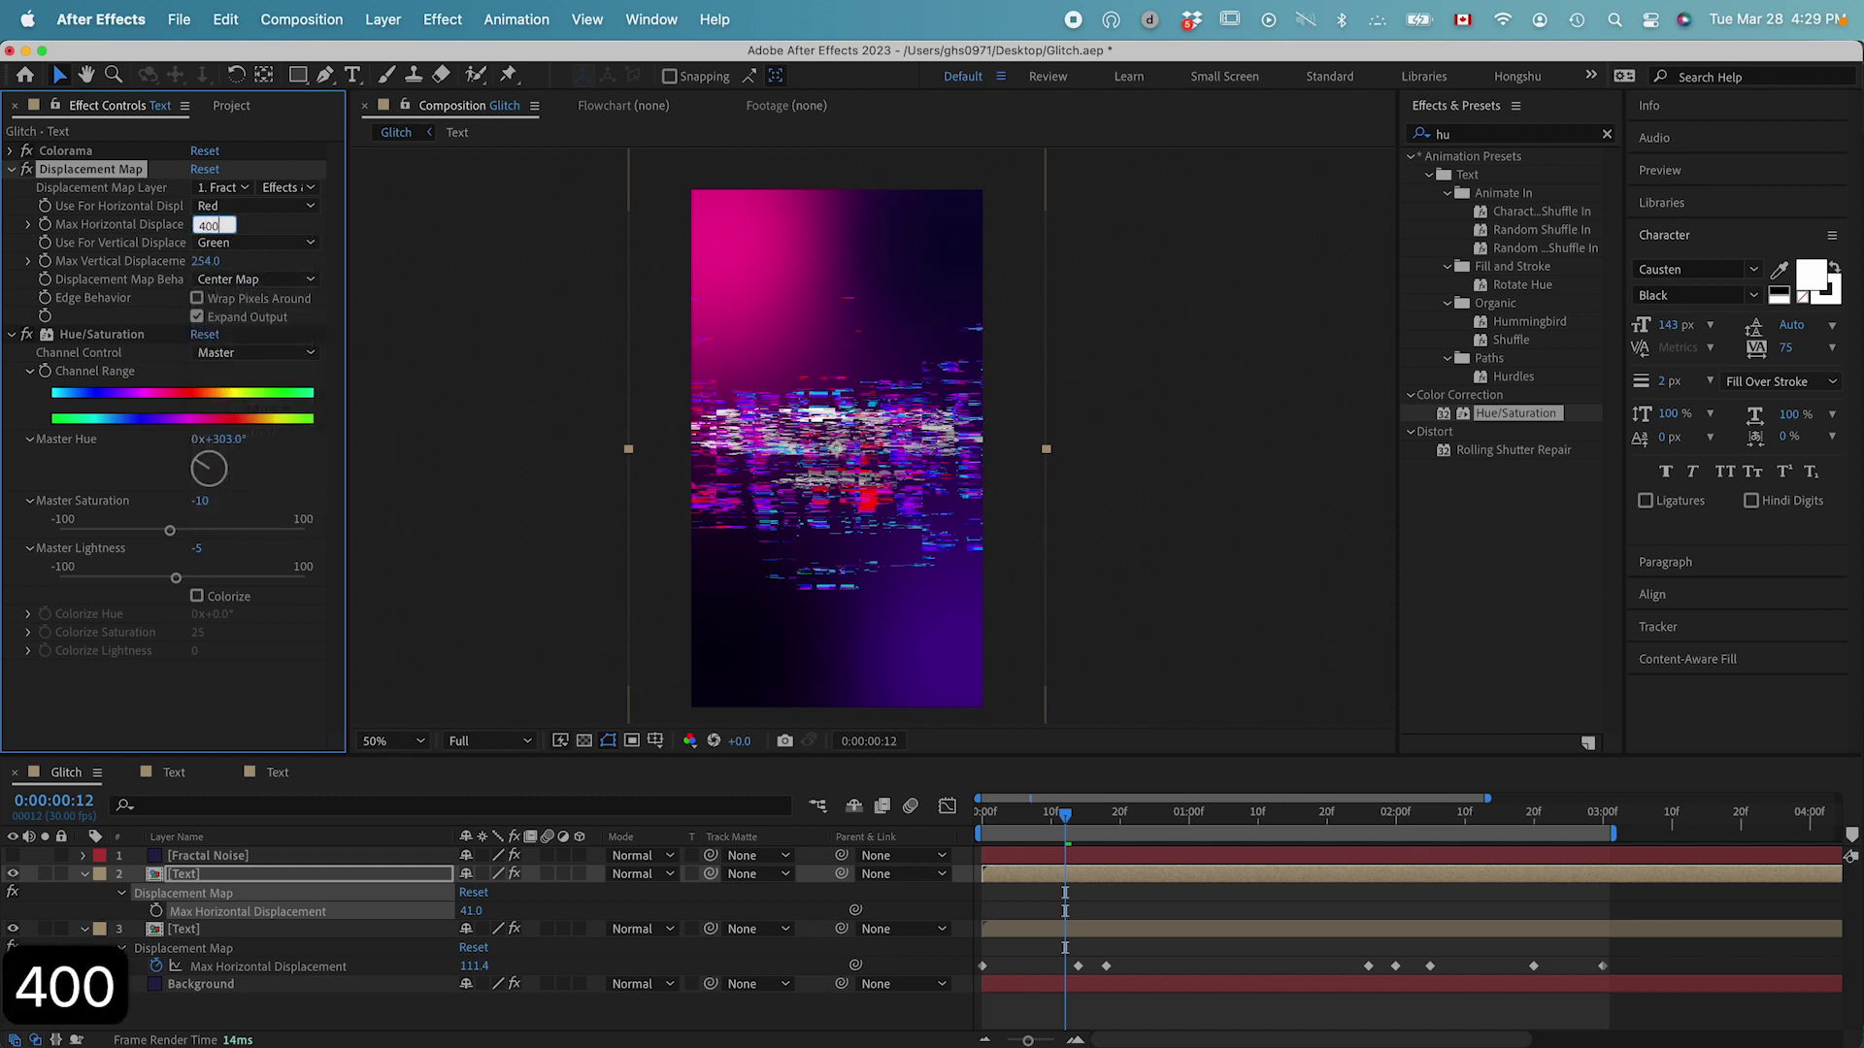
{"action": "key", "text": "Return"}
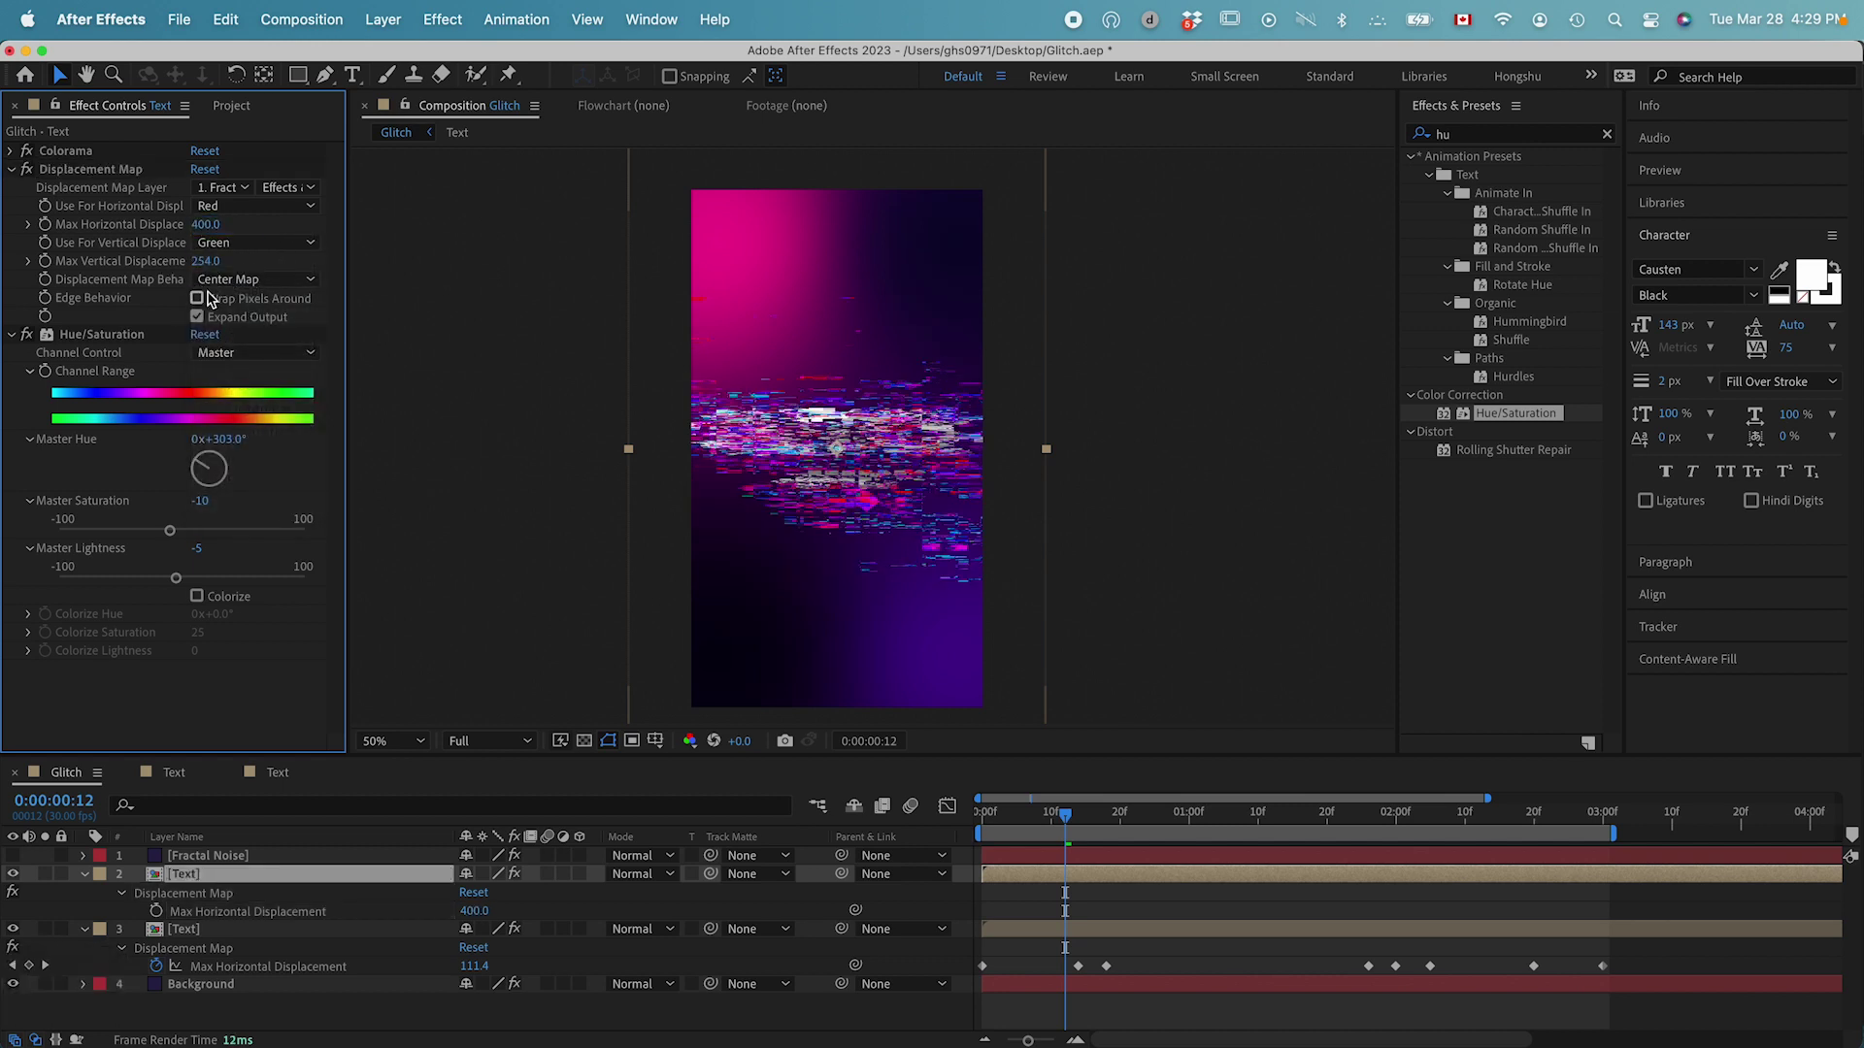
{"action": "left_click_drag", "start_coordinate": [206, 261], "coordinate": [478, 258]}
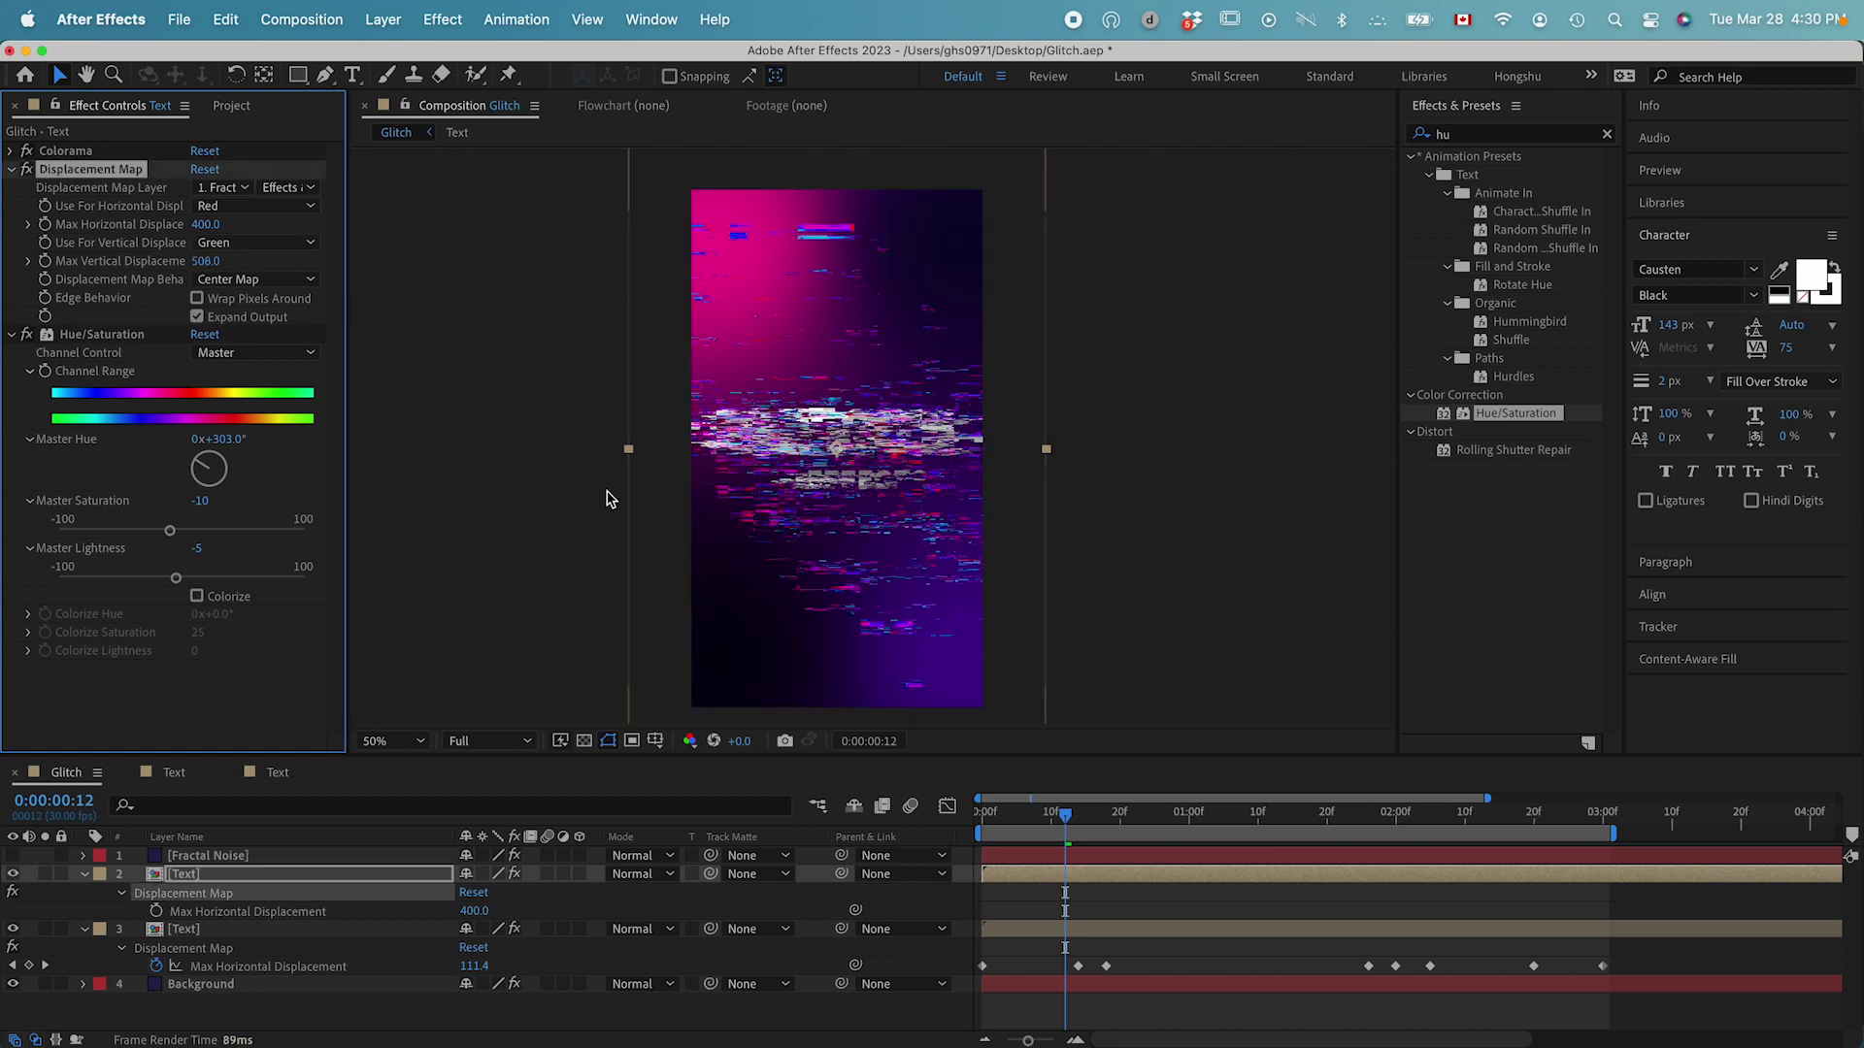
Step: Scale the upper Text layer to 350 × 400%
{"action": "left_click", "coordinate": [287, 880]}
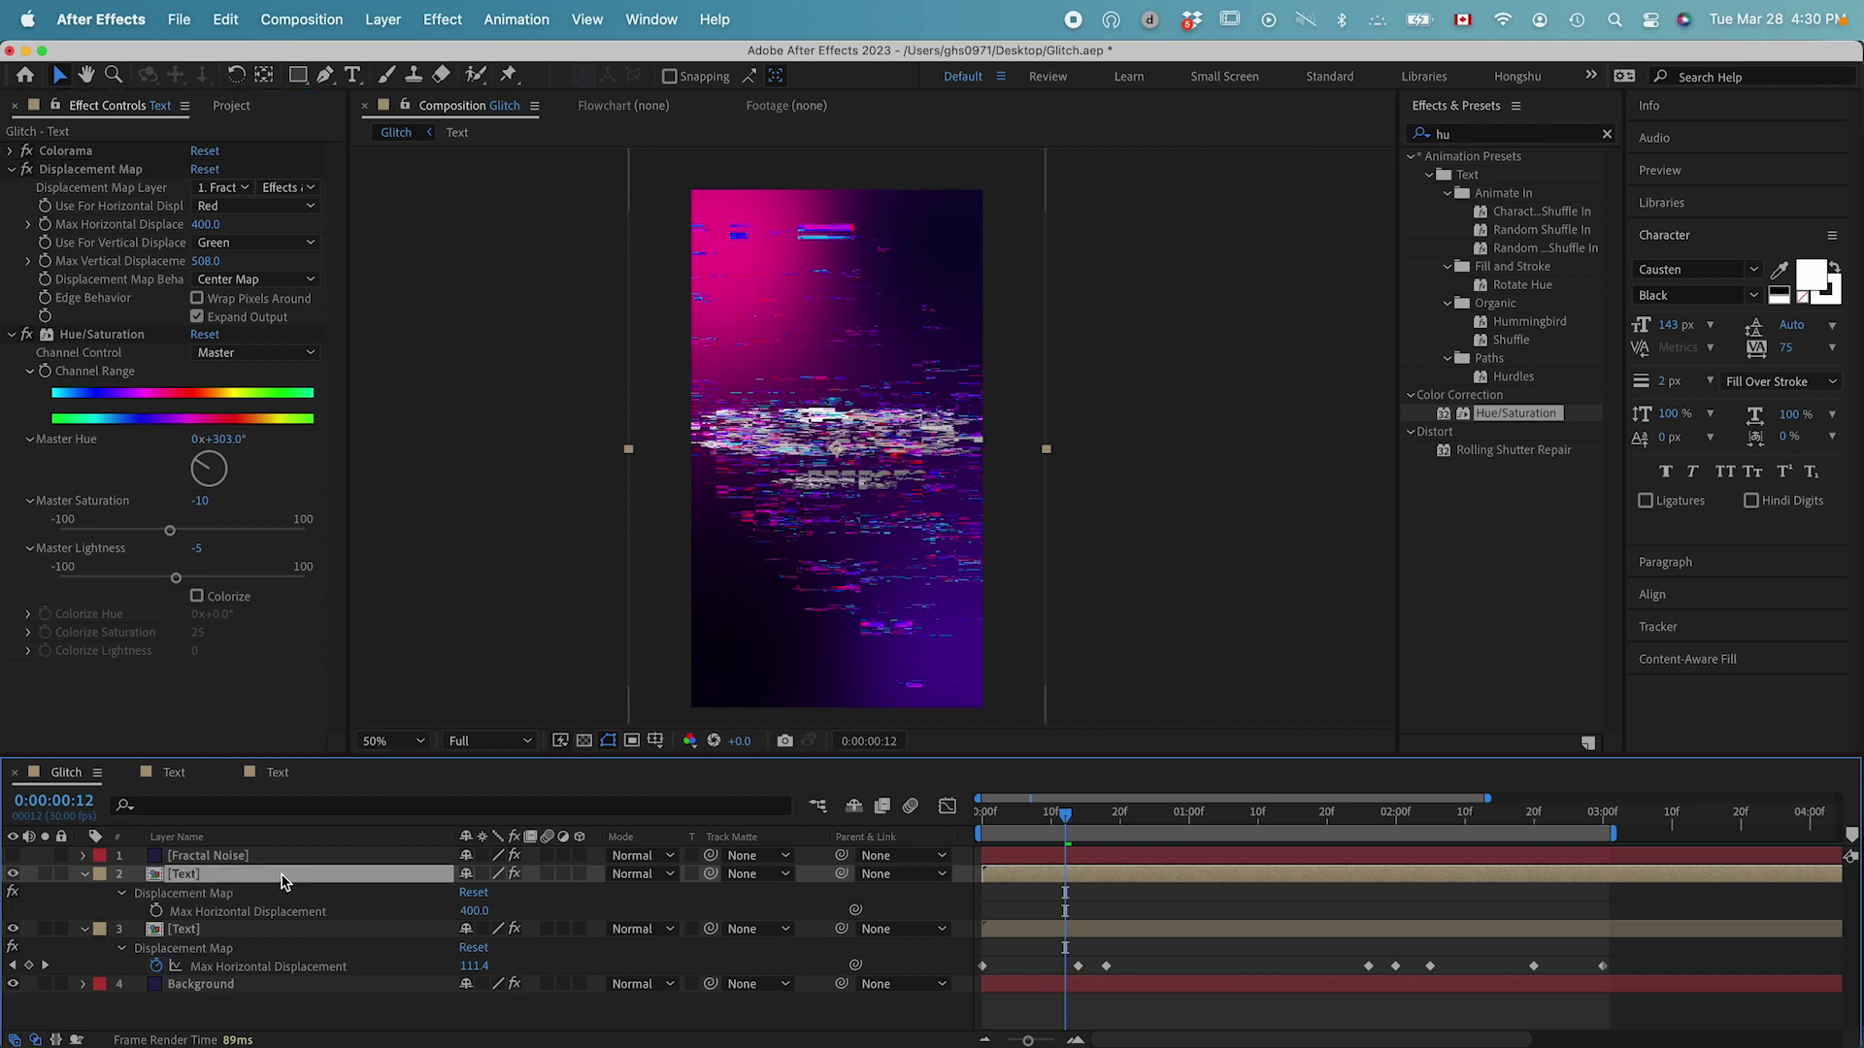
{"action": "key", "text": "s"}
{"action": "left_click_drag", "start_coordinate": [490, 929], "coordinate": [544, 929]}
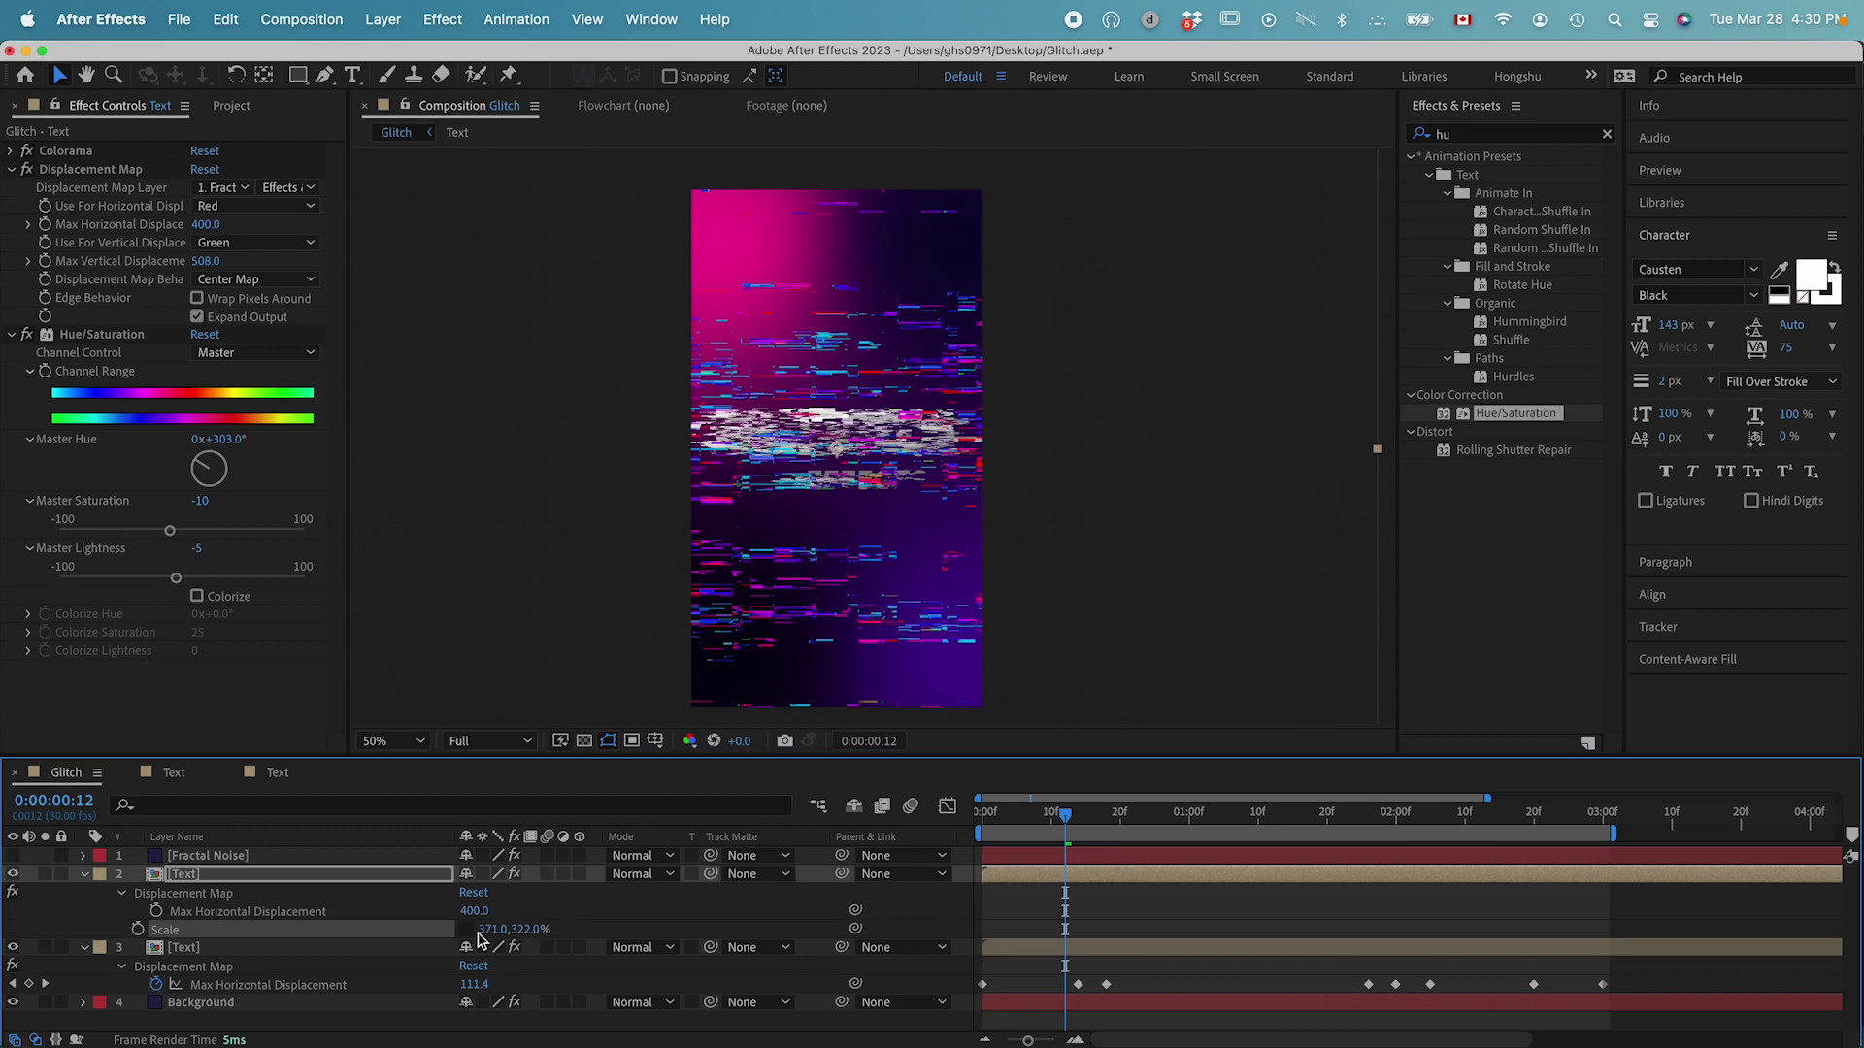
{"action": "left_click", "coordinate": [495, 929]}
{"action": "type", "text": "350"}
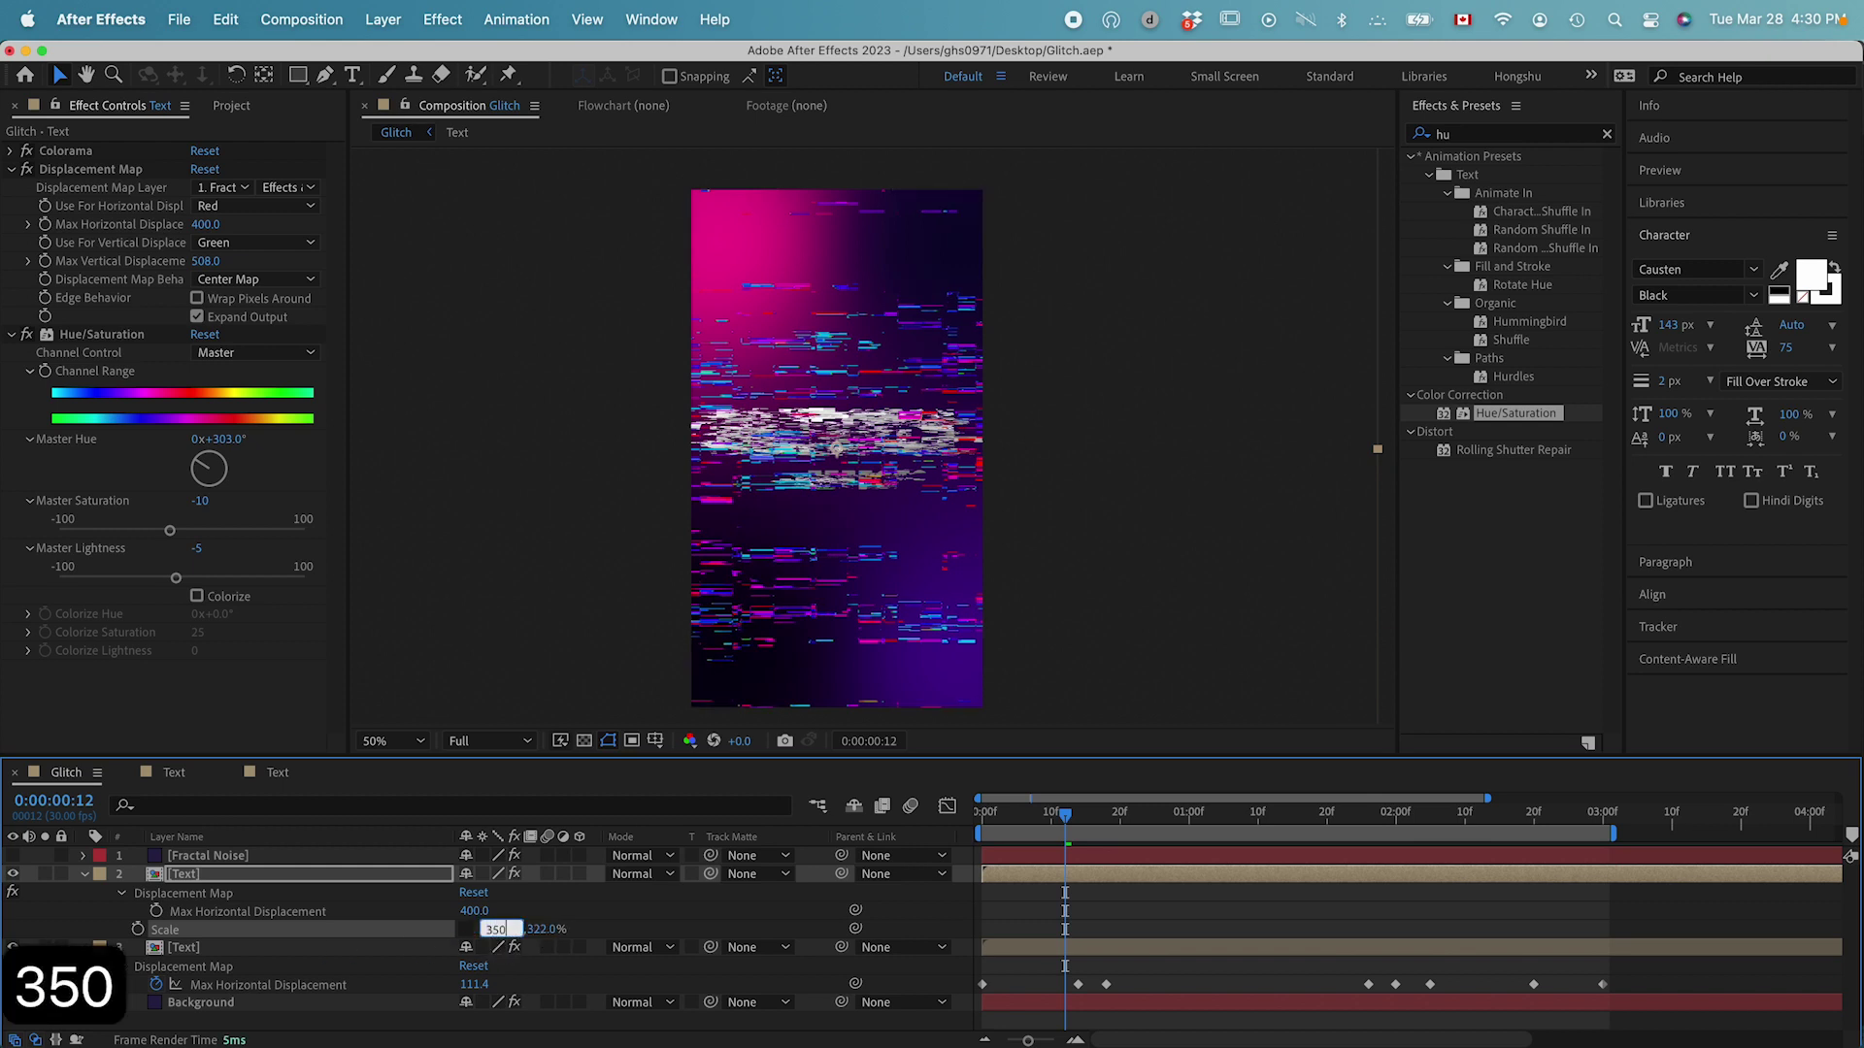
{"action": "key", "text": "Tab"}
{"action": "type", "text": "400"}
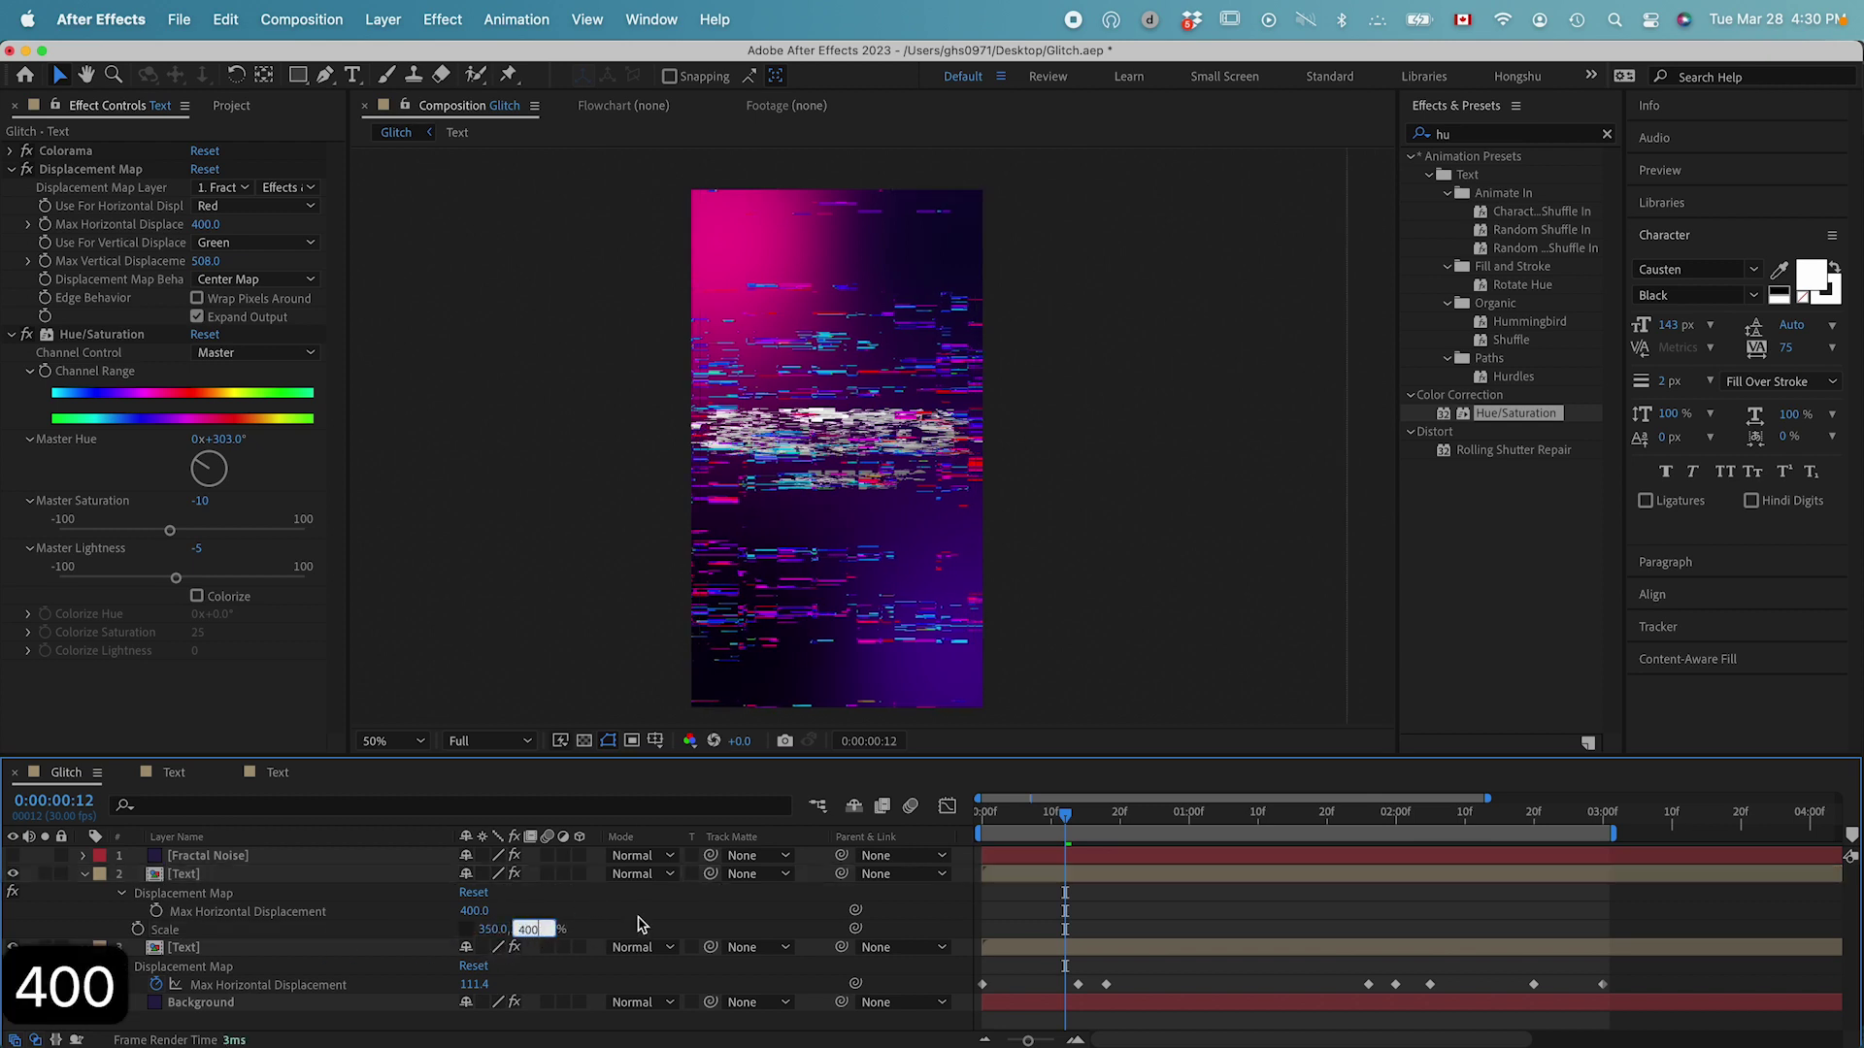
{"action": "left_click", "coordinate": [641, 923]}
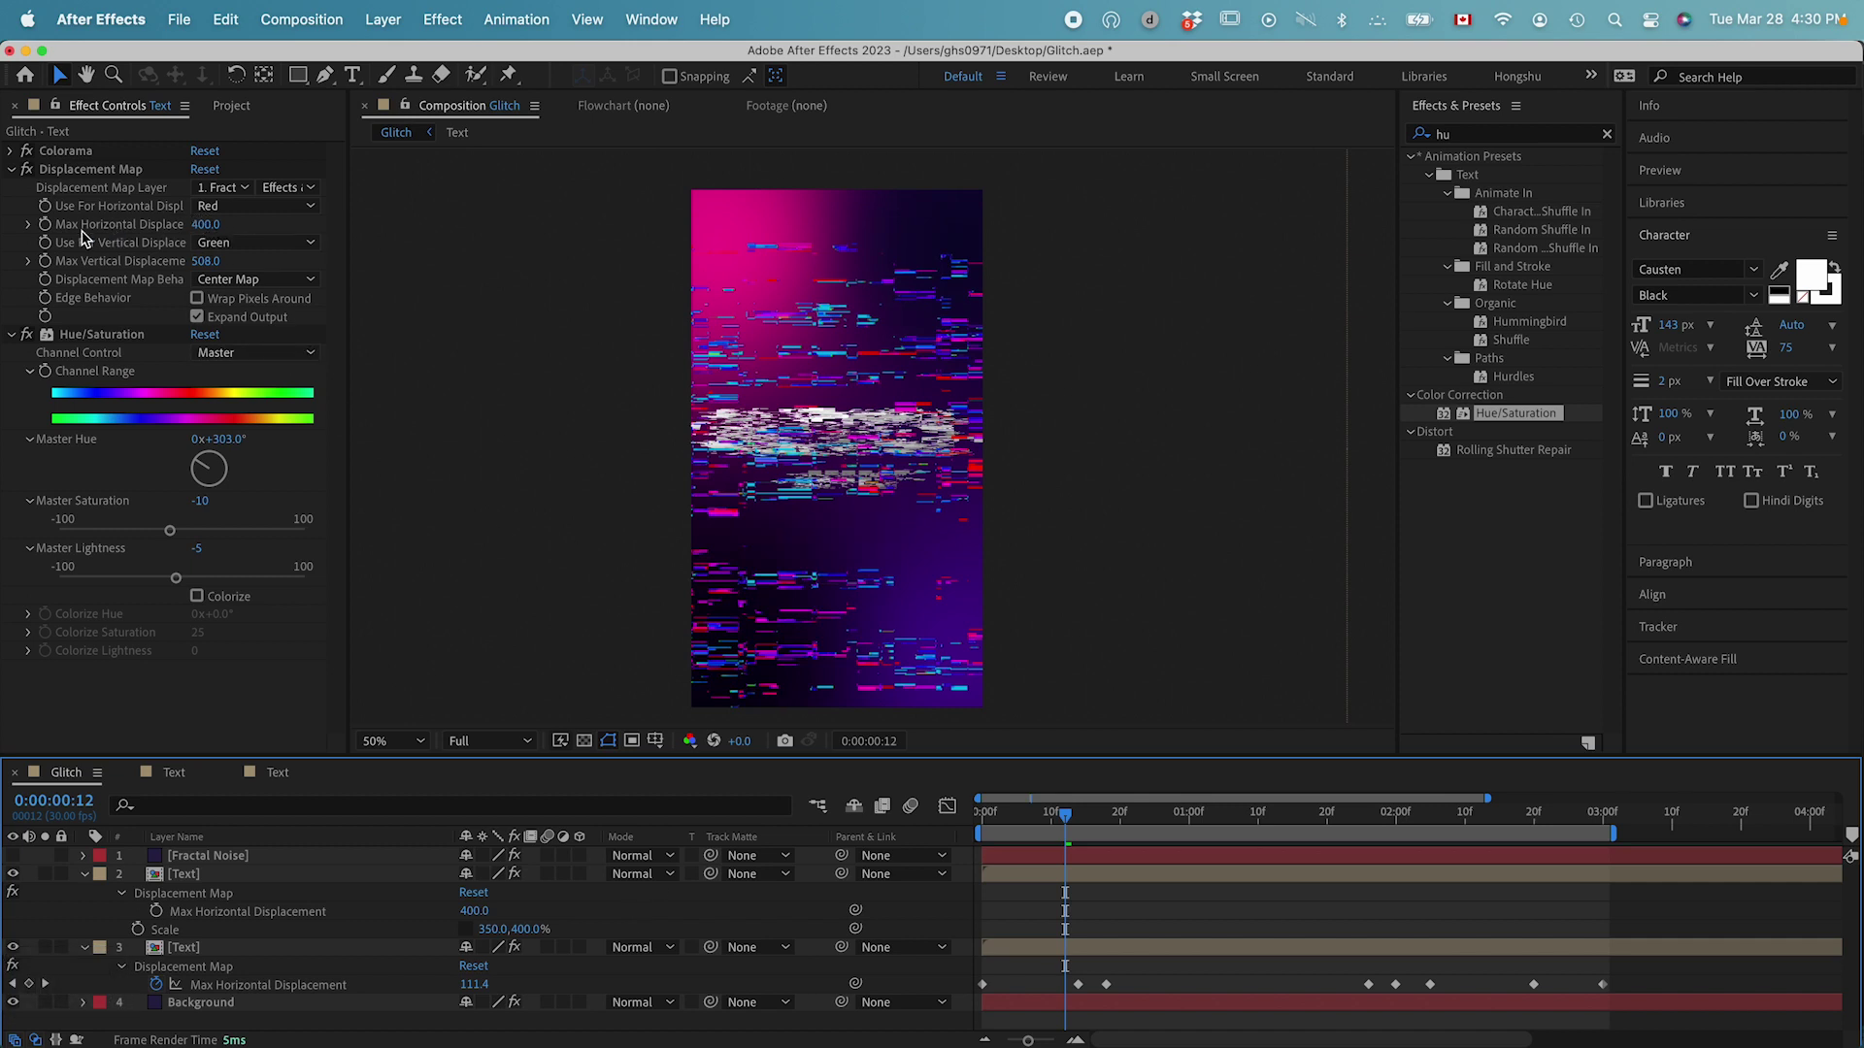
Step: Fine-tune Max Horizontal Displacement to 418 and Max Vertical to 500, then check the opening frames
{"action": "left_click_drag", "start_coordinate": [208, 224], "coordinate": [223, 224]}
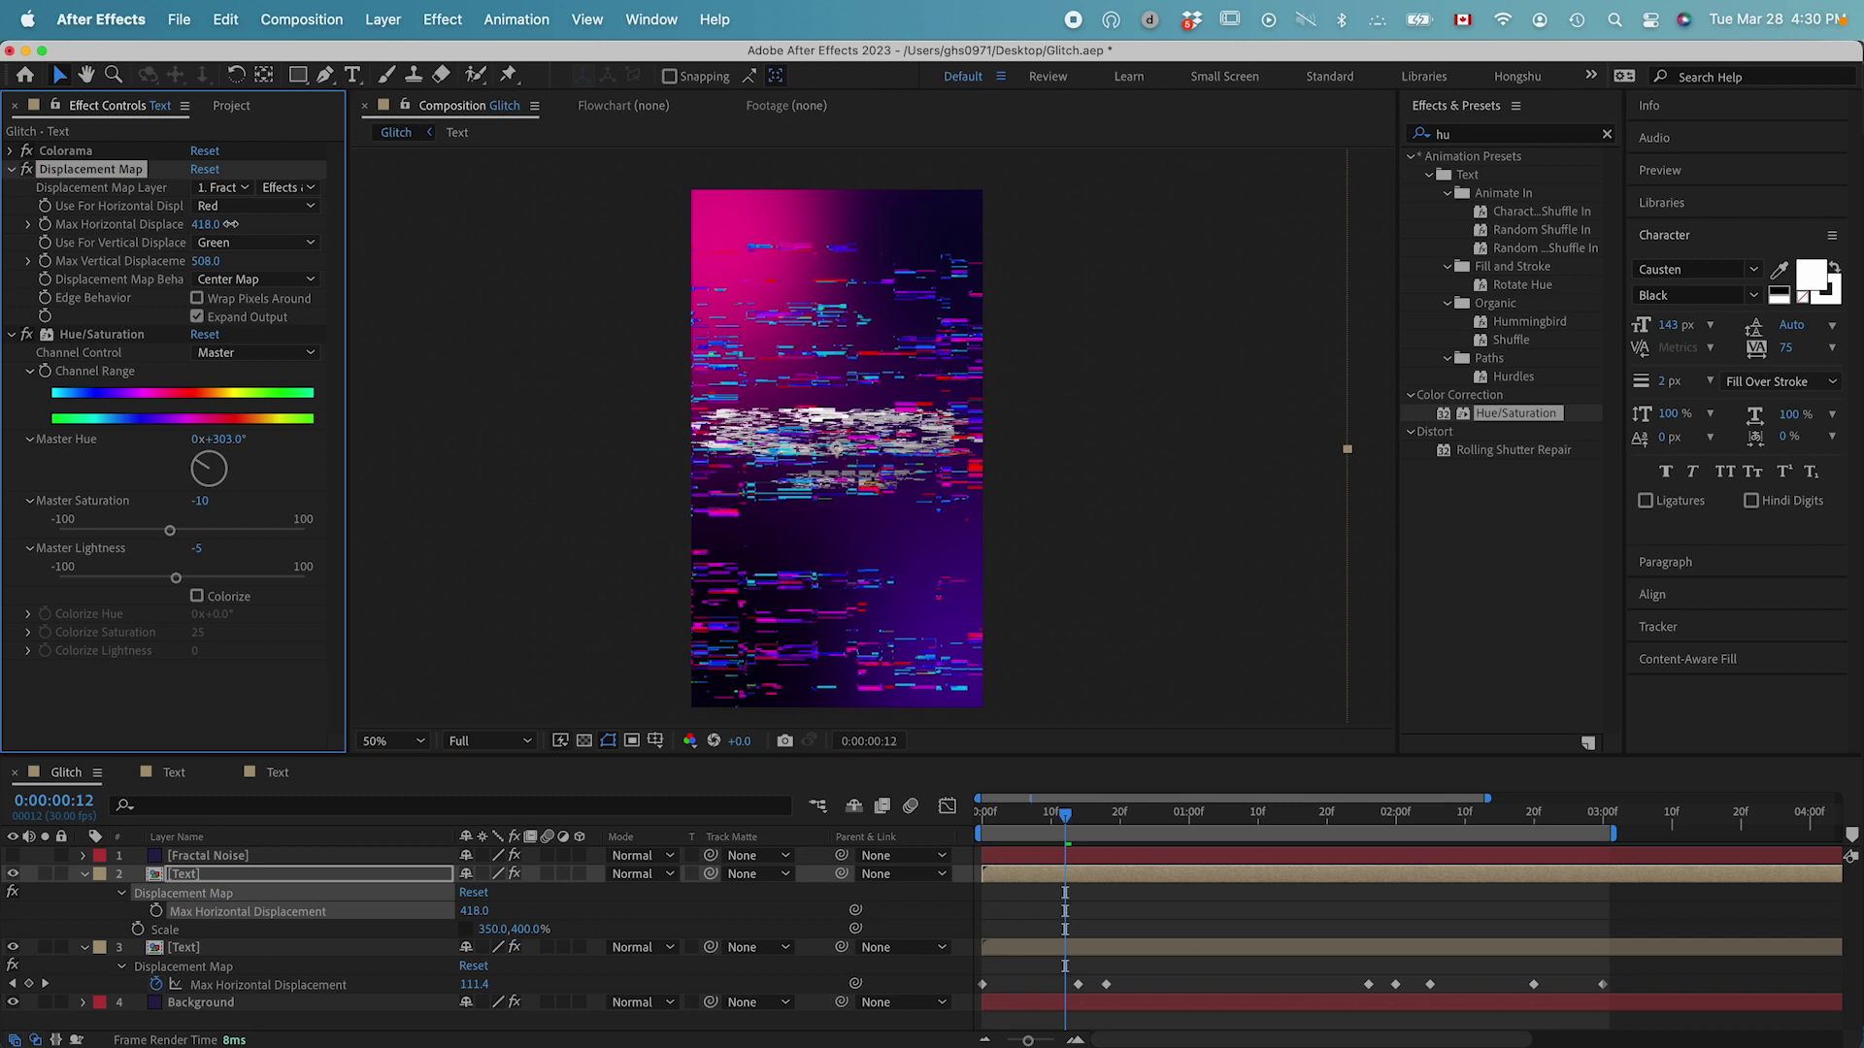
{"action": "left_click", "coordinate": [210, 261]}
{"action": "type", "text": "500"}
{"action": "key", "text": "Return"}
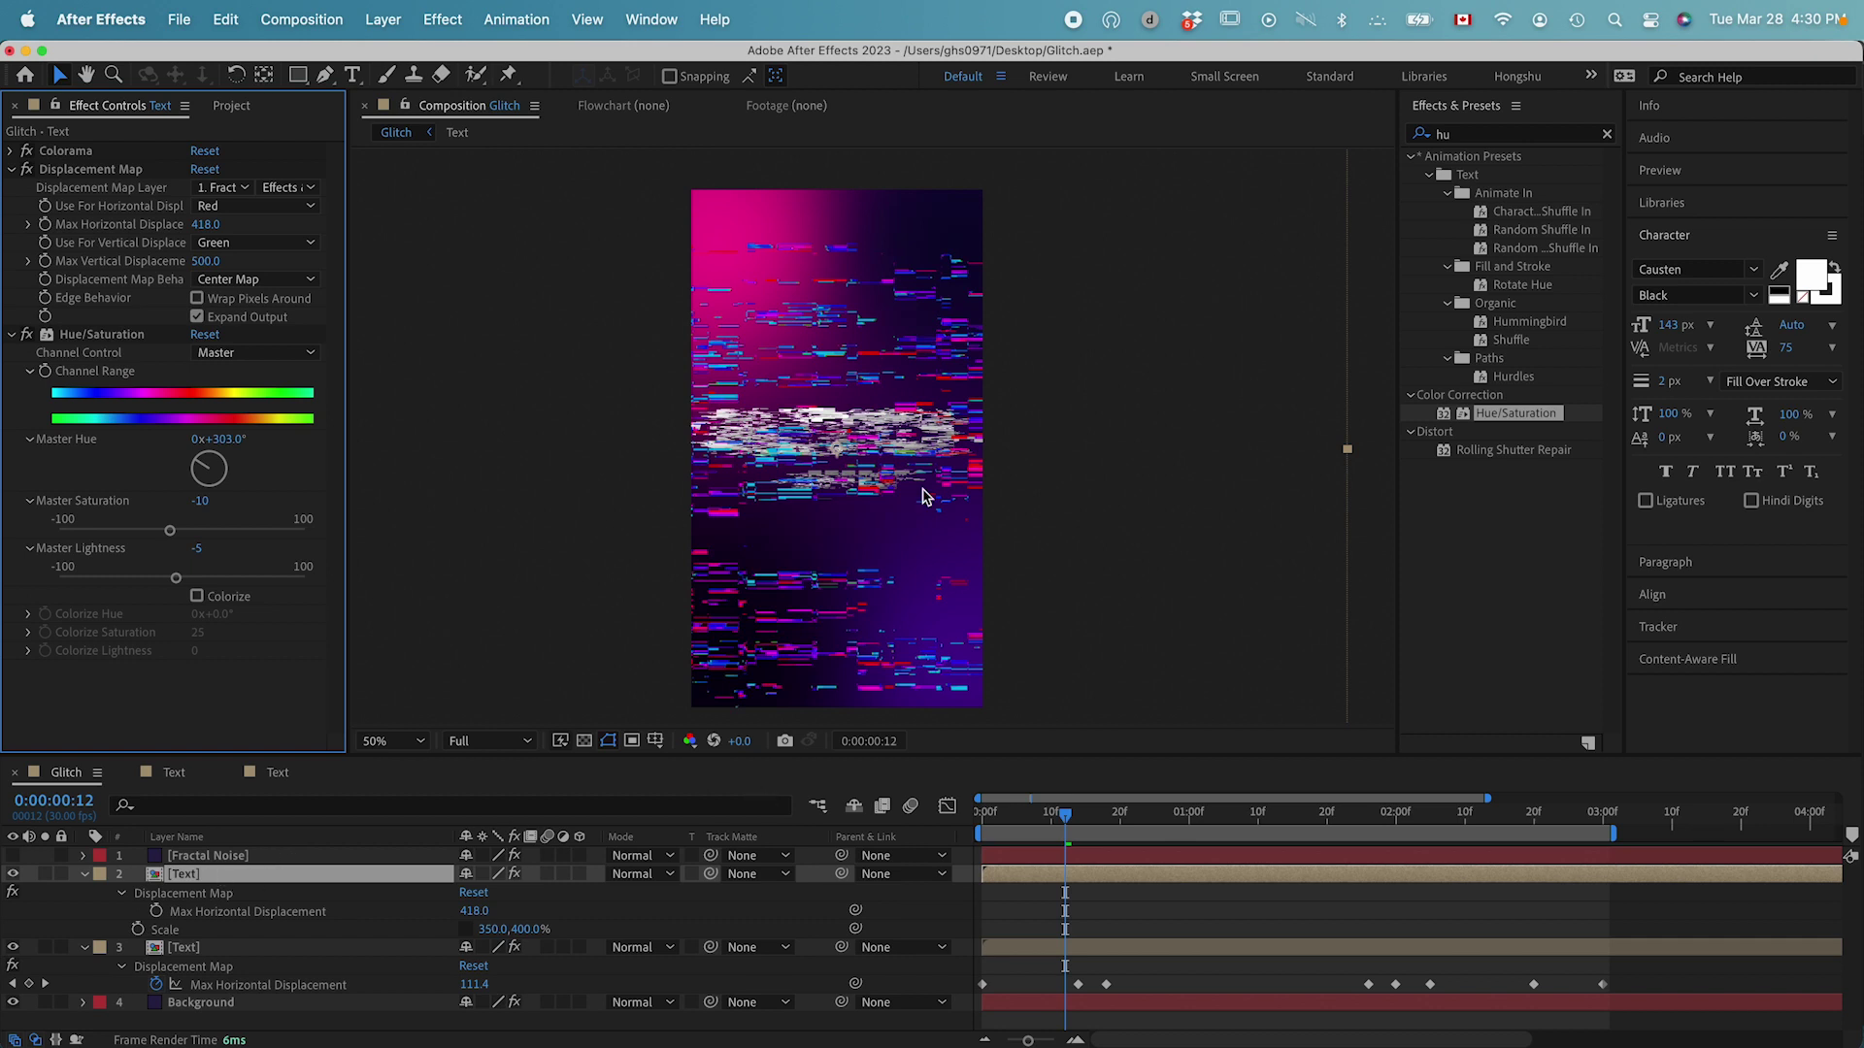
{"action": "left_click_drag", "start_coordinate": [985, 813], "coordinate": [1066, 814]}
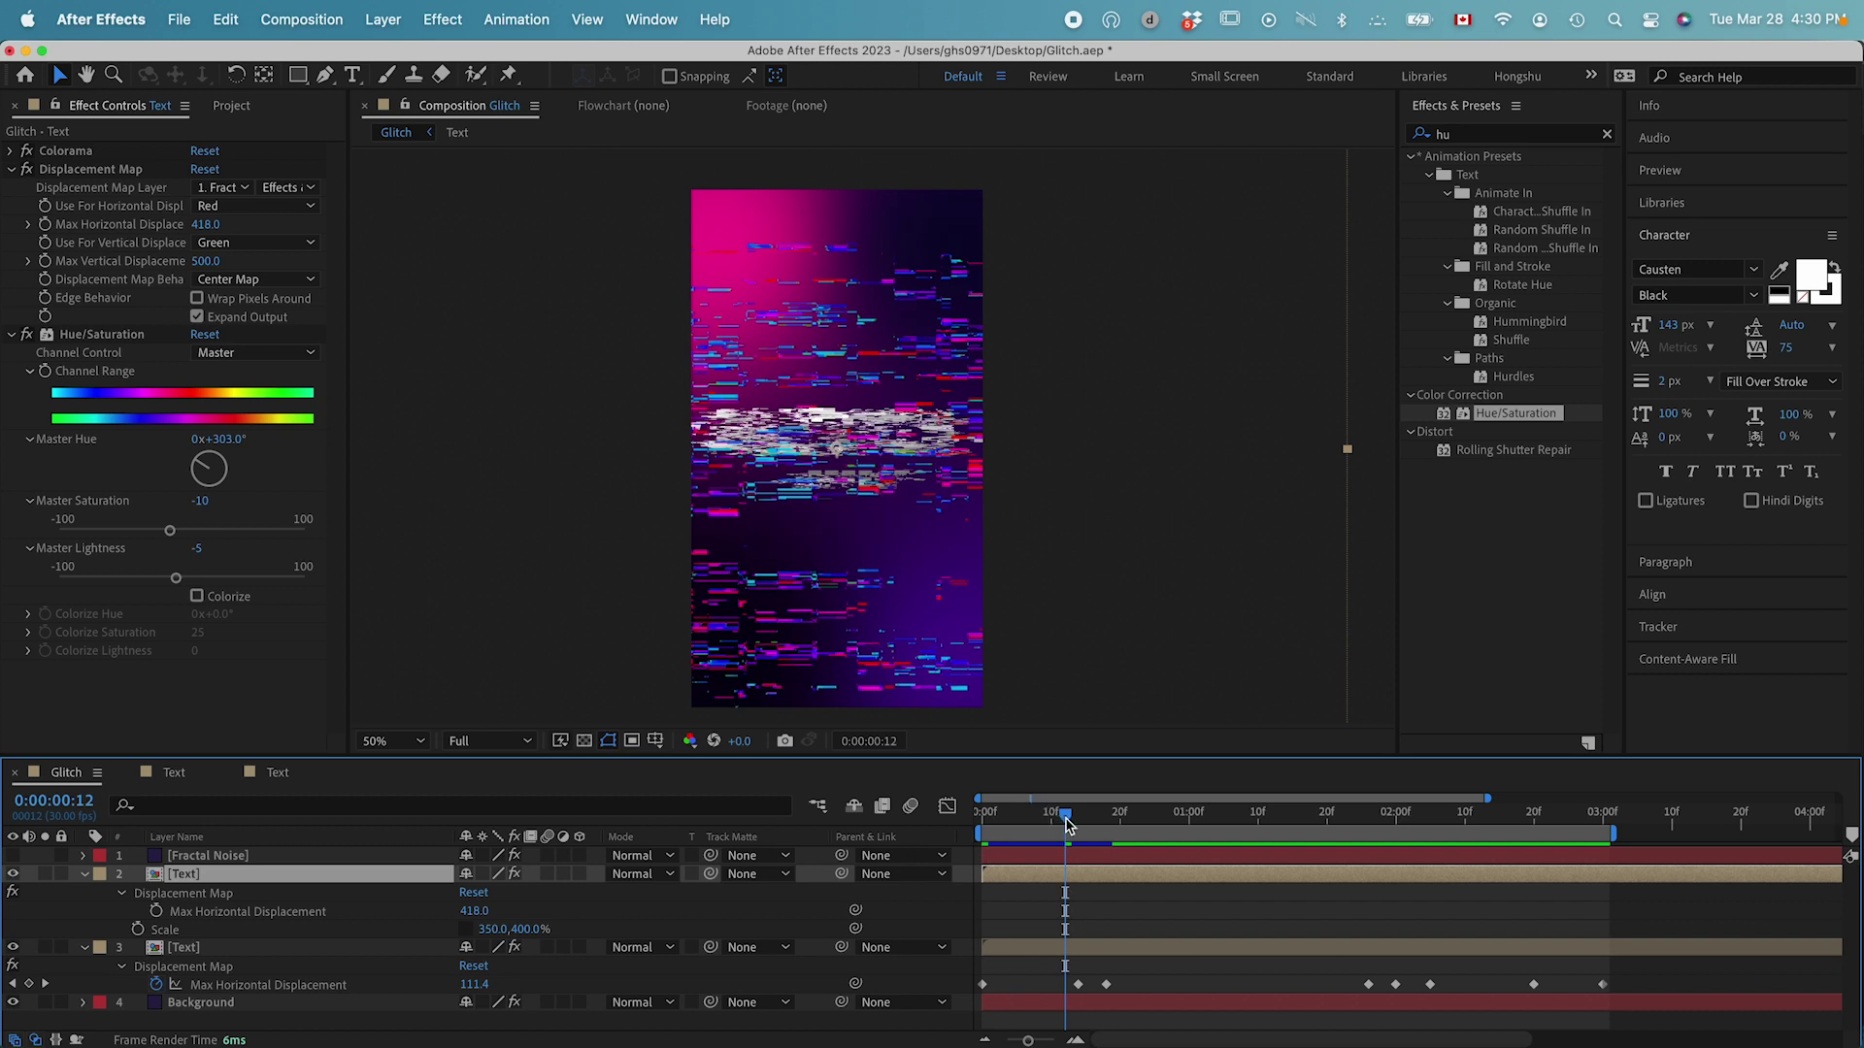
{"action": "left_click_drag", "start_coordinate": [1066, 825], "coordinate": [1086, 825]}
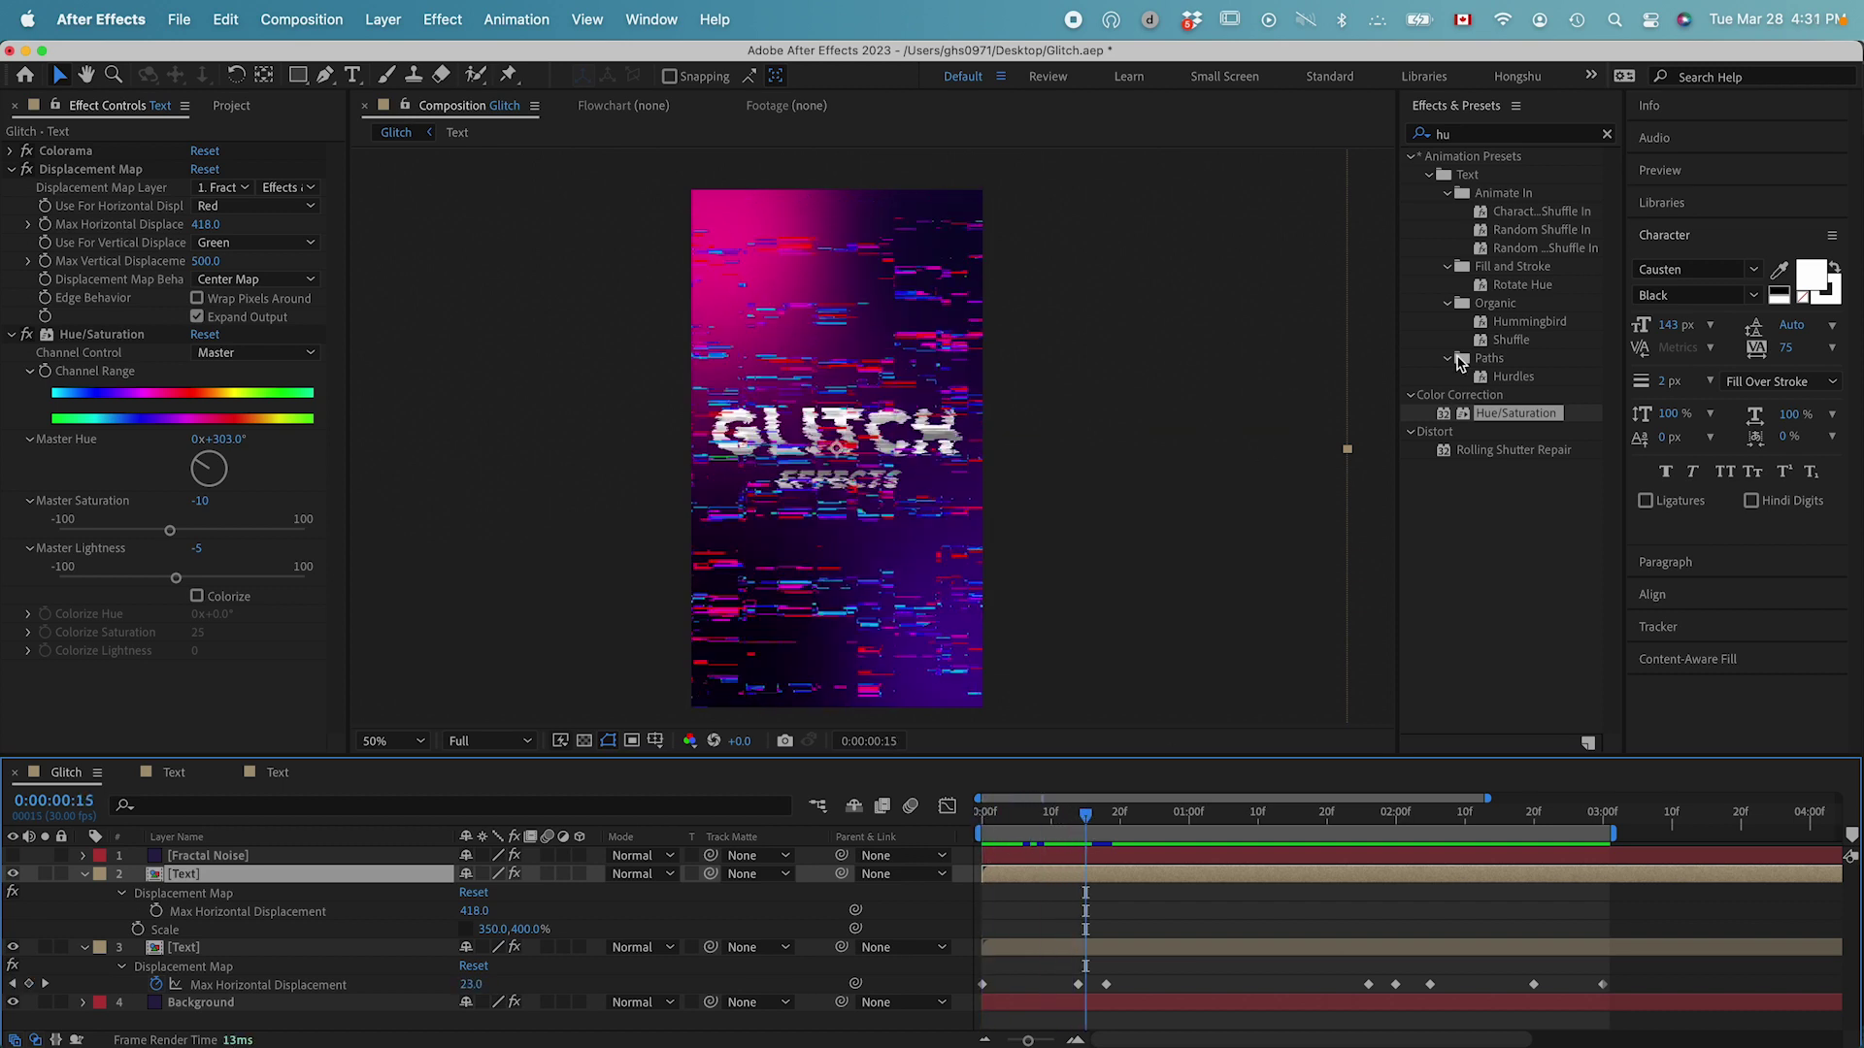
Step: Apply Simple Choker to the upper Text layer and raise Choke Matte to about 1.6
{"action": "left_click", "coordinate": [1406, 139]}
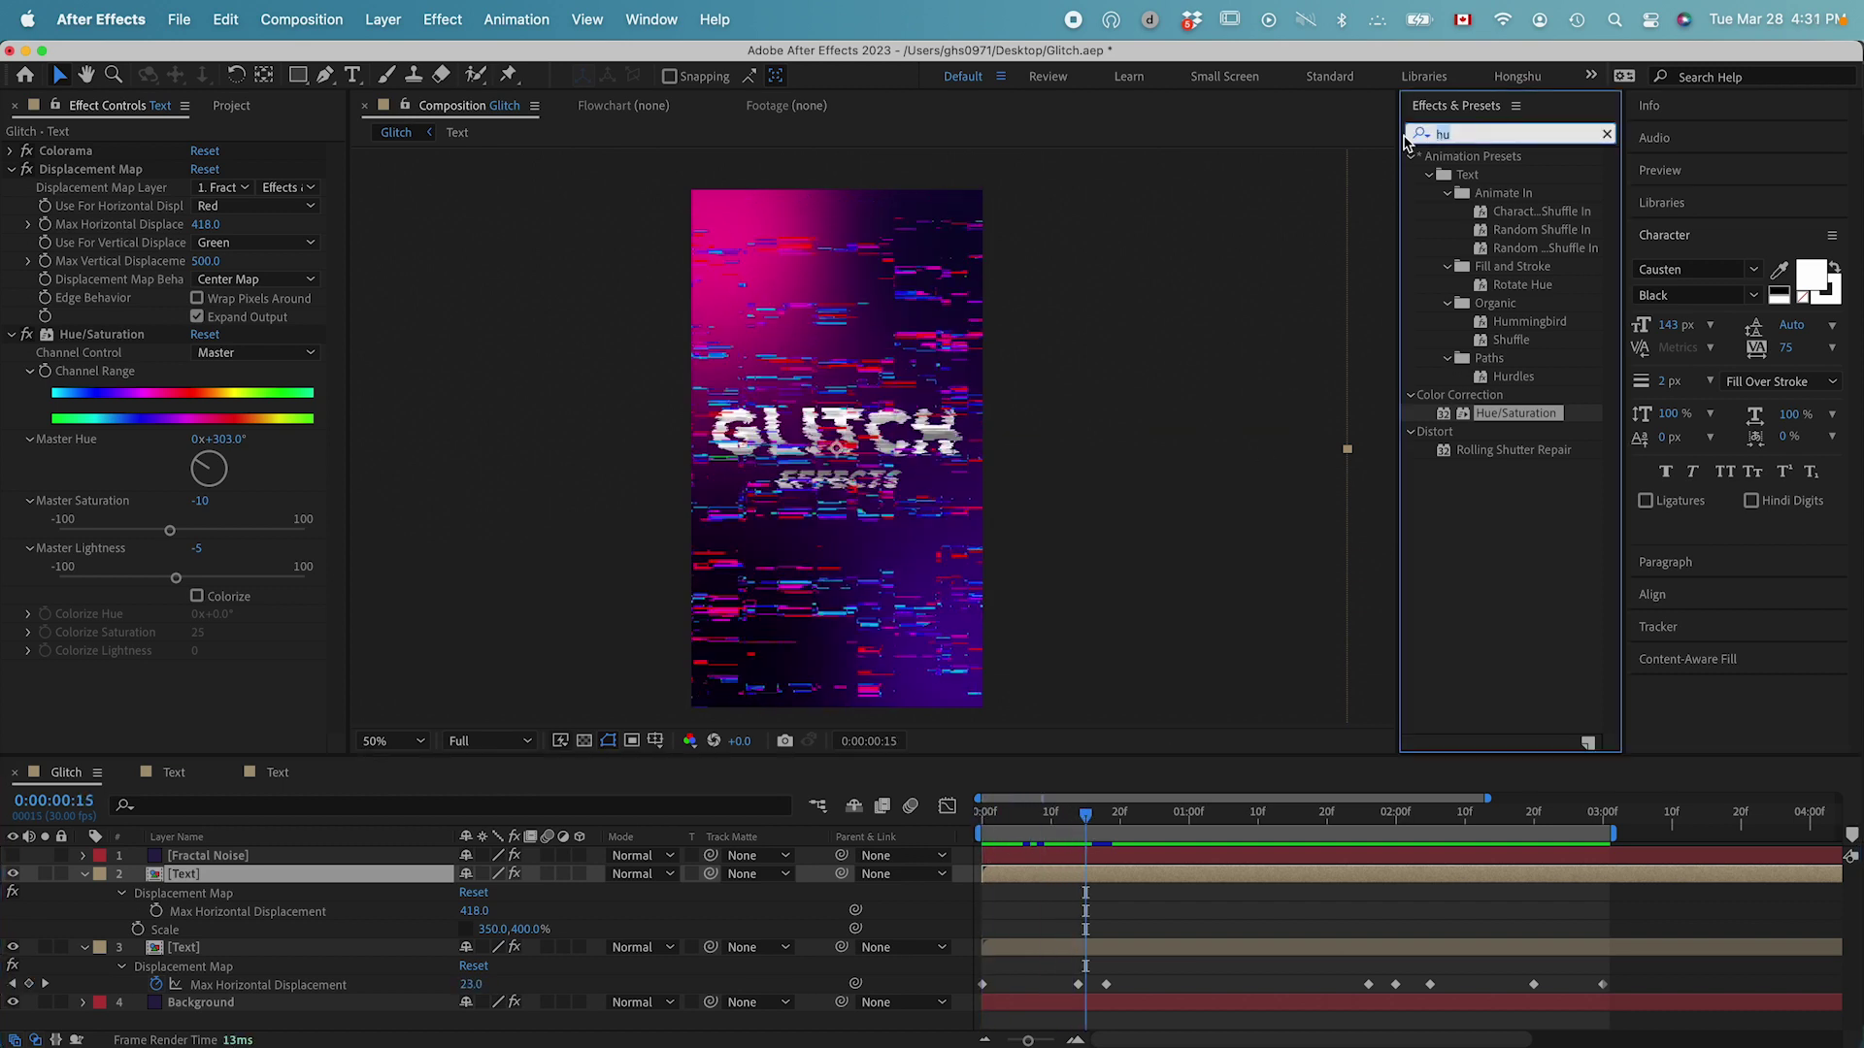
{"action": "type", "text": "simple"}
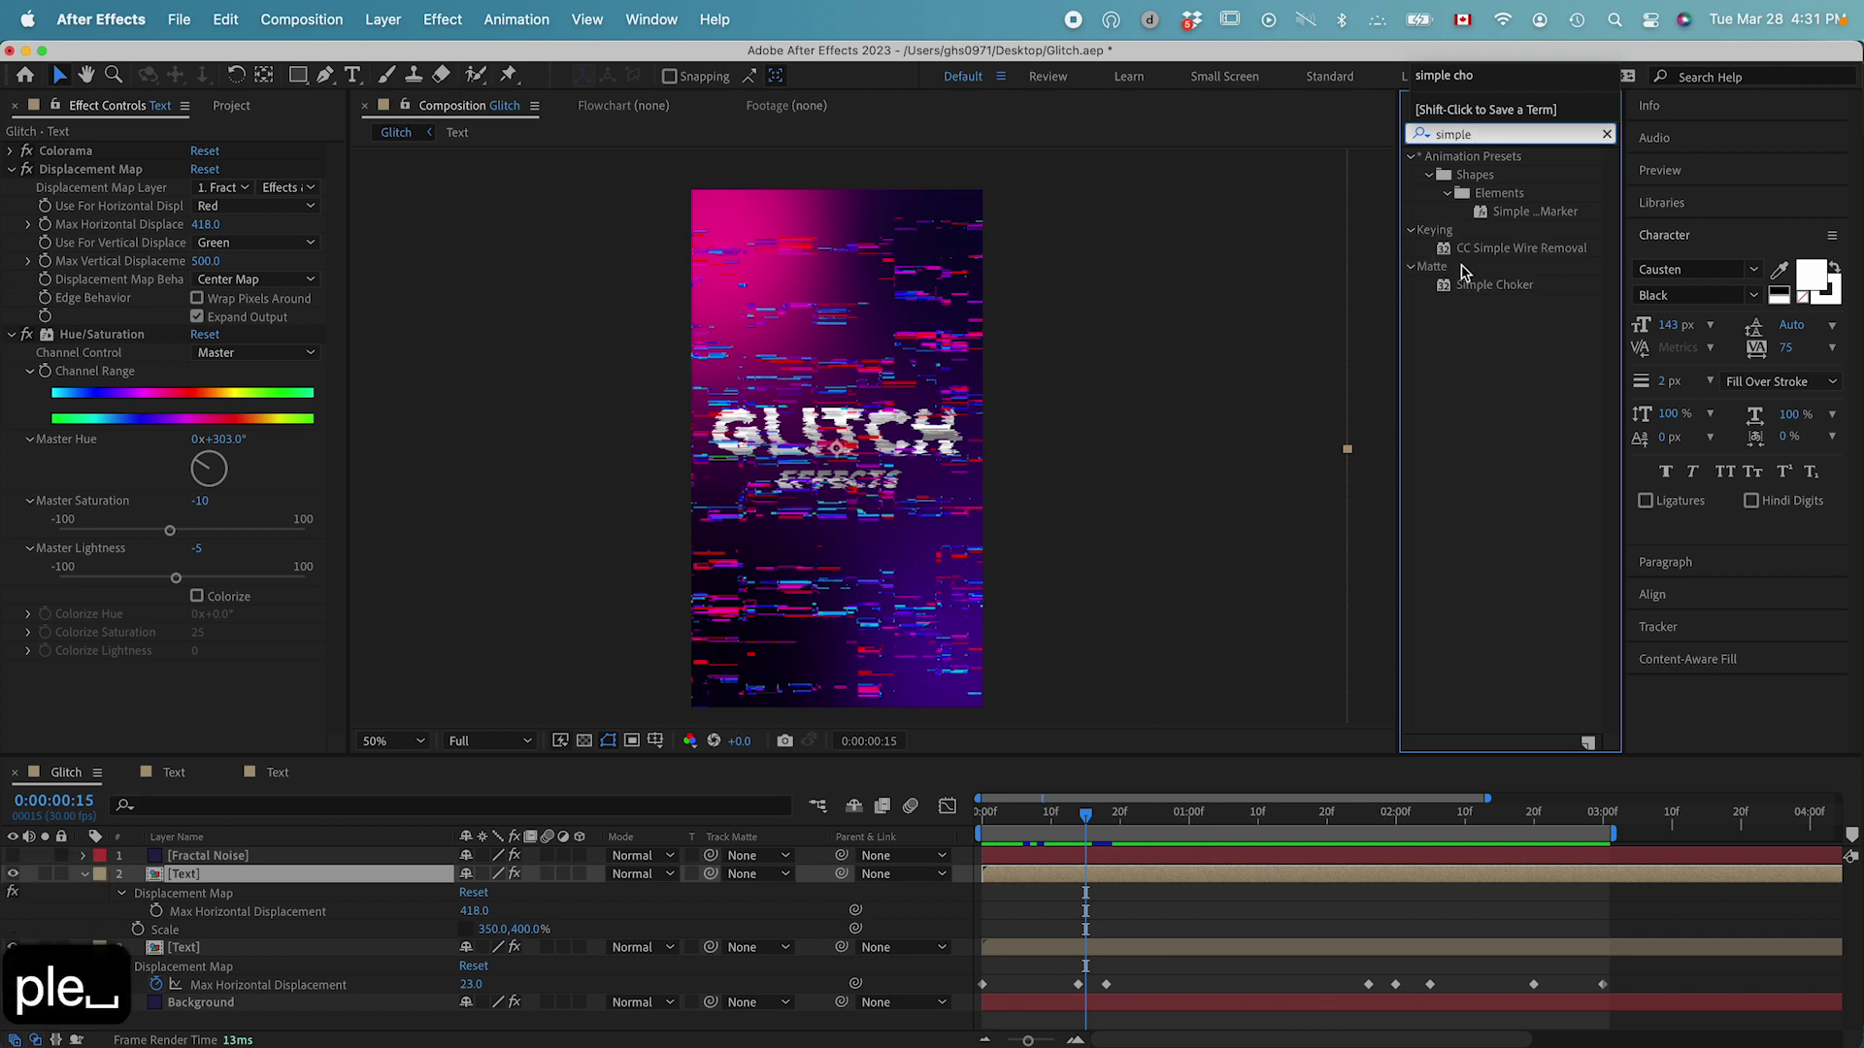
{"action": "left_click_drag", "start_coordinate": [1495, 285], "coordinate": [341, 735]}
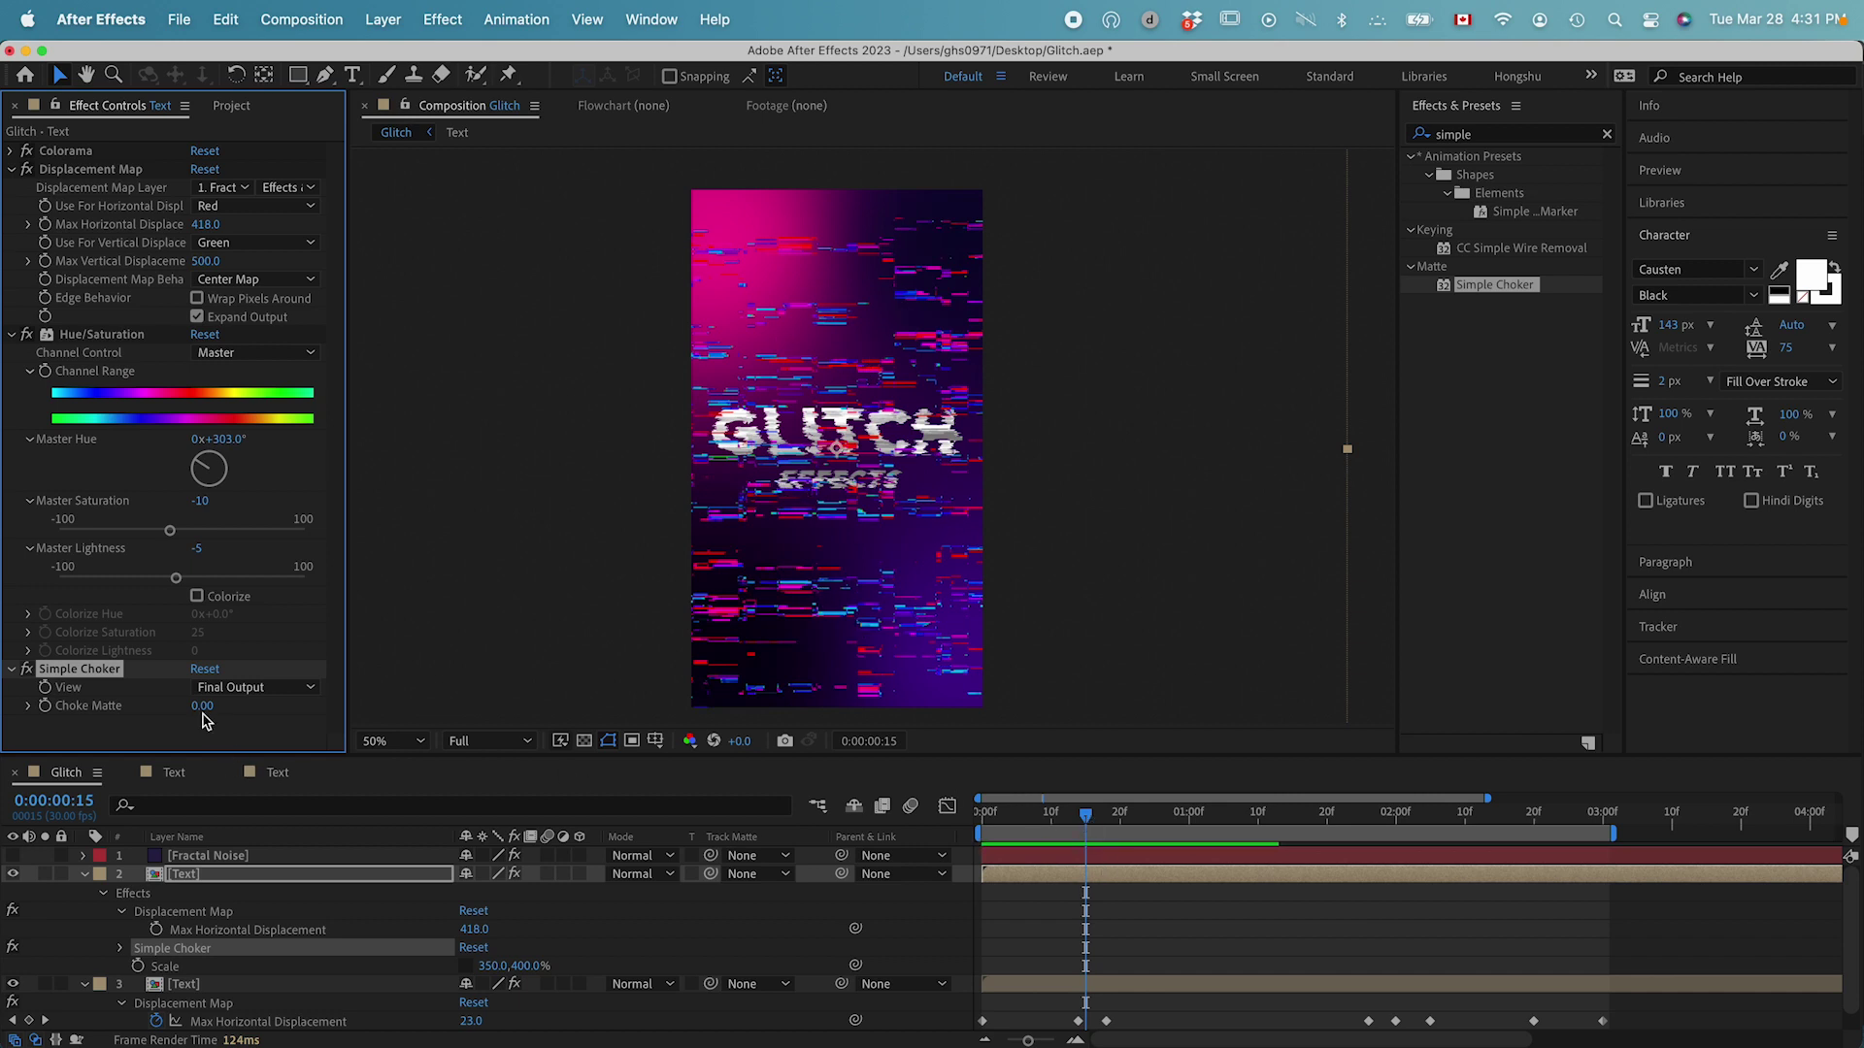
{"action": "mouse_move", "coordinate": [202, 705]}
{"action": "left_mouse_down"}
{"action": "mouse_move", "coordinate": [240, 706]}
{"action": "mouse_move", "coordinate": [216, 708]}
{"action": "left_mouse_up"}
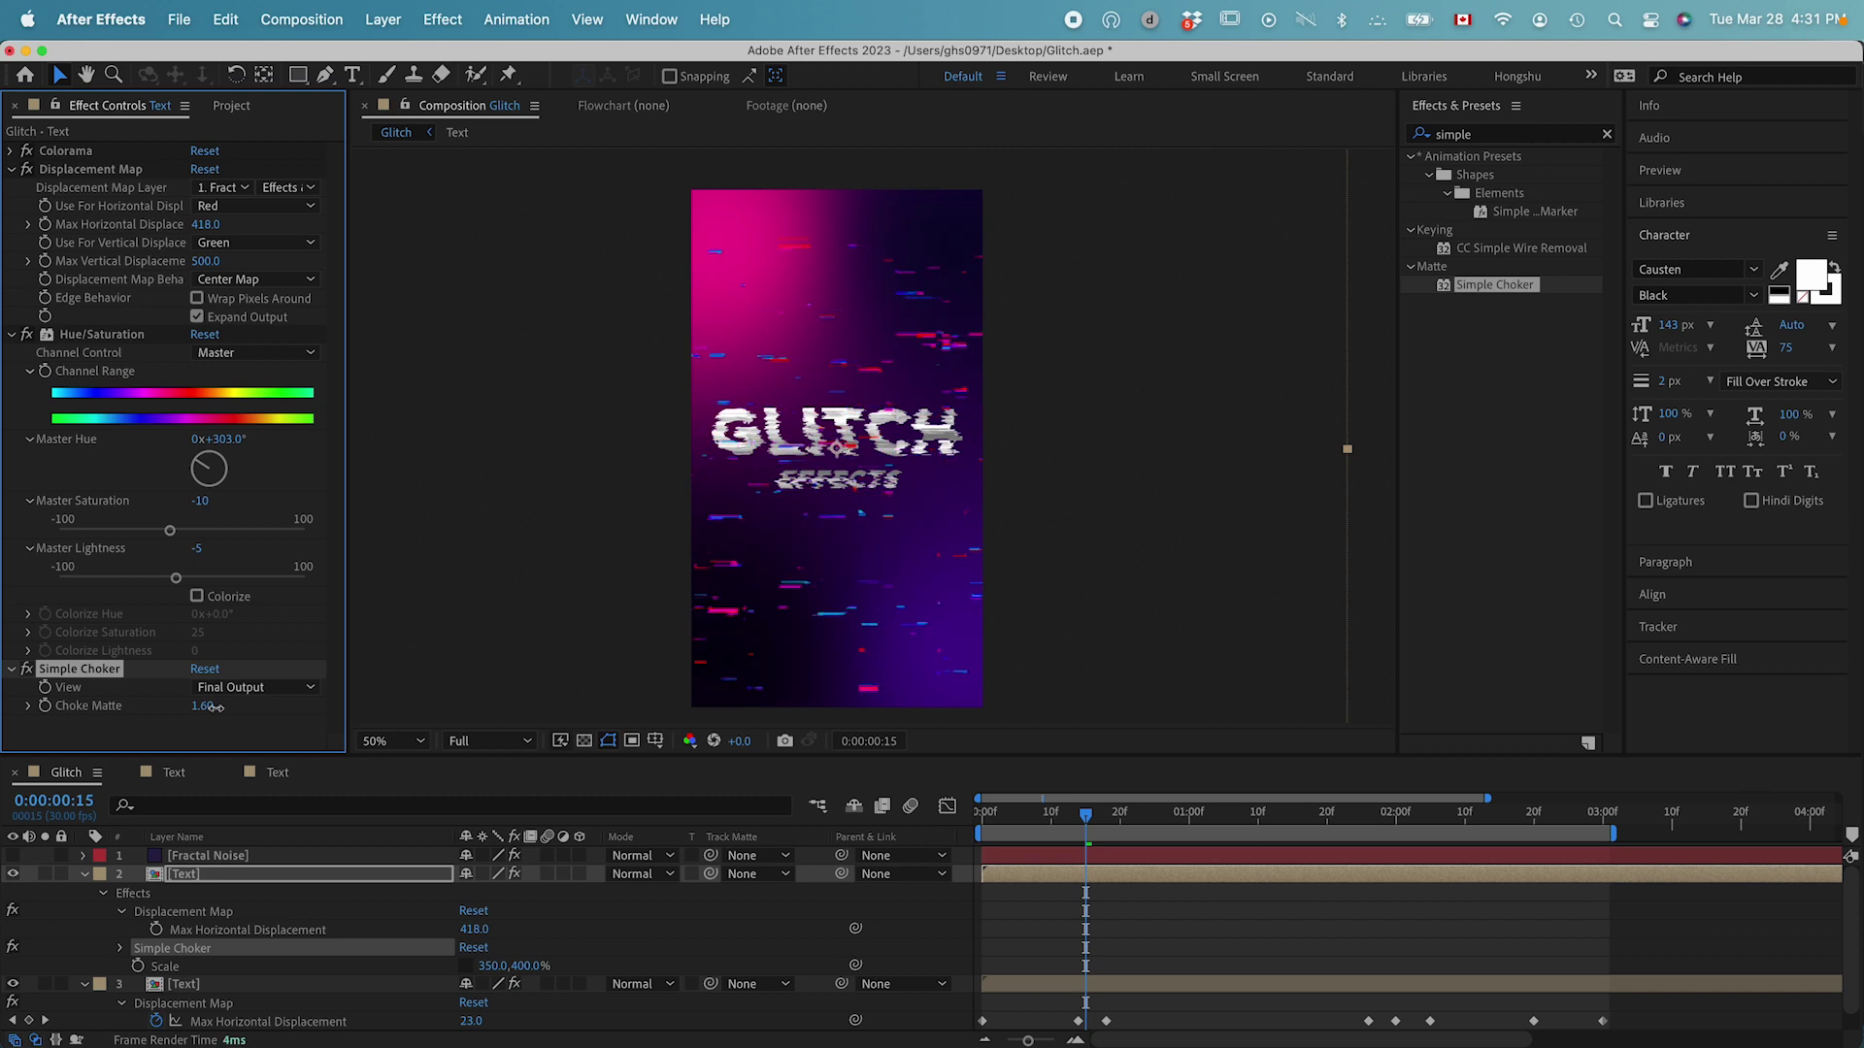
Step: Keyframe Choke Matte at 5 on frame 18 and 2 on frame 9
{"action": "left_click", "coordinate": [1090, 889]}
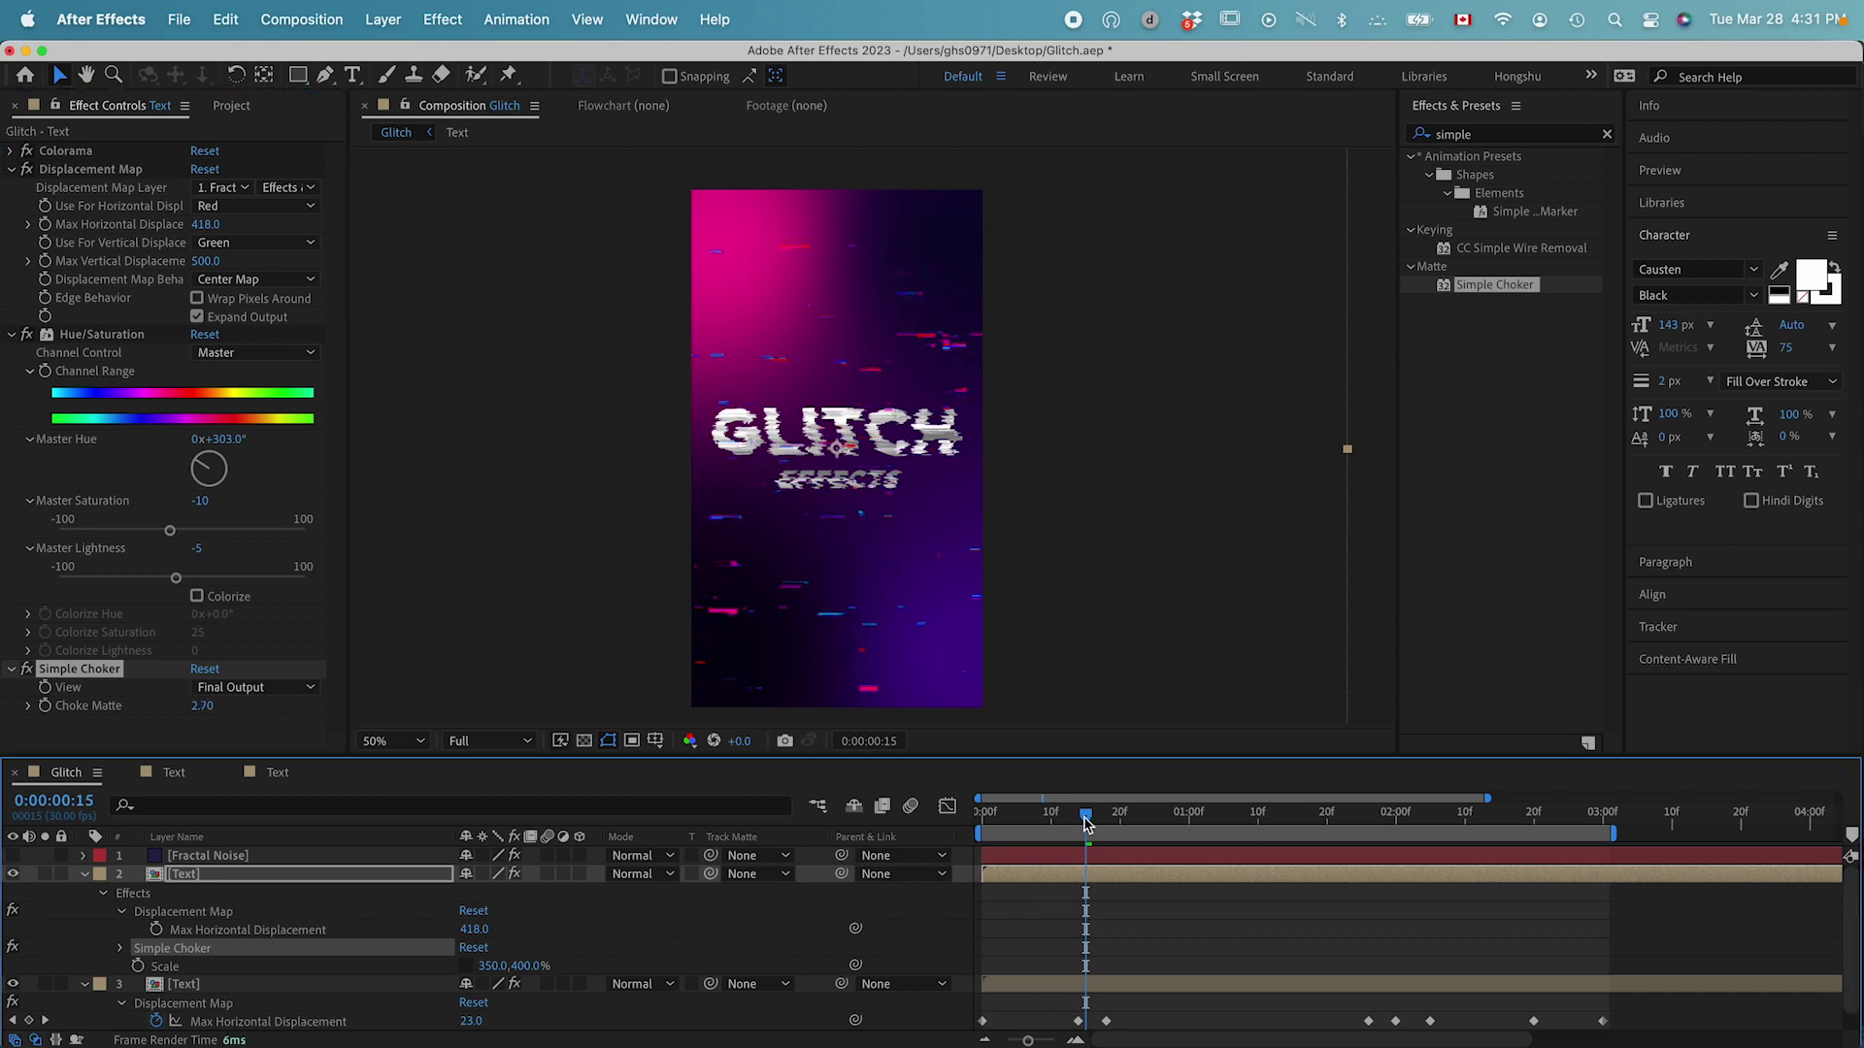
{"action": "key", "text": "k"}
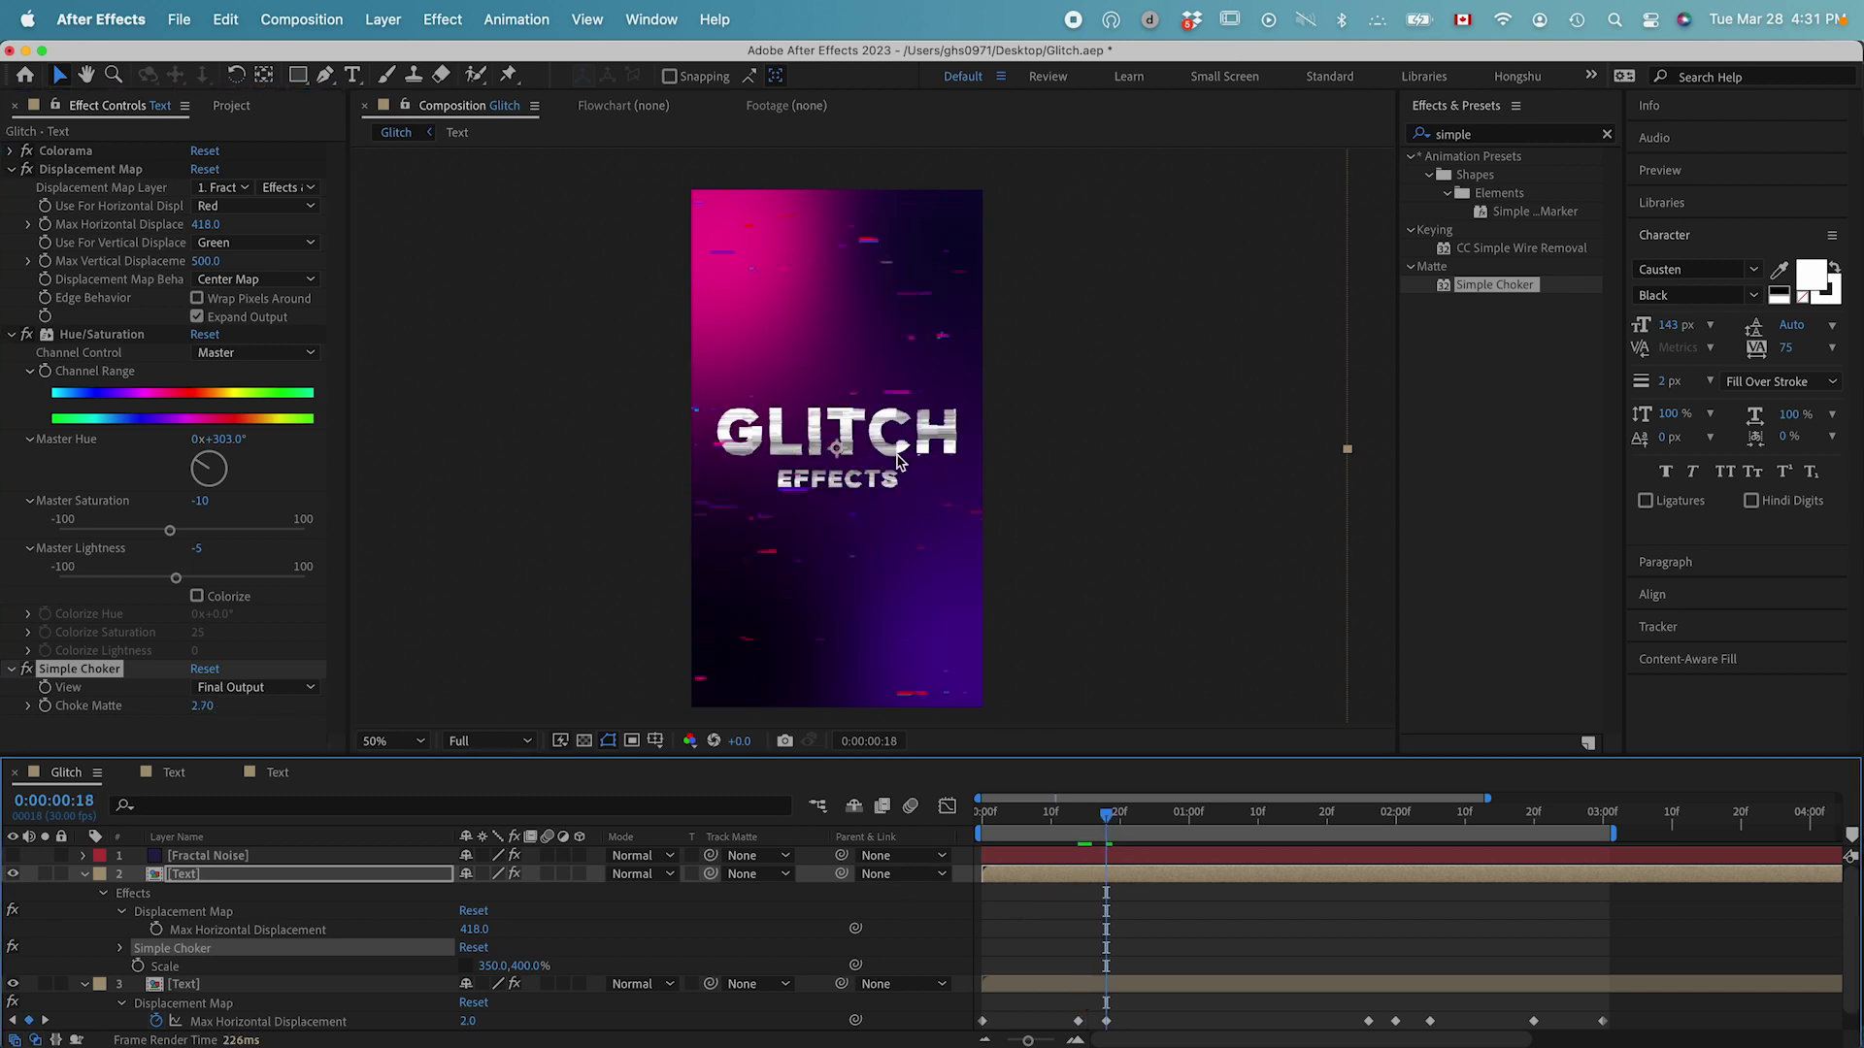
{"action": "left_click", "coordinate": [45, 708]}
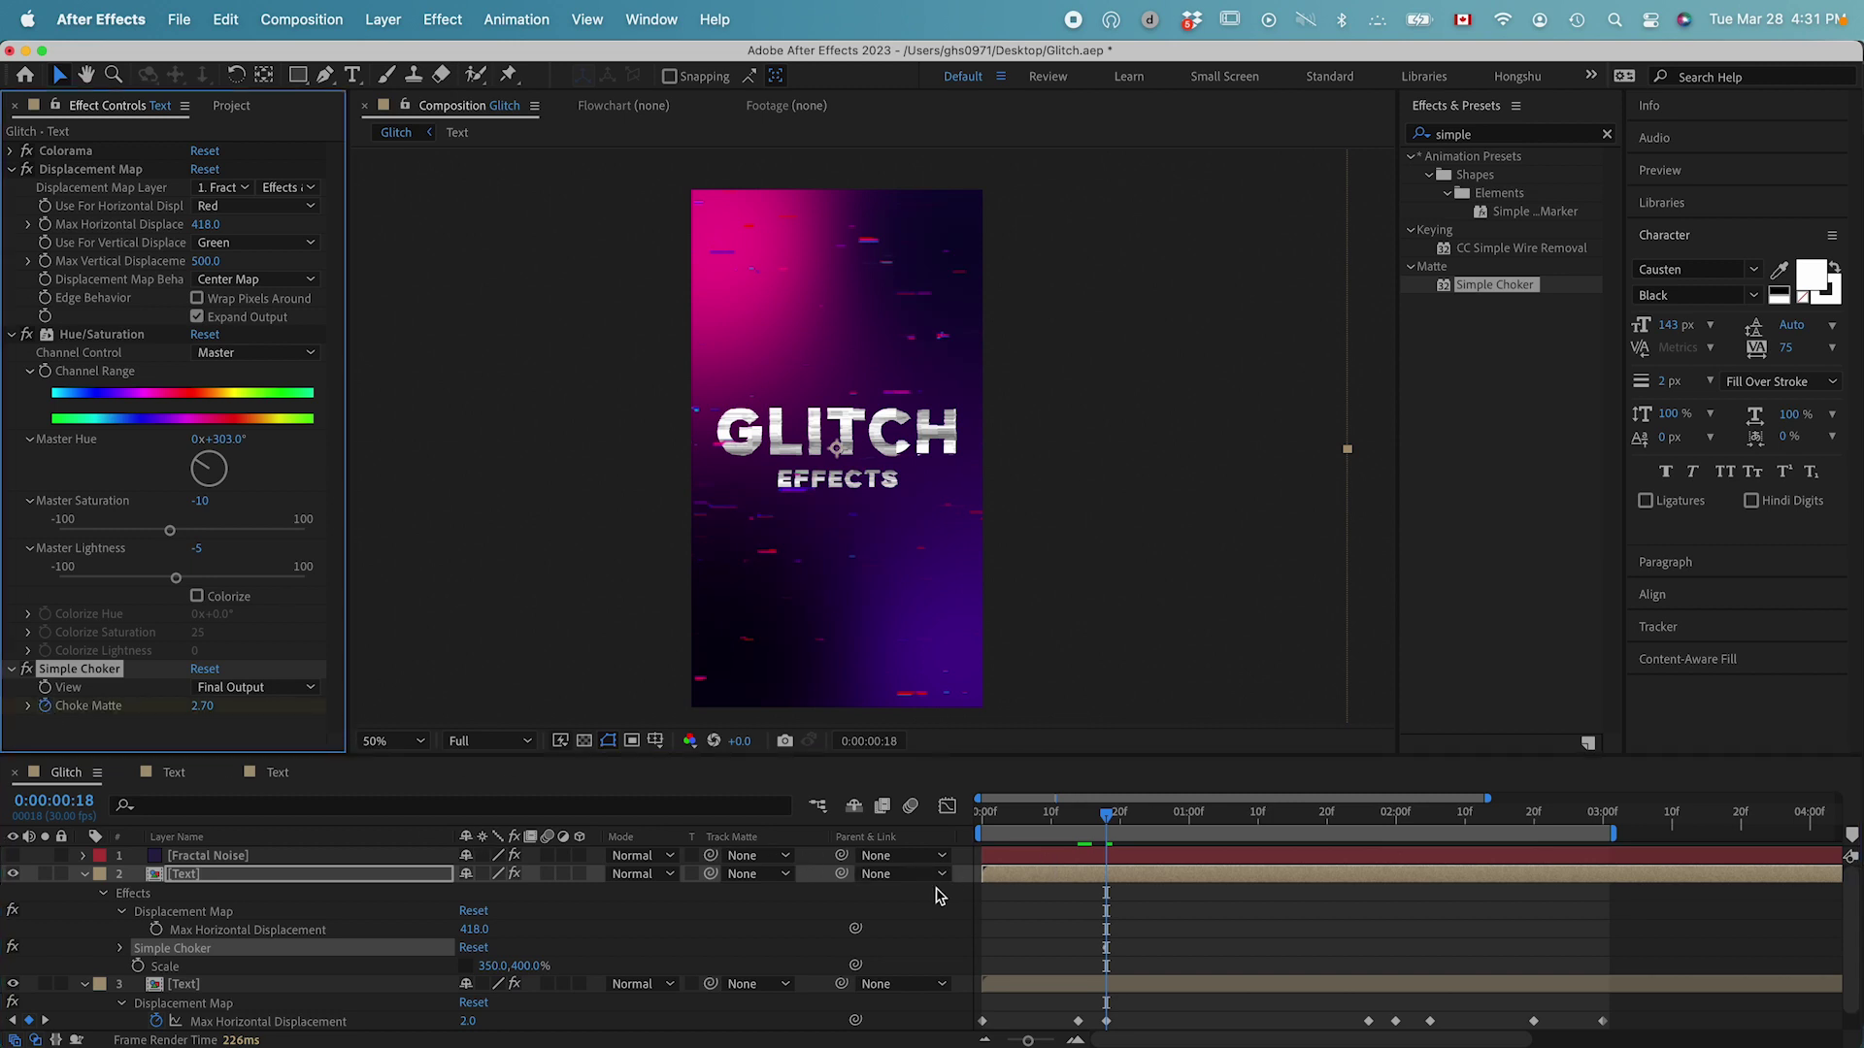
{"action": "key", "text": "u"}
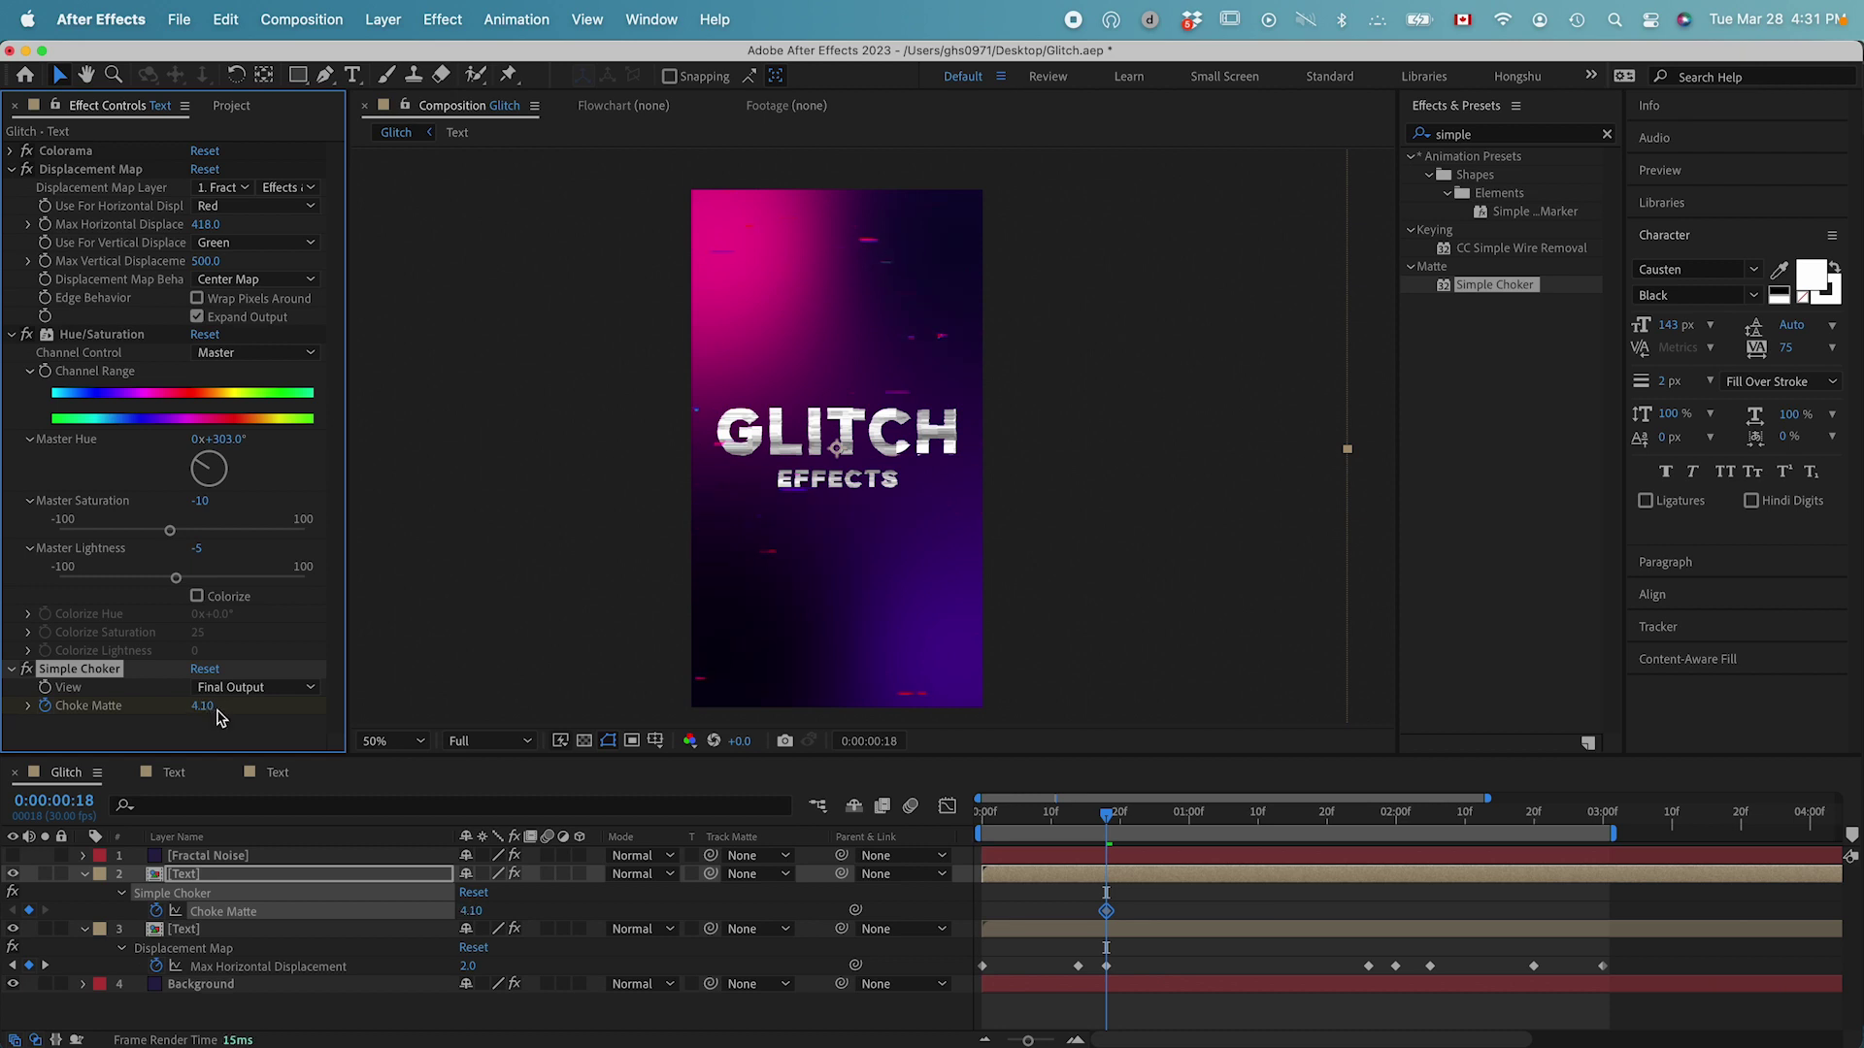
{"action": "left_click", "coordinate": [215, 714]}
{"action": "type", "text": "5"}
{"action": "key", "text": "Return"}
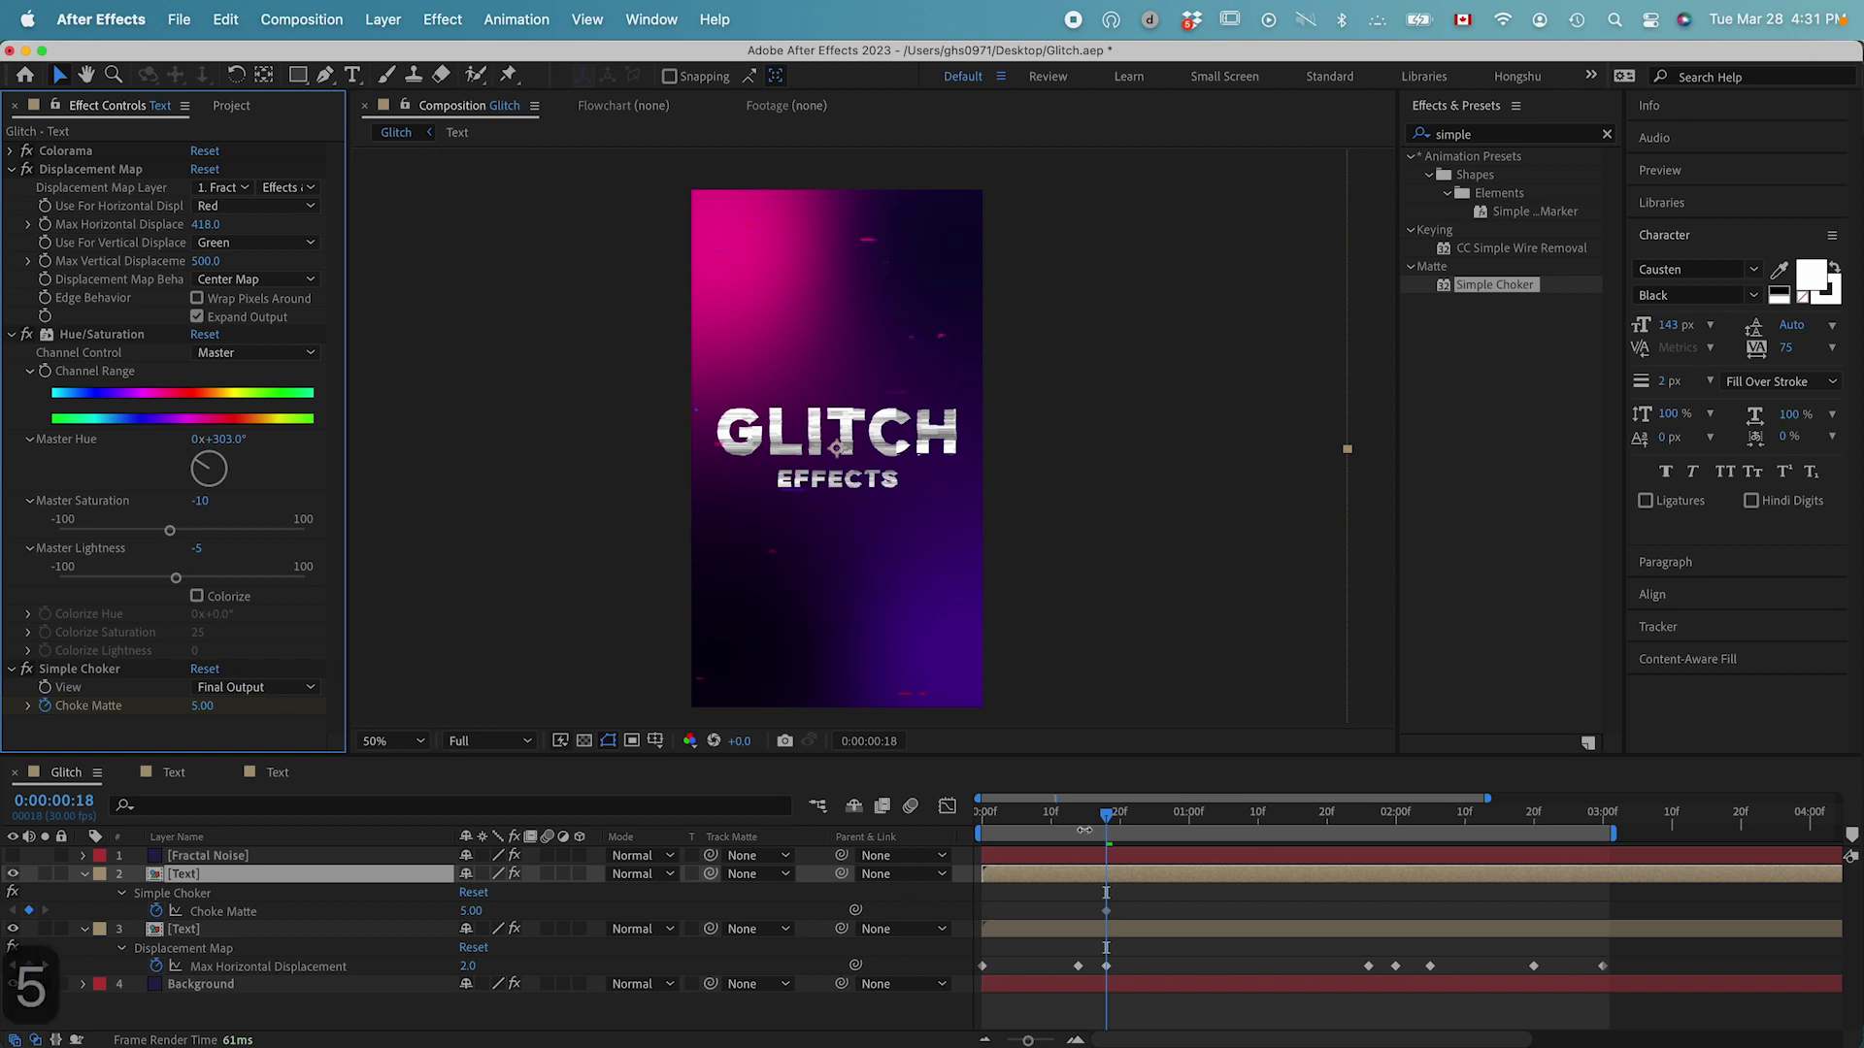
{"action": "left_click", "coordinate": [1107, 822]}
{"action": "left_click_drag", "start_coordinate": [1107, 823], "coordinate": [1046, 827]}
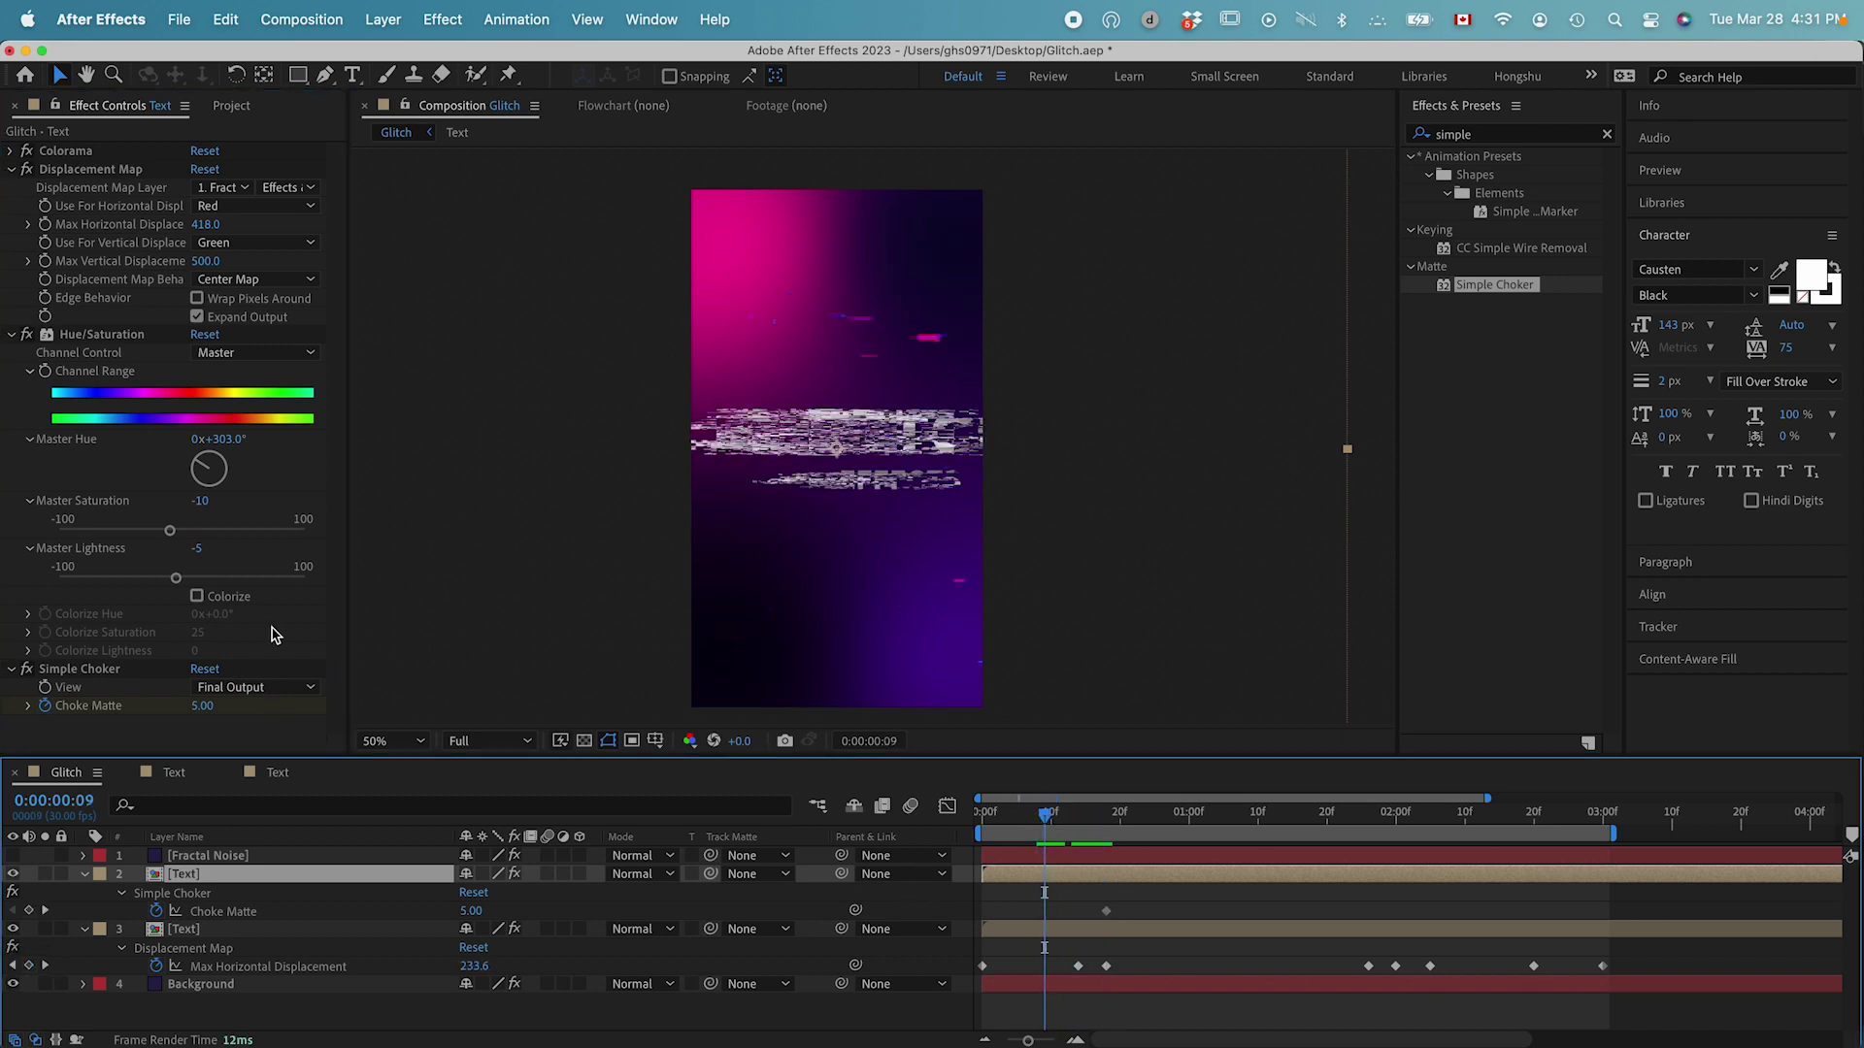
{"action": "left_click", "coordinate": [201, 706]}
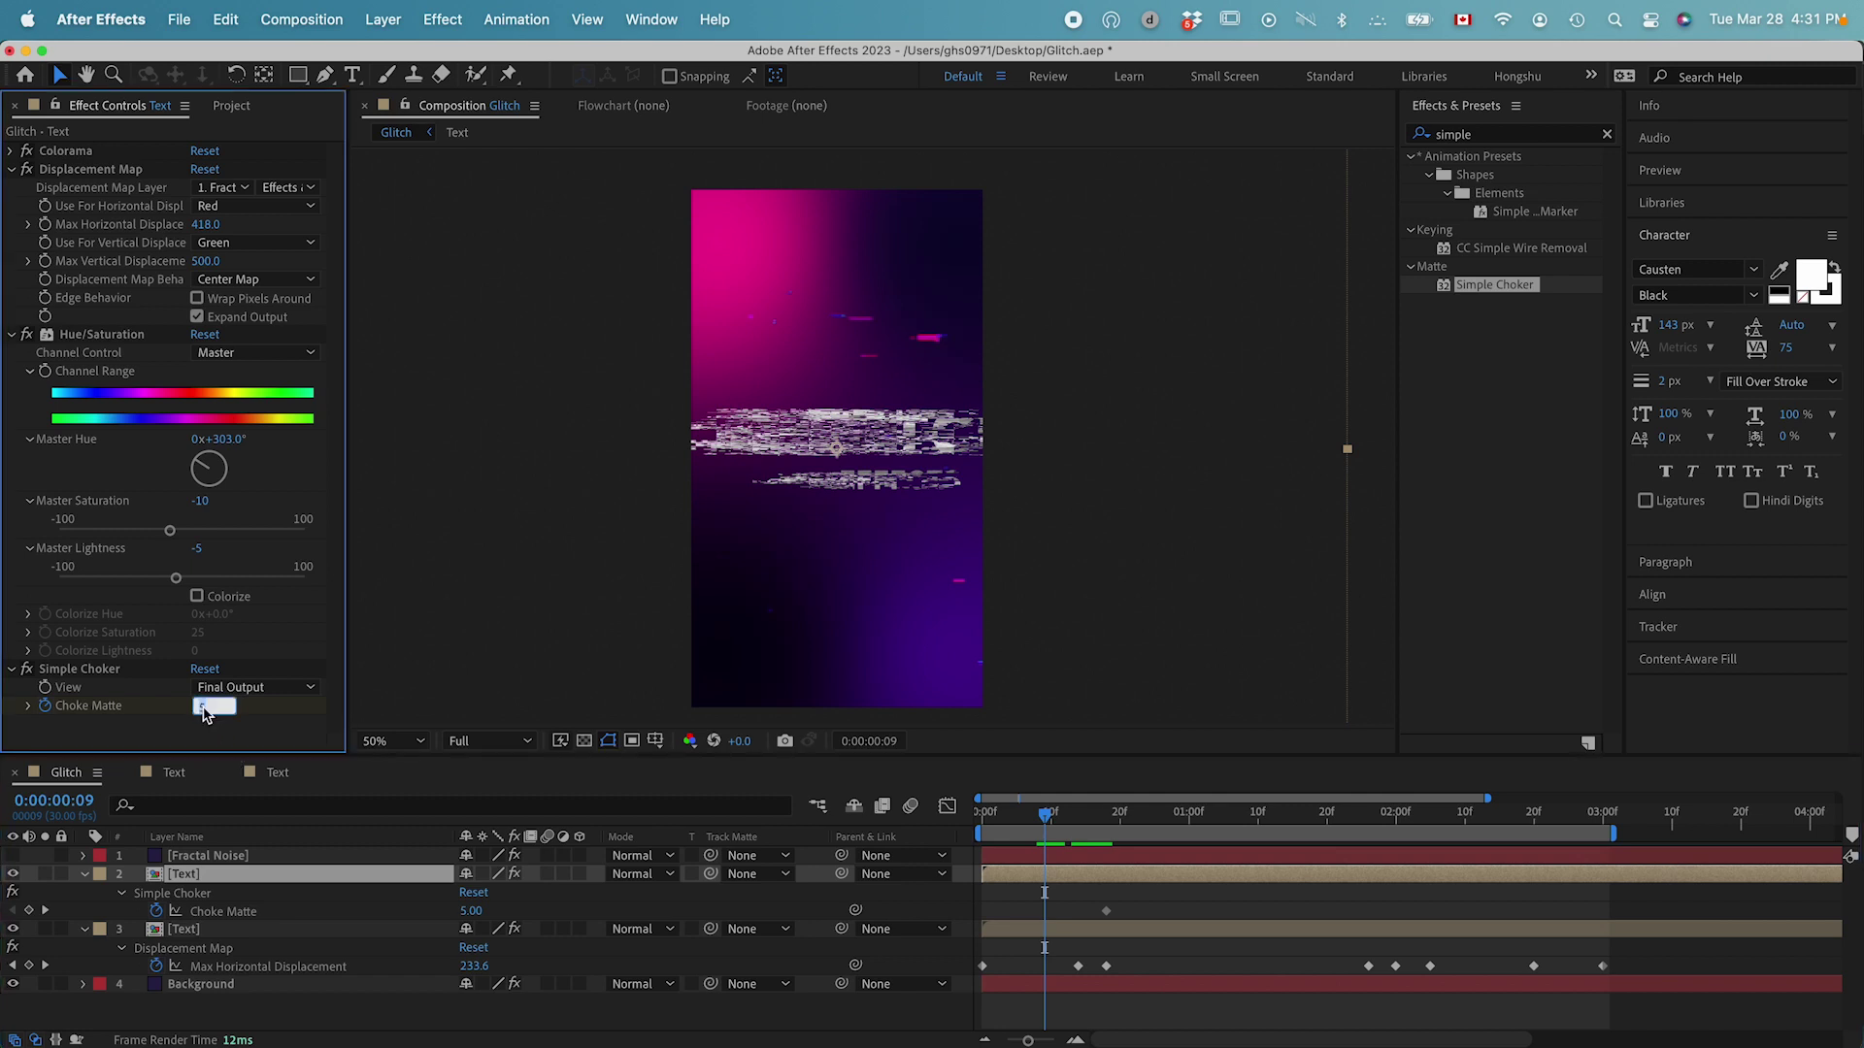
{"action": "type", "text": "2"}
{"action": "key", "text": "Return"}
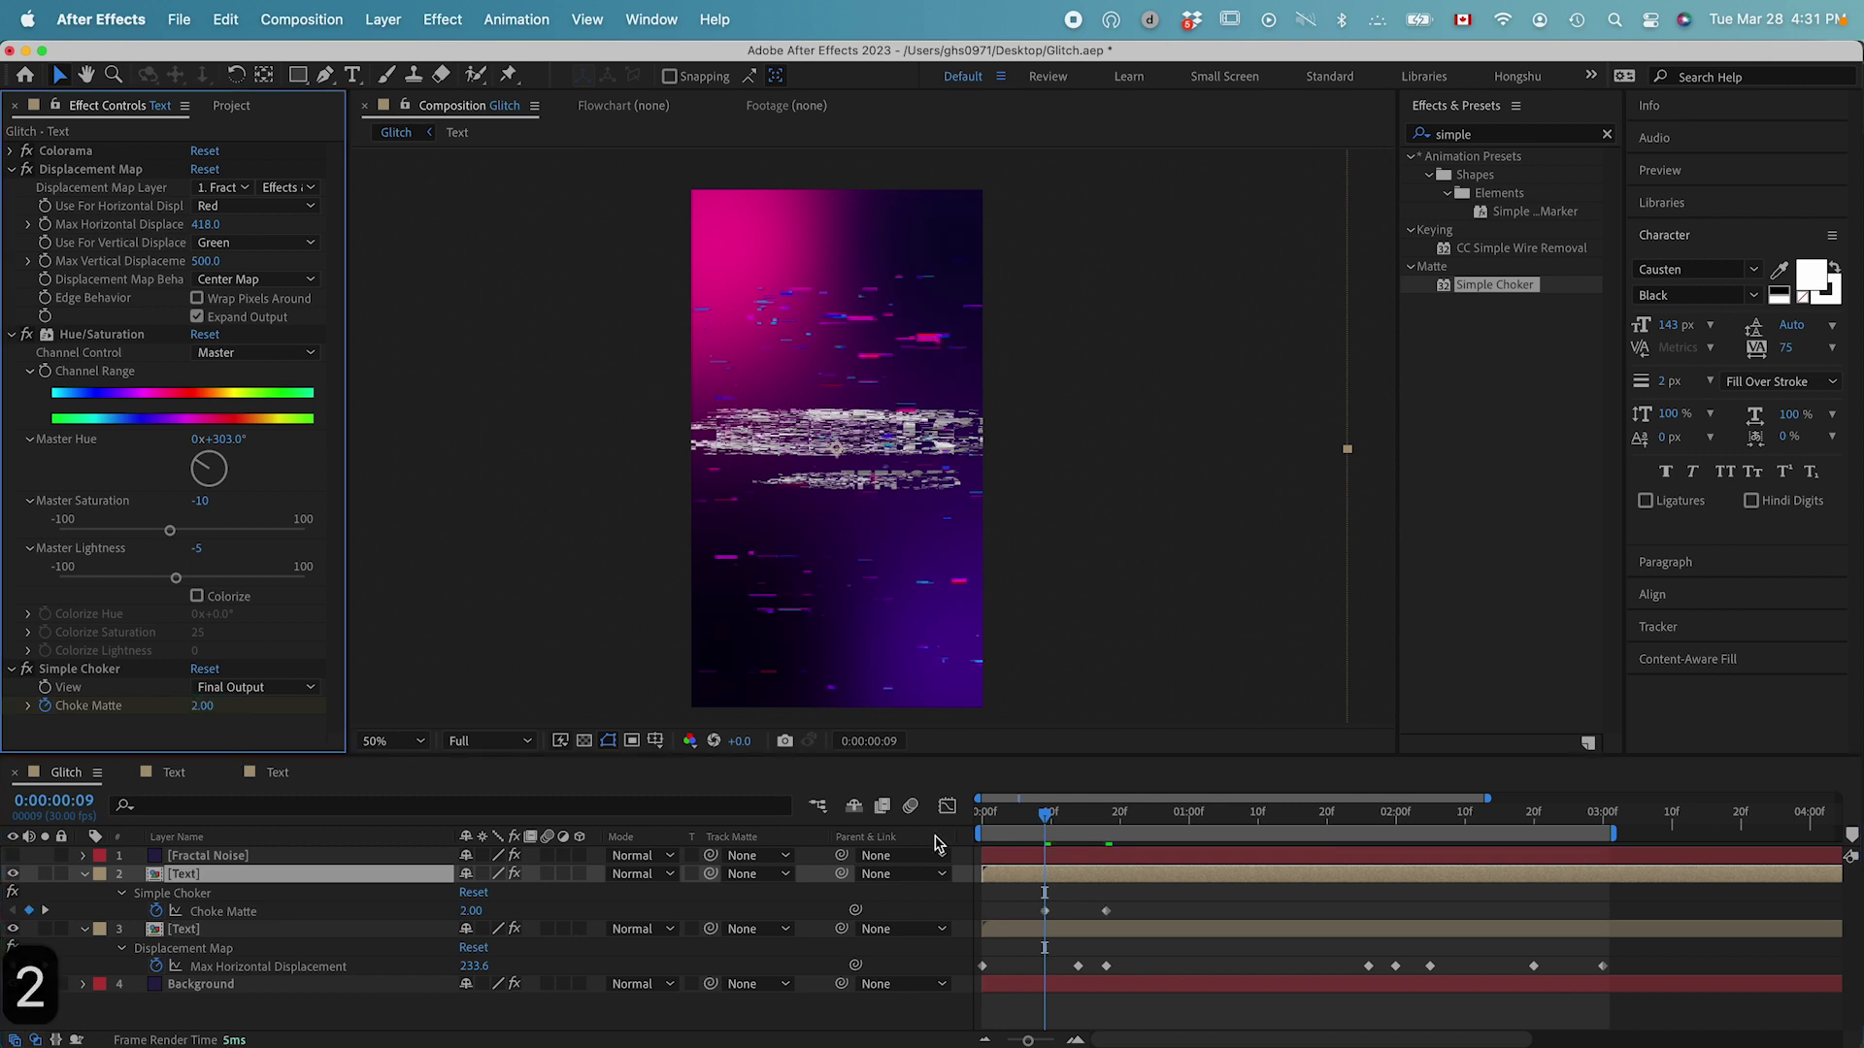
Step: Add a Choke Matte keyframe of 10 at the start and preview the opening burst
{"action": "left_click", "coordinate": [1032, 825]}
{"action": "left_click_drag", "start_coordinate": [1032, 826], "coordinate": [976, 832]}
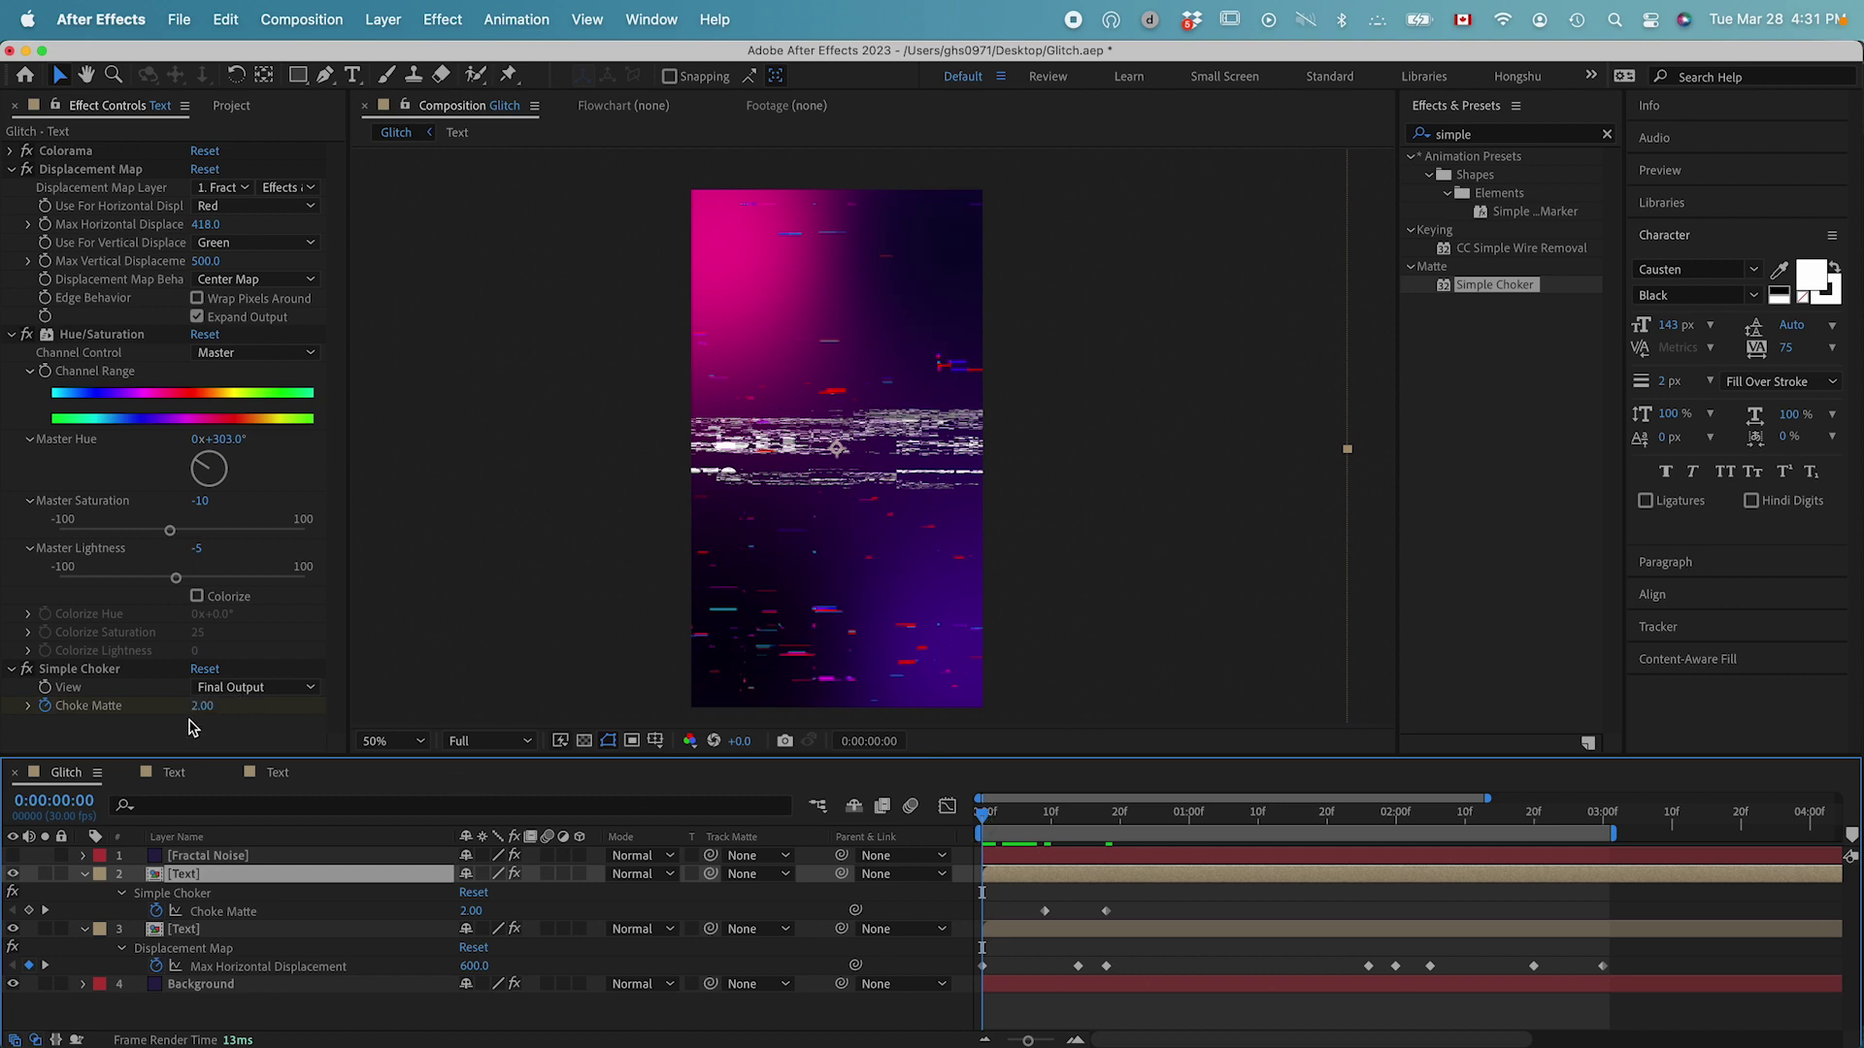
{"action": "left_click", "coordinate": [216, 741]}
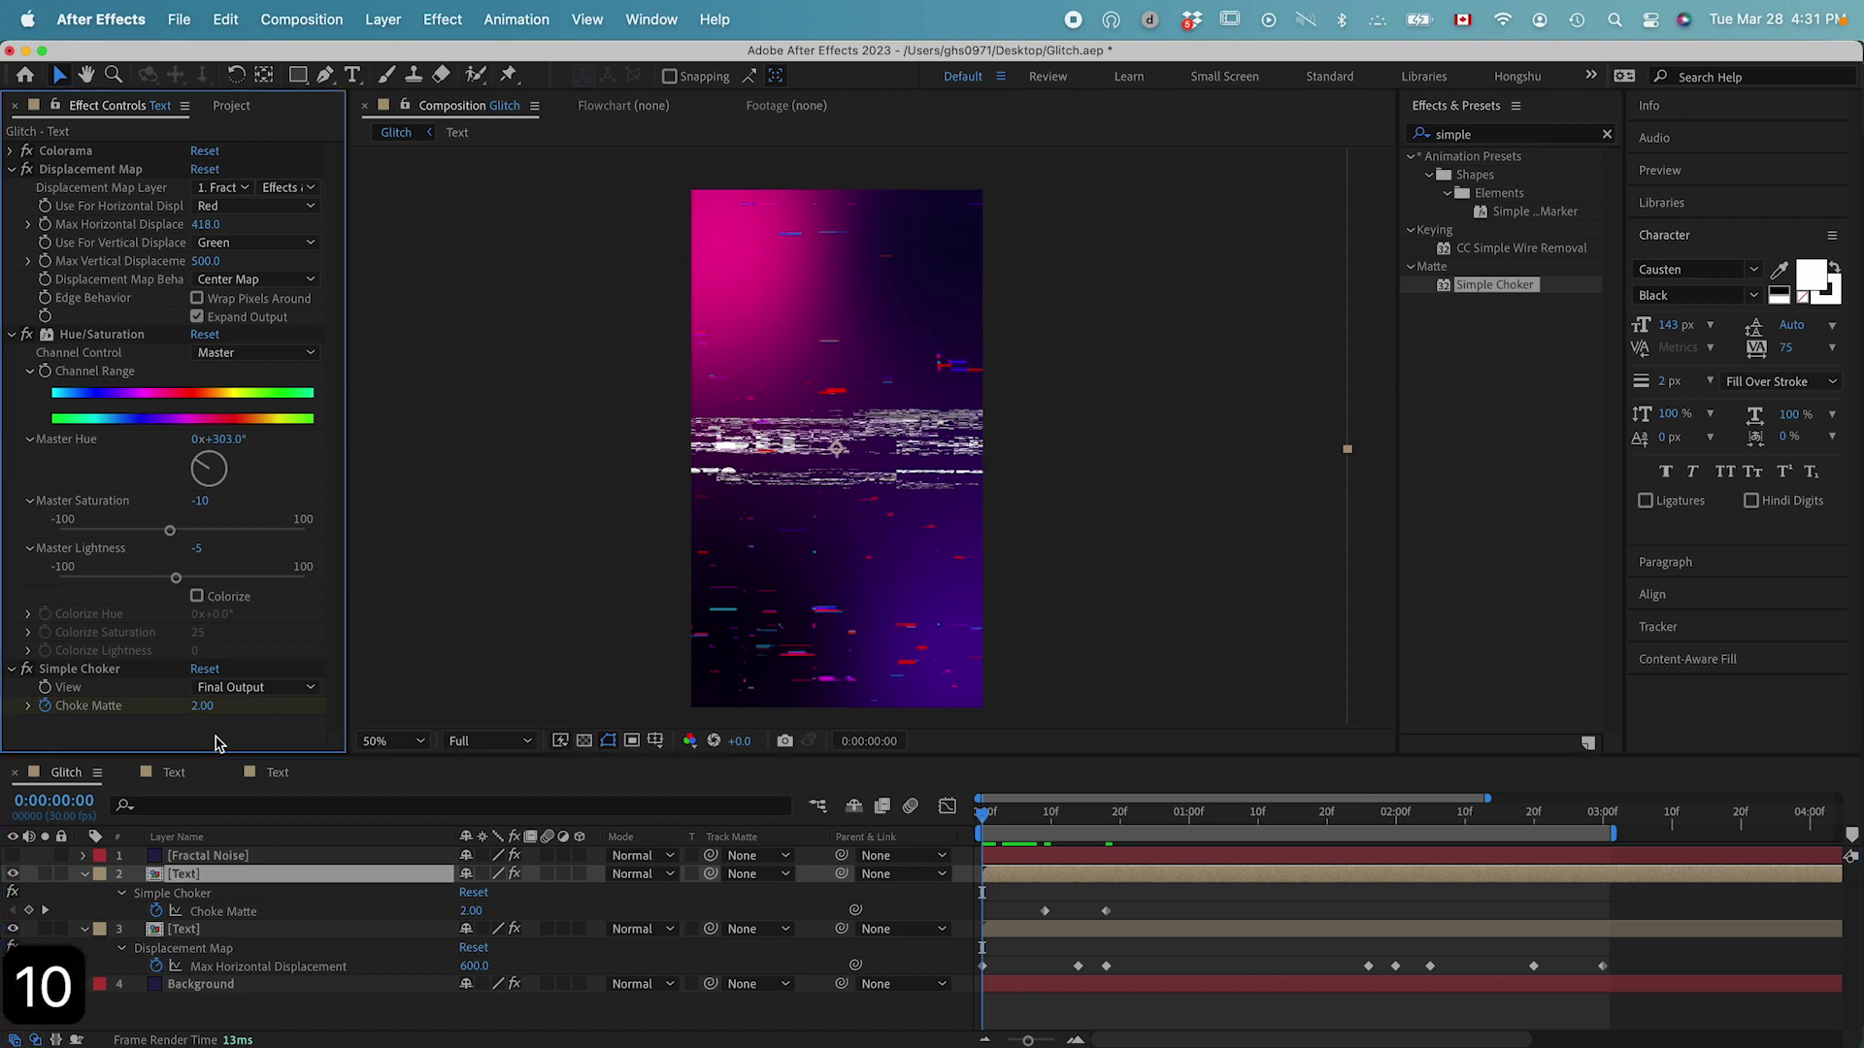
{"action": "left_click", "coordinate": [204, 707]}
{"action": "type", "text": "10"}
{"action": "key", "text": "Return"}
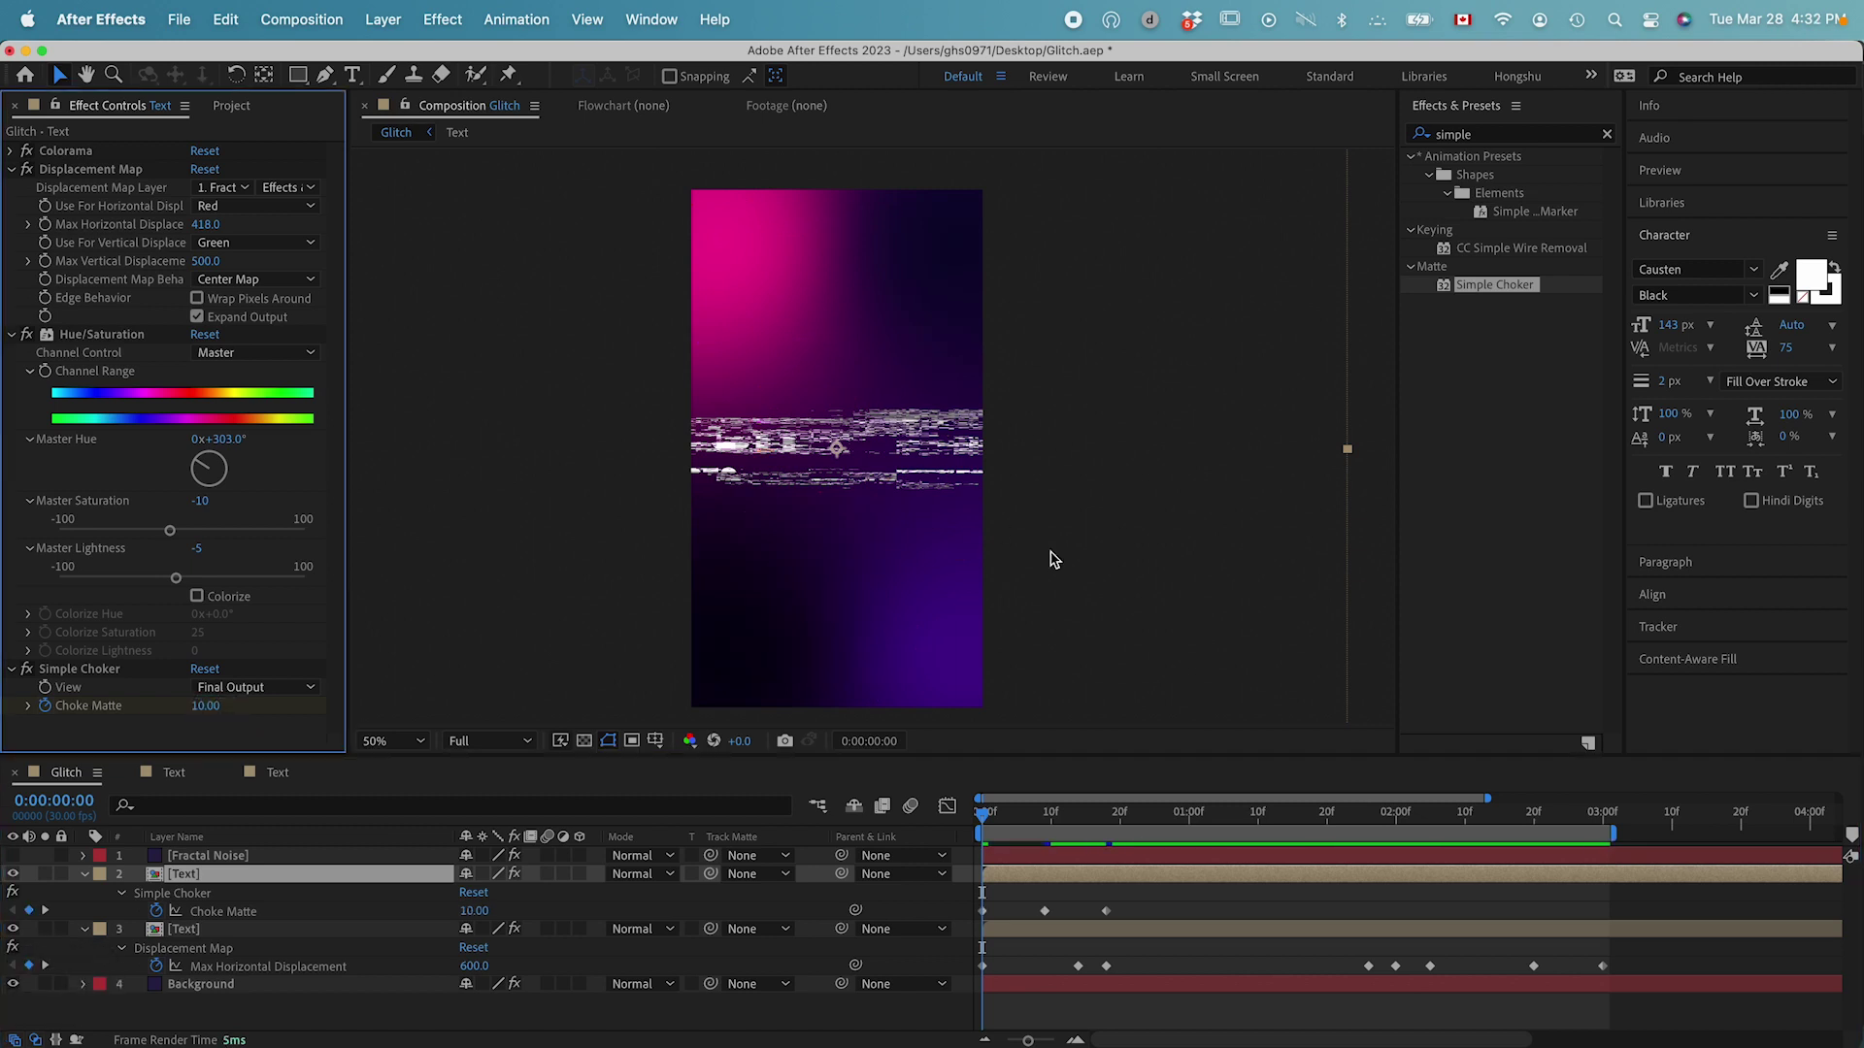
{"action": "left_click", "coordinate": [1002, 828]}
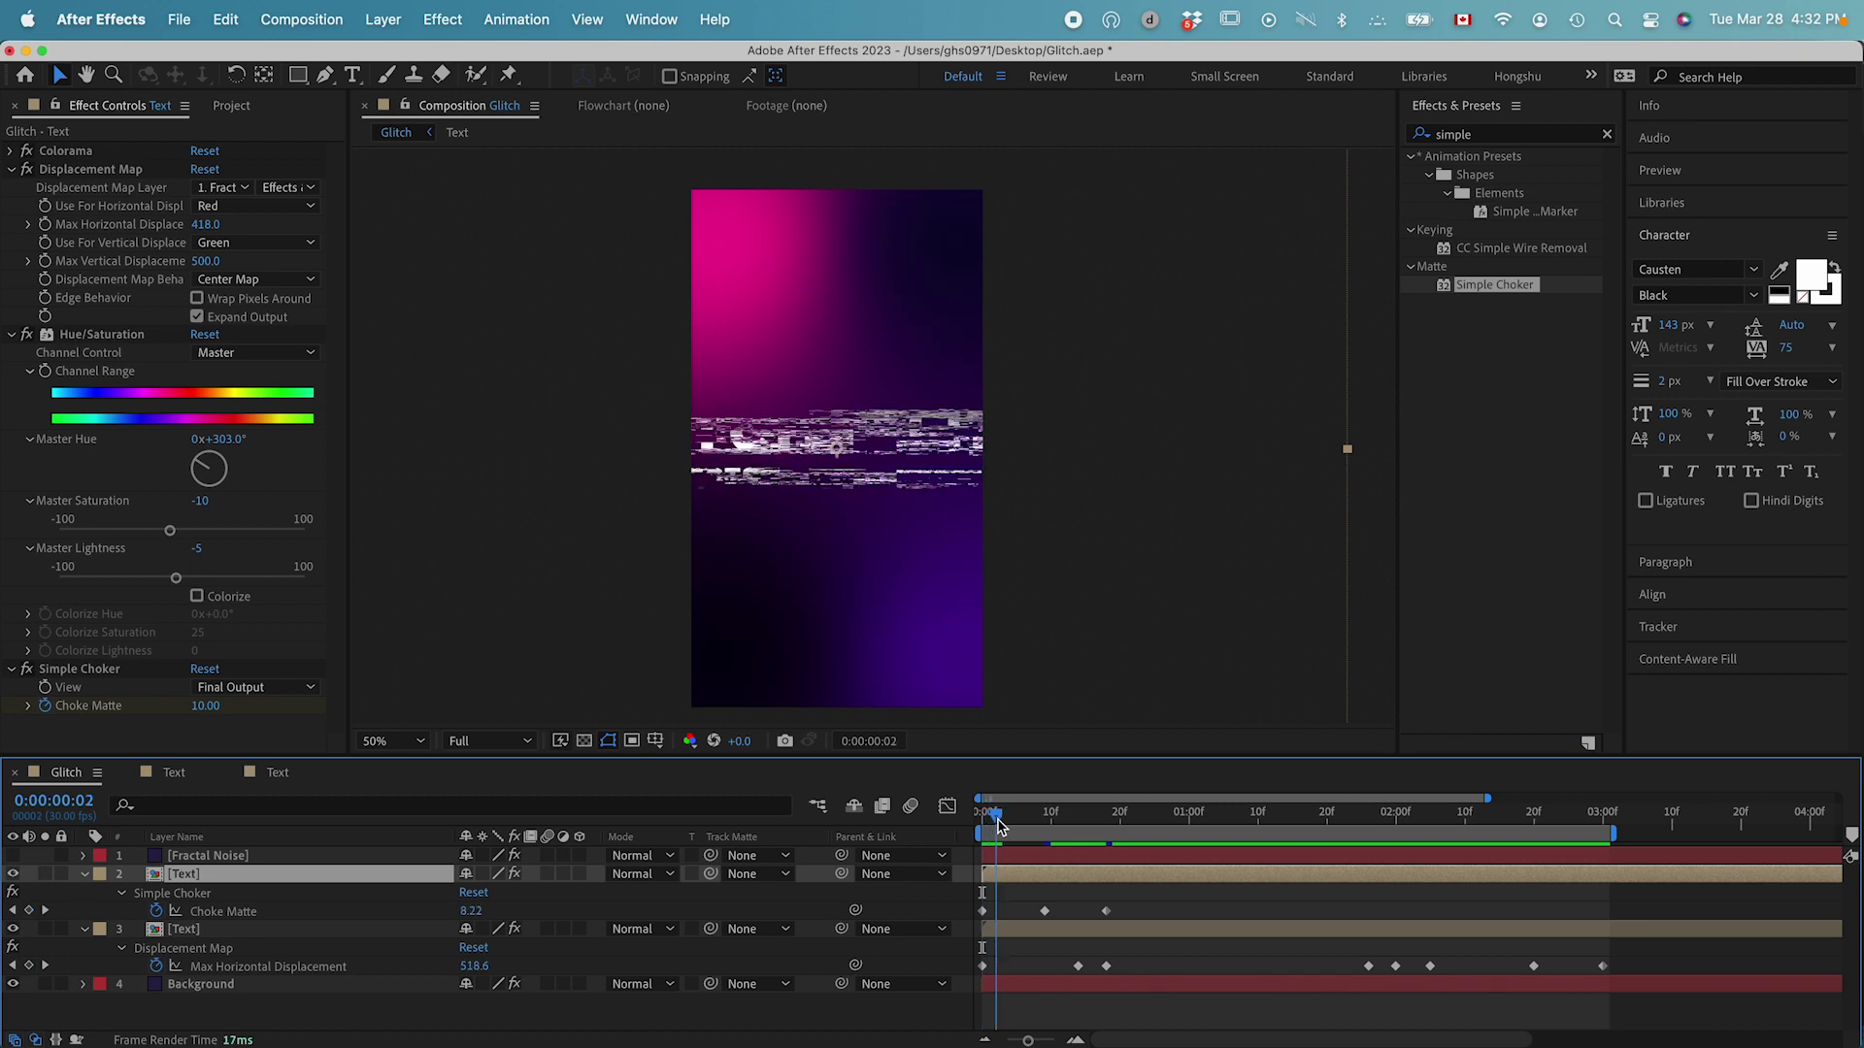
{"action": "left_click_drag", "start_coordinate": [1002, 828], "coordinate": [1111, 818]}
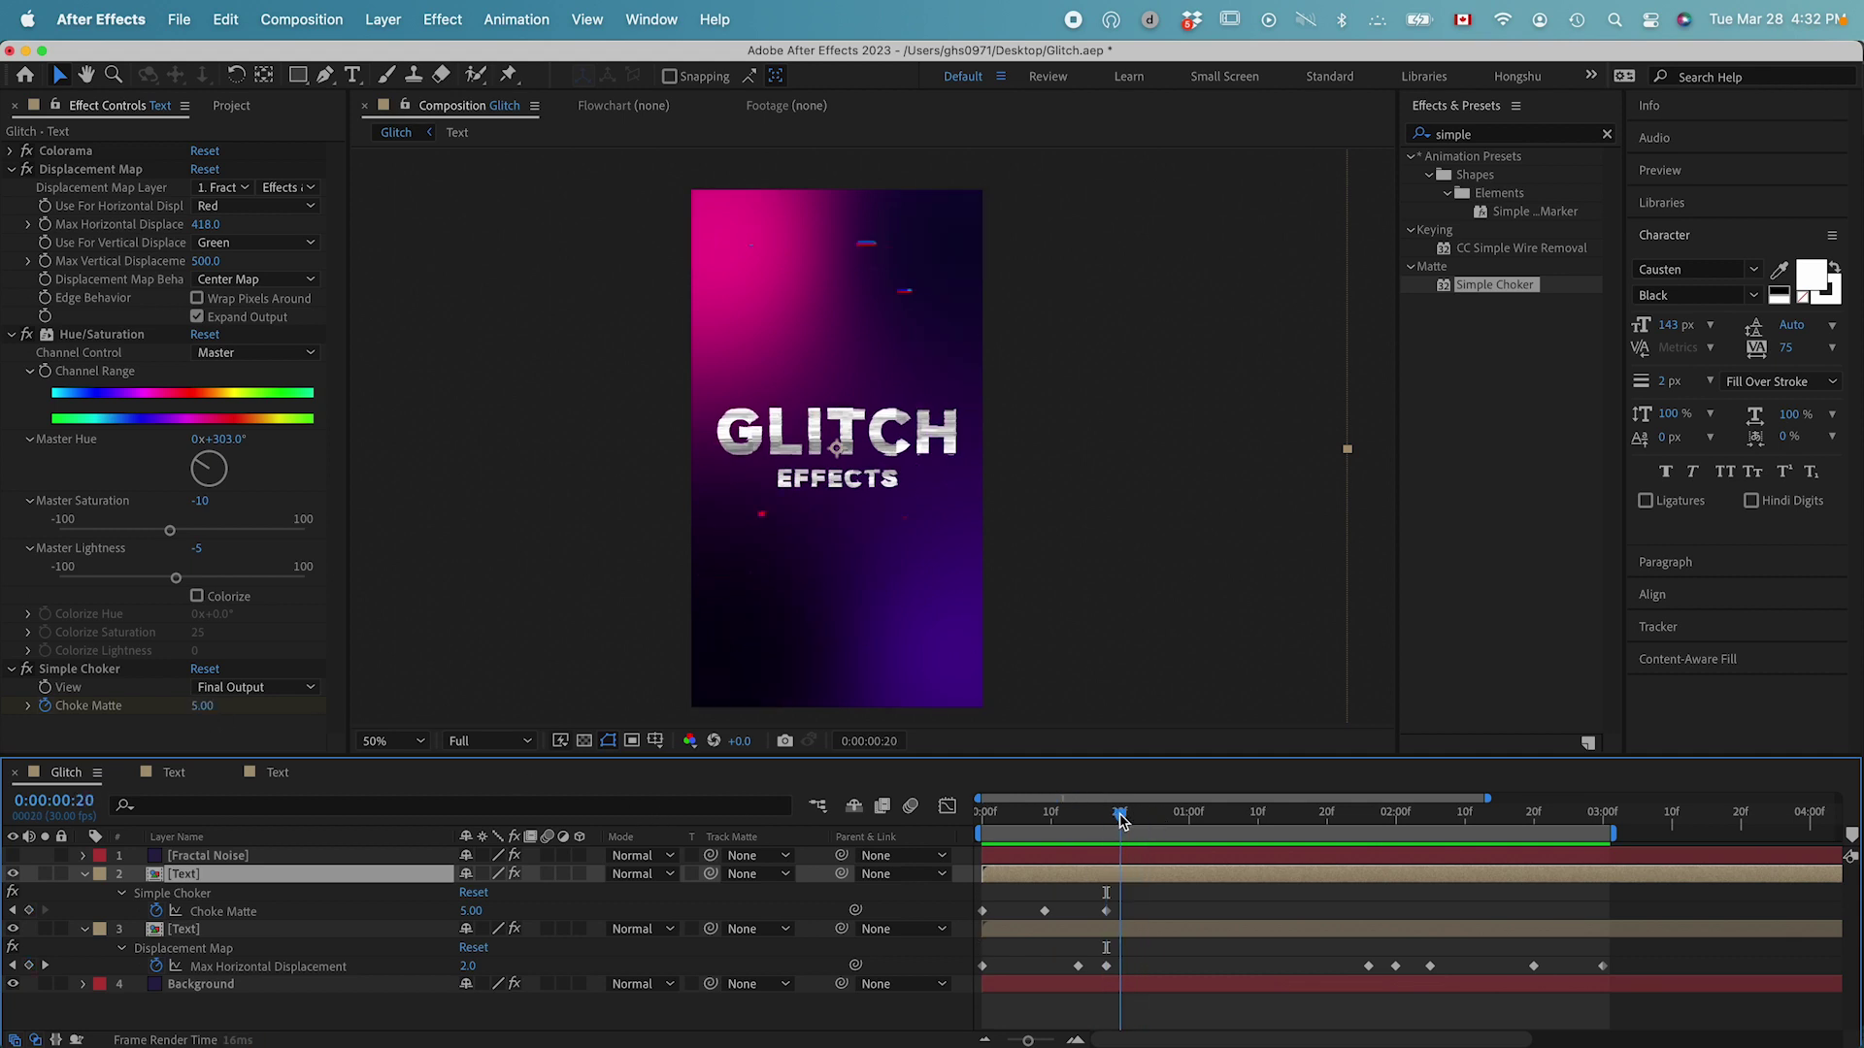
{"action": "key", "text": "space"}
{"action": "left_click", "coordinate": [205, 715]}
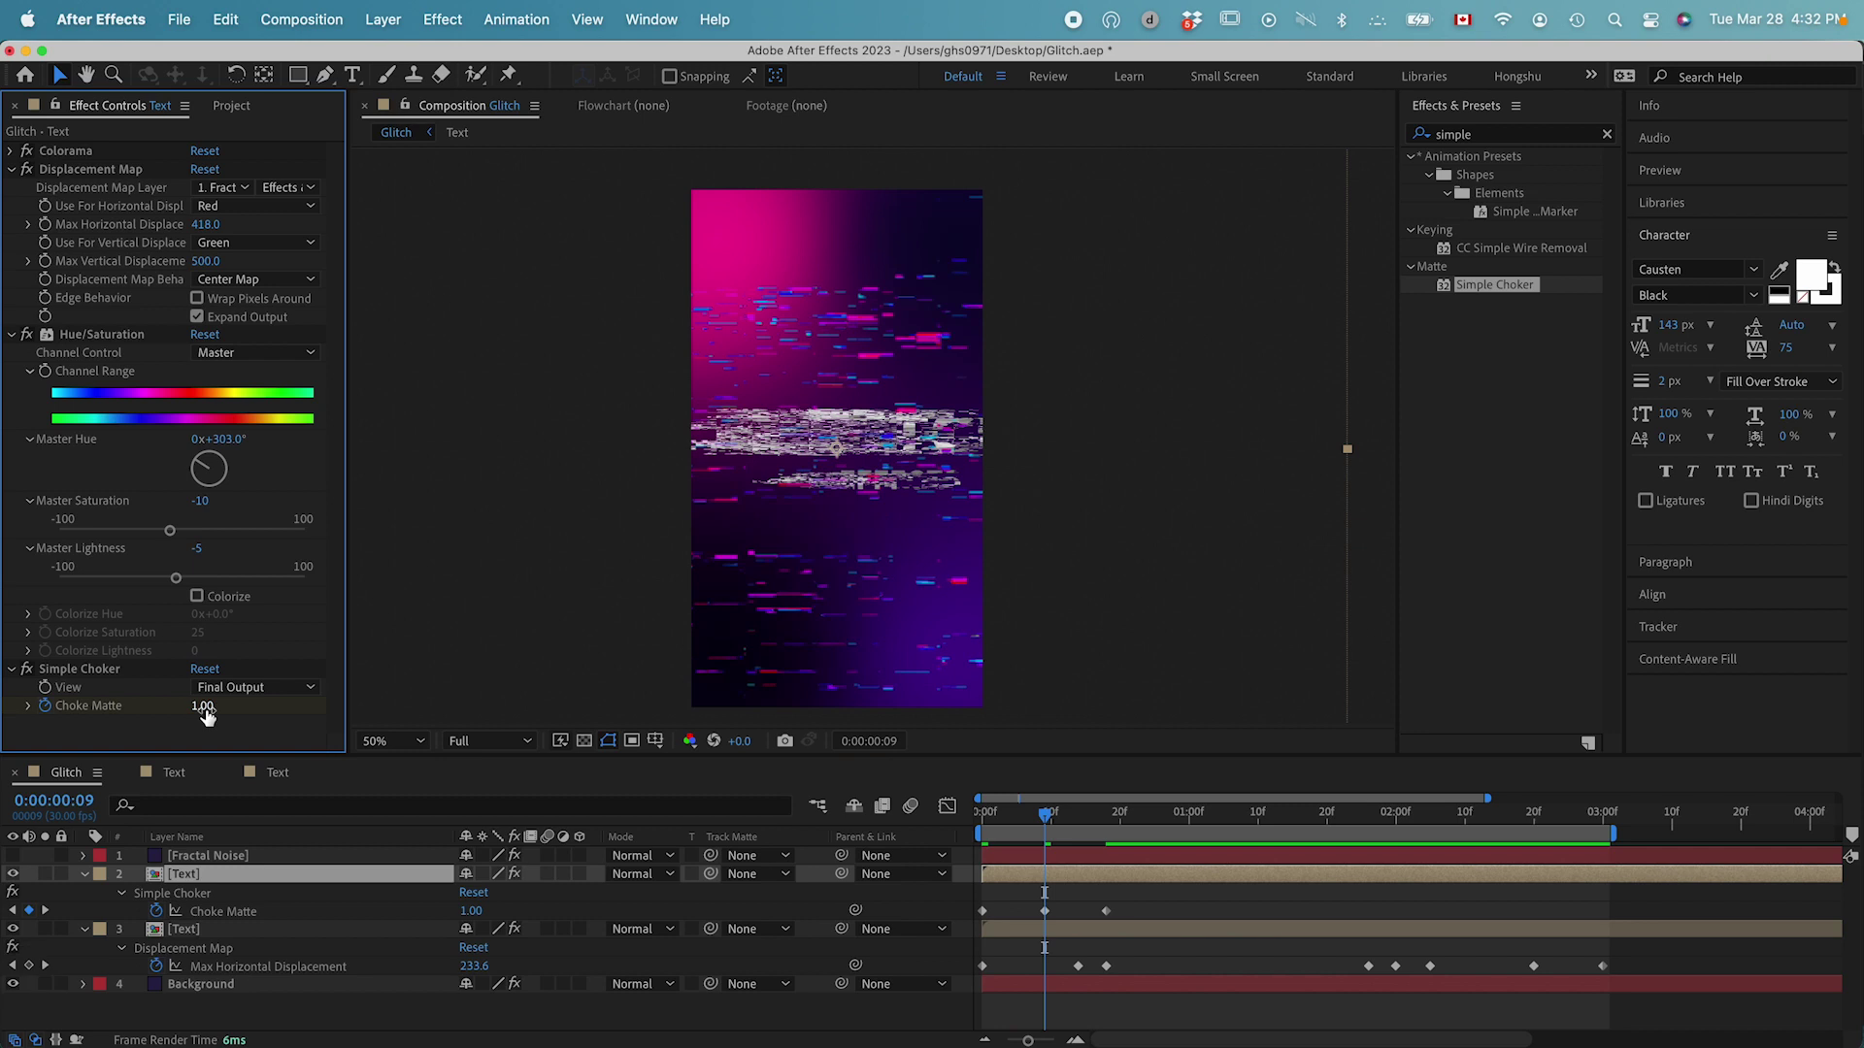
{"action": "left_click_drag", "start_coordinate": [1045, 826], "coordinate": [1035, 818]}
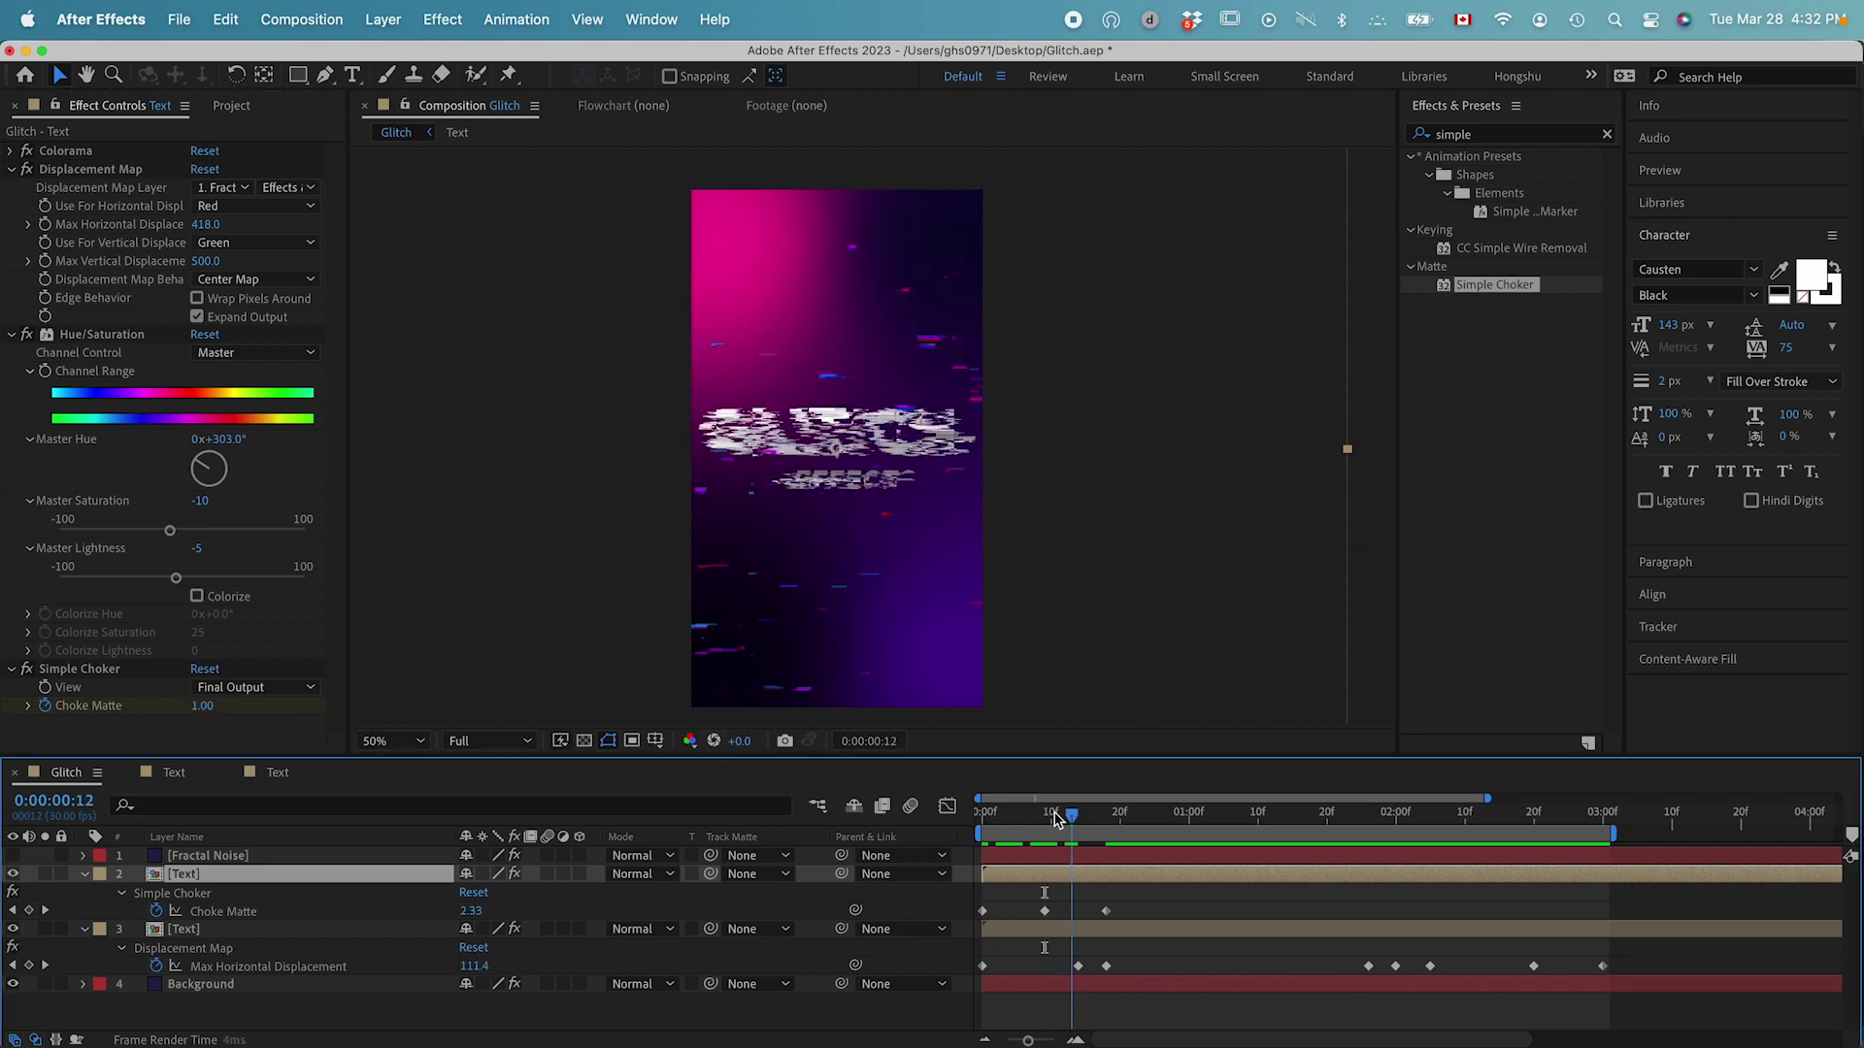
{"action": "key", "text": "space"}
{"action": "key", "text": "space"}
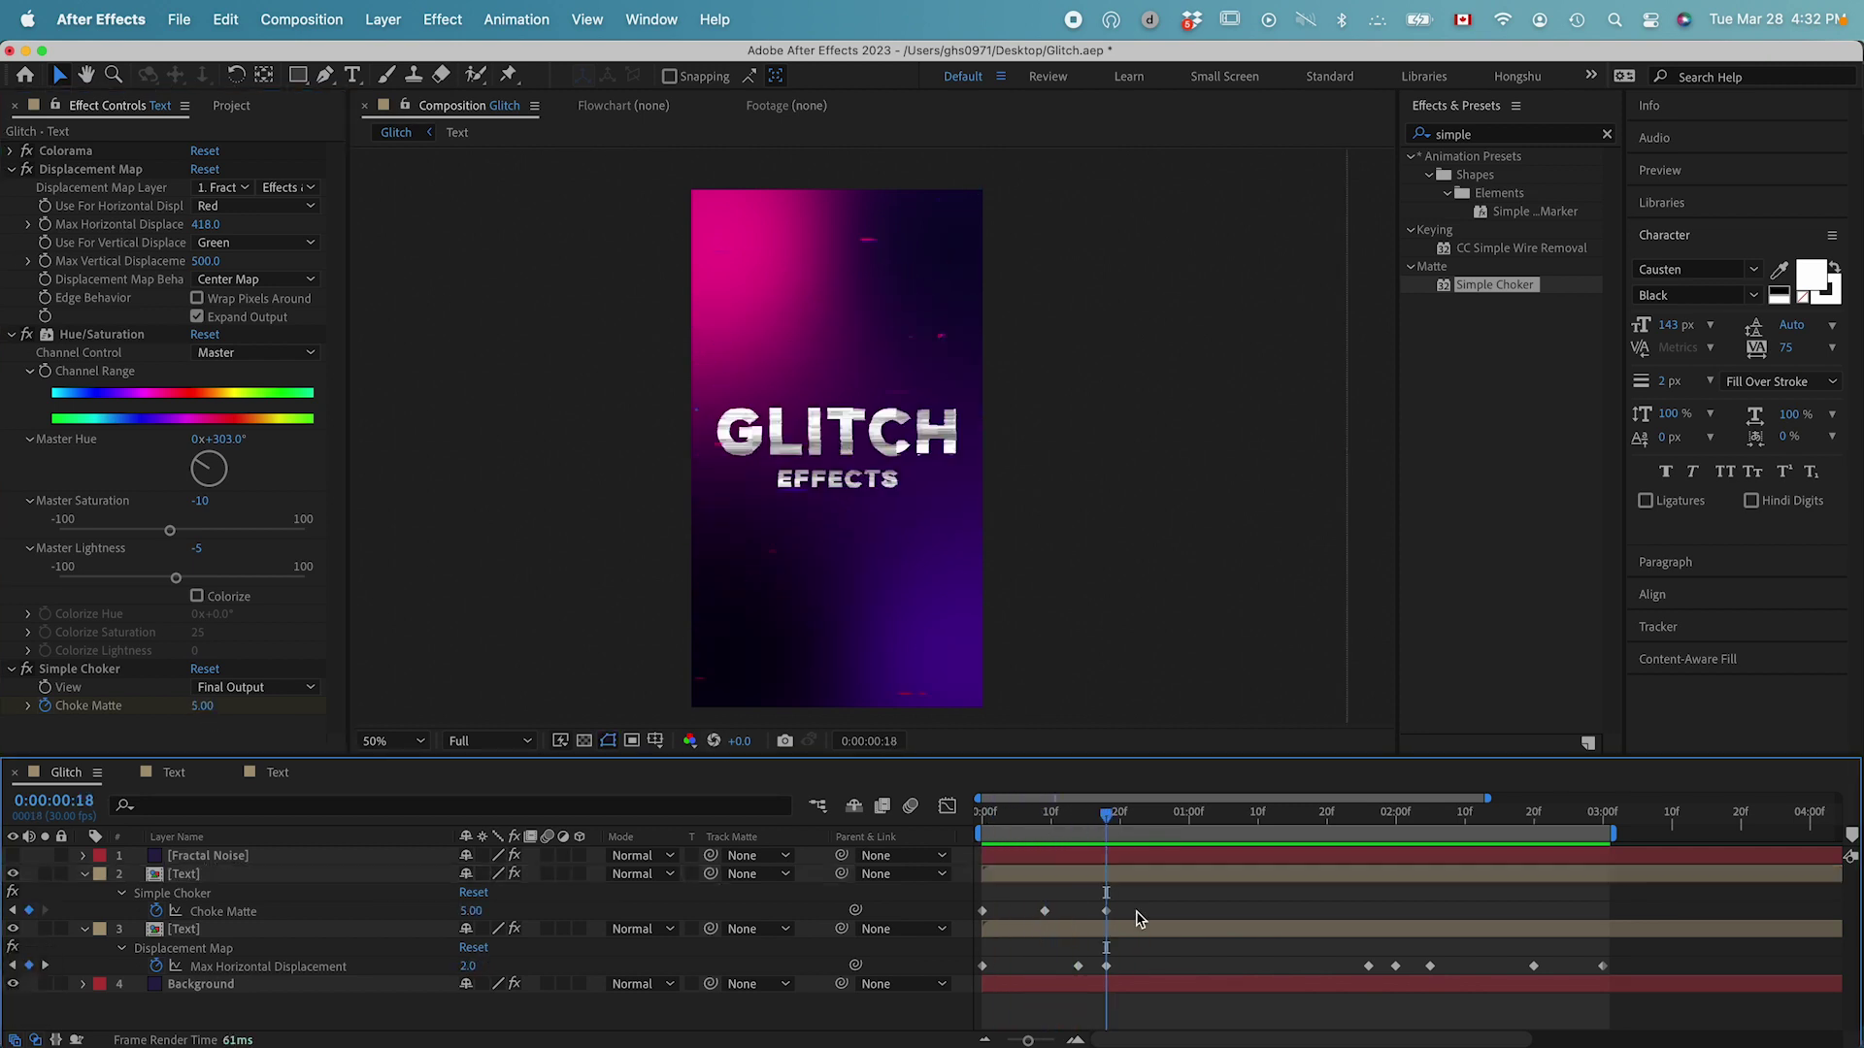
Step: Copy the three Choke Matte keyframes and paste them around 2 seconds for a second burst
{"action": "left_click_drag", "start_coordinate": [969, 900], "coordinate": [1172, 918]}
{"action": "key", "text": "cmd+c"}
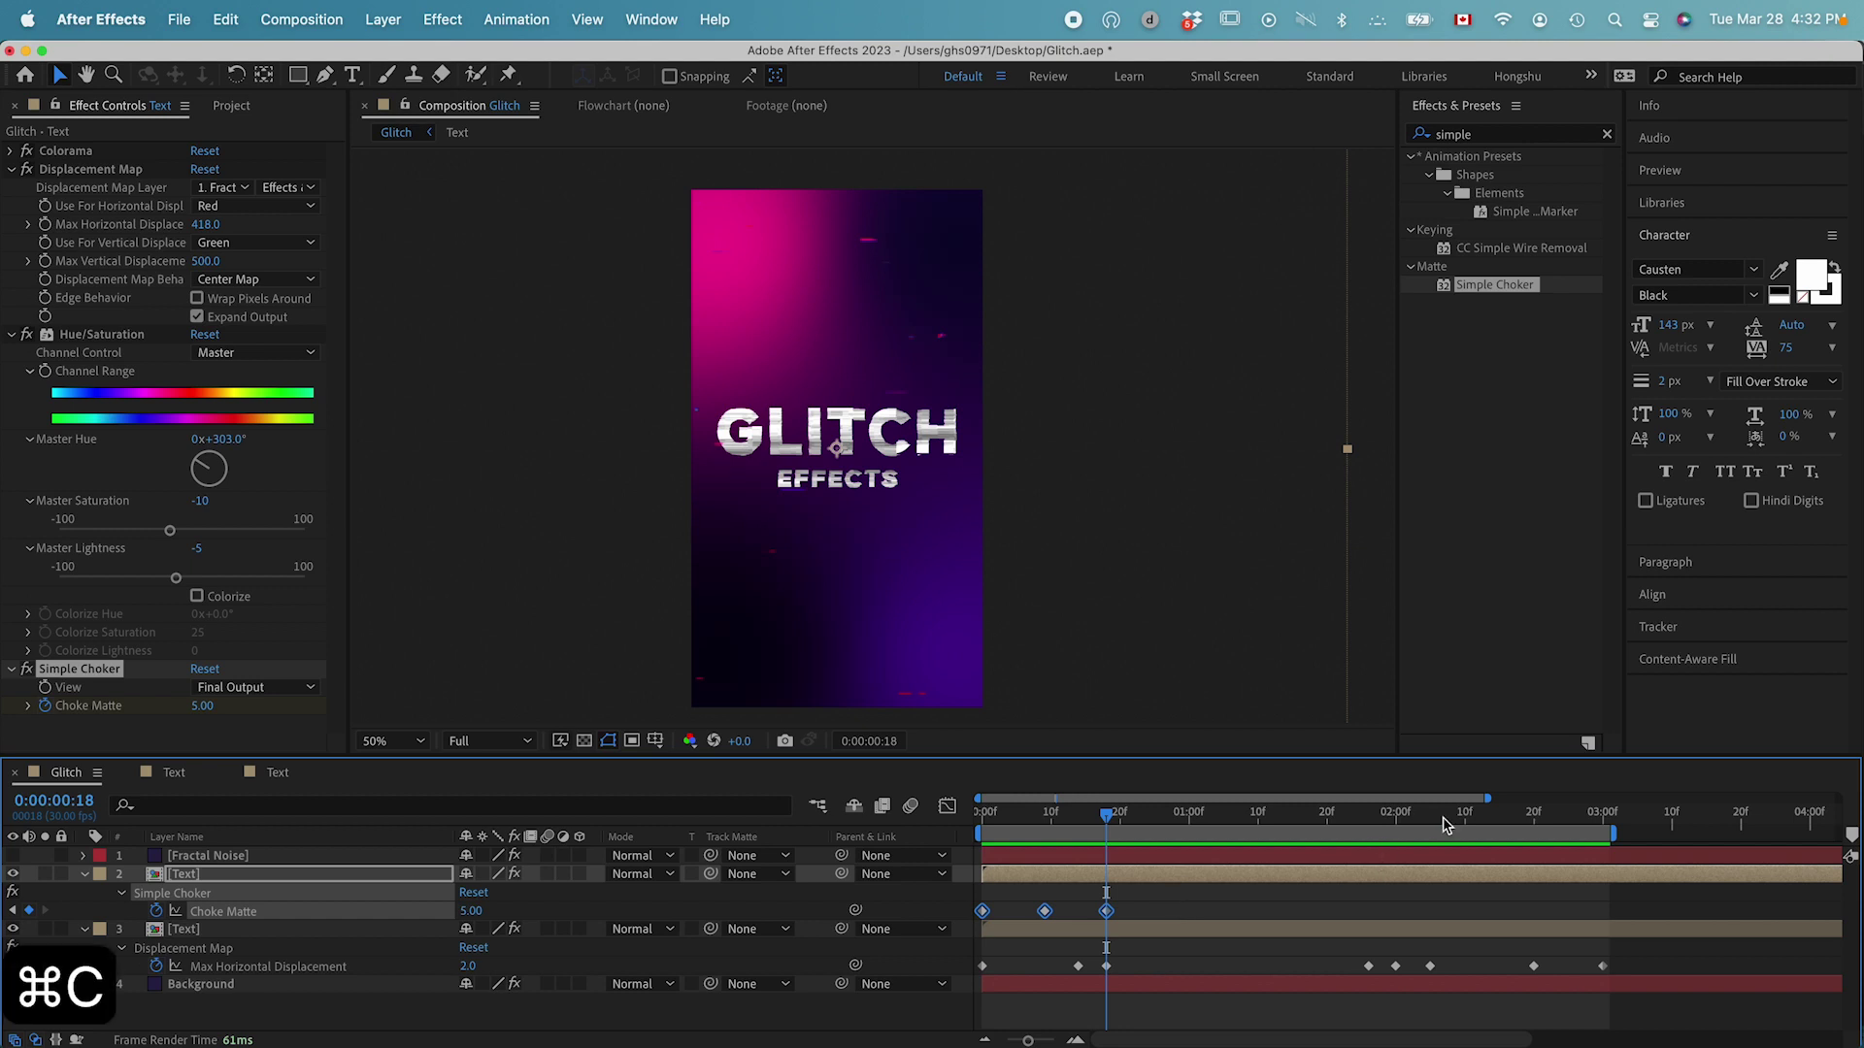
{"action": "left_click", "coordinate": [1367, 815]}
{"action": "key", "text": "super+v"}
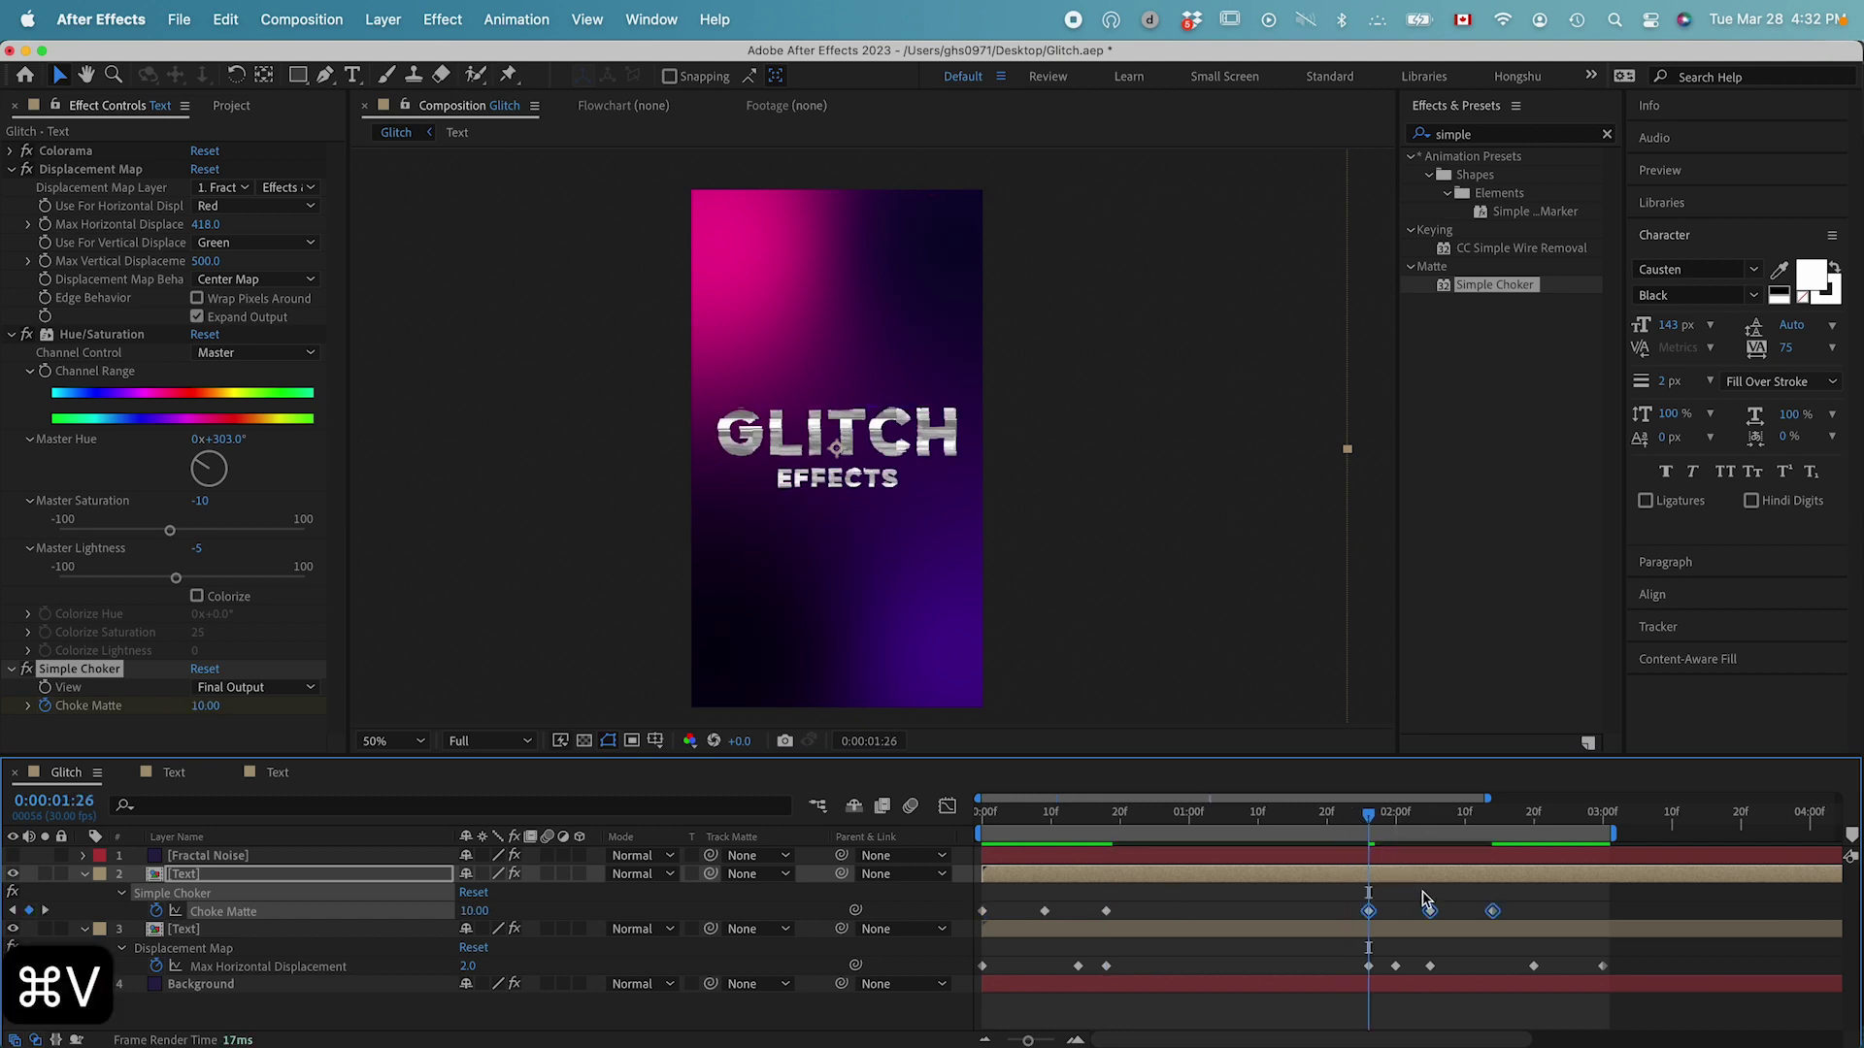
{"action": "left_click_drag", "start_coordinate": [1431, 911], "coordinate": [1369, 915]}
{"action": "left_click", "coordinate": [1490, 912]}
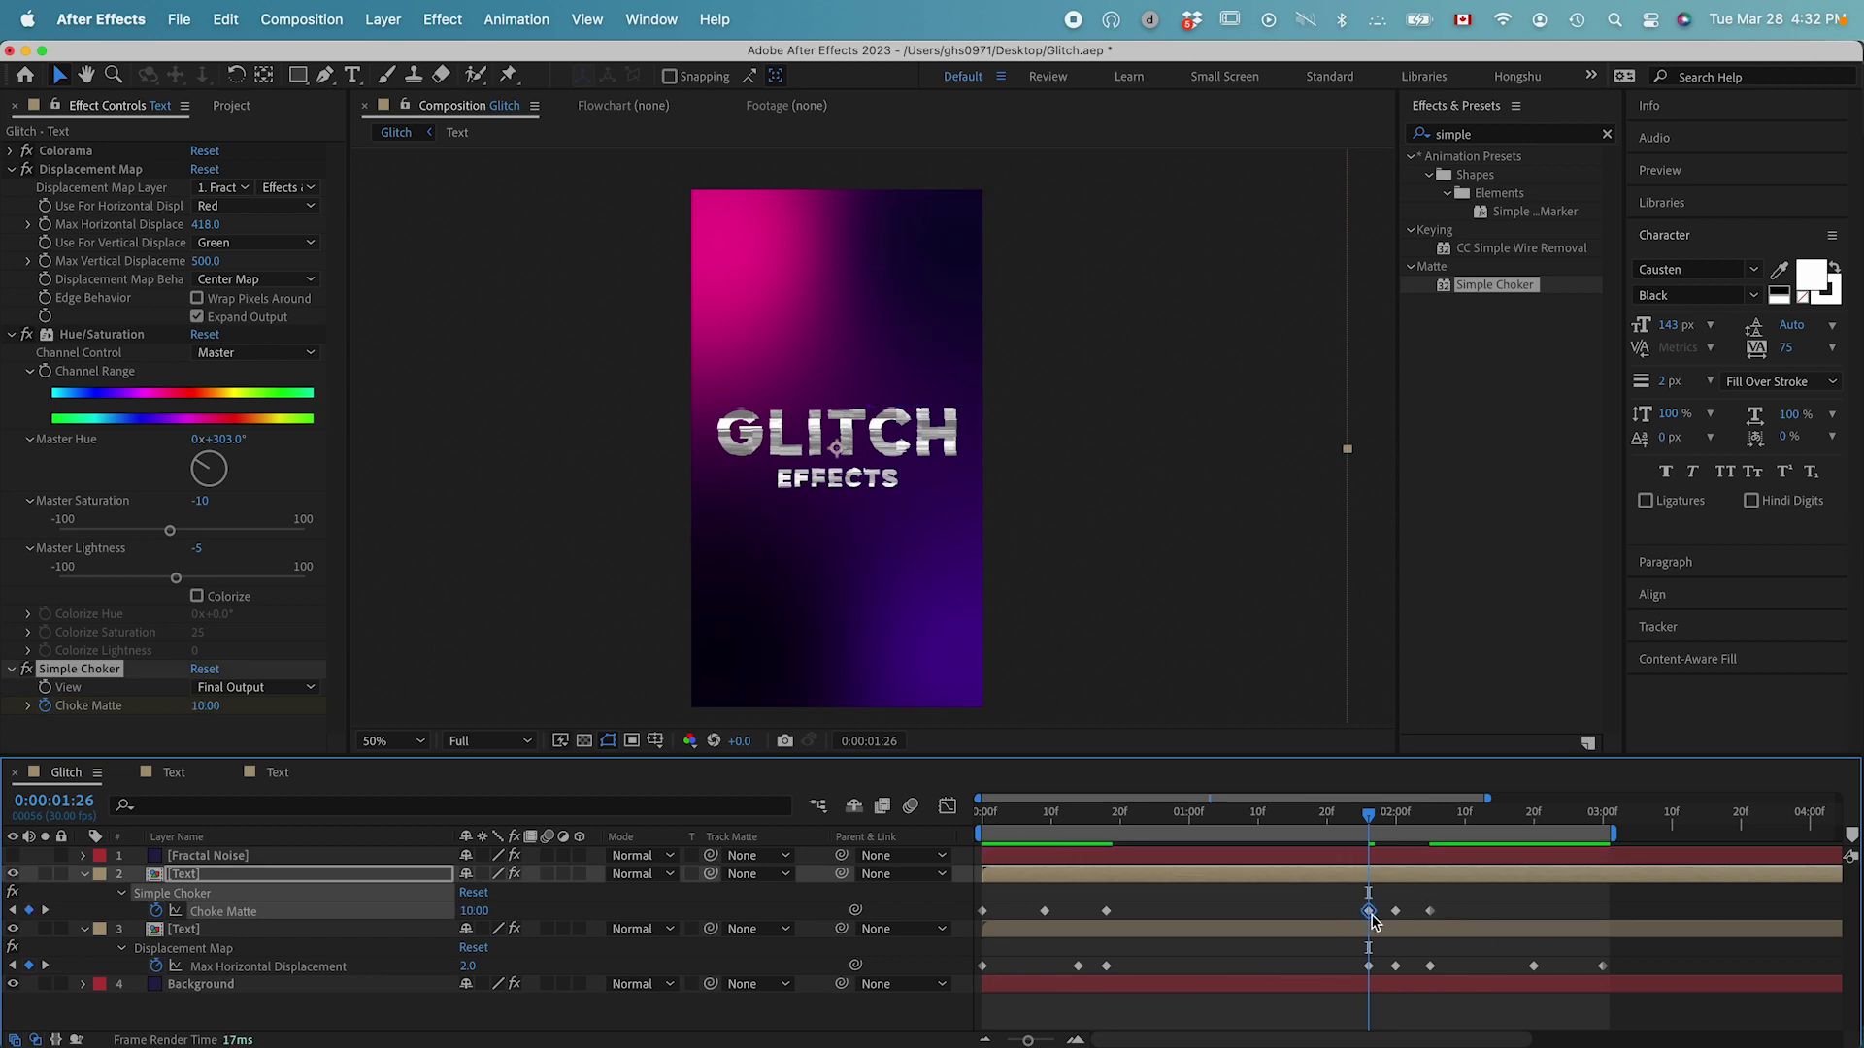
{"action": "left_click", "coordinate": [1347, 815]}
{"action": "key", "text": "space"}
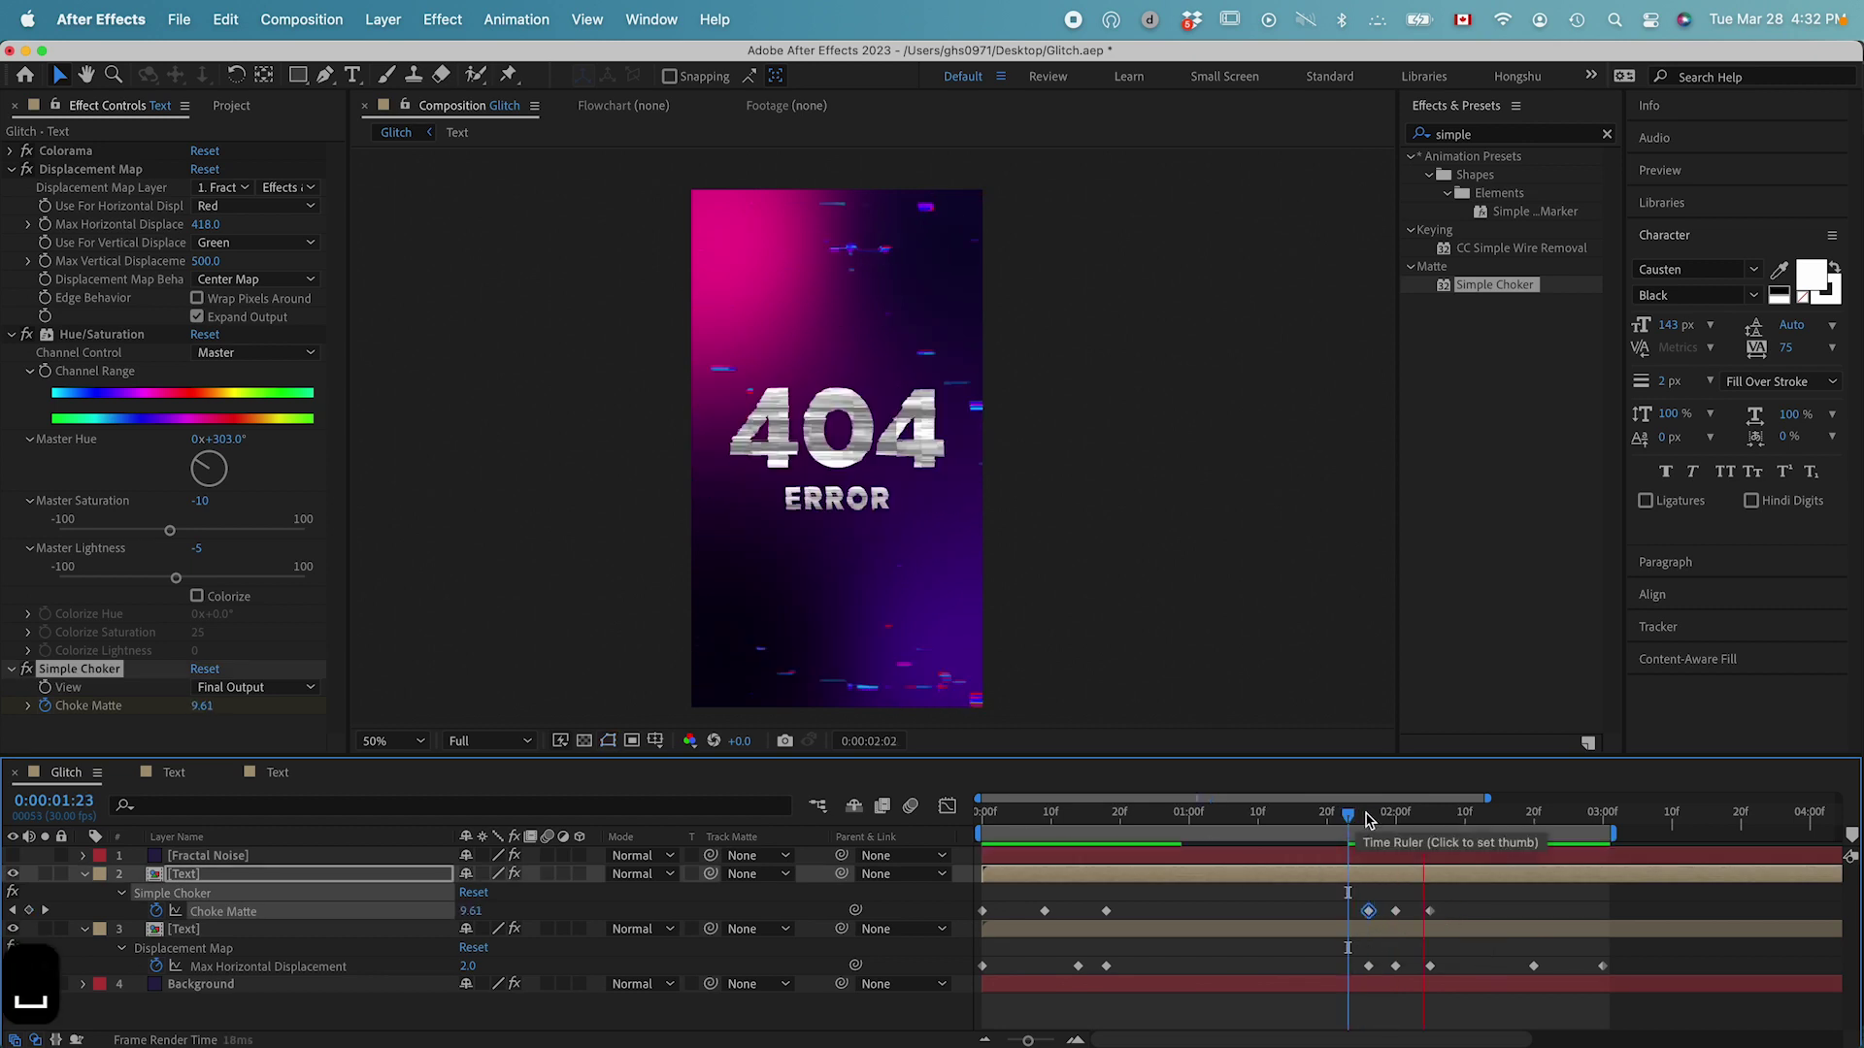
{"action": "key", "text": "space"}
{"action": "key", "text": "space"}
{"action": "left_click_drag", "start_coordinate": [1359, 820], "coordinate": [1536, 814]}
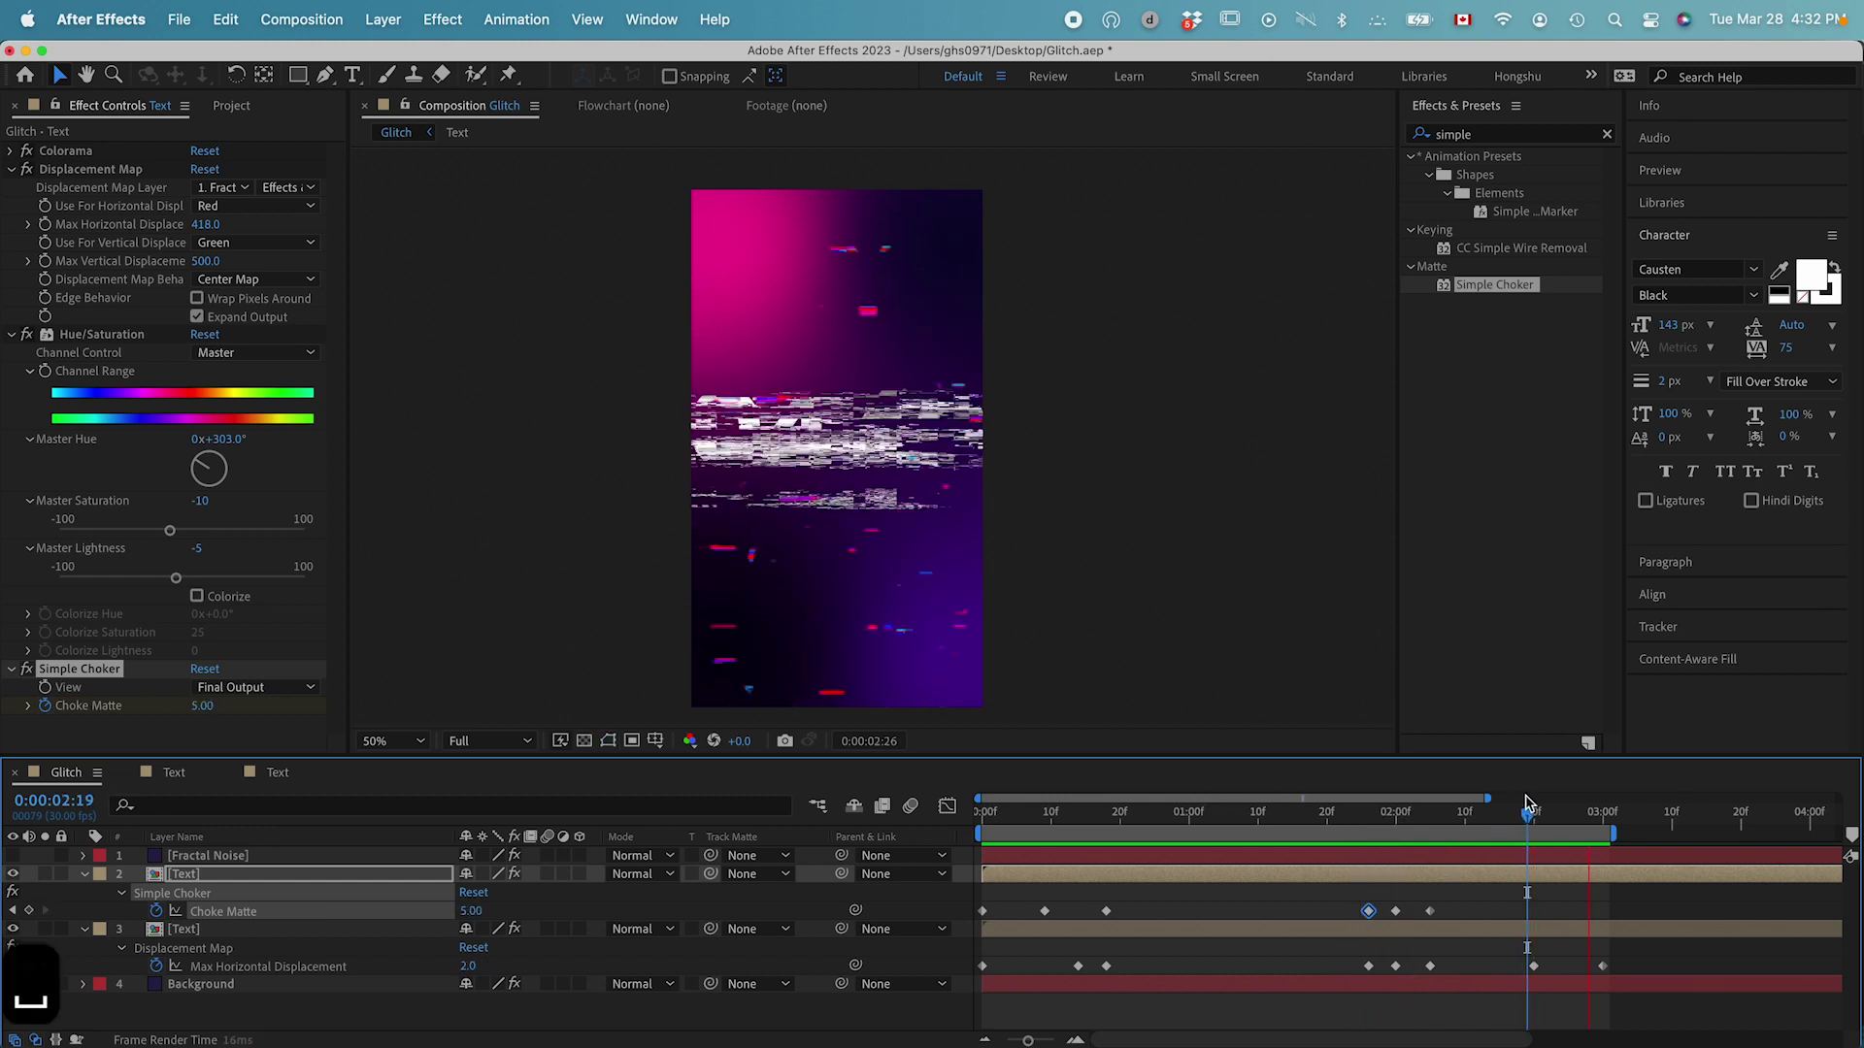
{"action": "left_click", "coordinate": [1524, 912]}
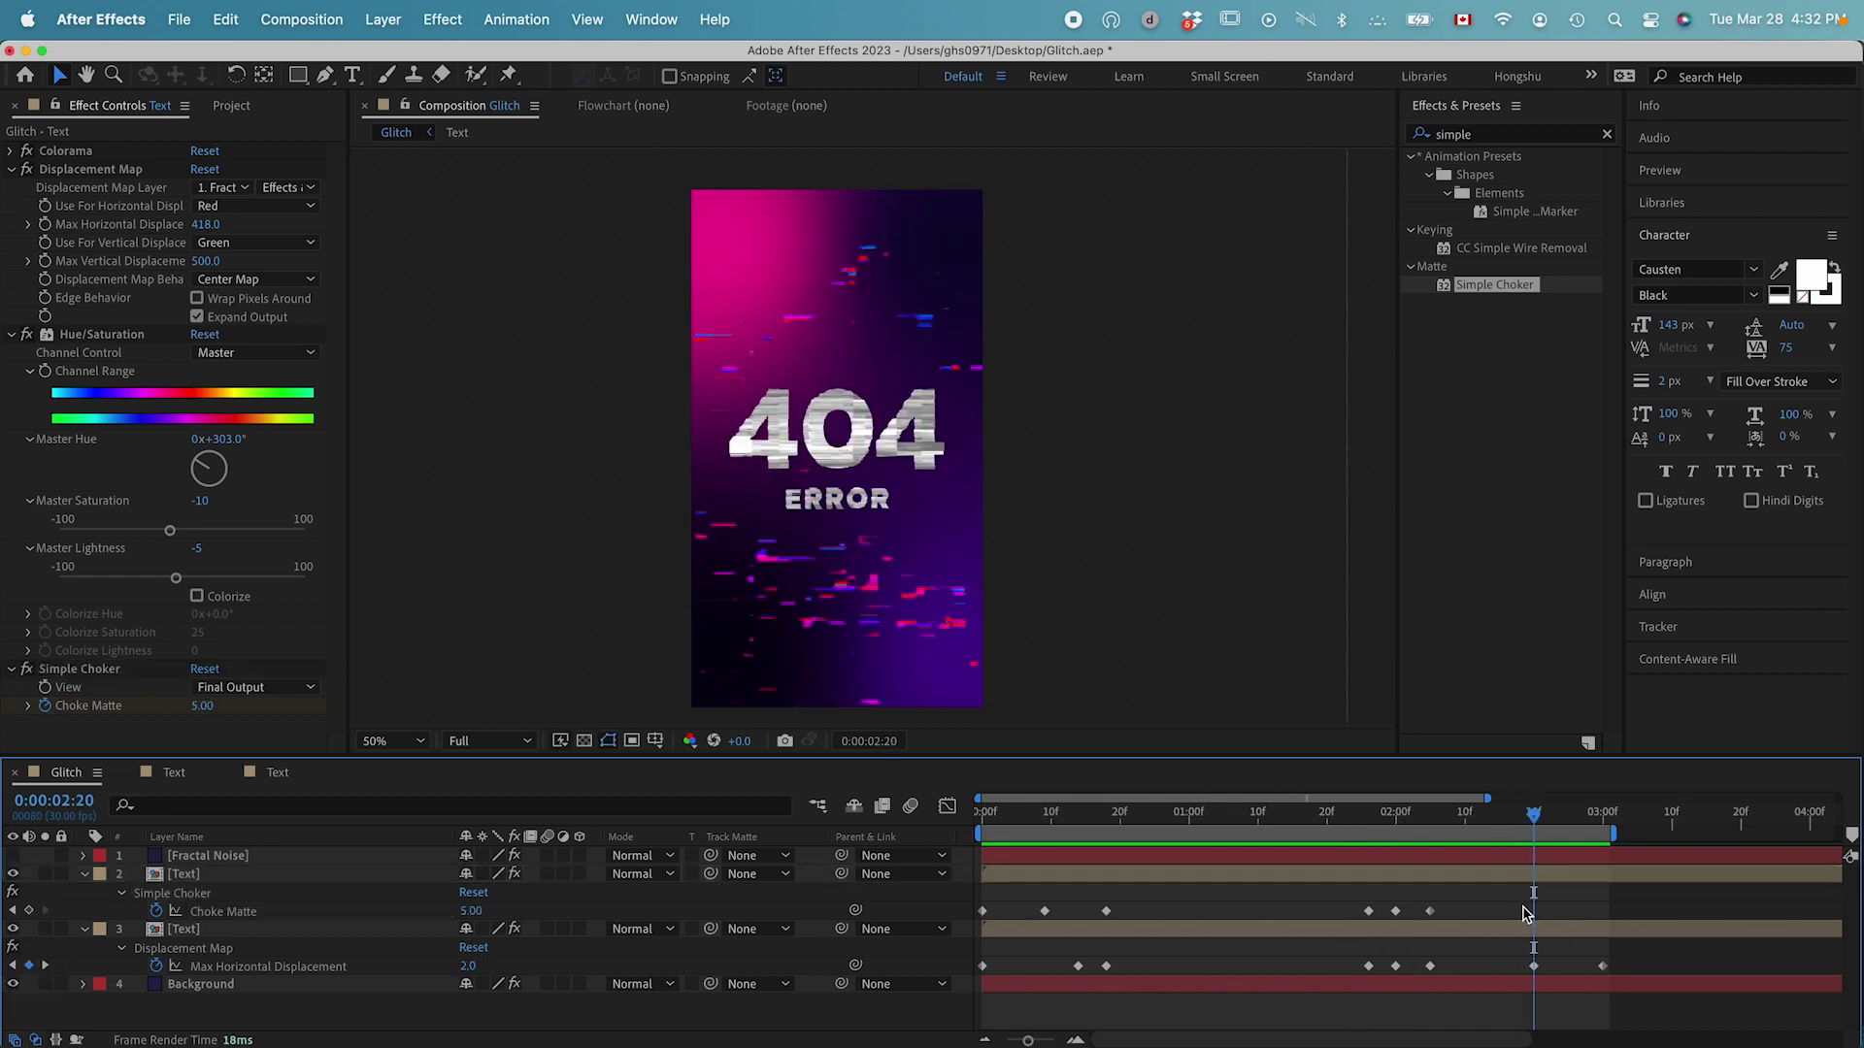
Step: Add Choke Matte keyframes at 2:20 and 3:00 (value 10), then preview the animation
{"action": "left_click", "coordinate": [29, 911]}
{"action": "key", "text": "k"}
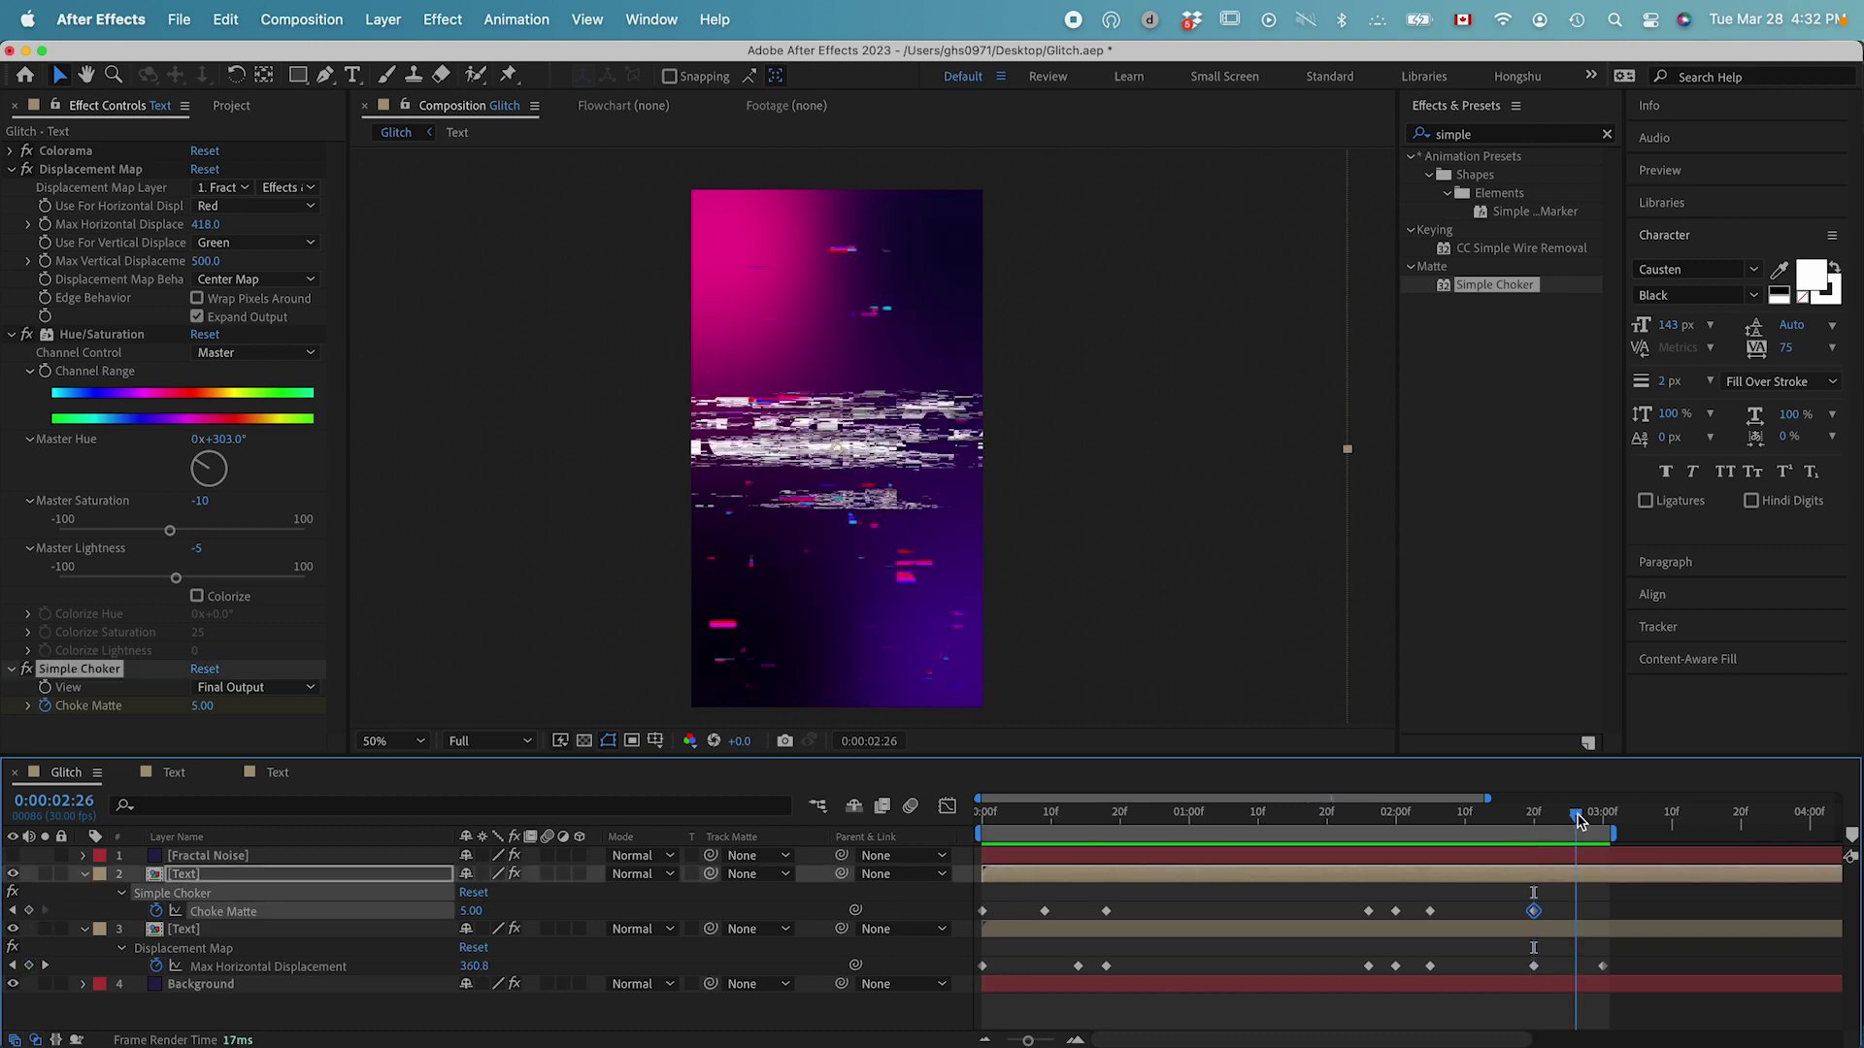
{"action": "left_click", "coordinate": [470, 911]}
{"action": "type", "text": "10"}
{"action": "key", "text": "Return"}
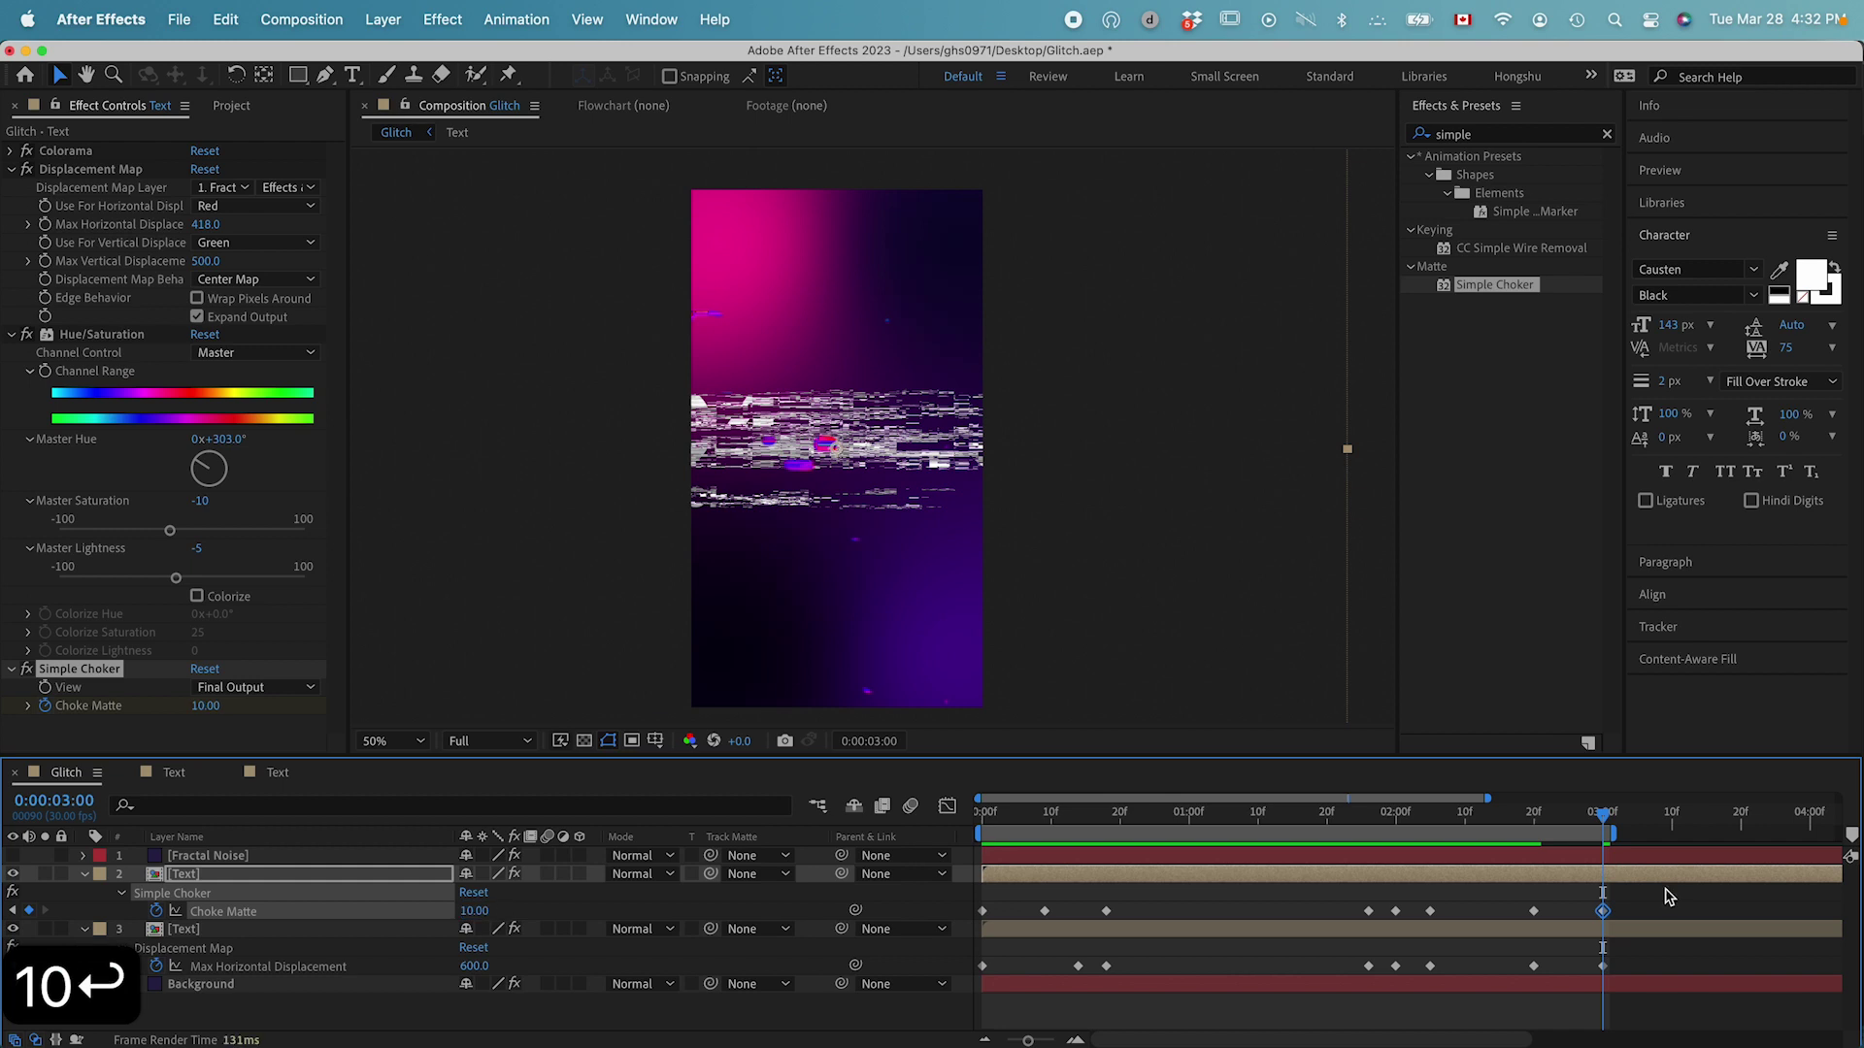
{"action": "left_click", "coordinate": [1667, 897]}
{"action": "left_click", "coordinate": [1036, 816]}
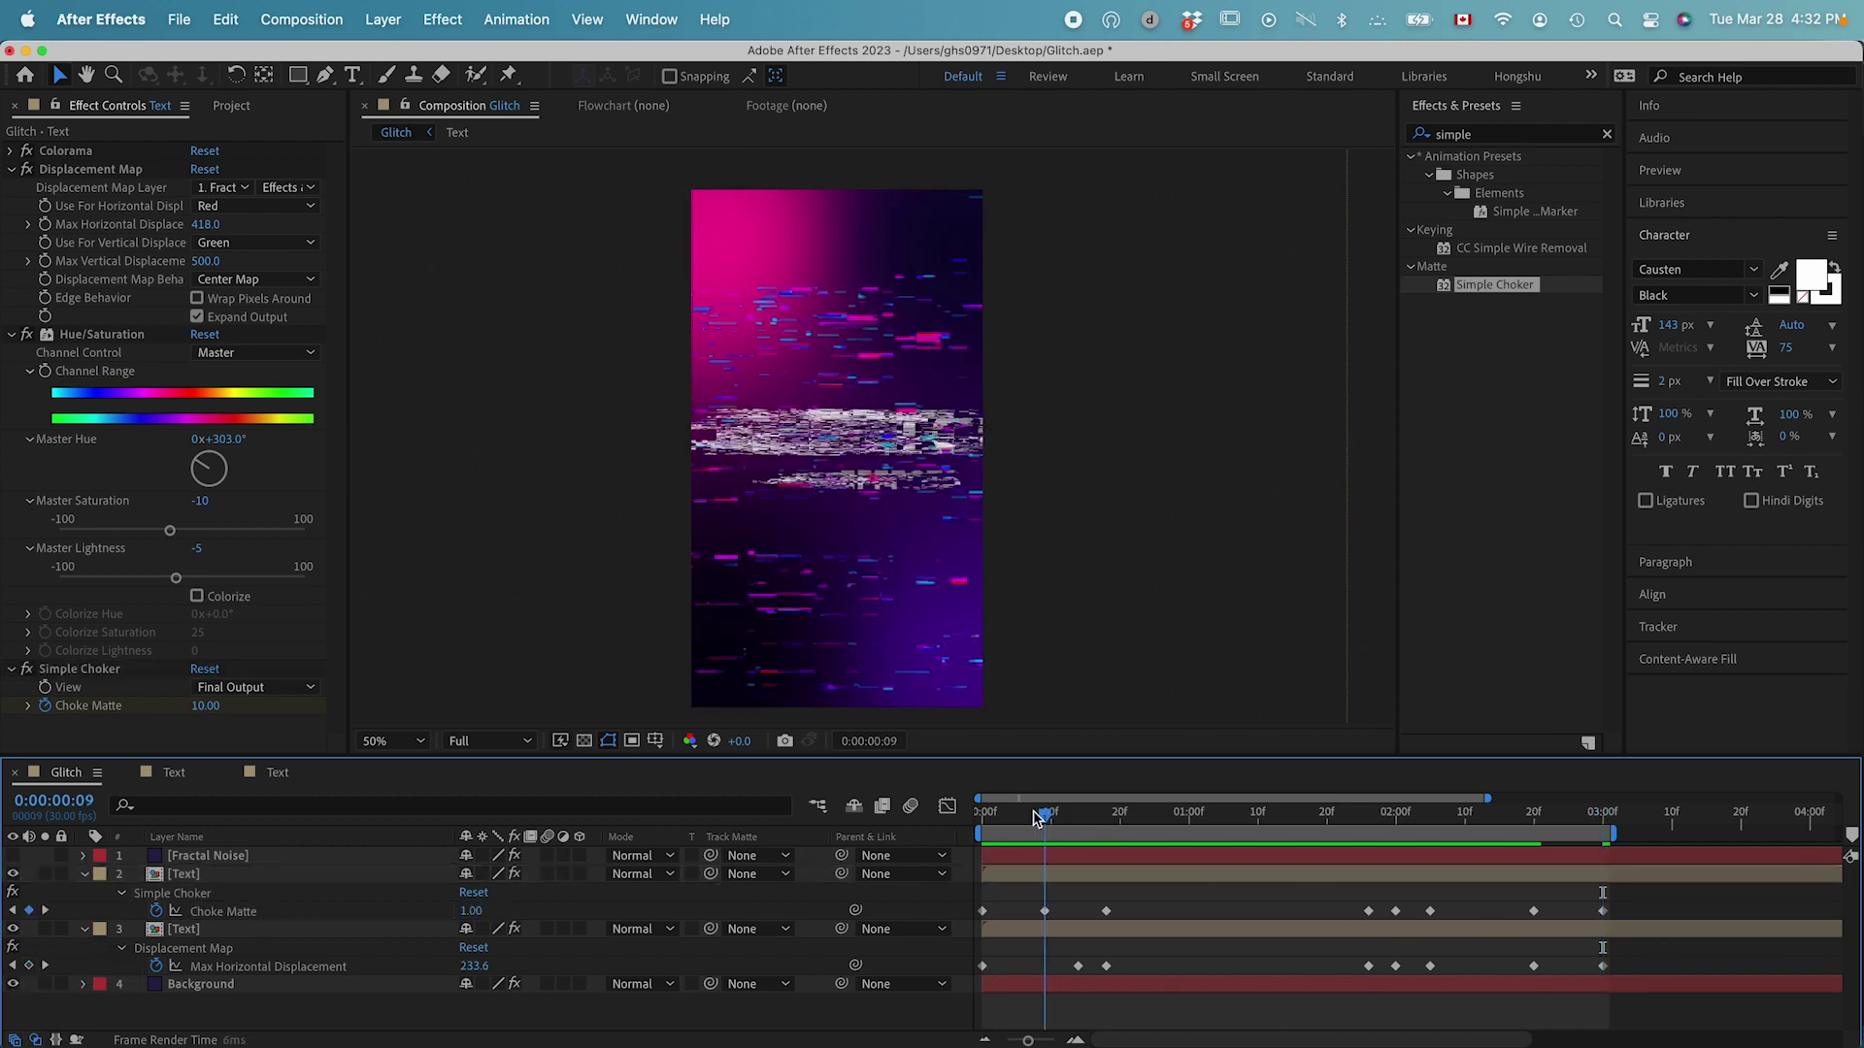
{"action": "left_click_drag", "start_coordinate": [1037, 815], "coordinate": [974, 813]}
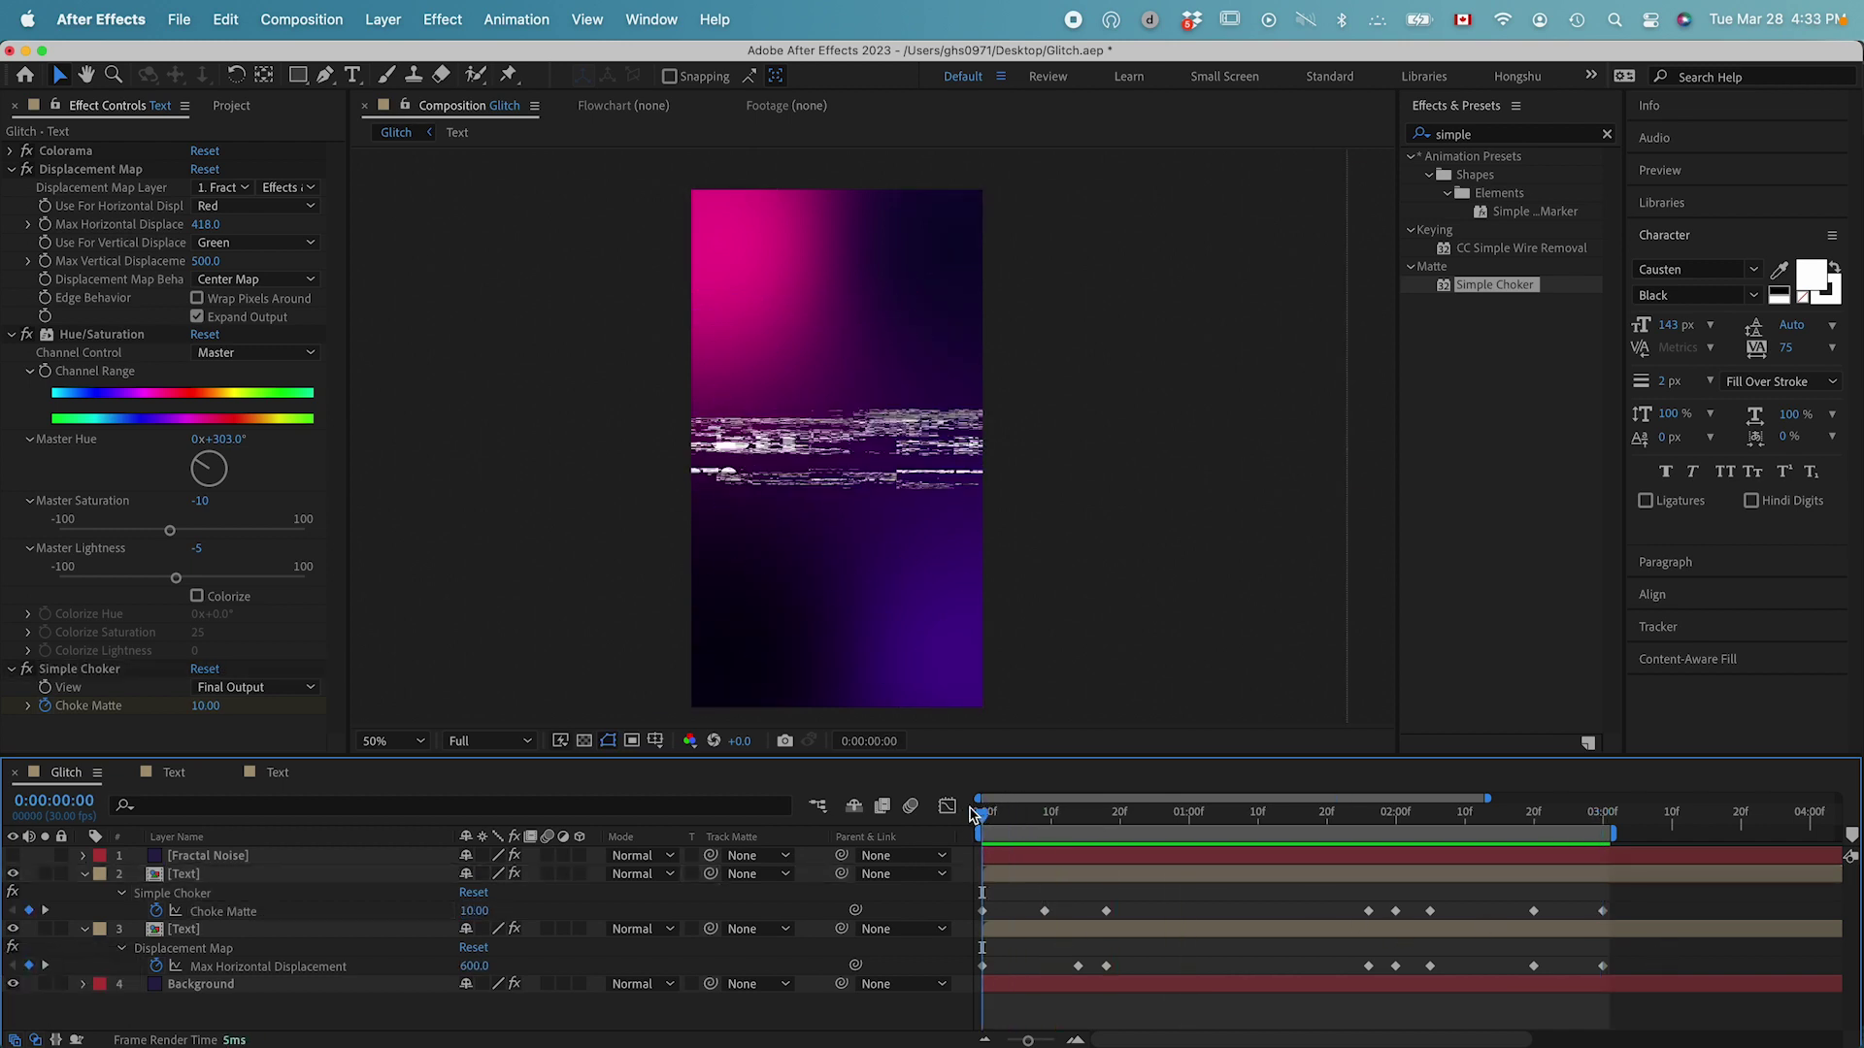
{"action": "key", "text": "space"}
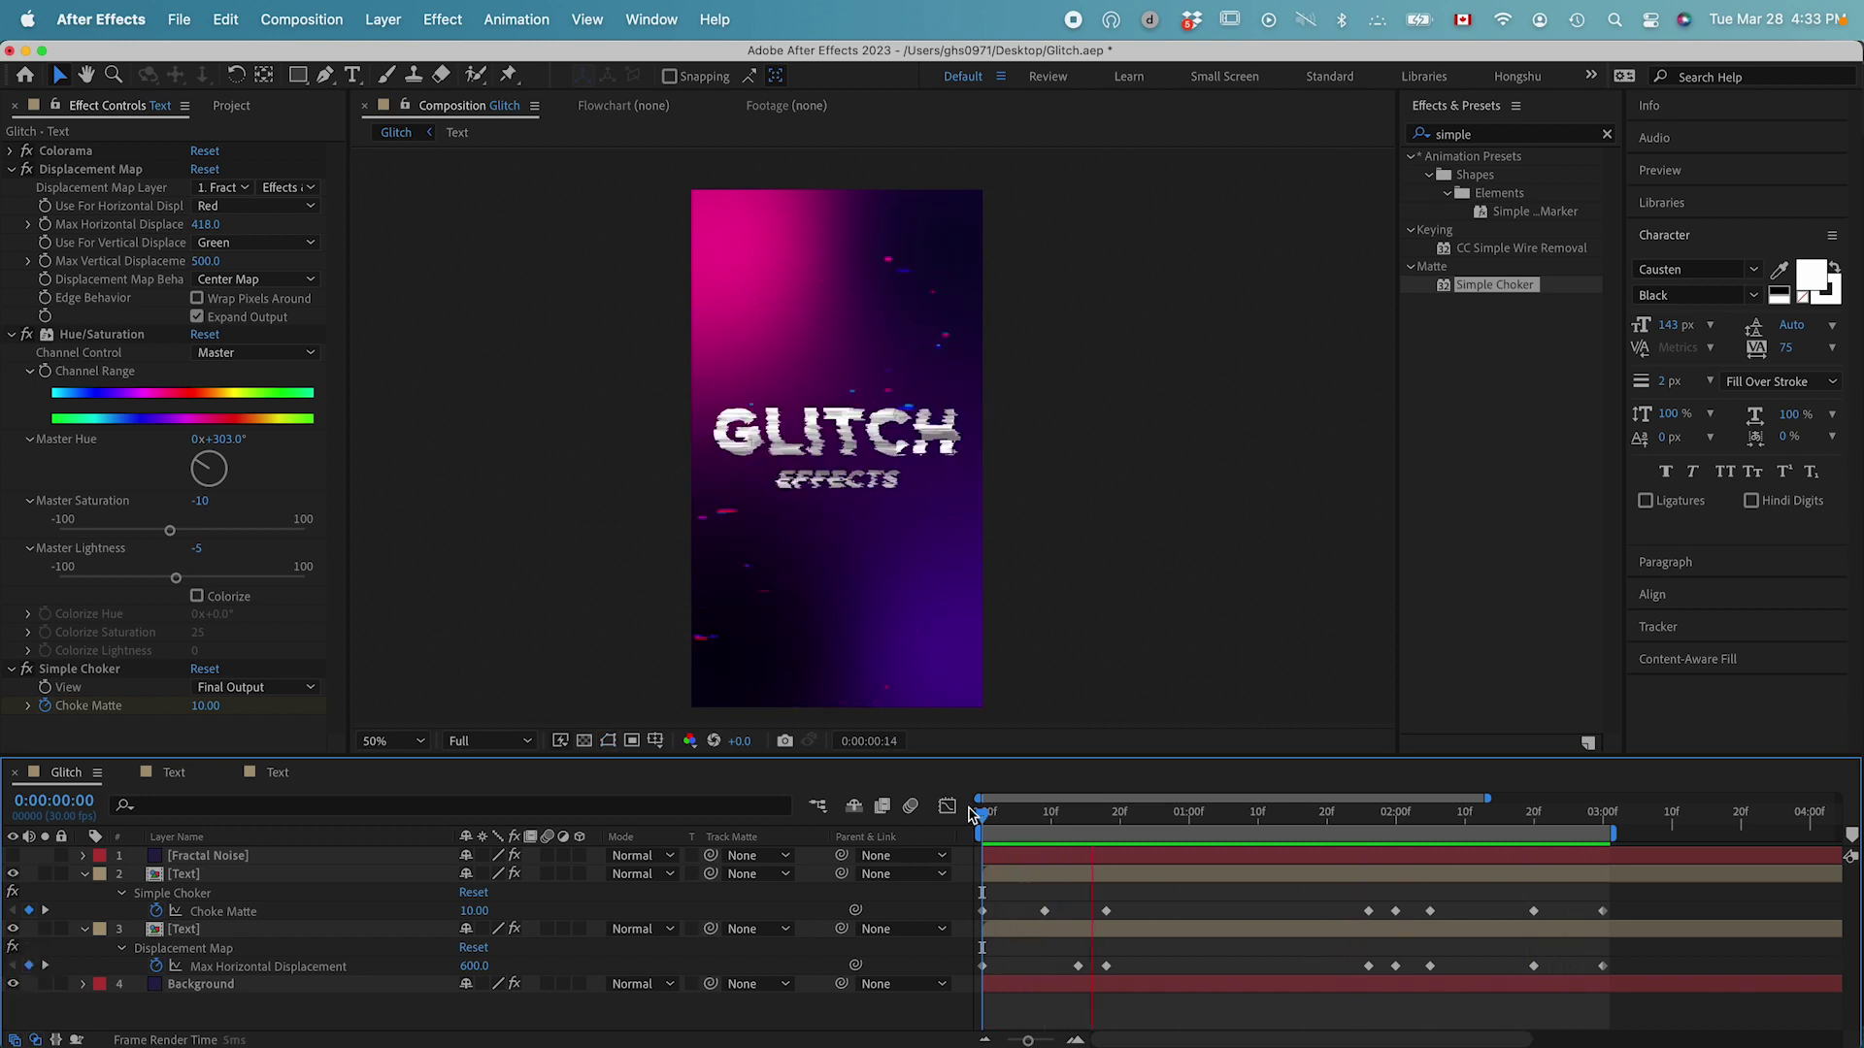
{"action": "key", "text": "space"}
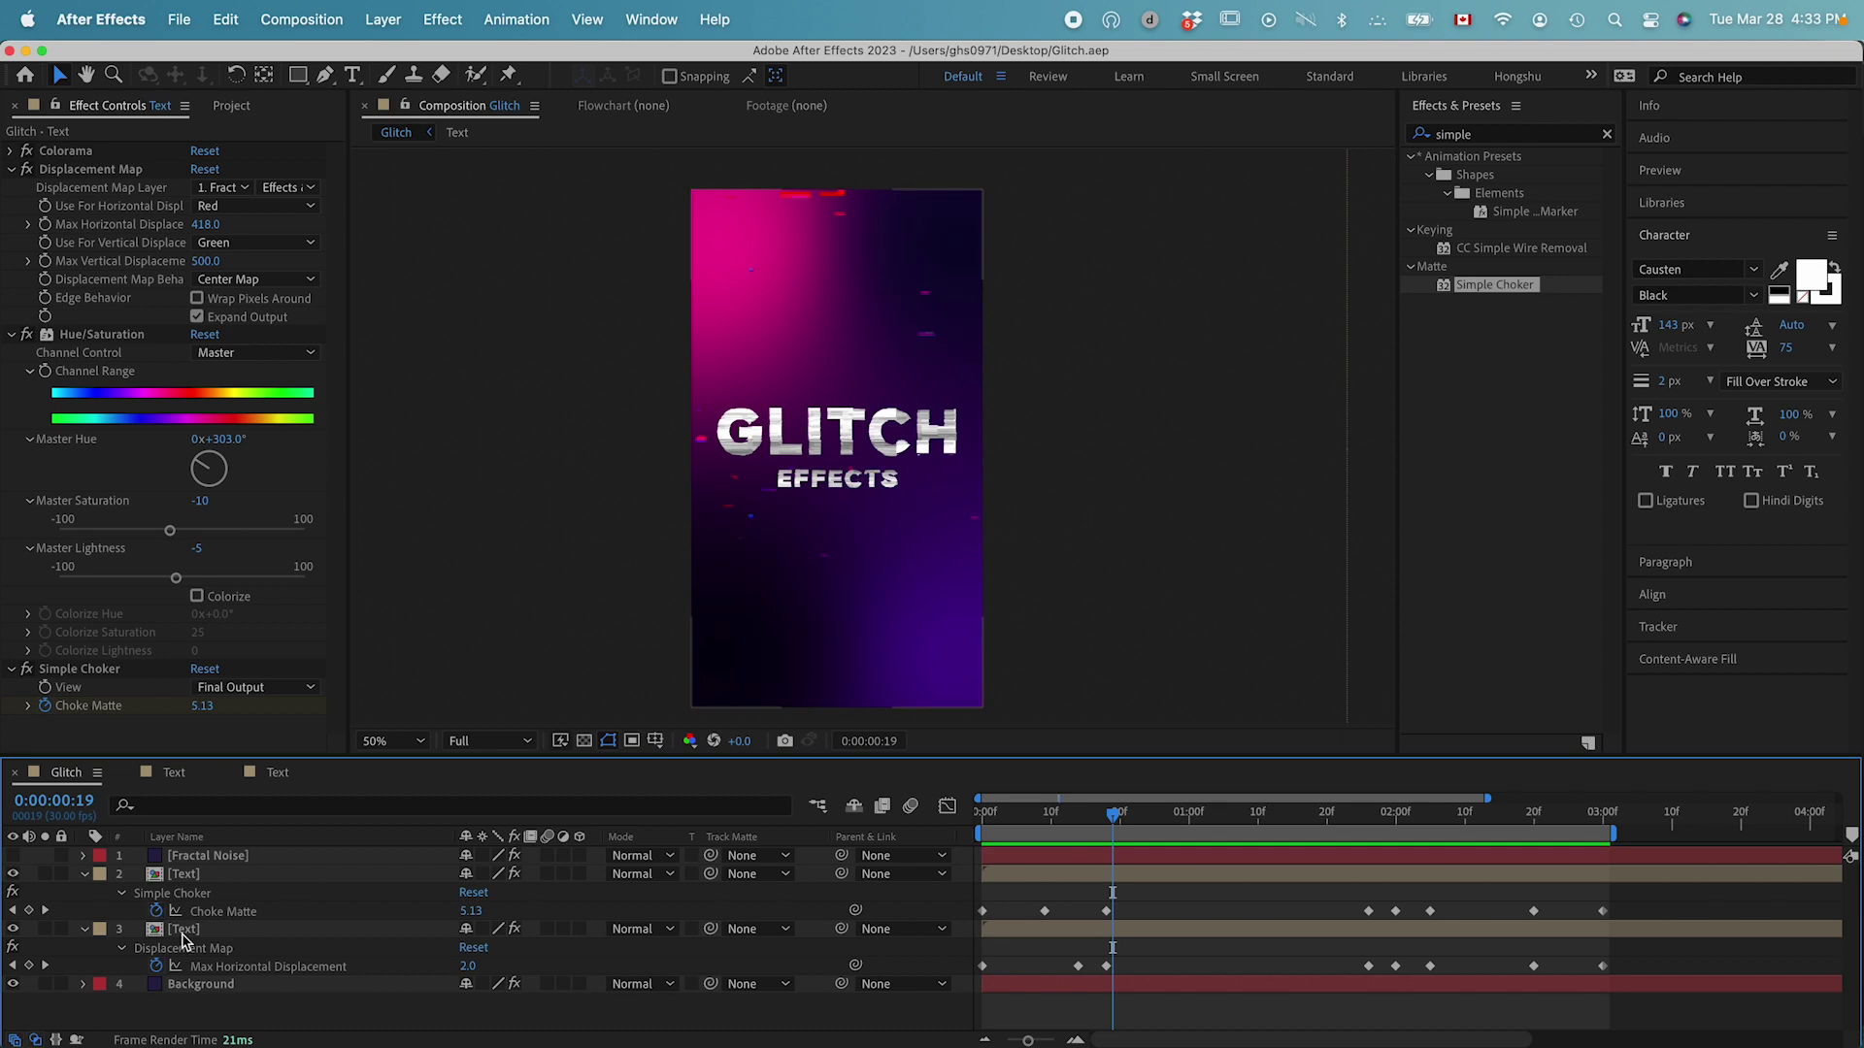
Step: Apply Glow to the displaced text layer with Intensity 0.4 and Radius 20
{"action": "left_click", "coordinate": [184, 930]}
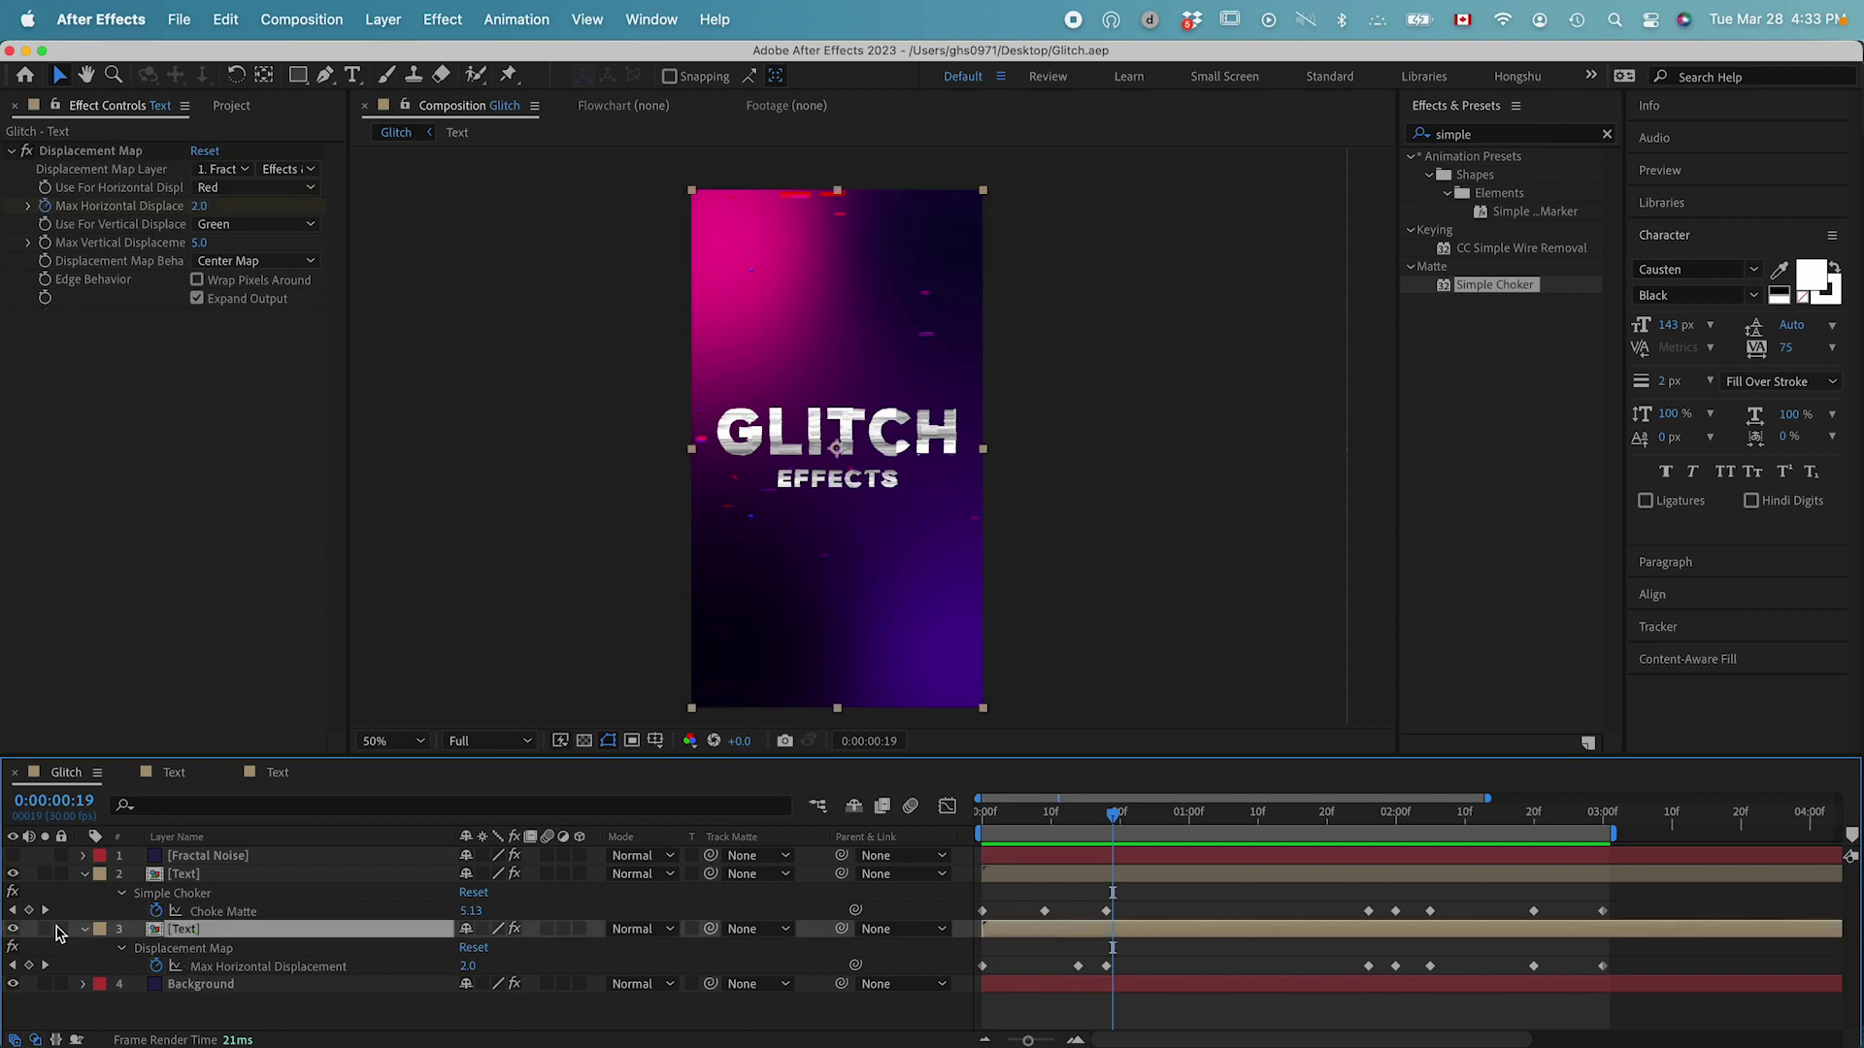
{"action": "left_click", "coordinate": [1488, 136]}
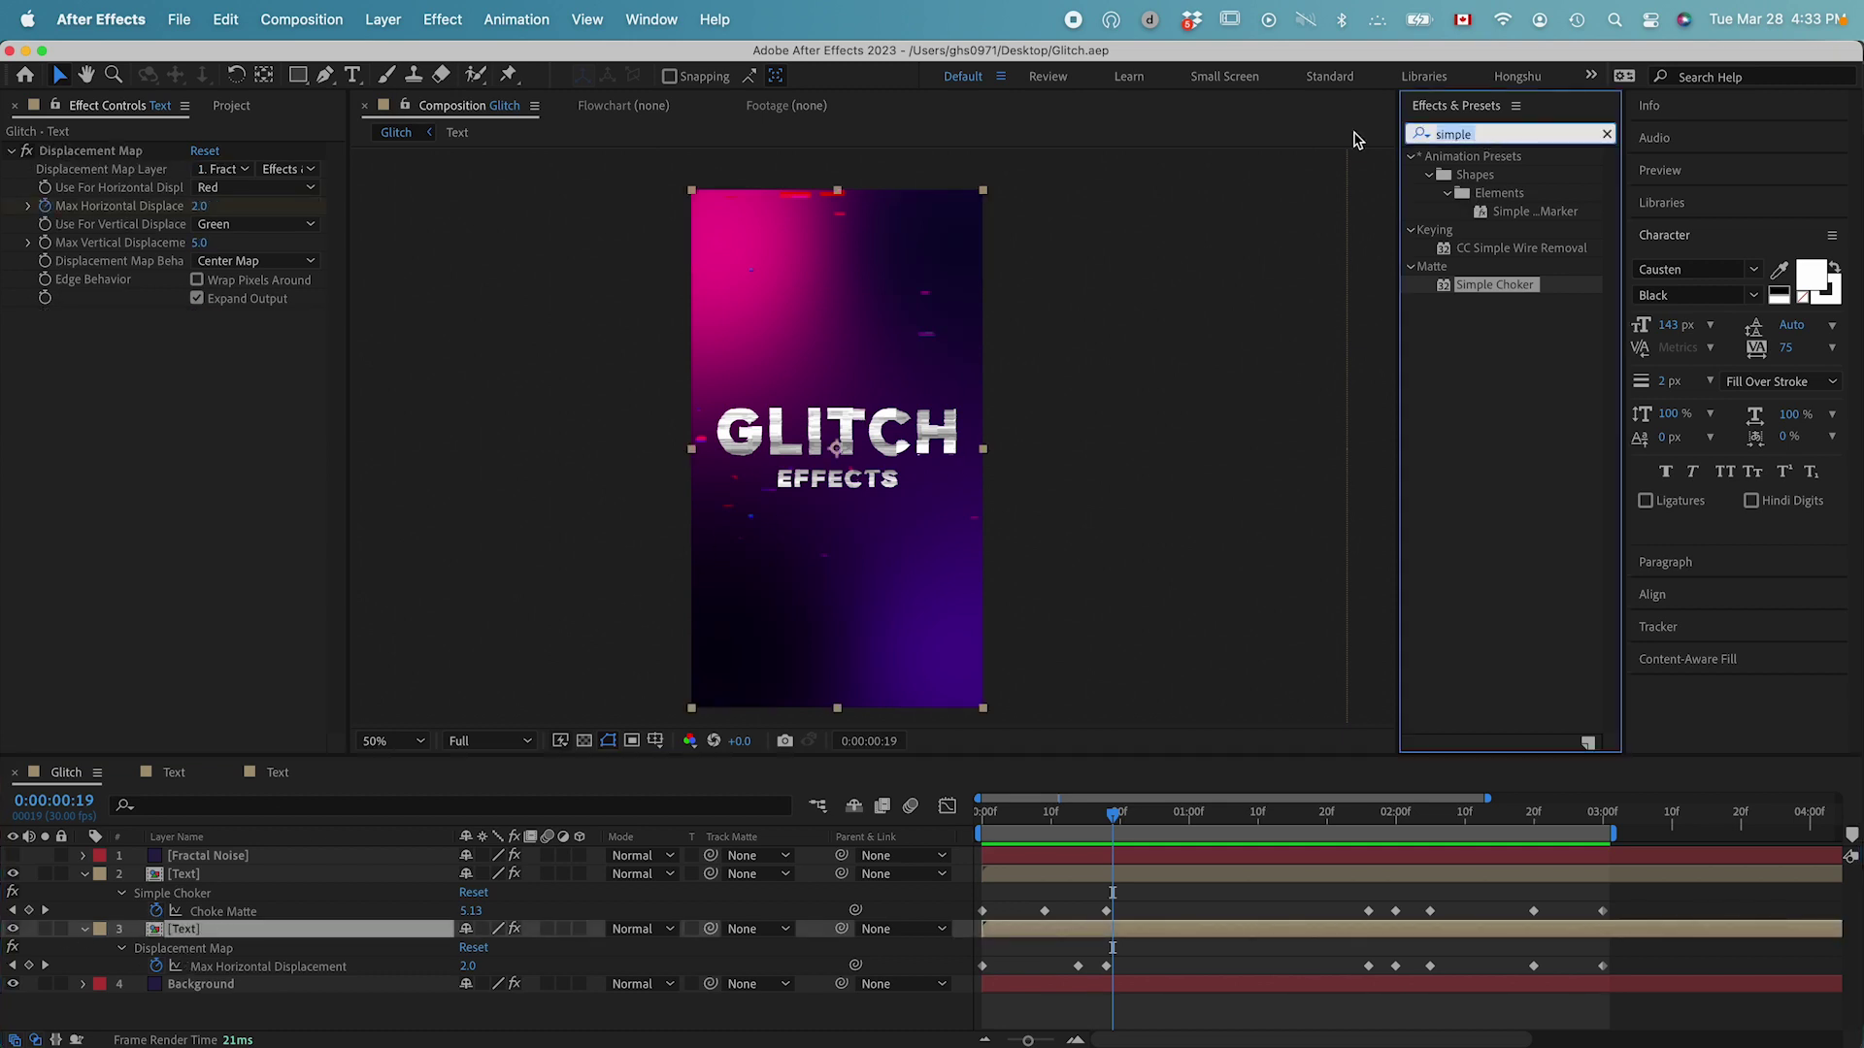
{"action": "type", "text": "glow"}
{"action": "double_click", "coordinate": [1489, 303]}
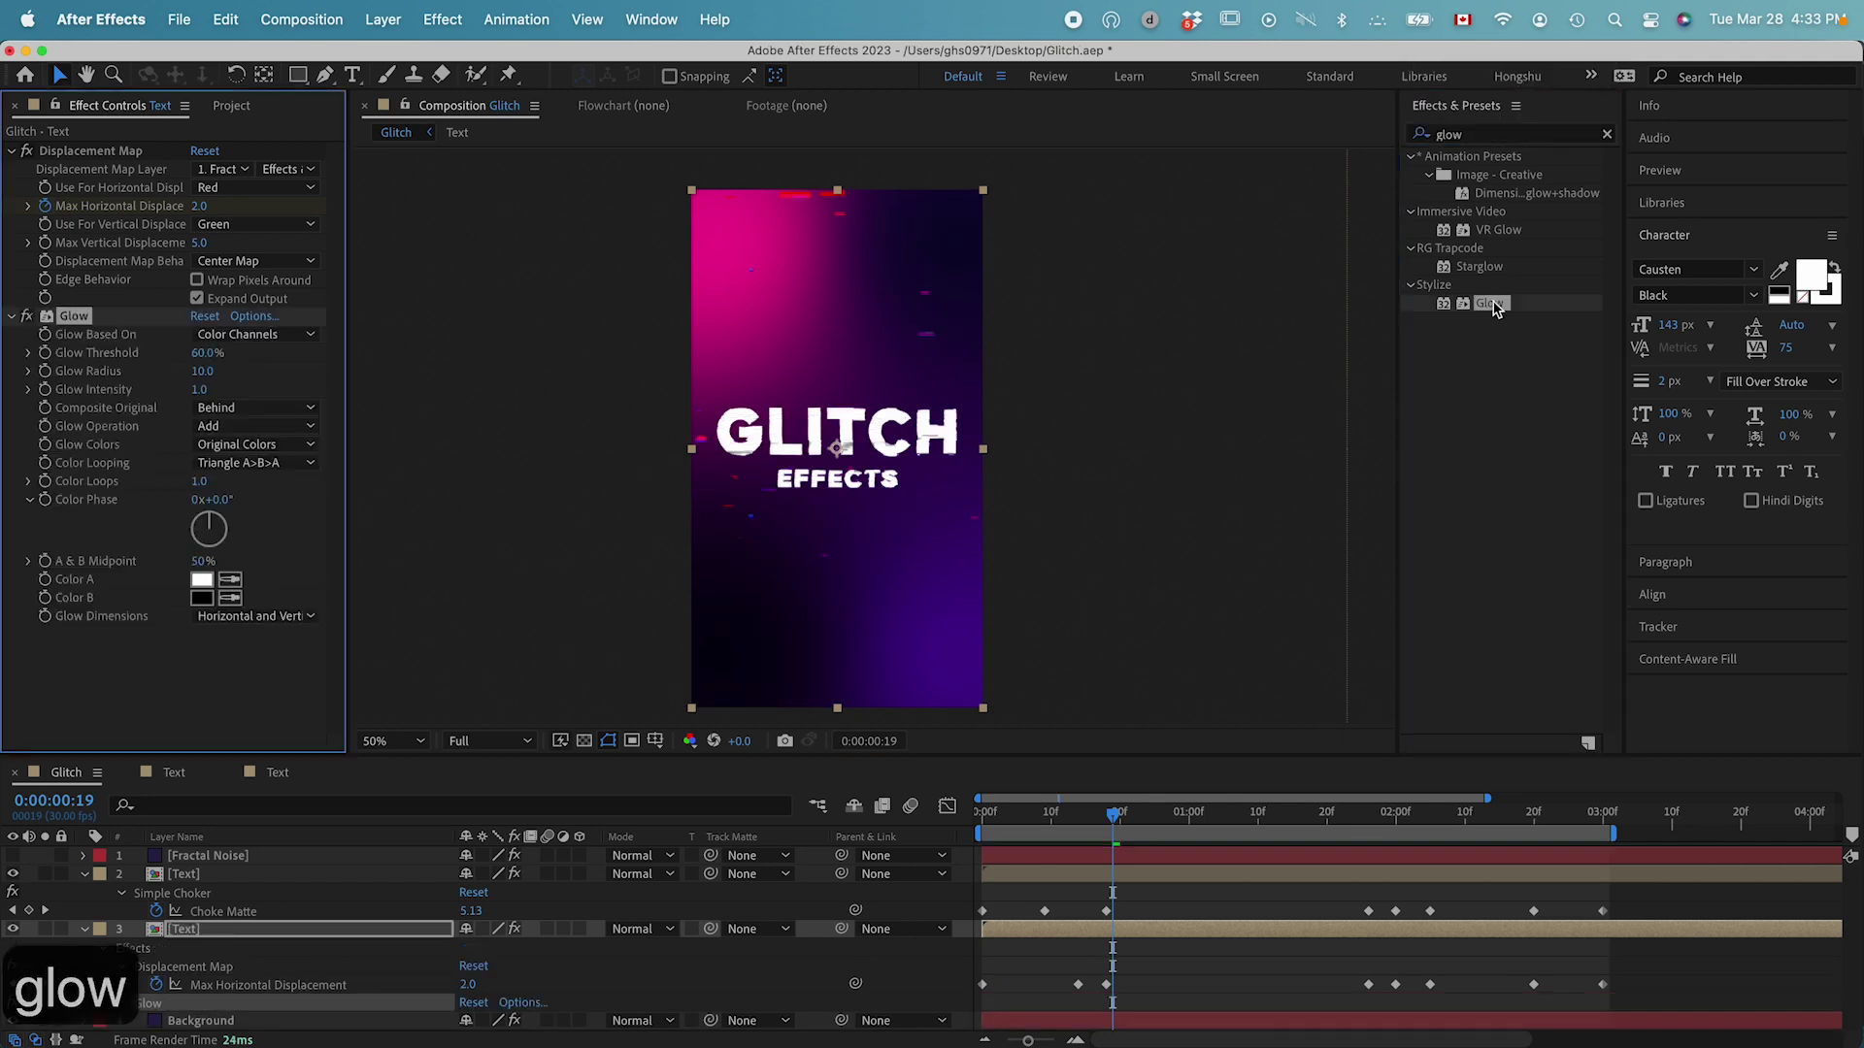
{"action": "left_click", "coordinate": [202, 390]}
{"action": "type", "text": ".4"}
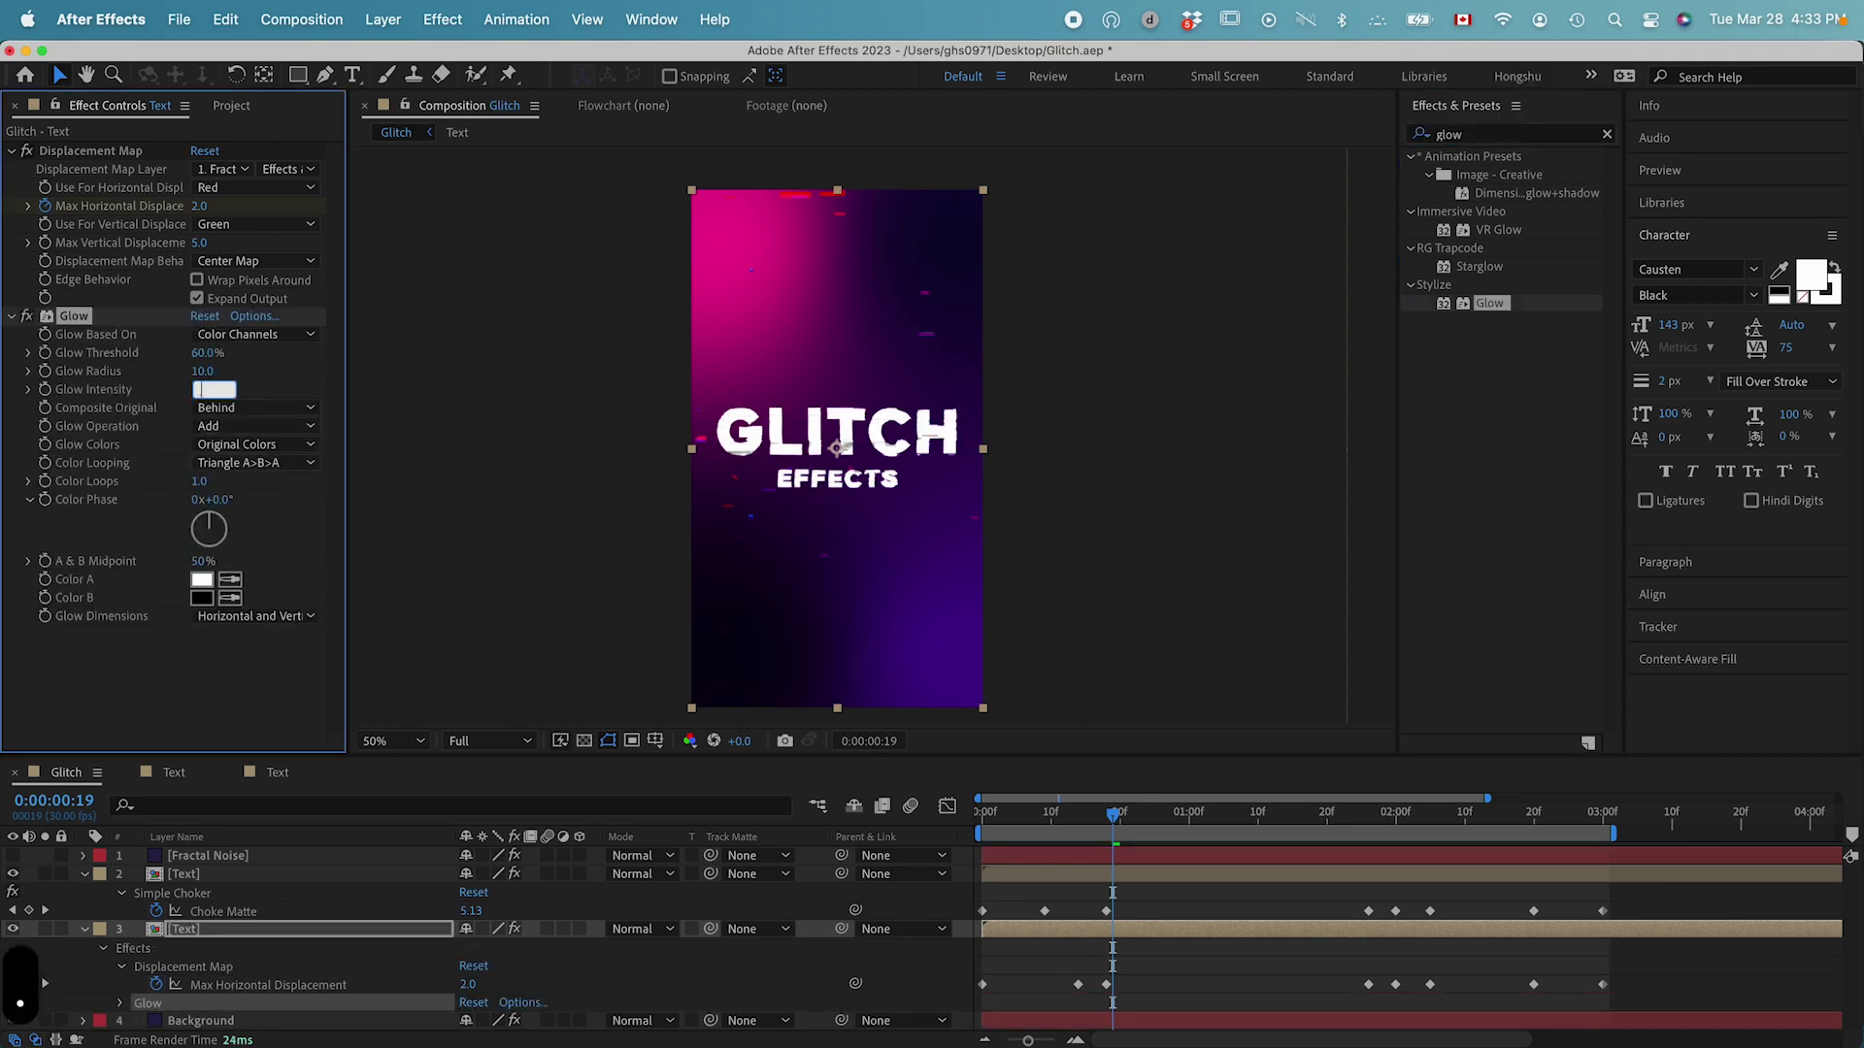
{"action": "left_click", "coordinate": [199, 372]}
{"action": "type", "text": "20"}
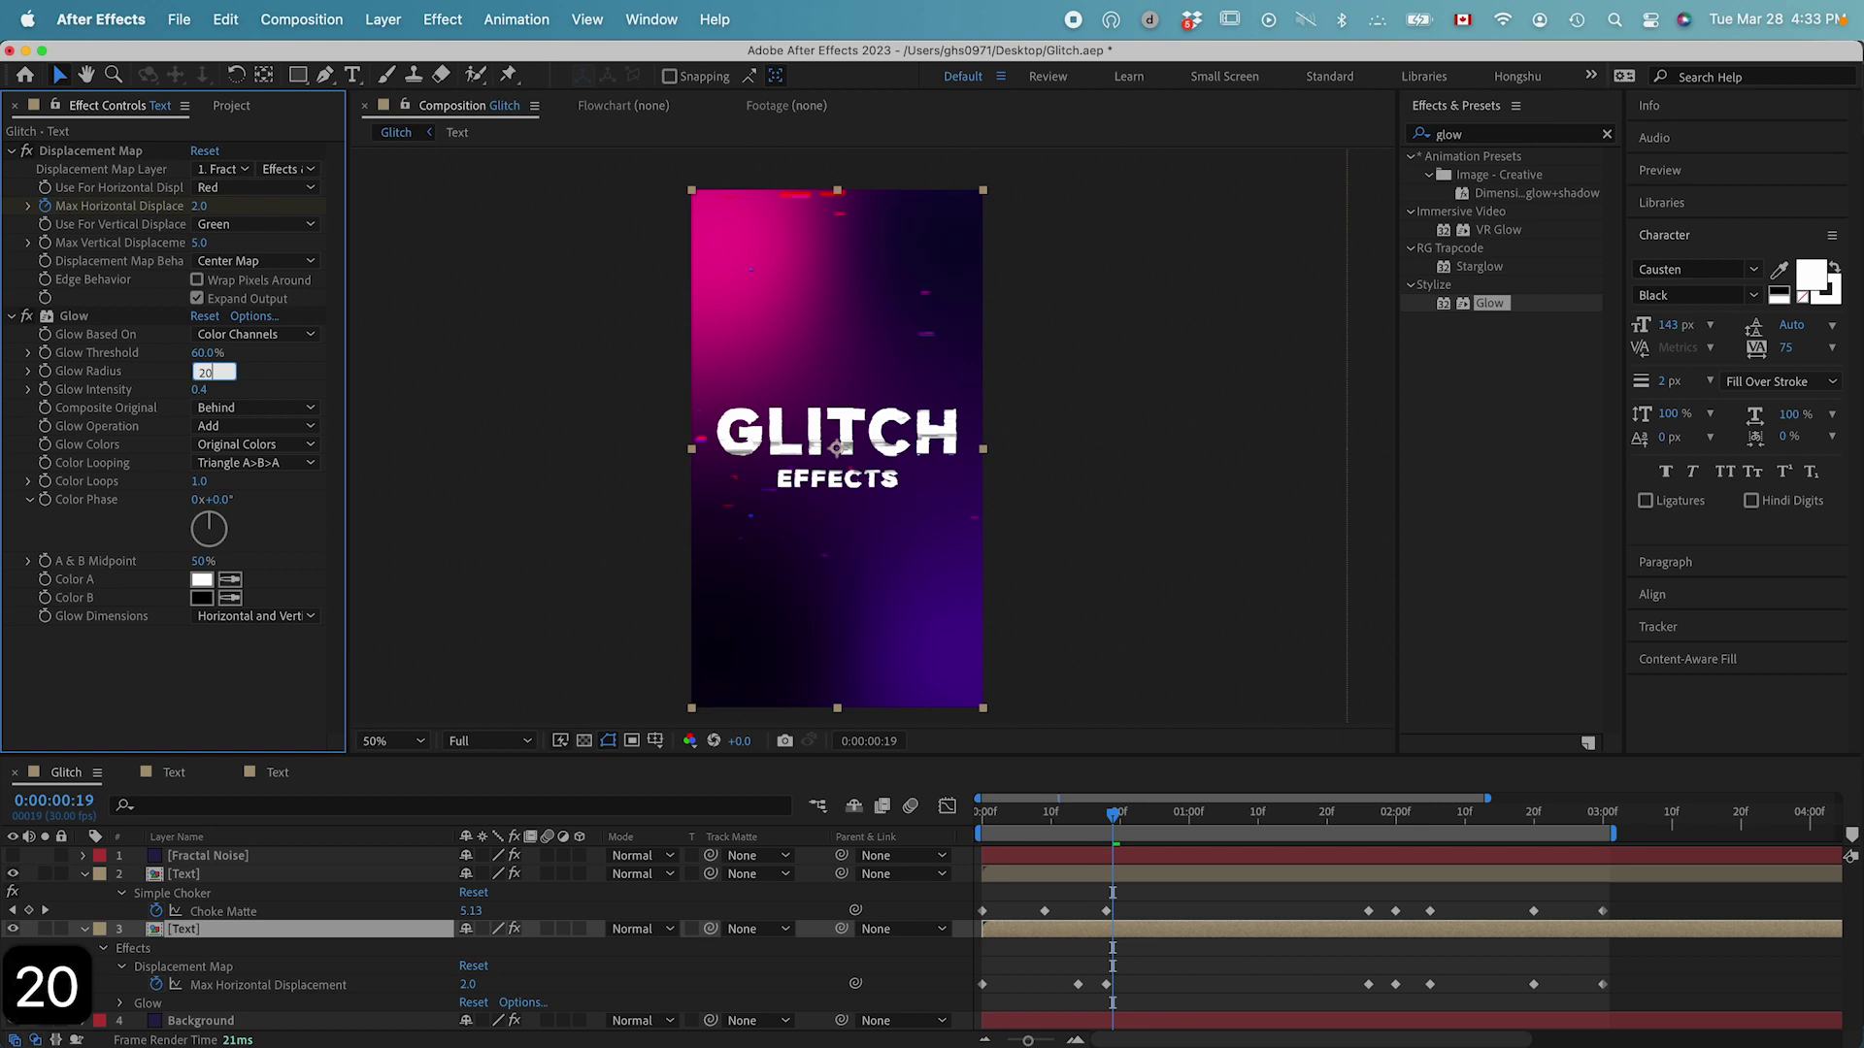
{"action": "left_click", "coordinate": [281, 388]}
{"action": "left_click", "coordinate": [68, 321]}
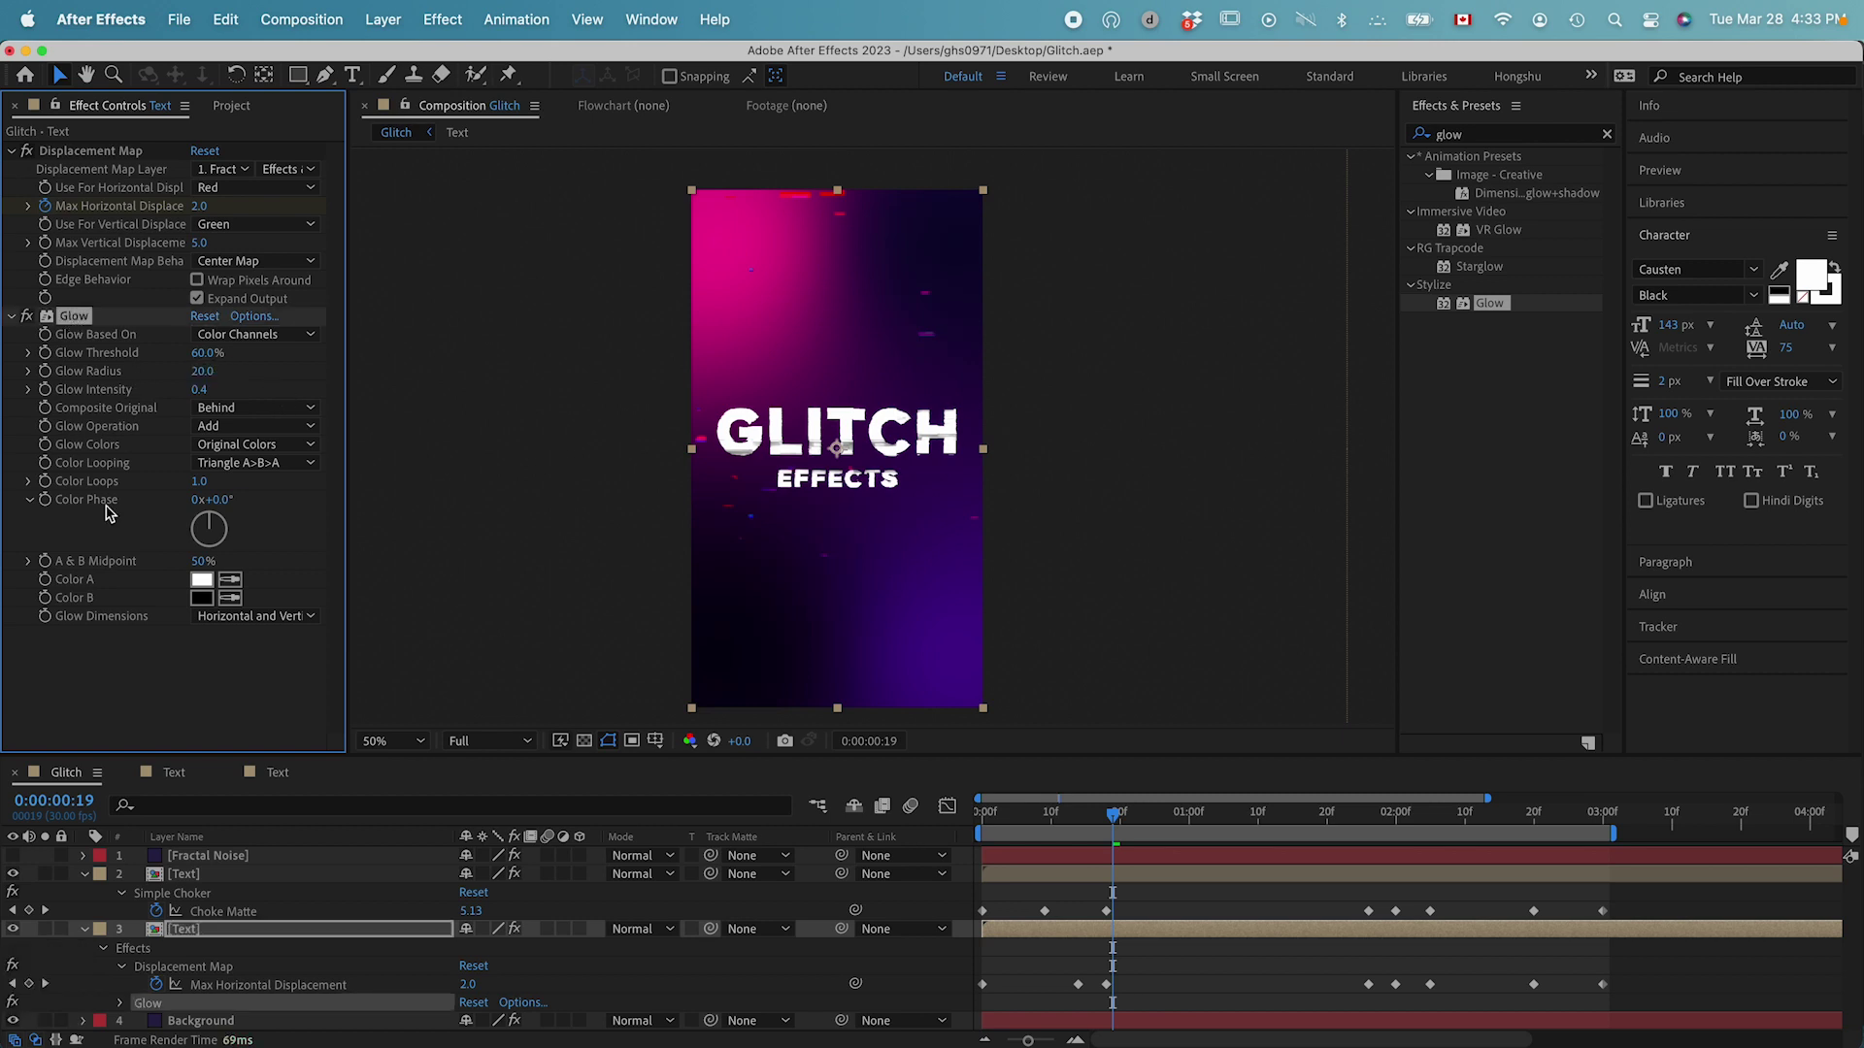
Step: Add Tint to the text layer, mapping black to cyan and keeping white as white
{"action": "left_click", "coordinate": [1477, 136]}
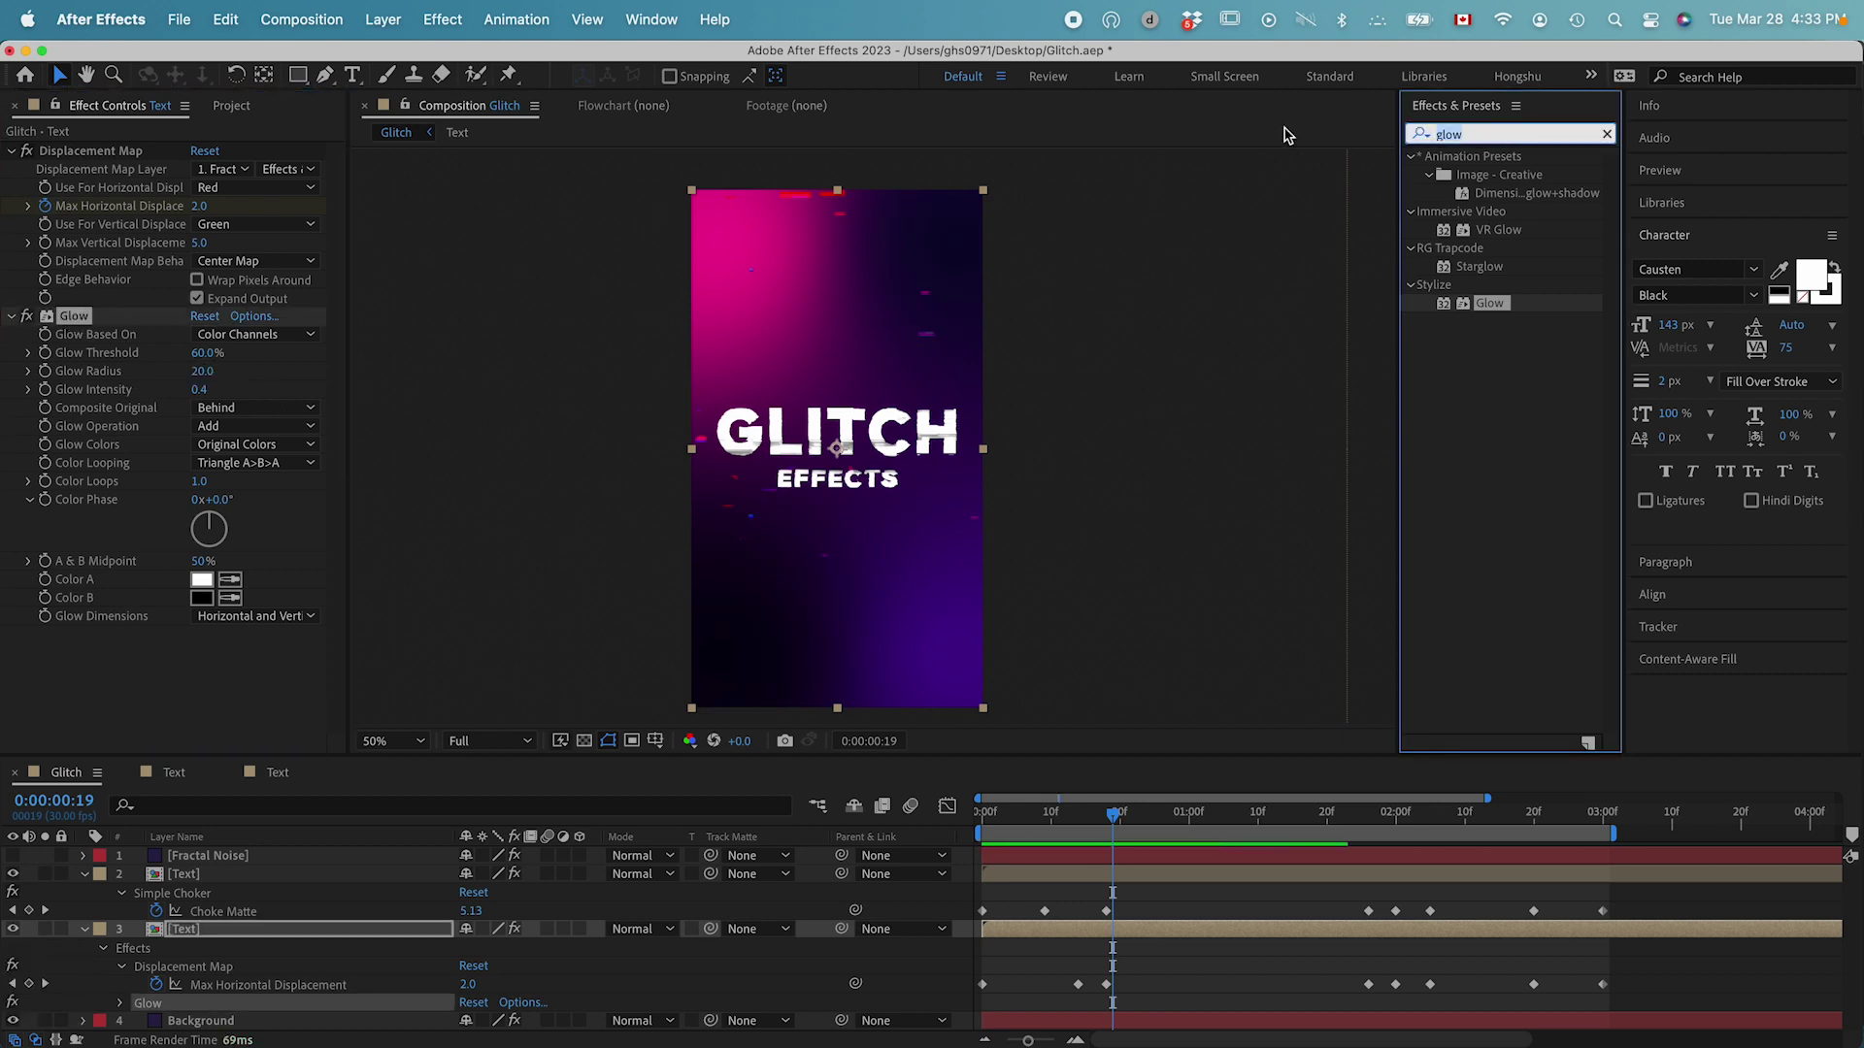
{"action": "type", "text": "tint"}
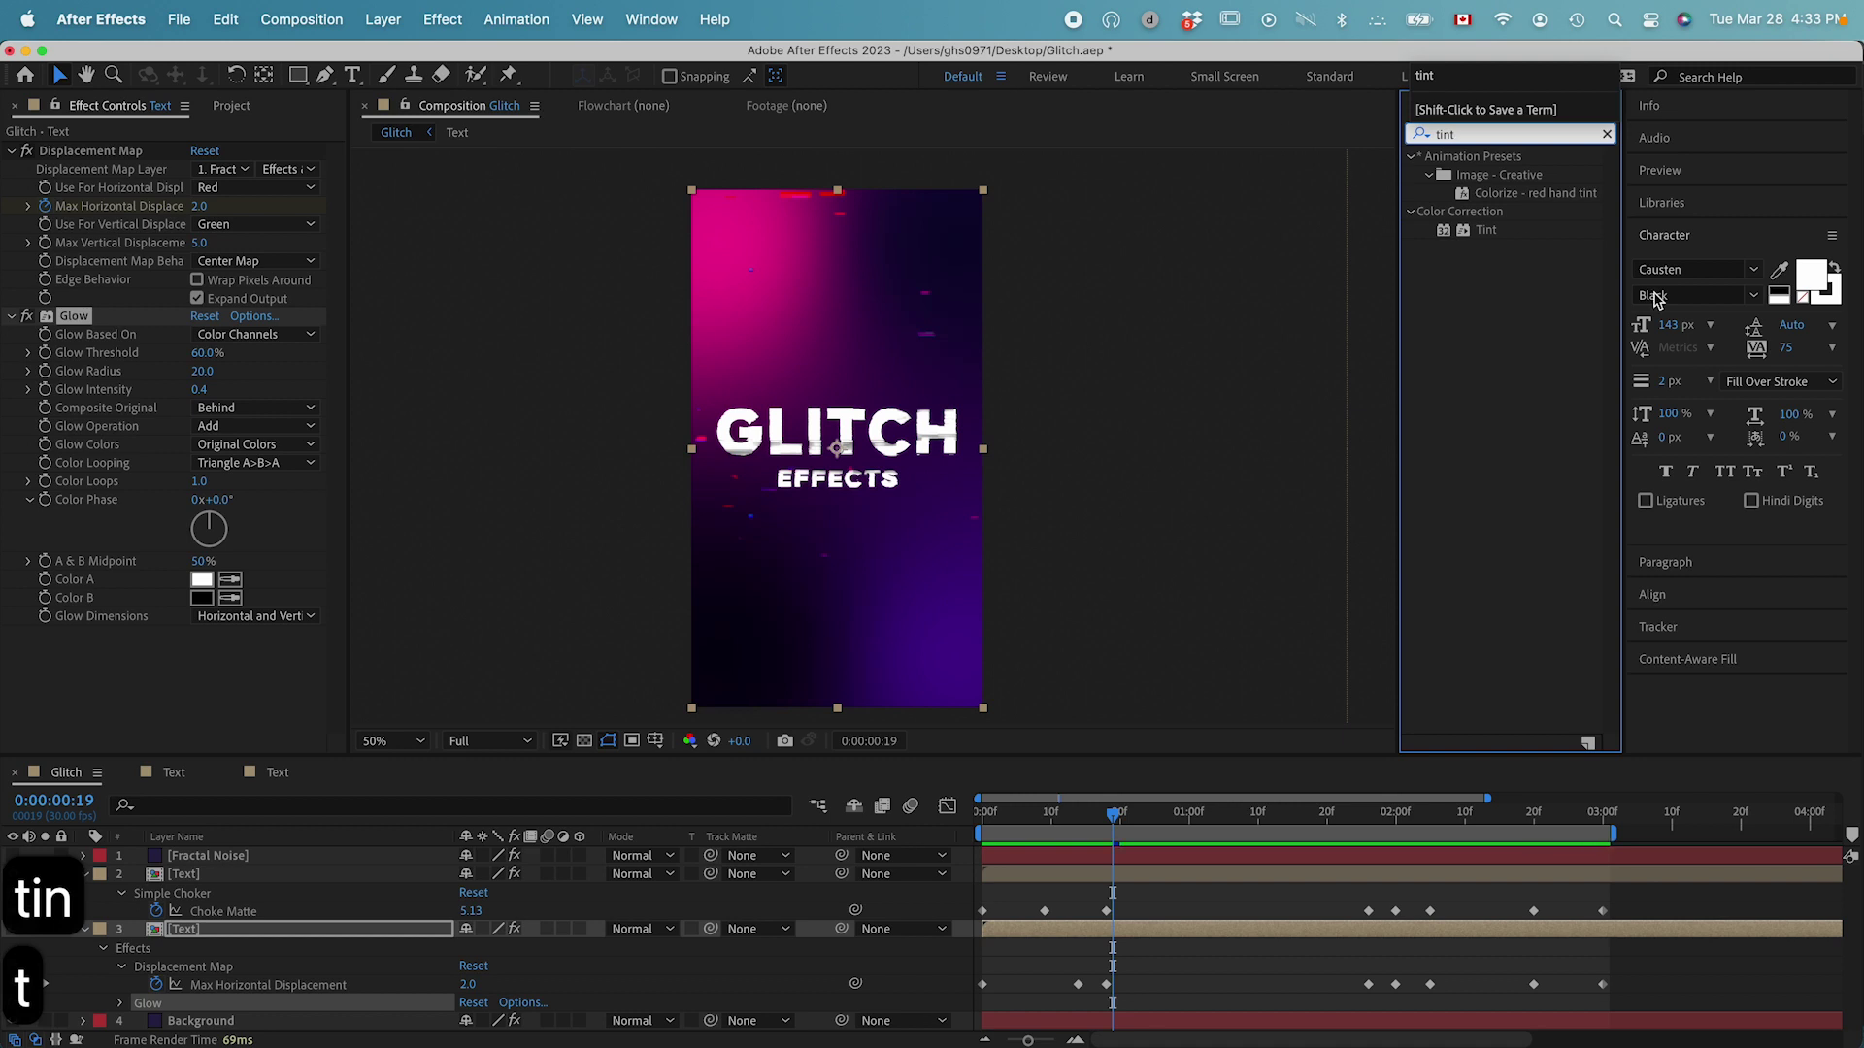
{"action": "double_click", "coordinate": [1485, 230]}
{"action": "left_click_drag", "start_coordinate": [1486, 230], "coordinate": [189, 872]}
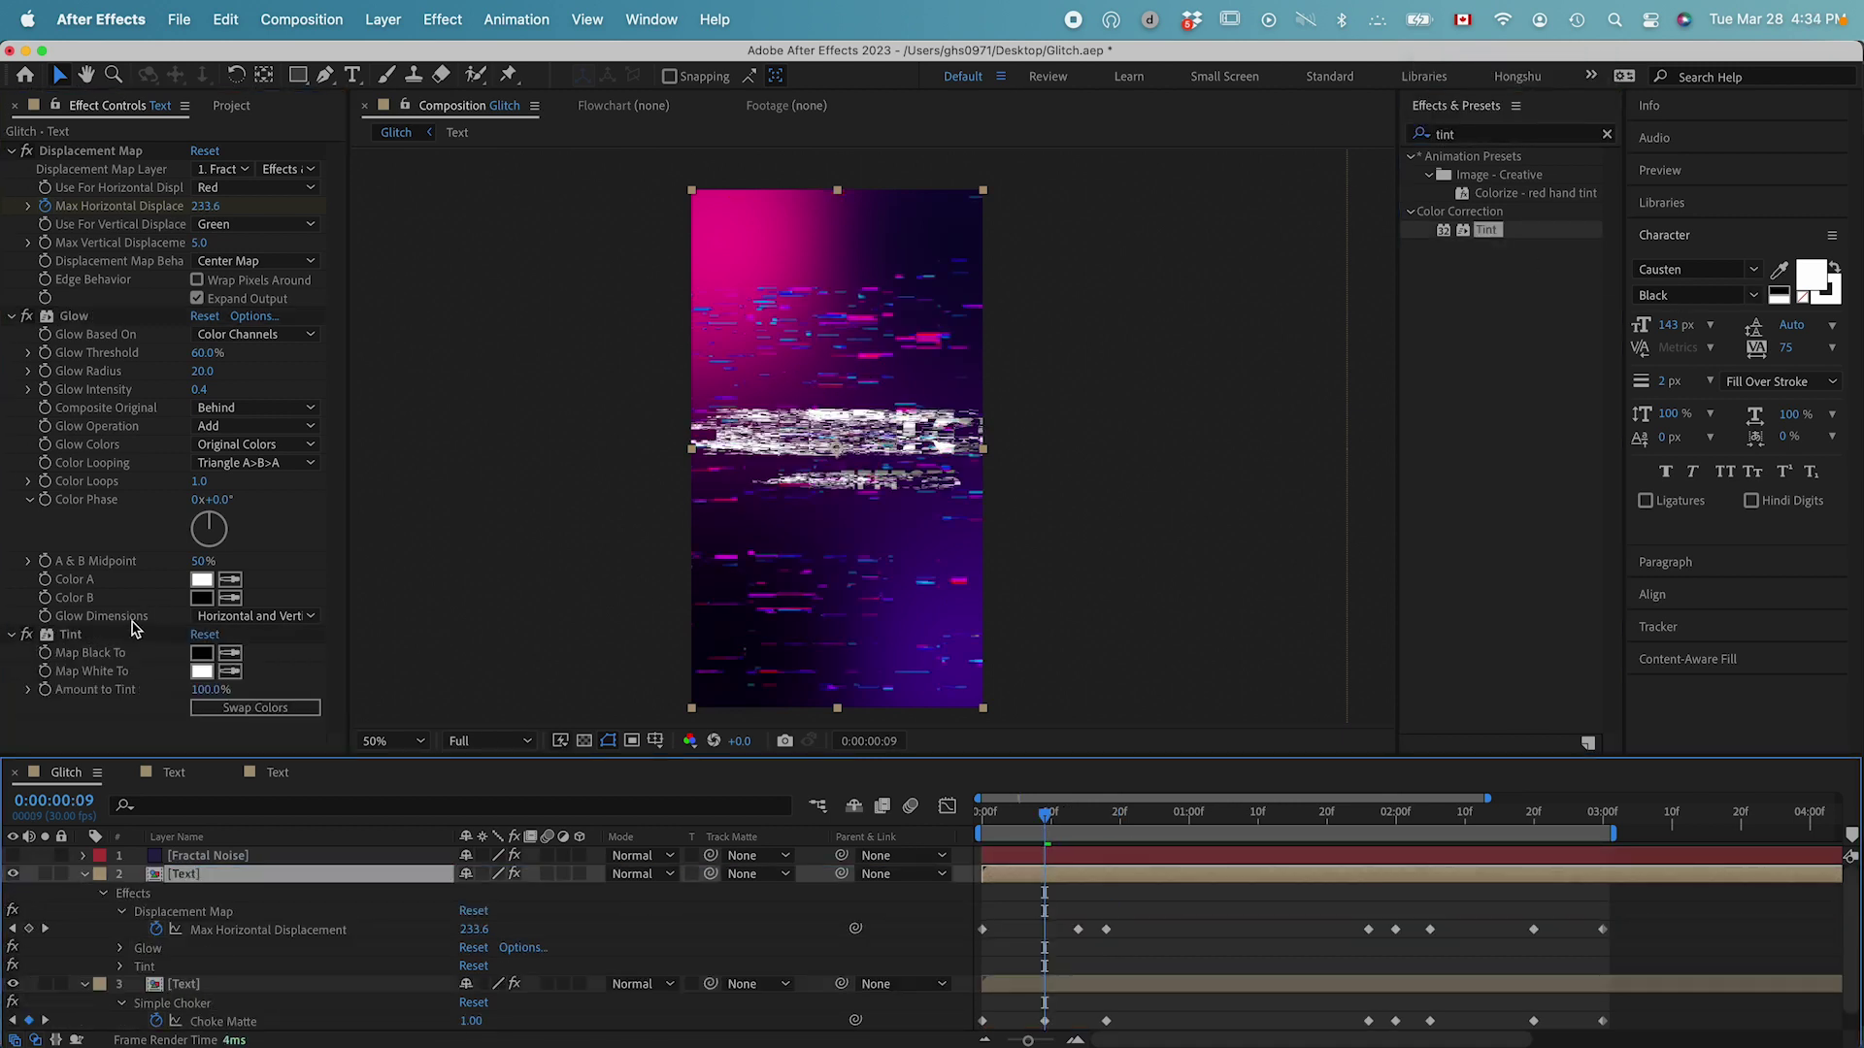
{"action": "left_click", "coordinate": [202, 654]}
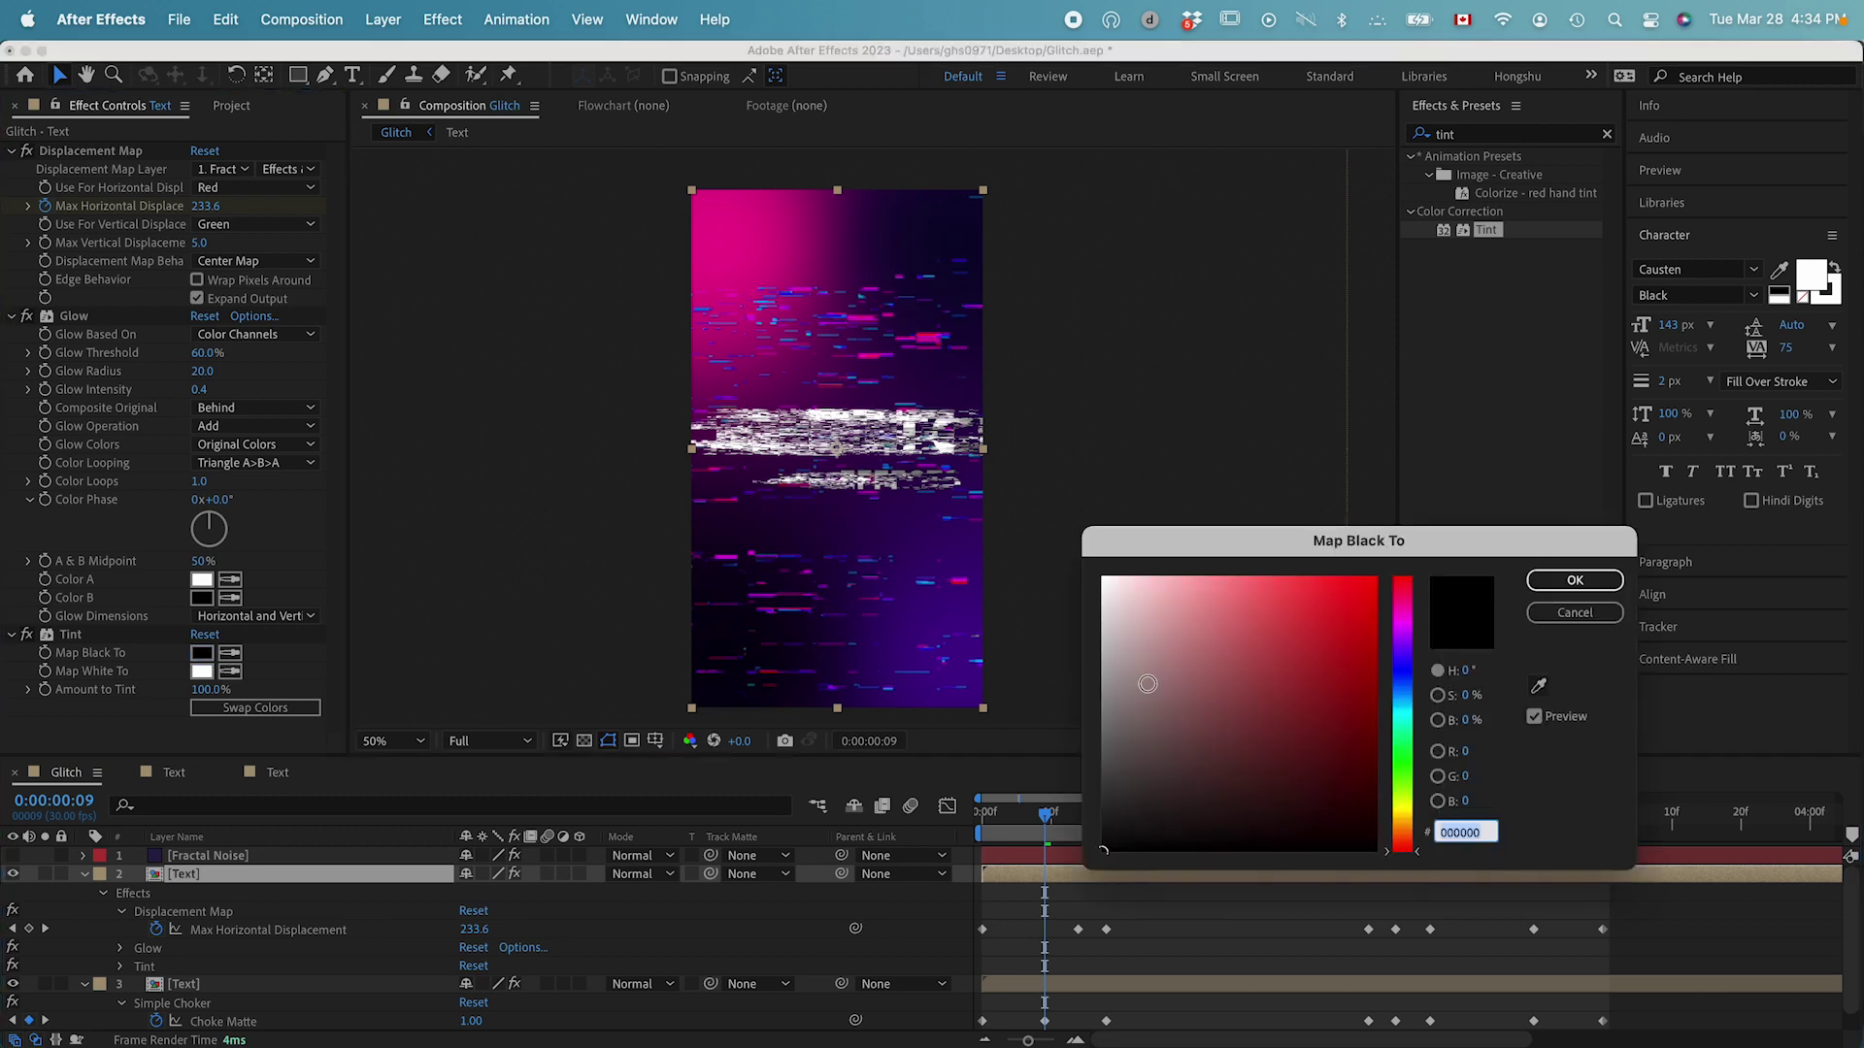
{"action": "left_click_drag", "start_coordinate": [1141, 661], "coordinate": [1346, 573]}
{"action": "left_click", "coordinate": [1394, 715]}
{"action": "left_click", "coordinate": [1575, 580]}
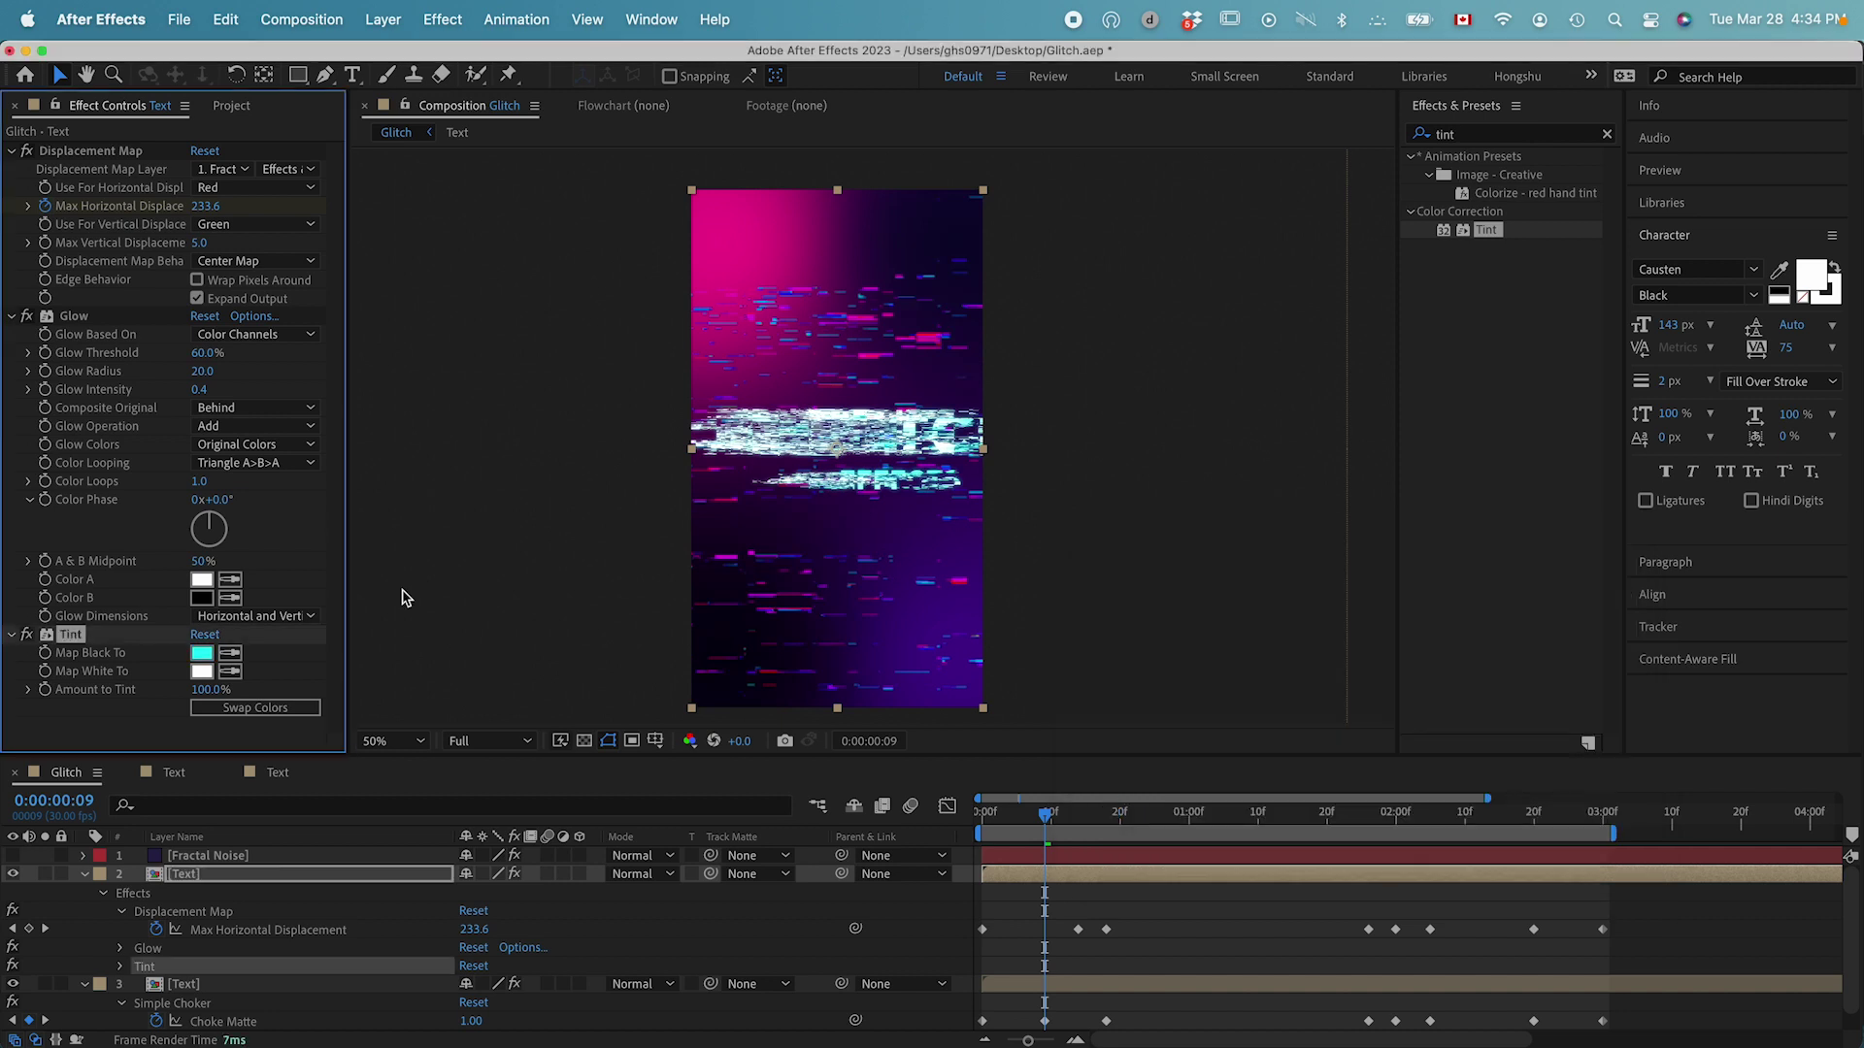
{"action": "left_click", "coordinate": [201, 671]}
{"action": "left_click", "coordinate": [1574, 579]}
Step: Preview the tinted glowing text and save the project
{"action": "left_click_drag", "start_coordinate": [997, 838], "coordinate": [1139, 782]}
{"action": "key", "text": "space"}
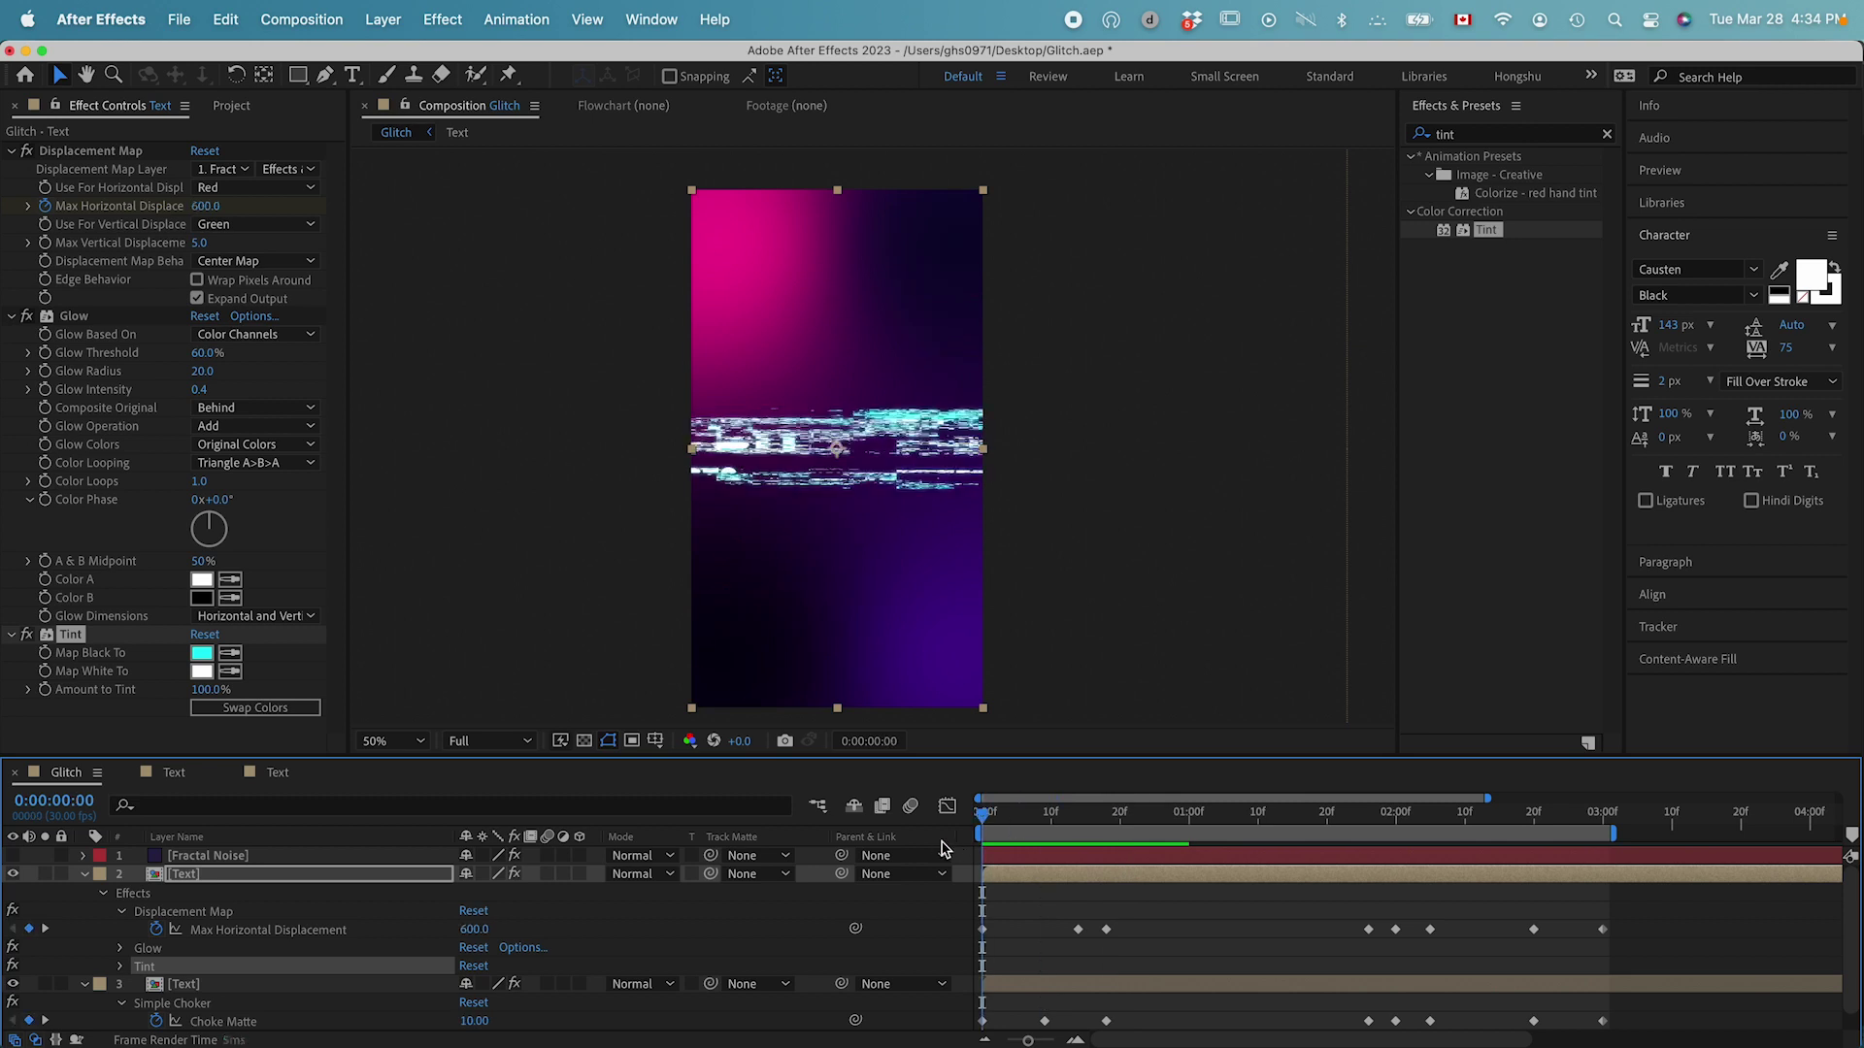
{"action": "key", "text": "super+s"}
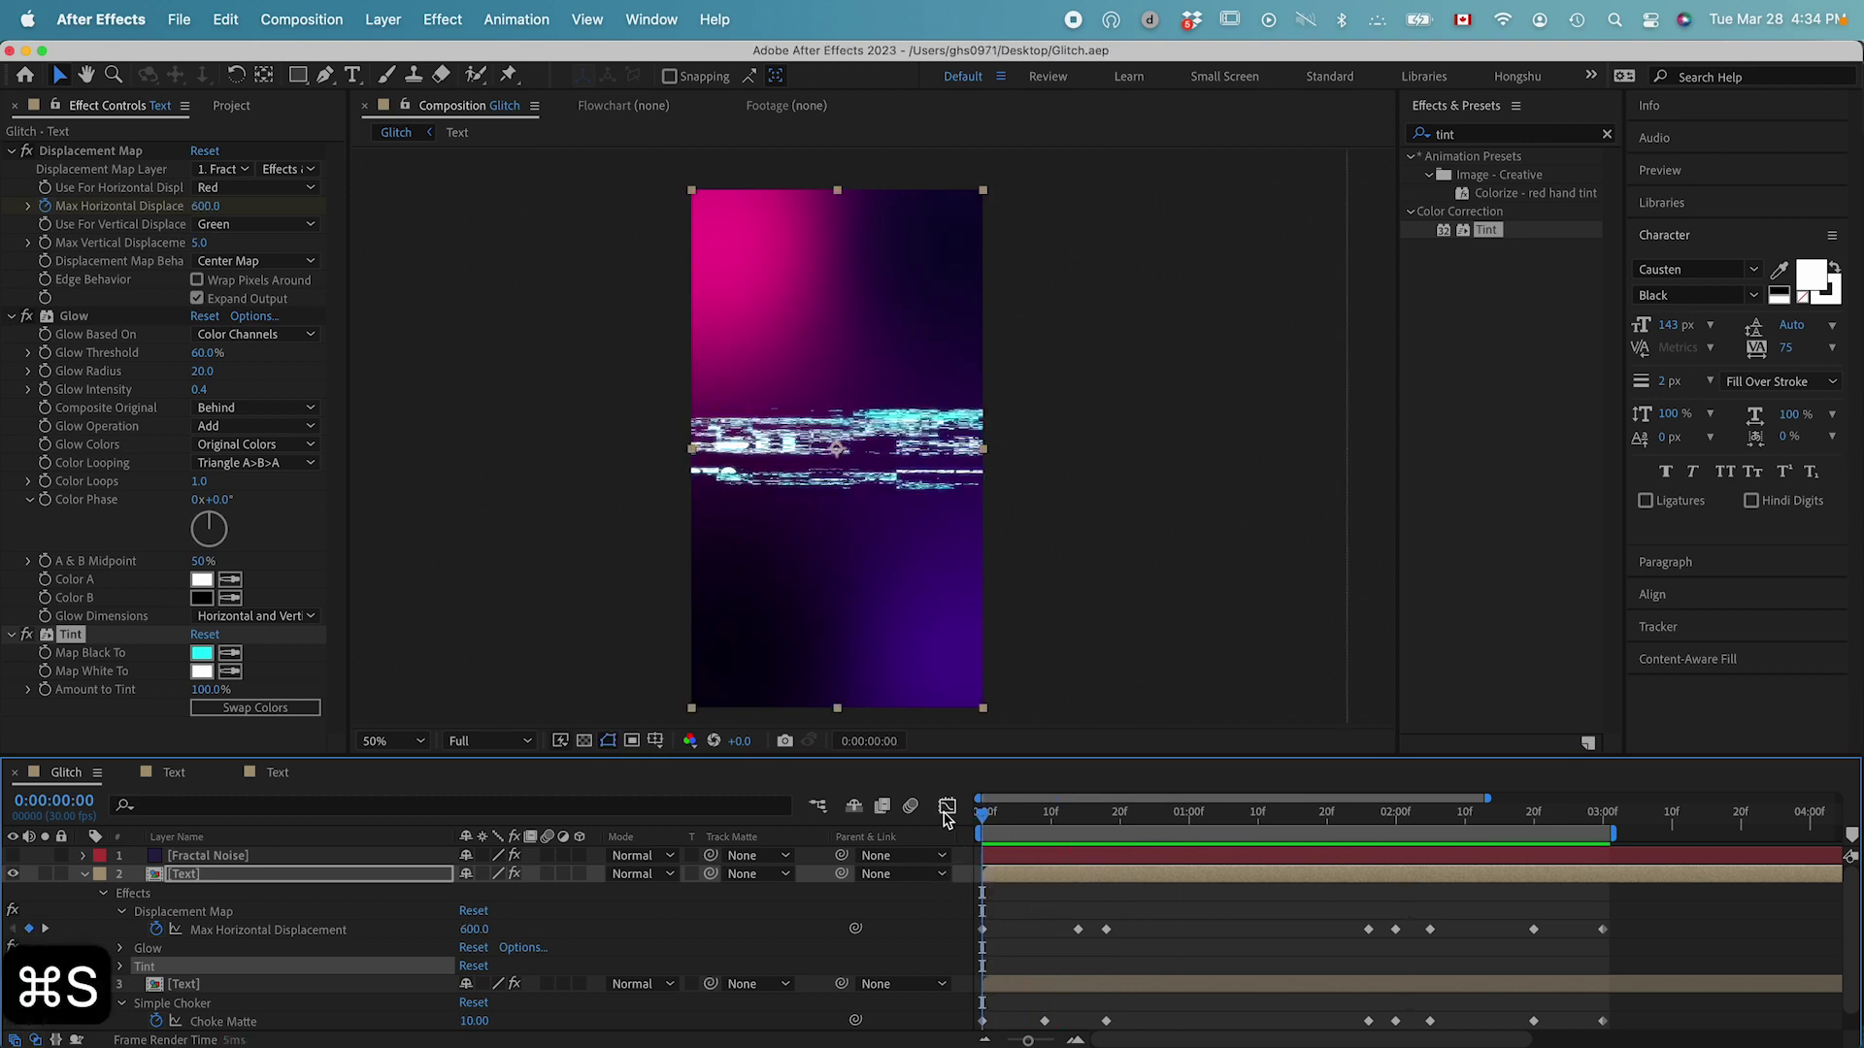
{"action": "left_click", "coordinate": [184, 878]}
Step: Duplicate the tinted text layer and switch off Glow on the copy
{"action": "key", "text": "super+d"}
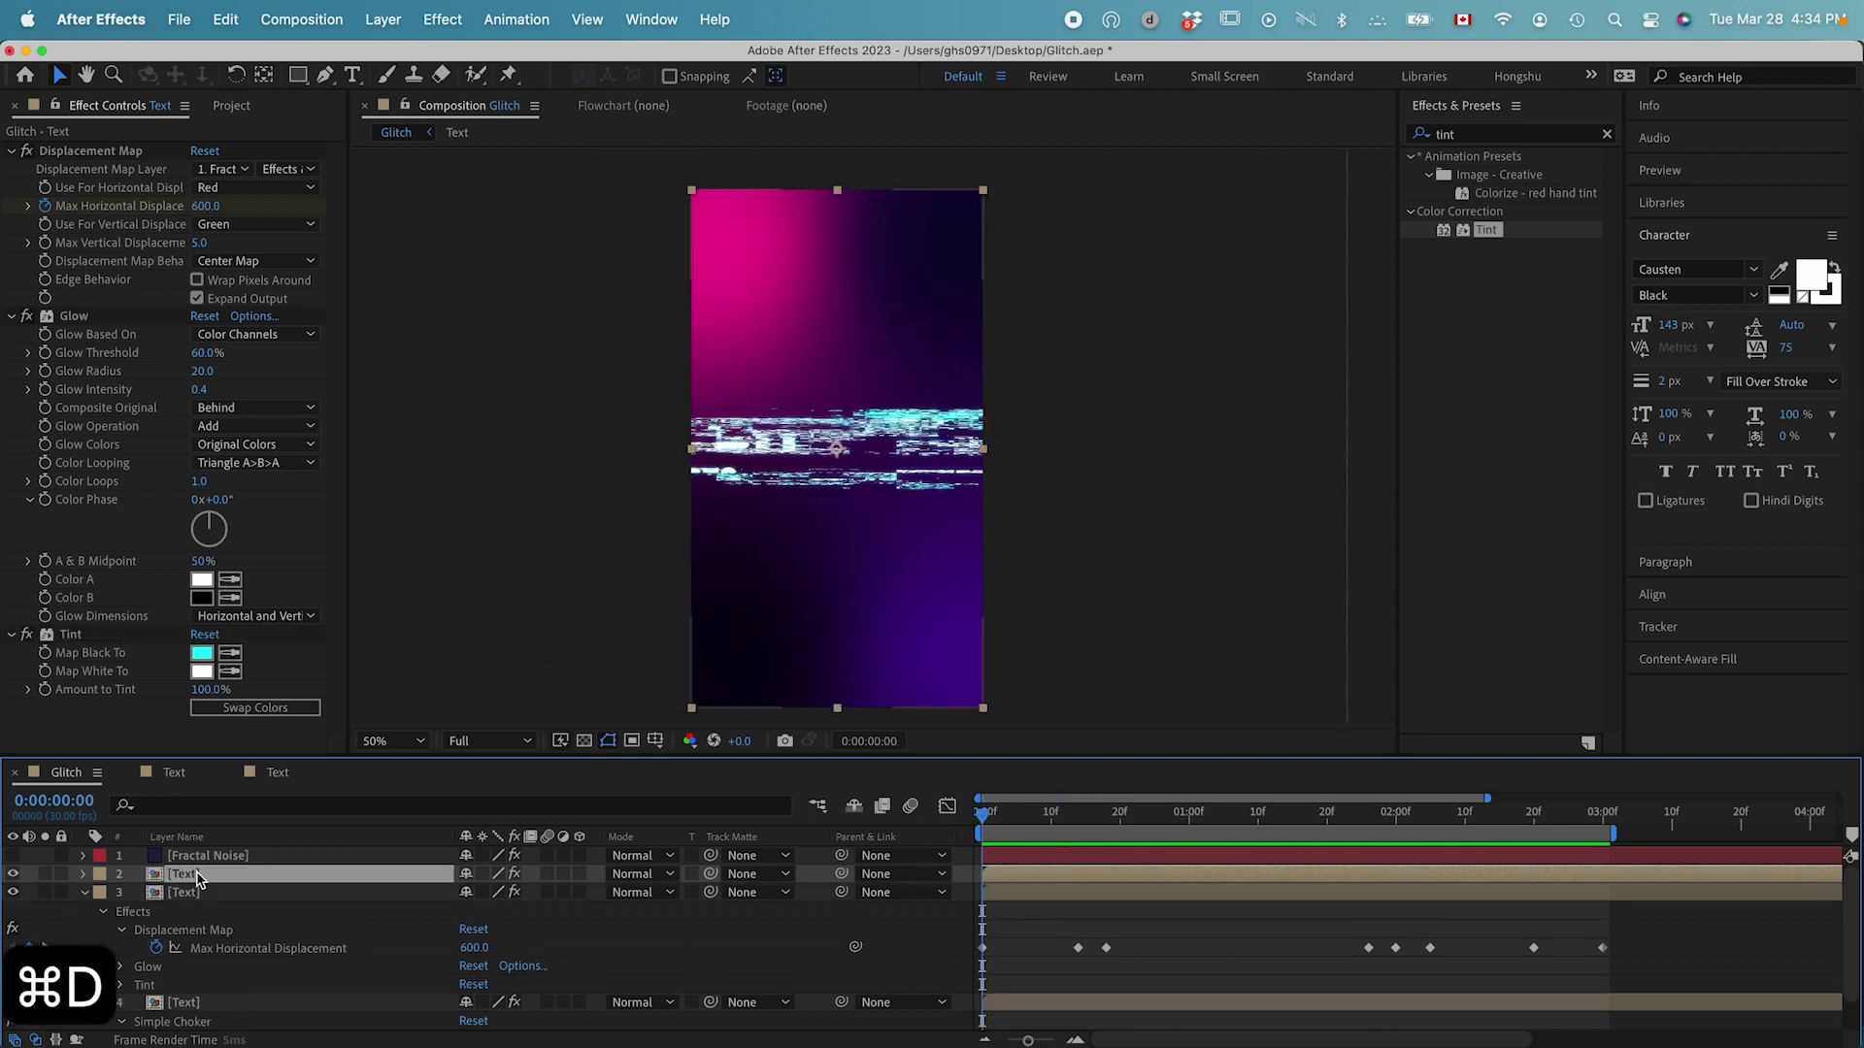
{"action": "left_click_drag", "start_coordinate": [982, 820], "coordinate": [1111, 816]}
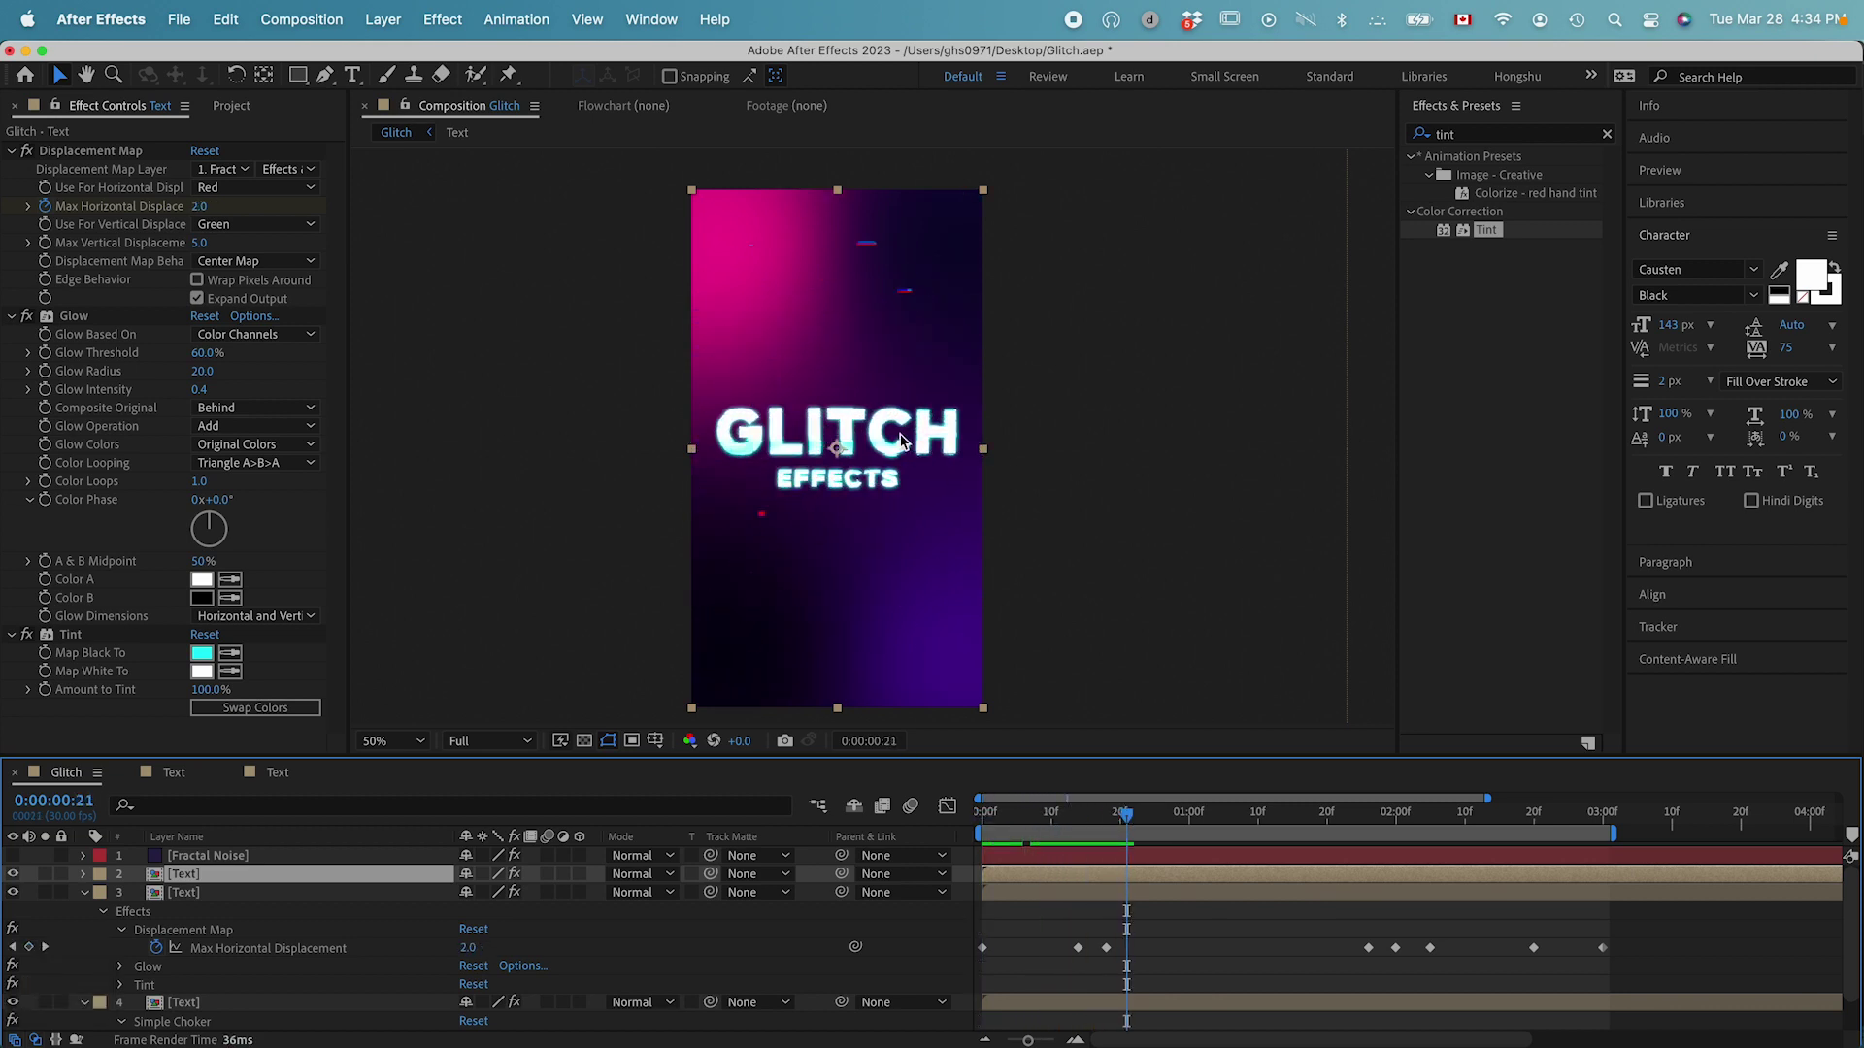
{"action": "left_click", "coordinate": [27, 316]}
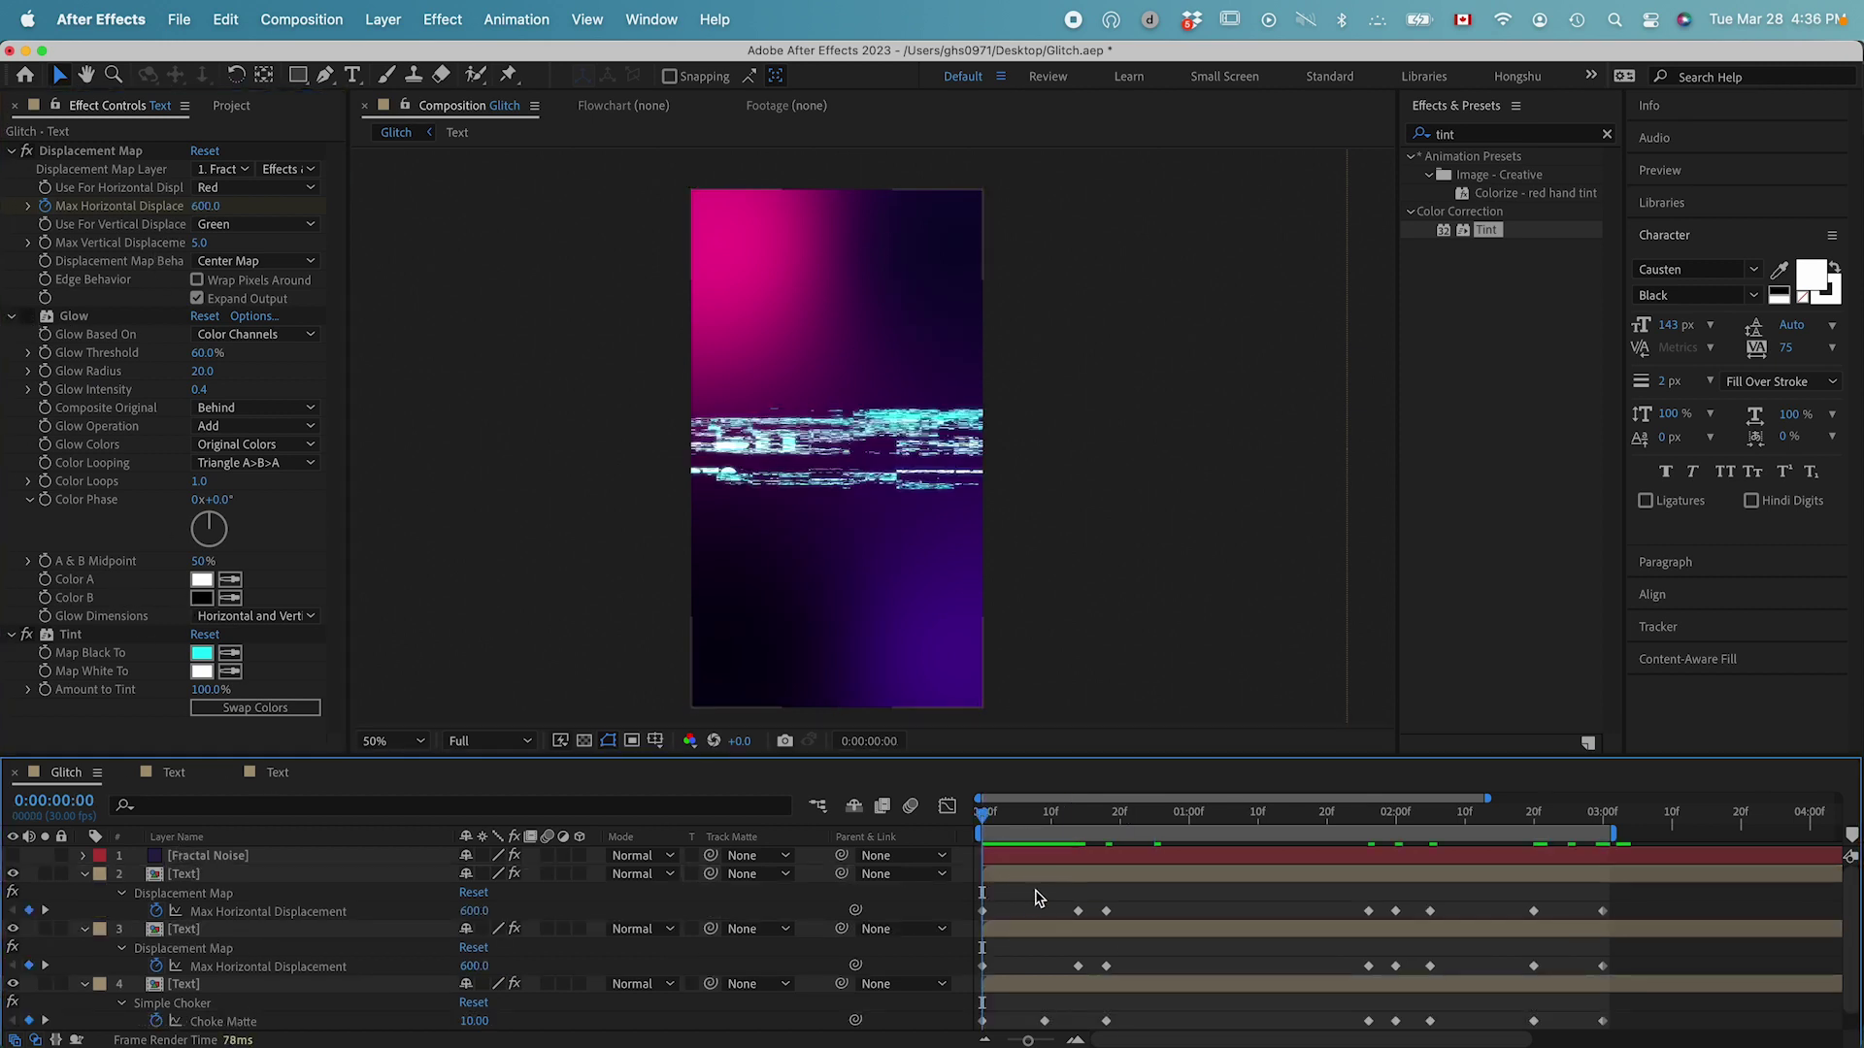
Step: Start the duplicate a few frames later and preview the trailing glitch bursts
{"action": "left_click_drag", "start_coordinate": [1018, 876], "coordinate": [1037, 883]}
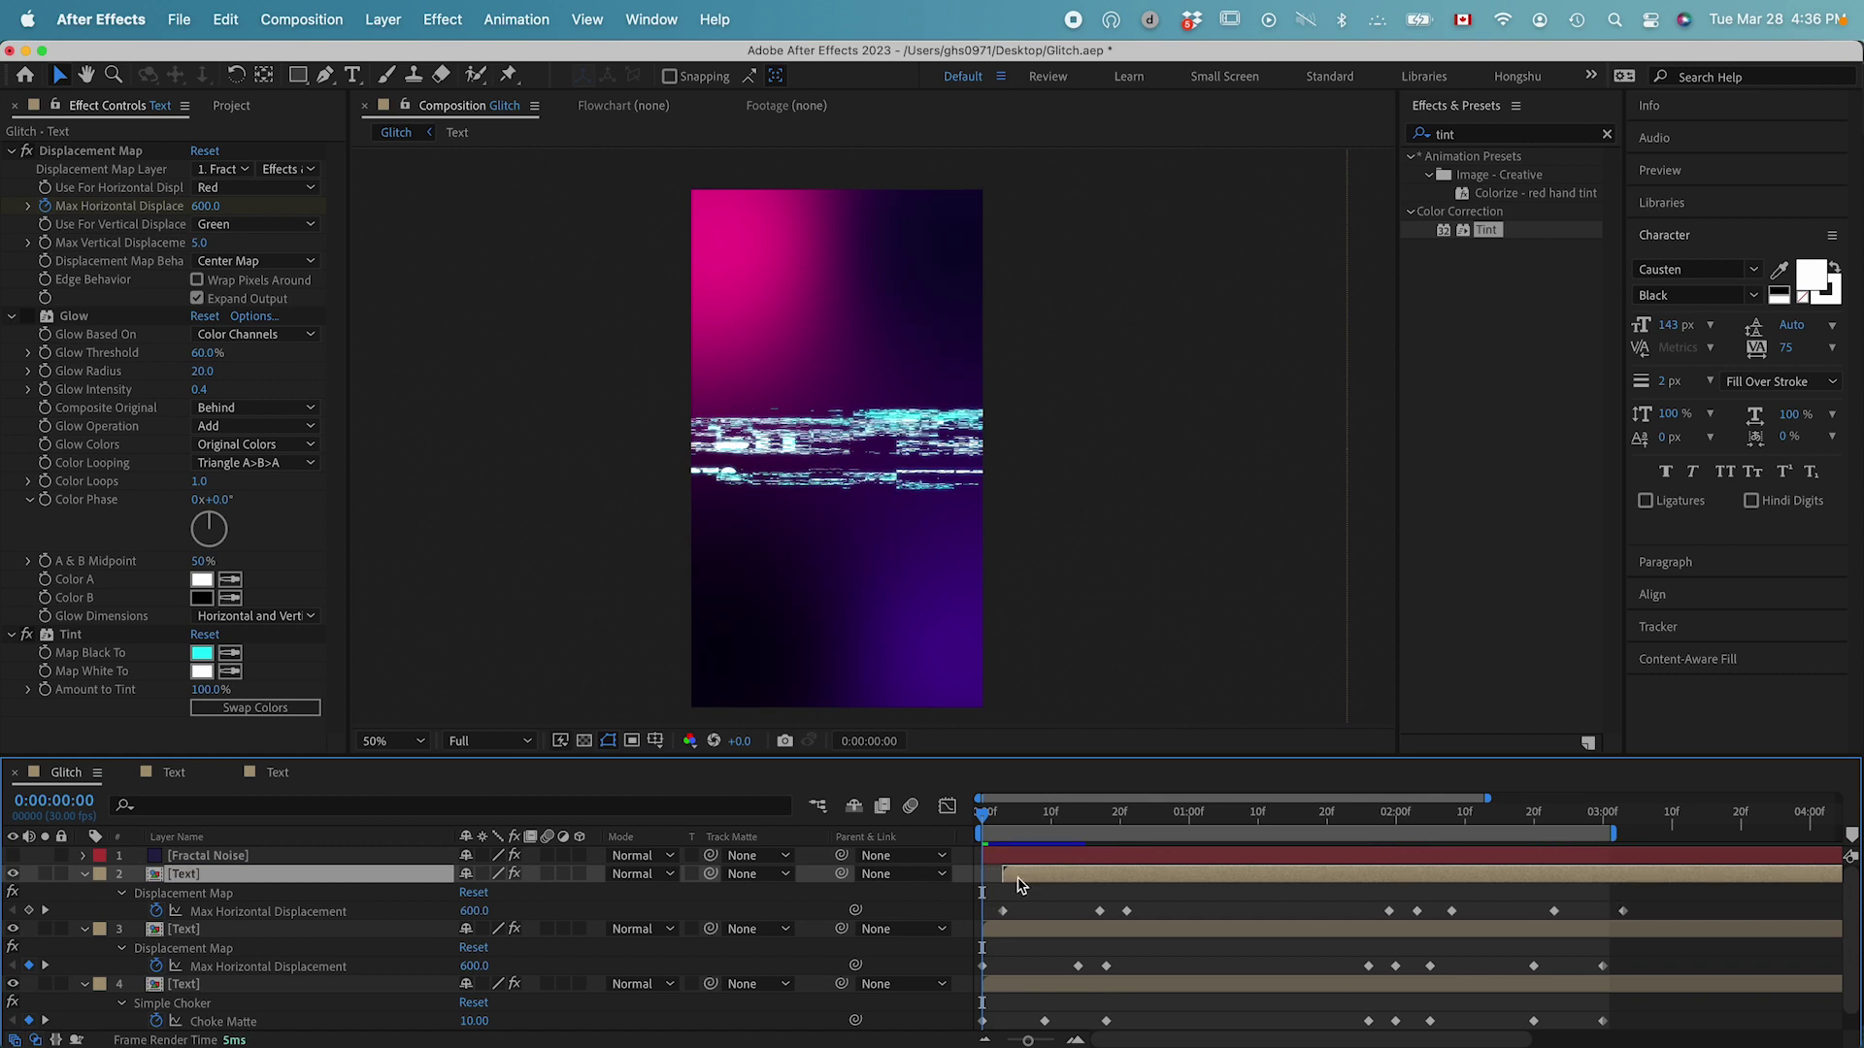
{"action": "key", "text": "space"}
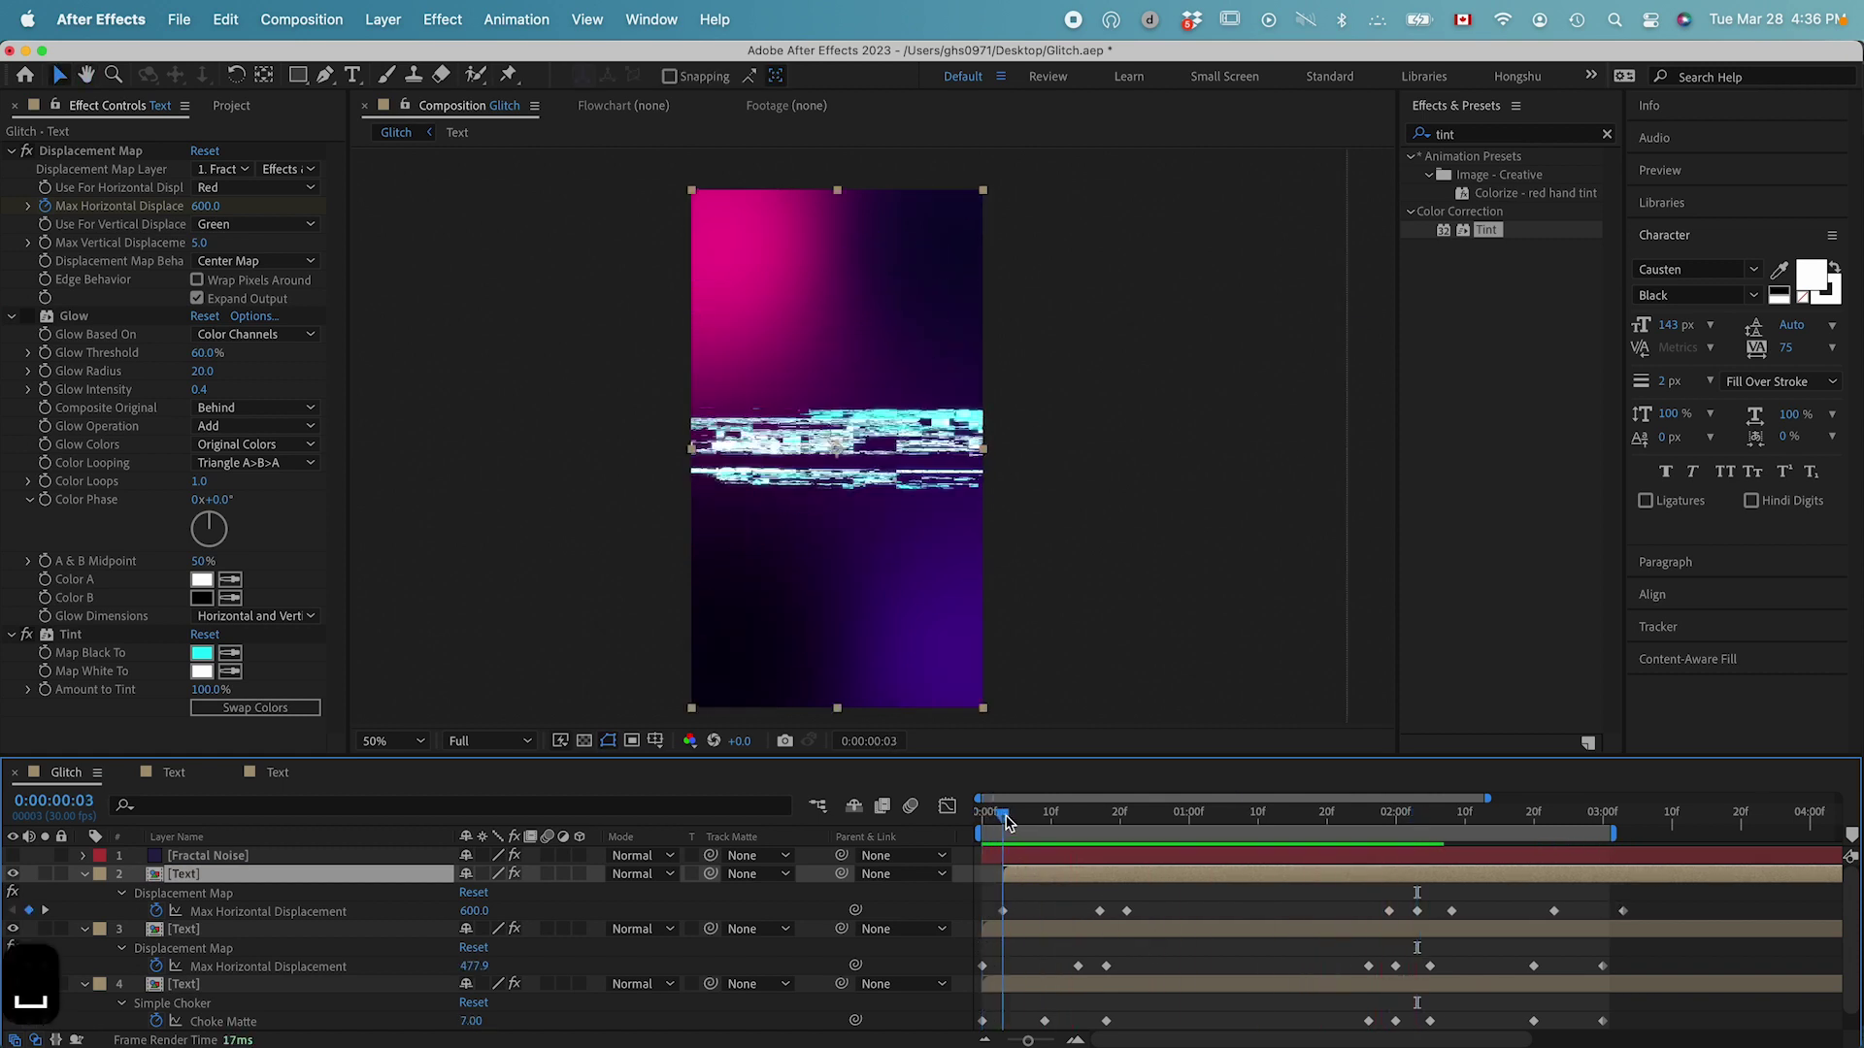
{"action": "left_click", "coordinate": [1114, 820]}
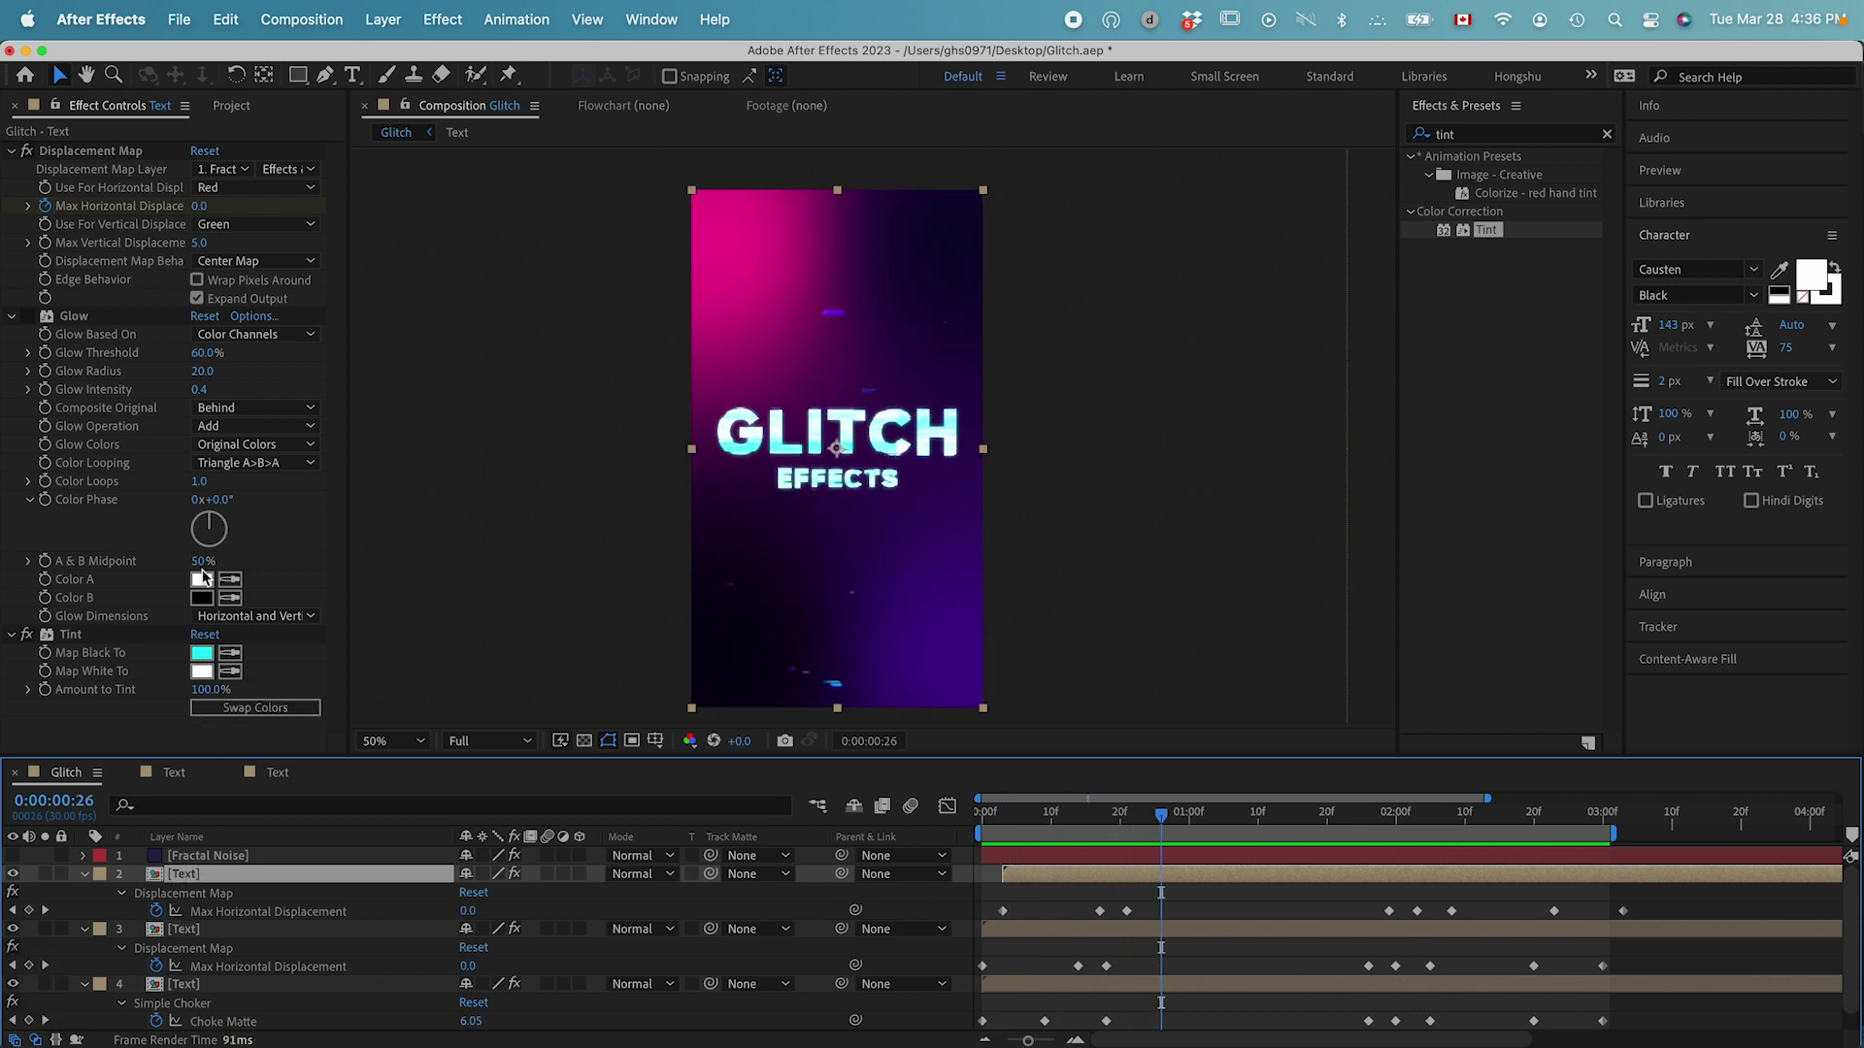
Step: Set the duplicate's Tint to map black to white and white to a sampled cyan
{"action": "left_click", "coordinate": [202, 654]}
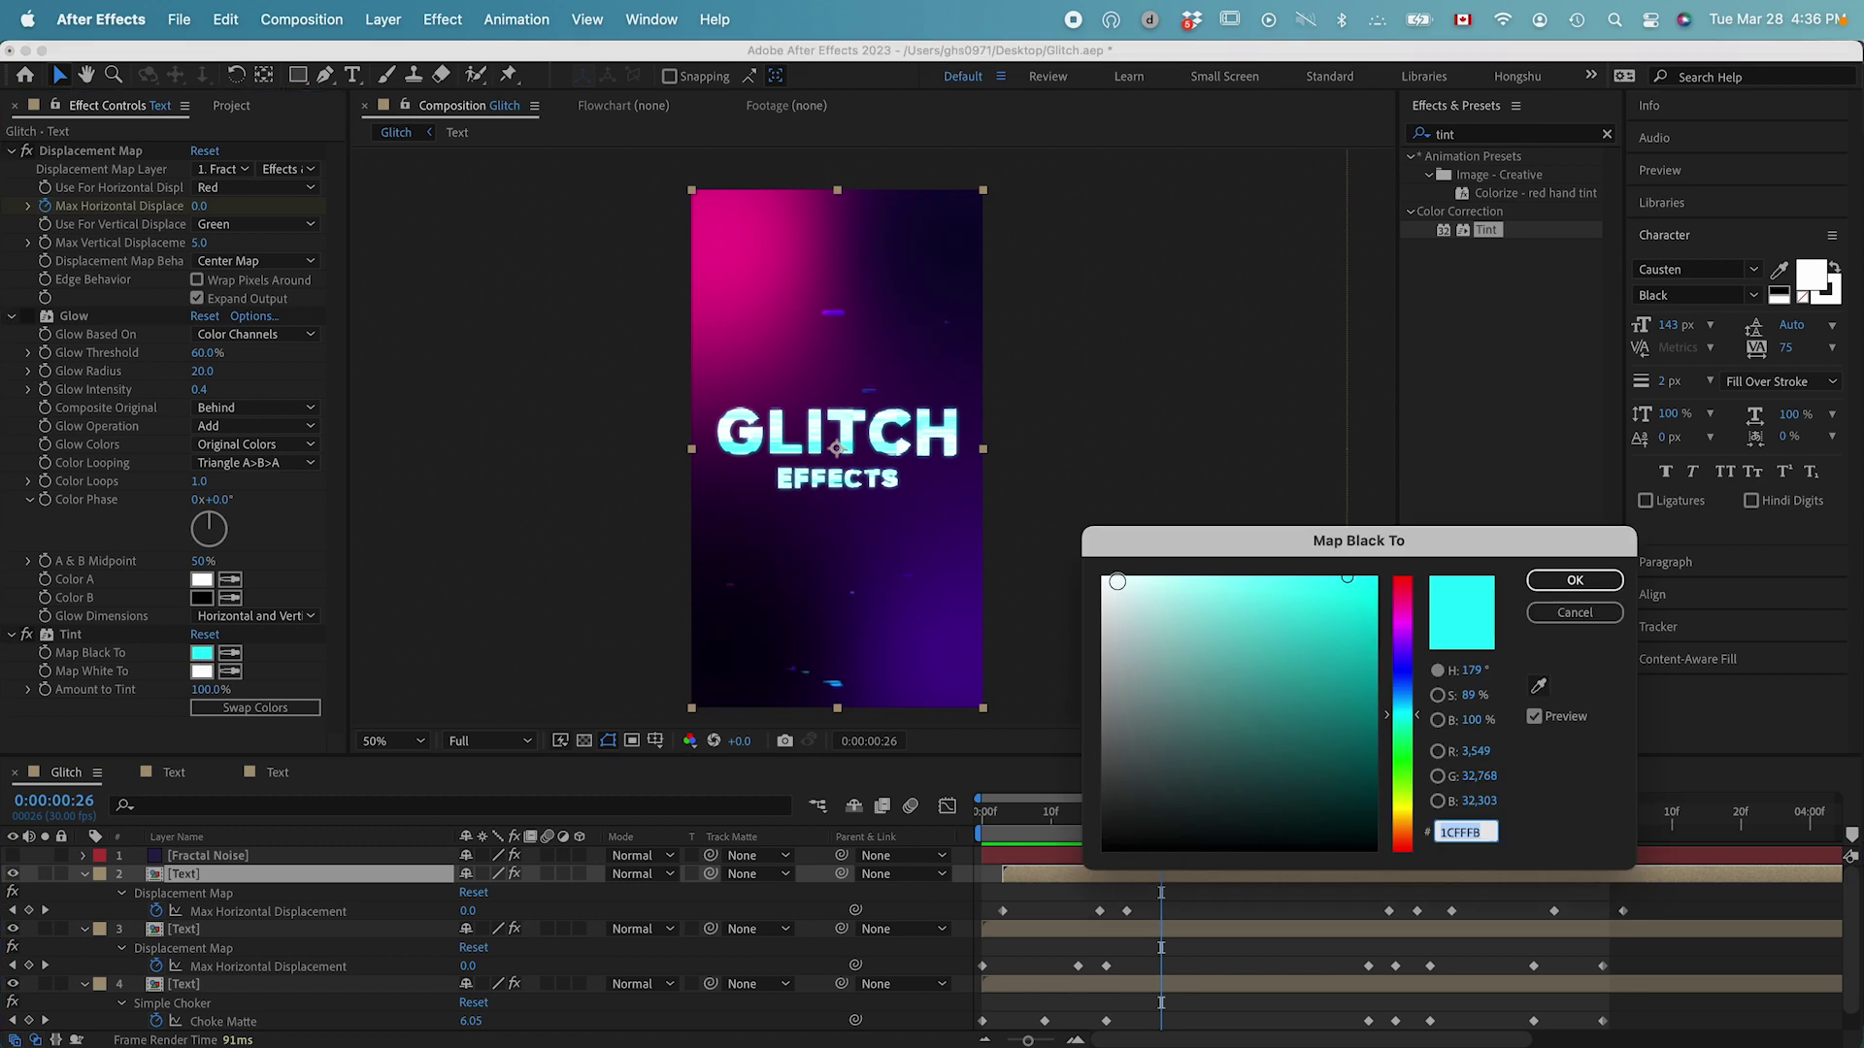
{"action": "left_click_drag", "start_coordinate": [1119, 627], "coordinate": [1054, 536]}
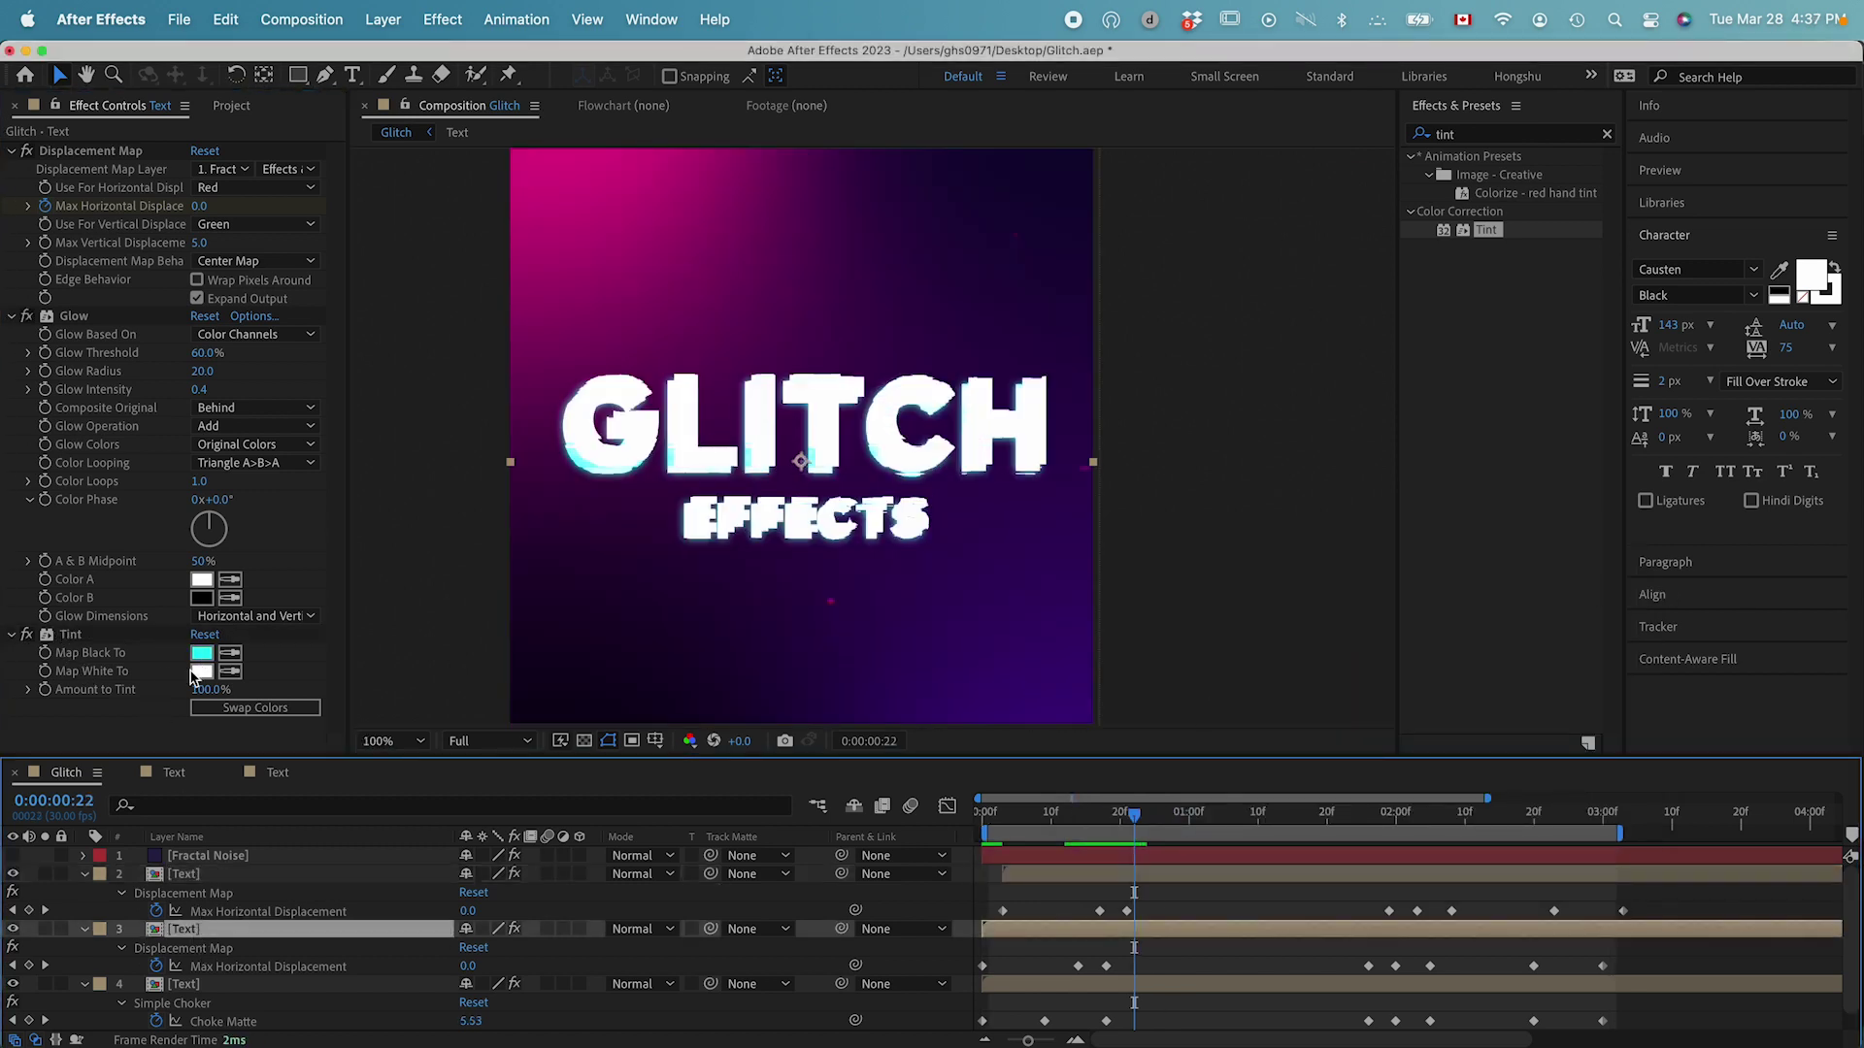
{"action": "left_click", "coordinate": [201, 672]}
{"action": "left_click", "coordinate": [1538, 685]}
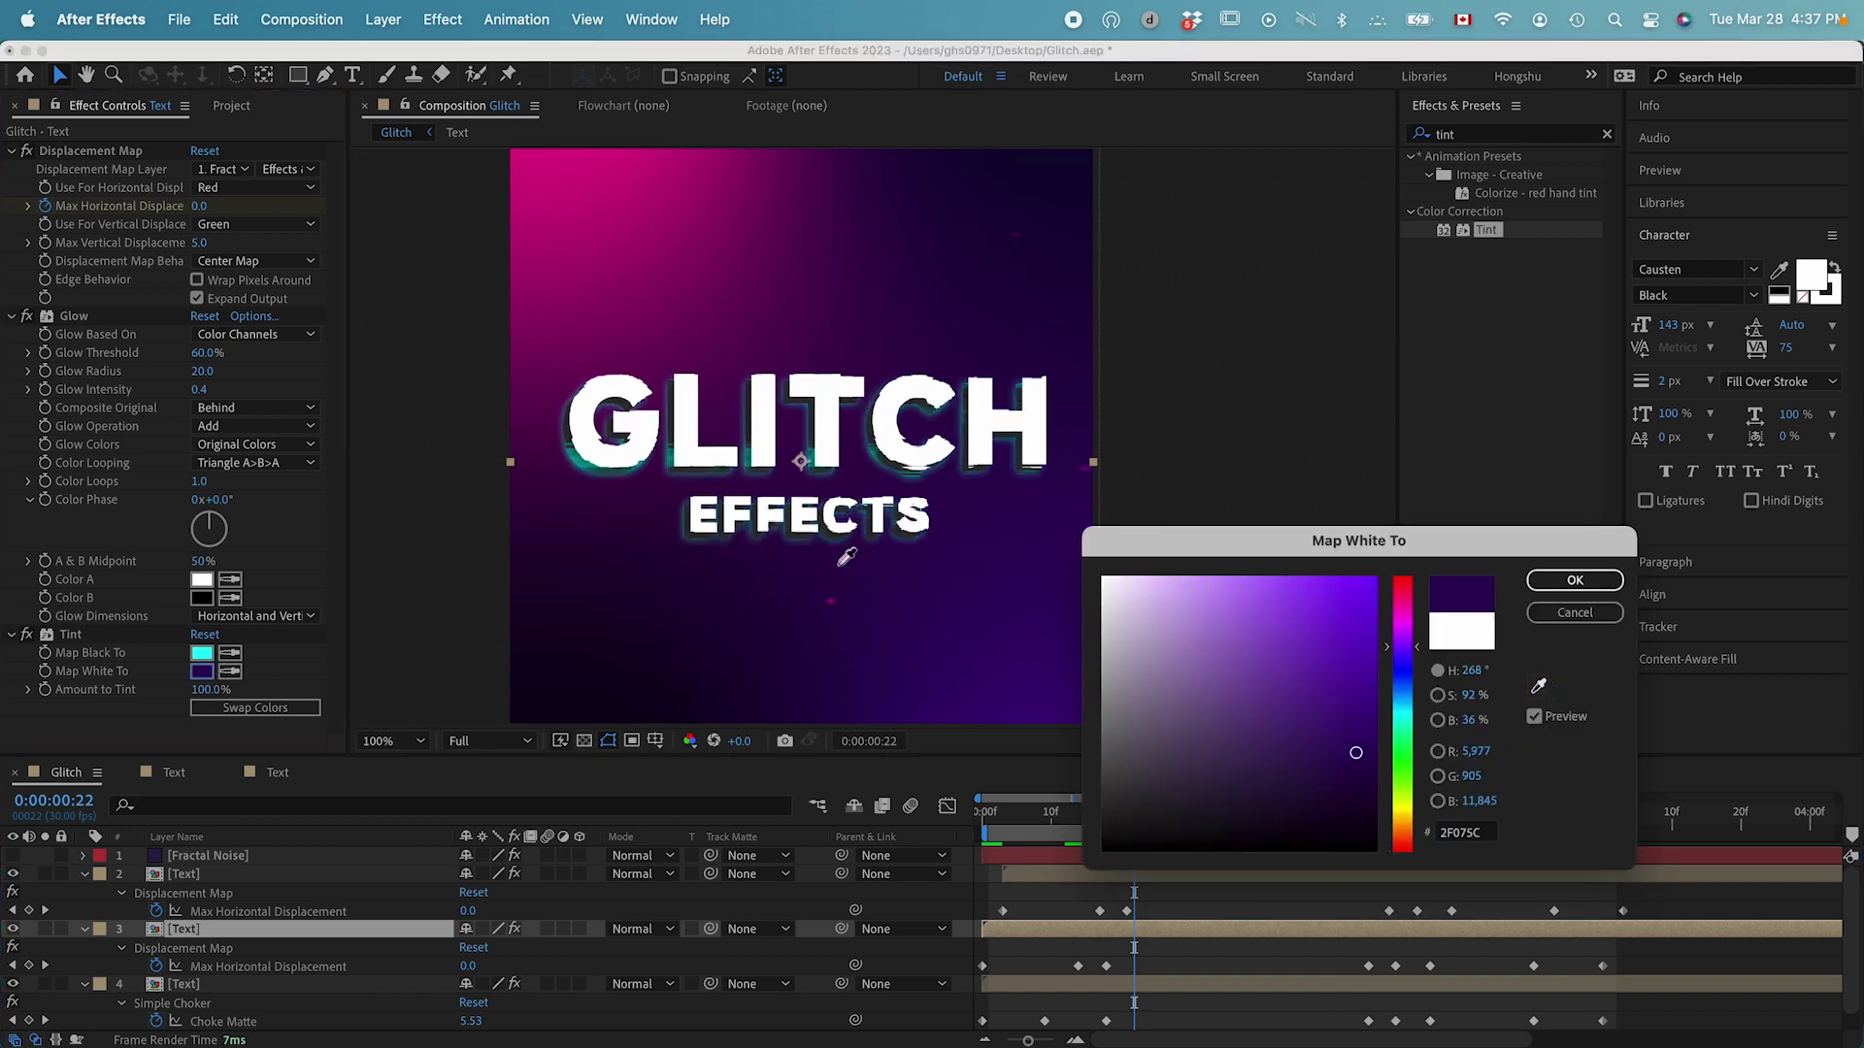
{"action": "left_click", "coordinate": [201, 654]}
{"action": "left_click", "coordinate": [1574, 580]}
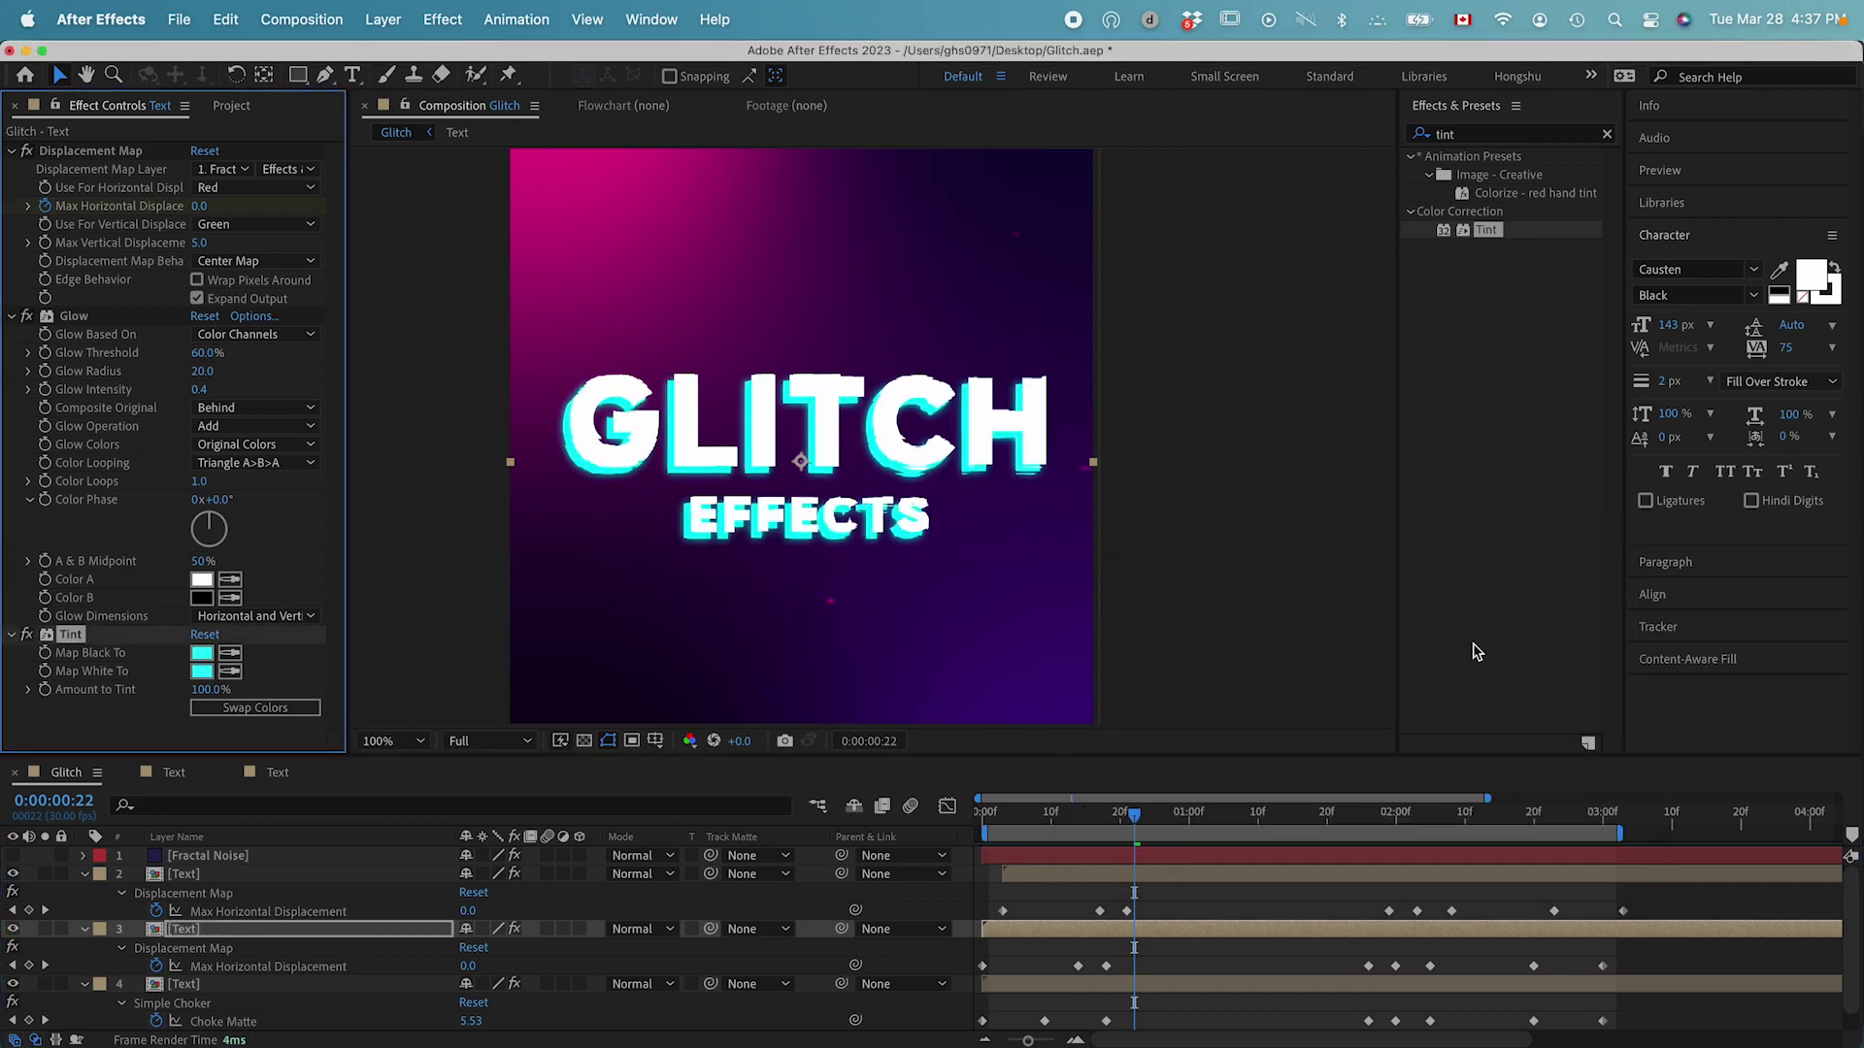
{"action": "left_click", "coordinate": [1097, 883]}
{"action": "left_click", "coordinate": [1204, 911]}
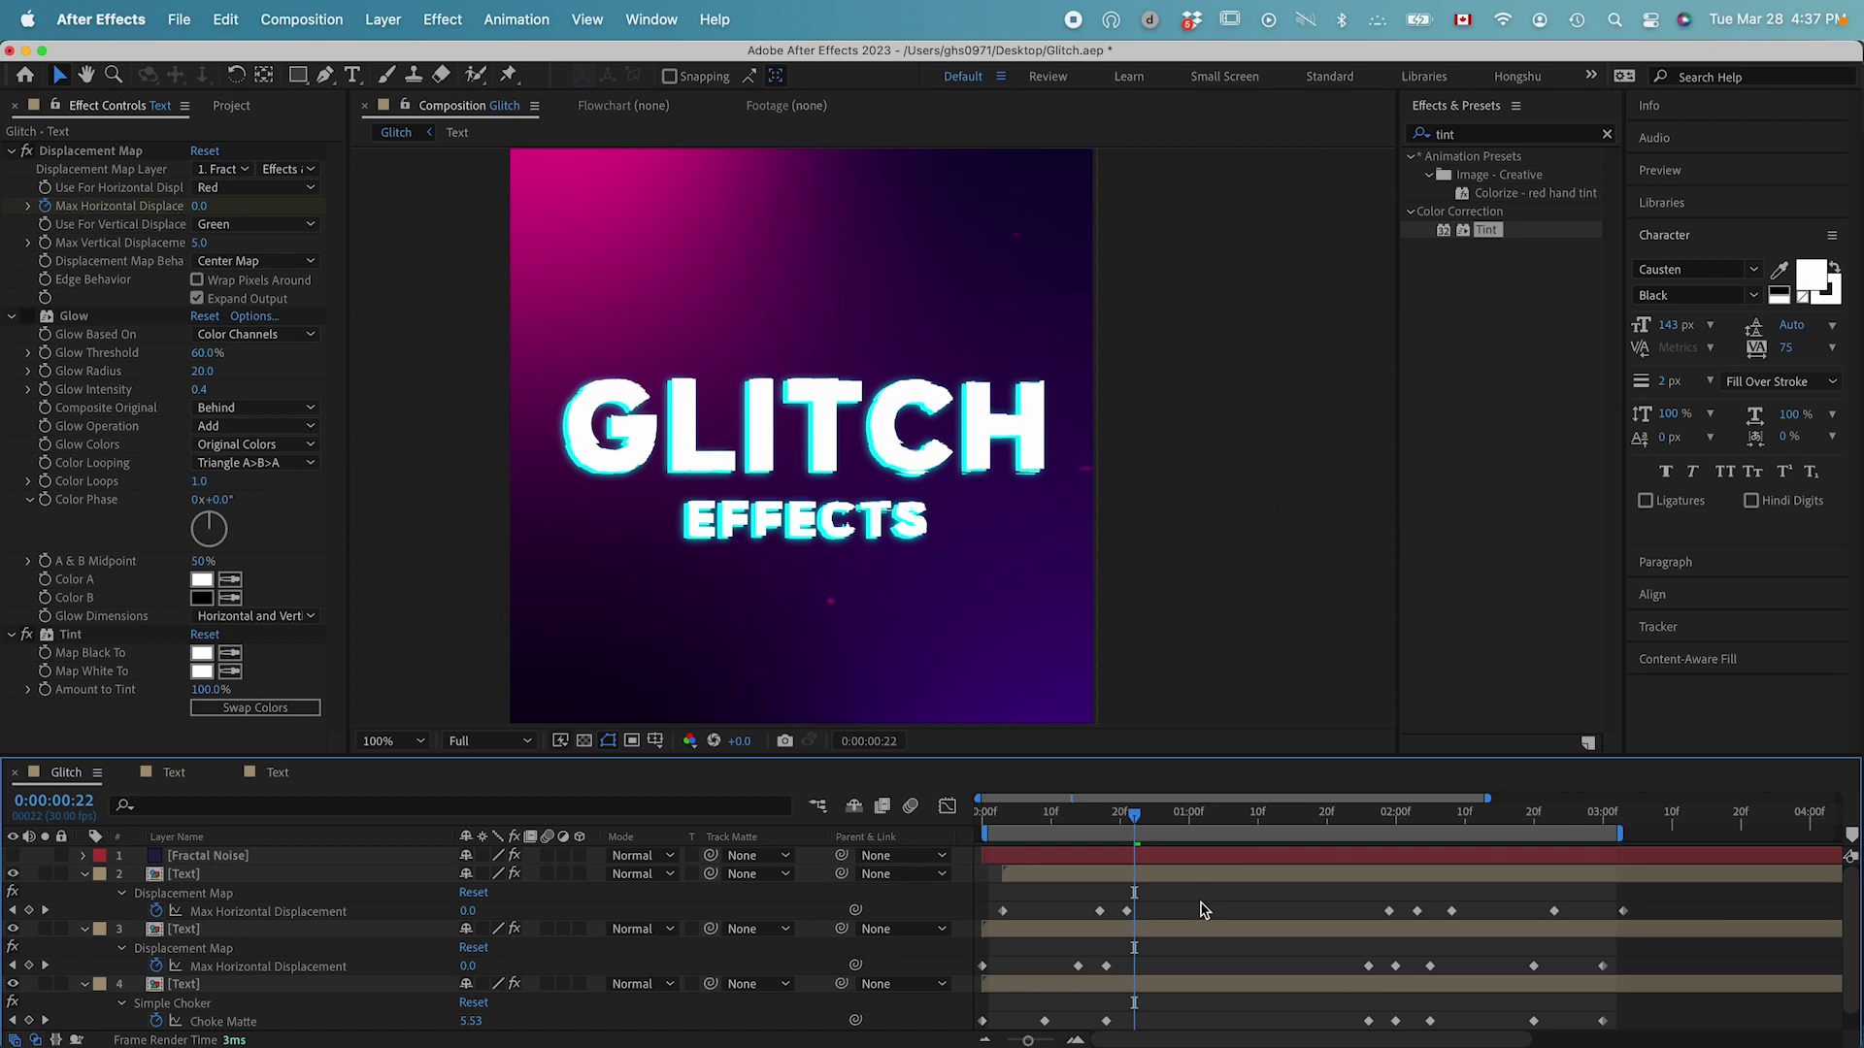
Step: Save, preview the animation from the start, and zoom the composition view to half size
{"action": "key", "text": "super+s"}
{"action": "left_click", "coordinate": [985, 816]}
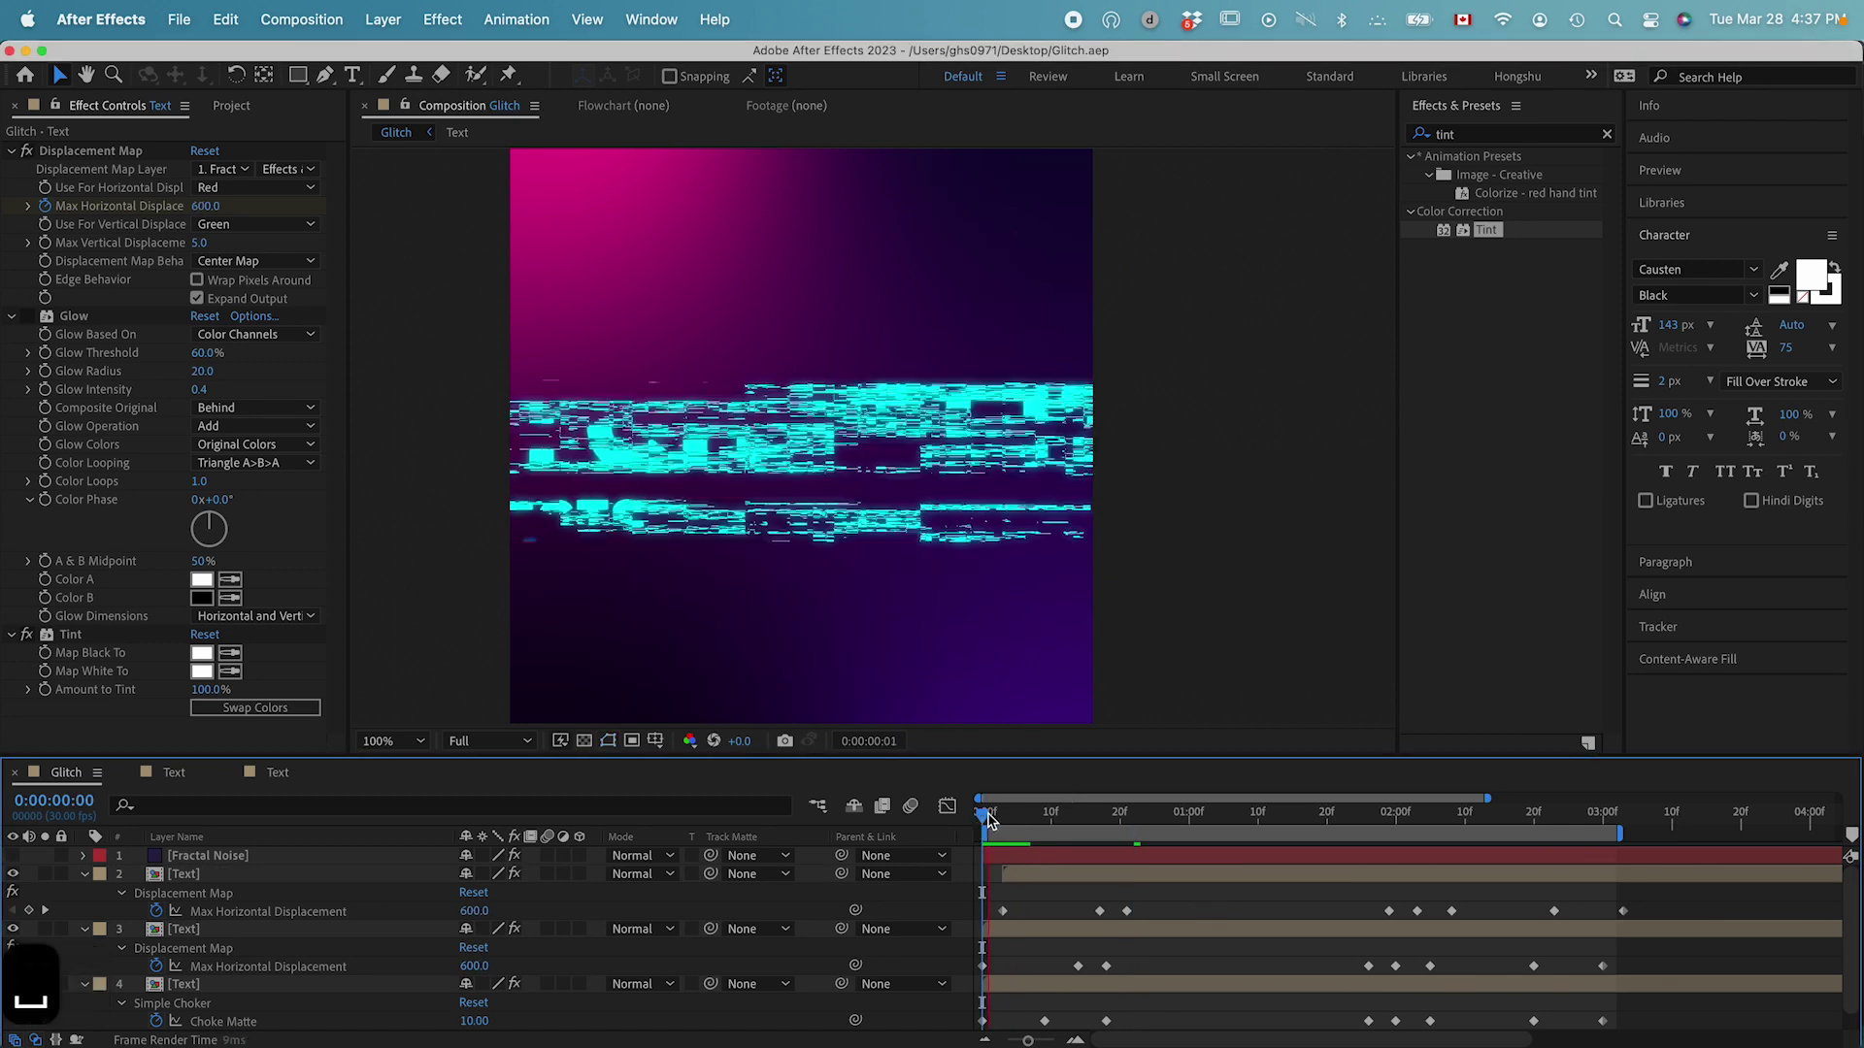
{"action": "key", "text": "space"}
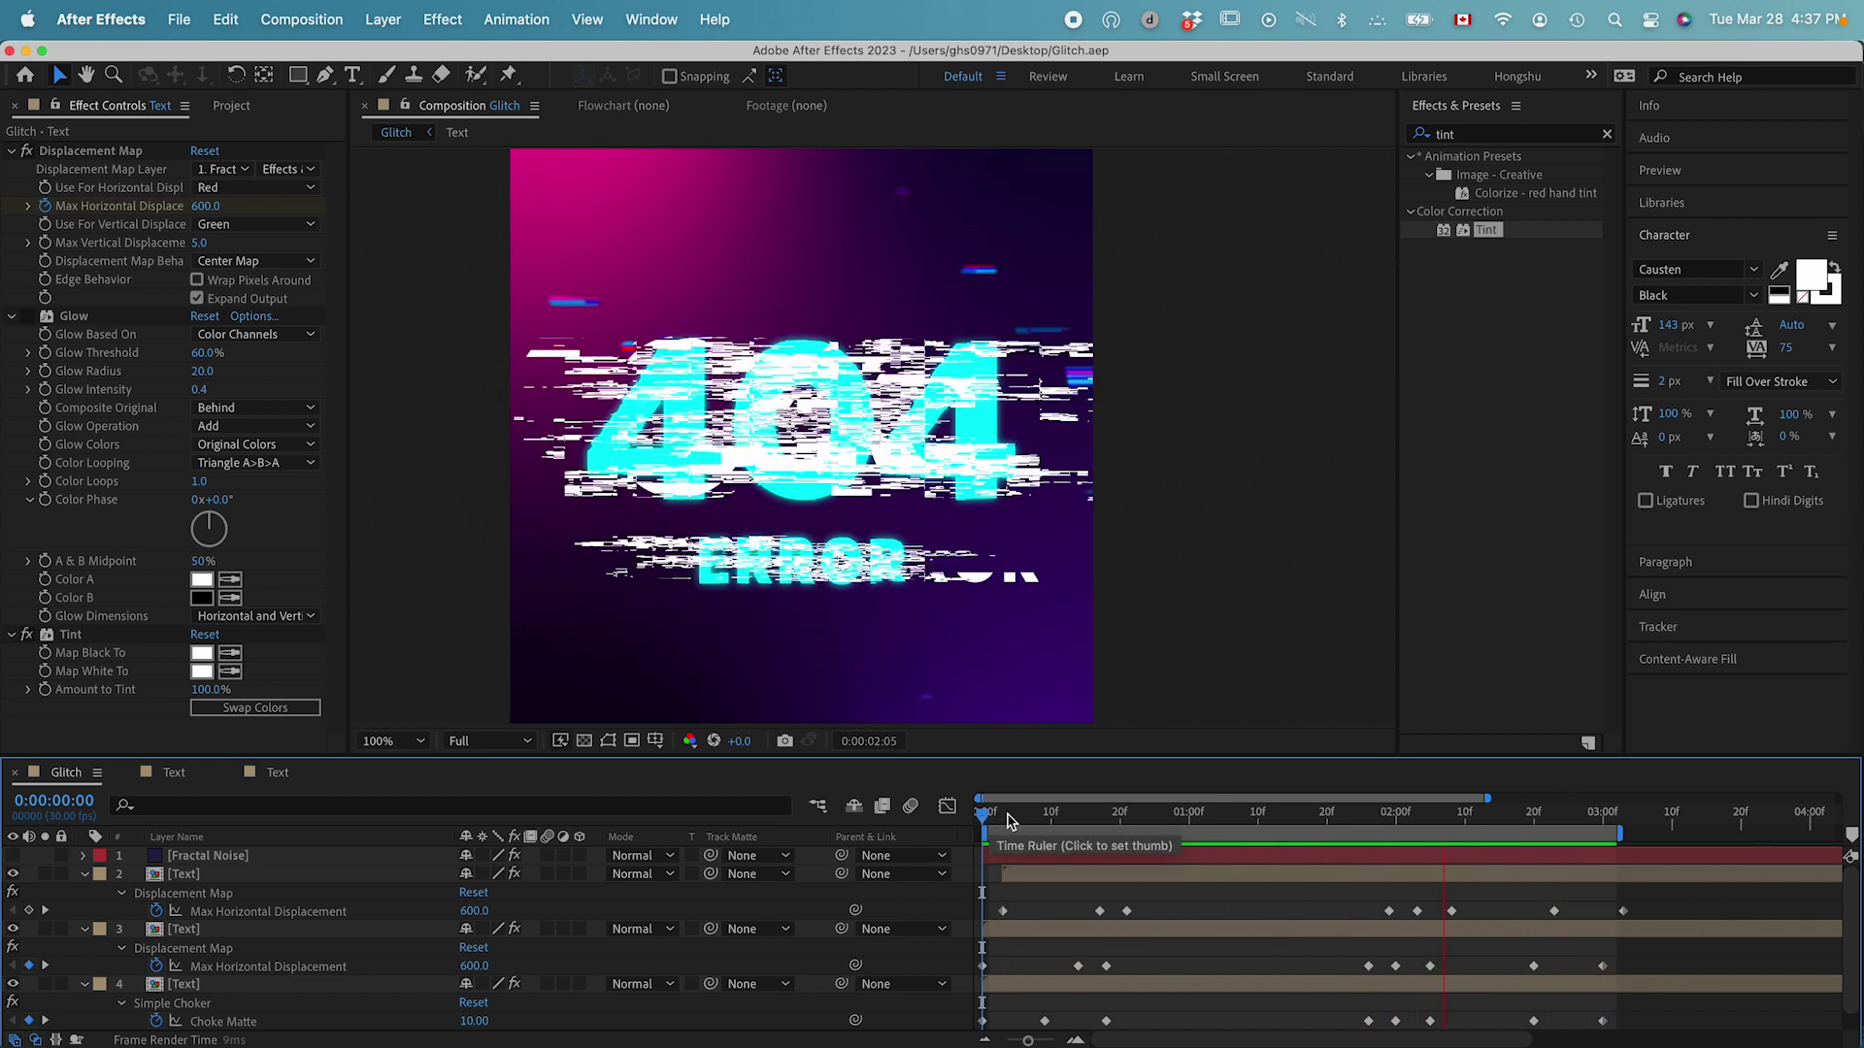
{"action": "key", "text": "space"}
{"action": "key", "text": "super+minus"}
{"action": "key", "text": "super+s"}
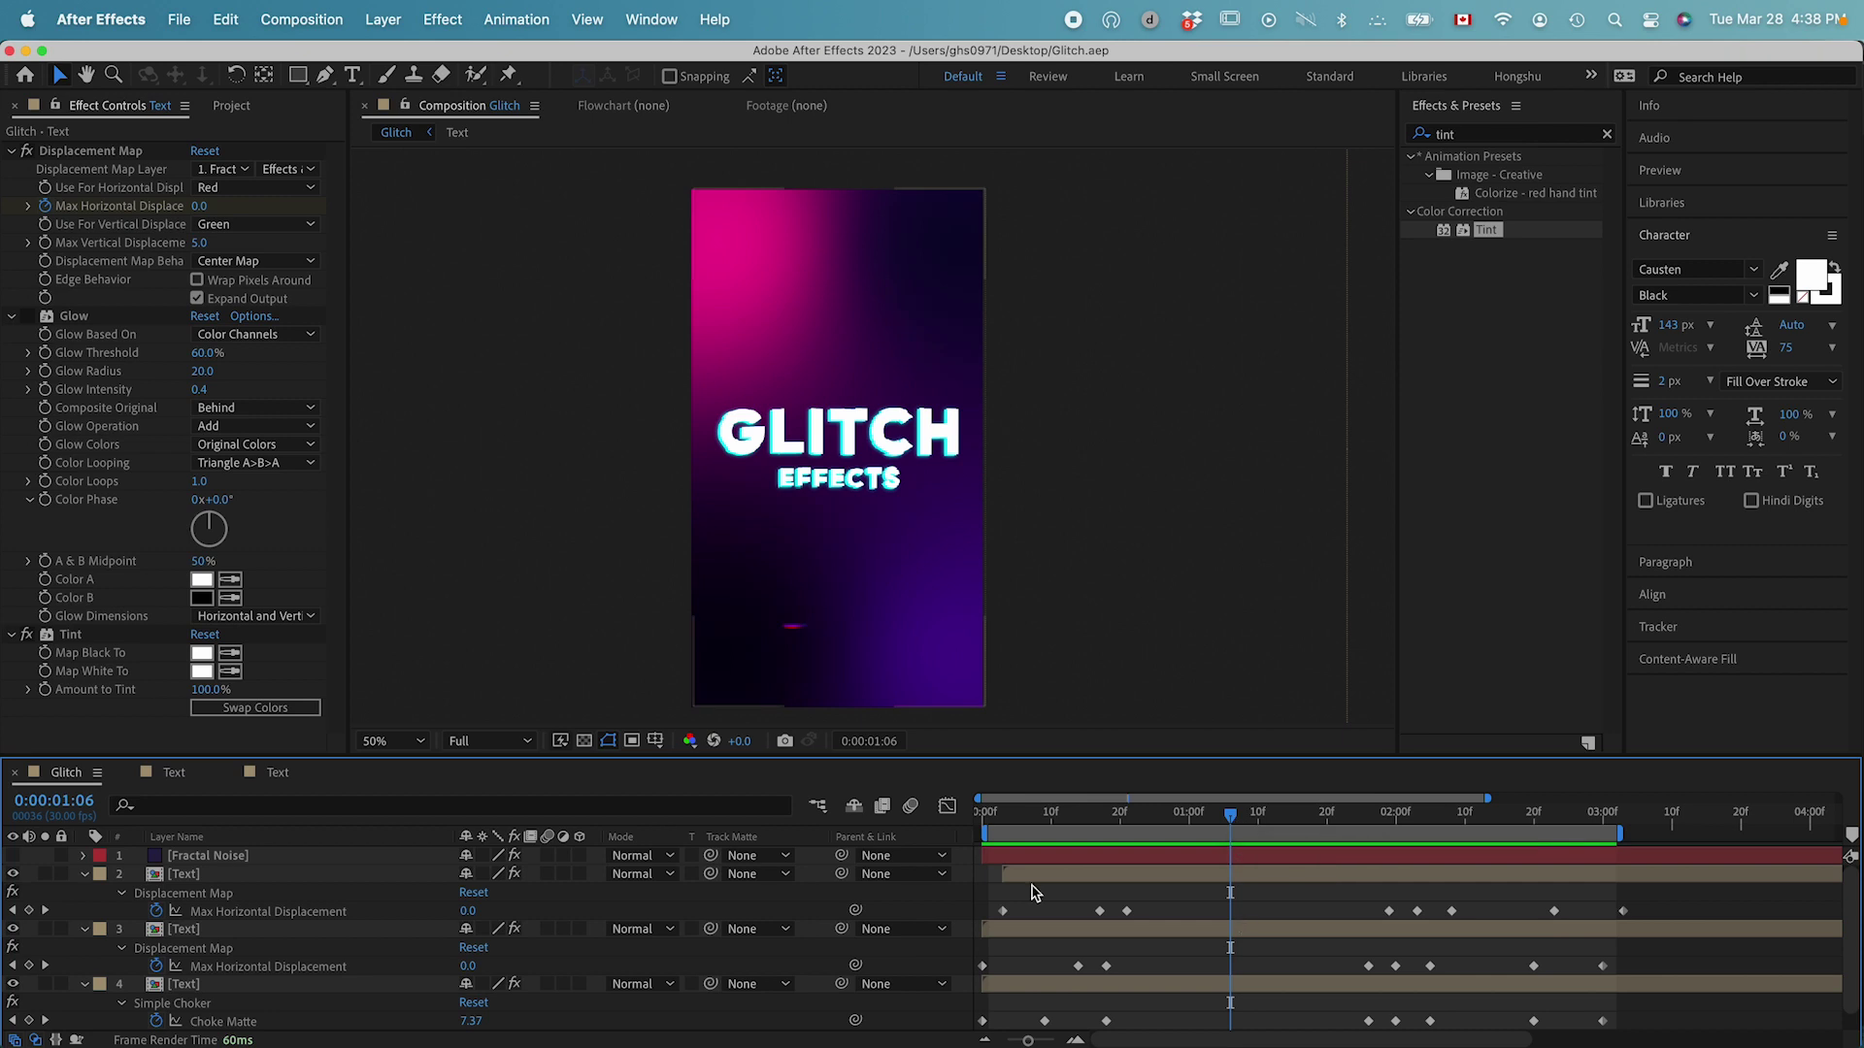
{"action": "double_click", "coordinate": [271, 930]}
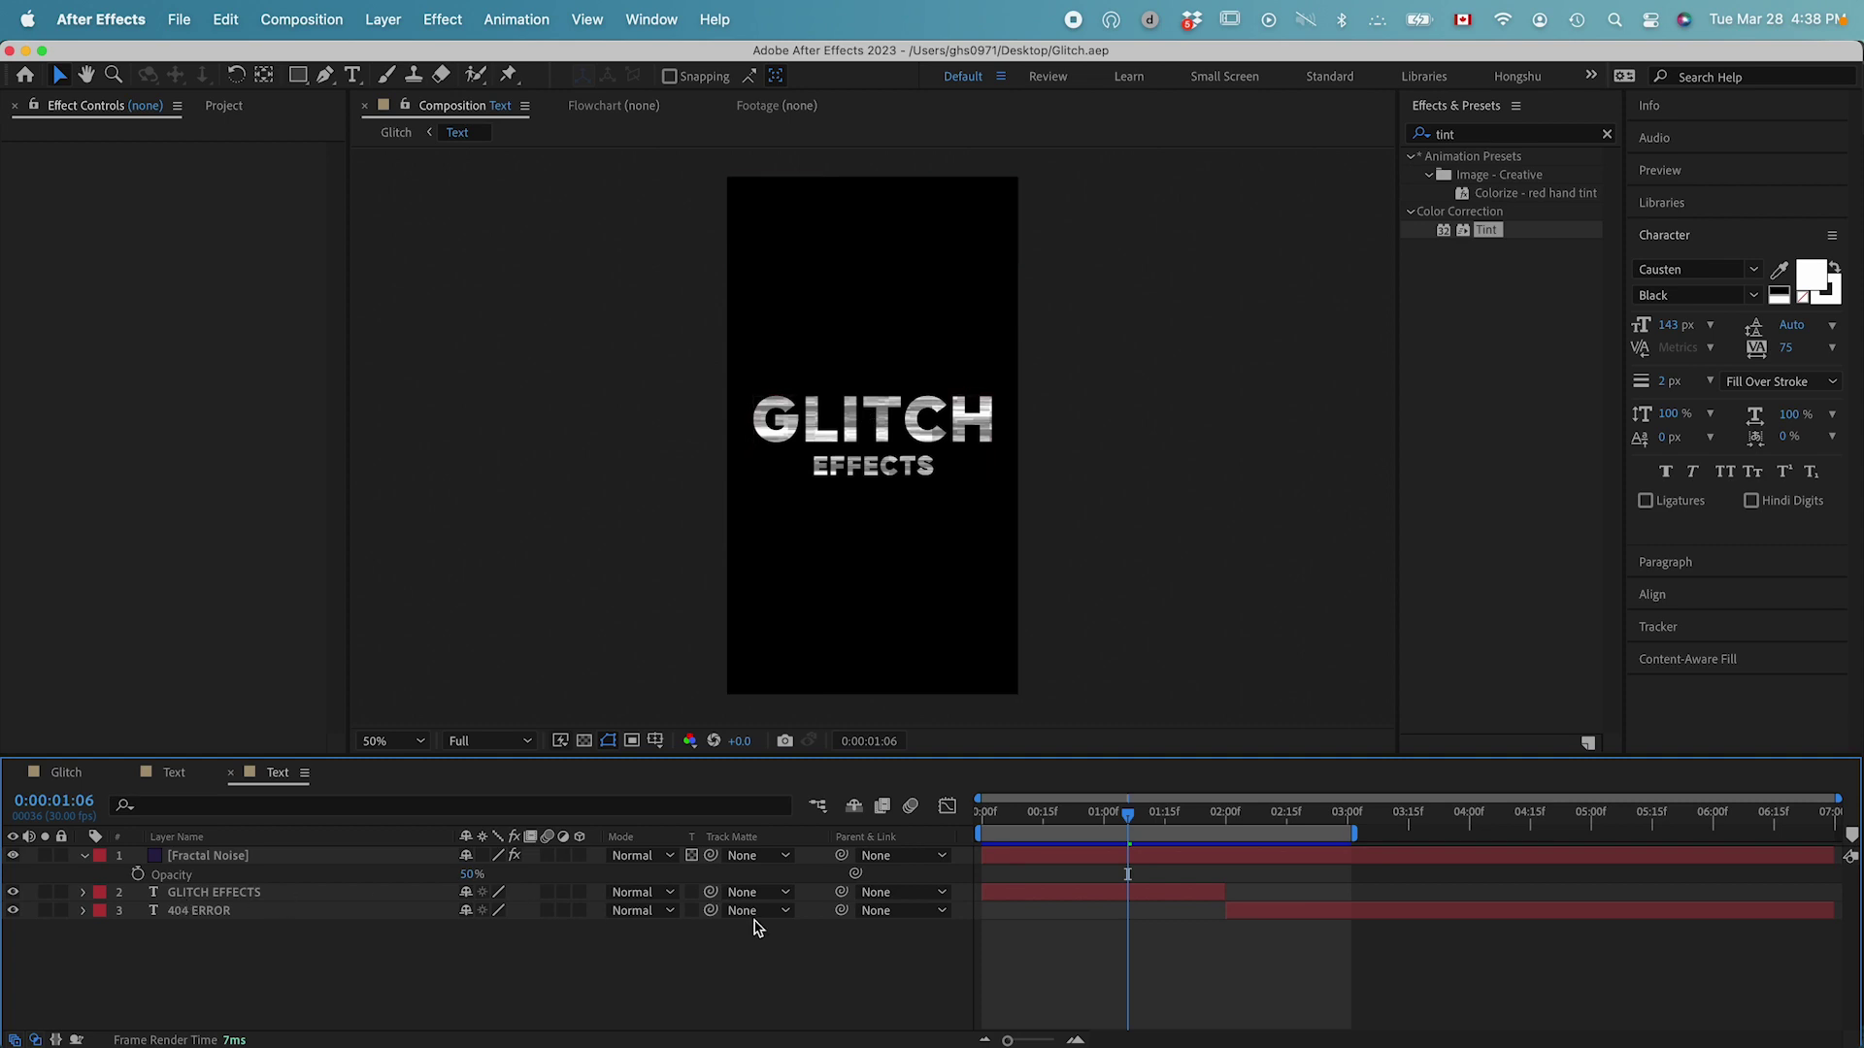
{"action": "key", "text": "Tab"}
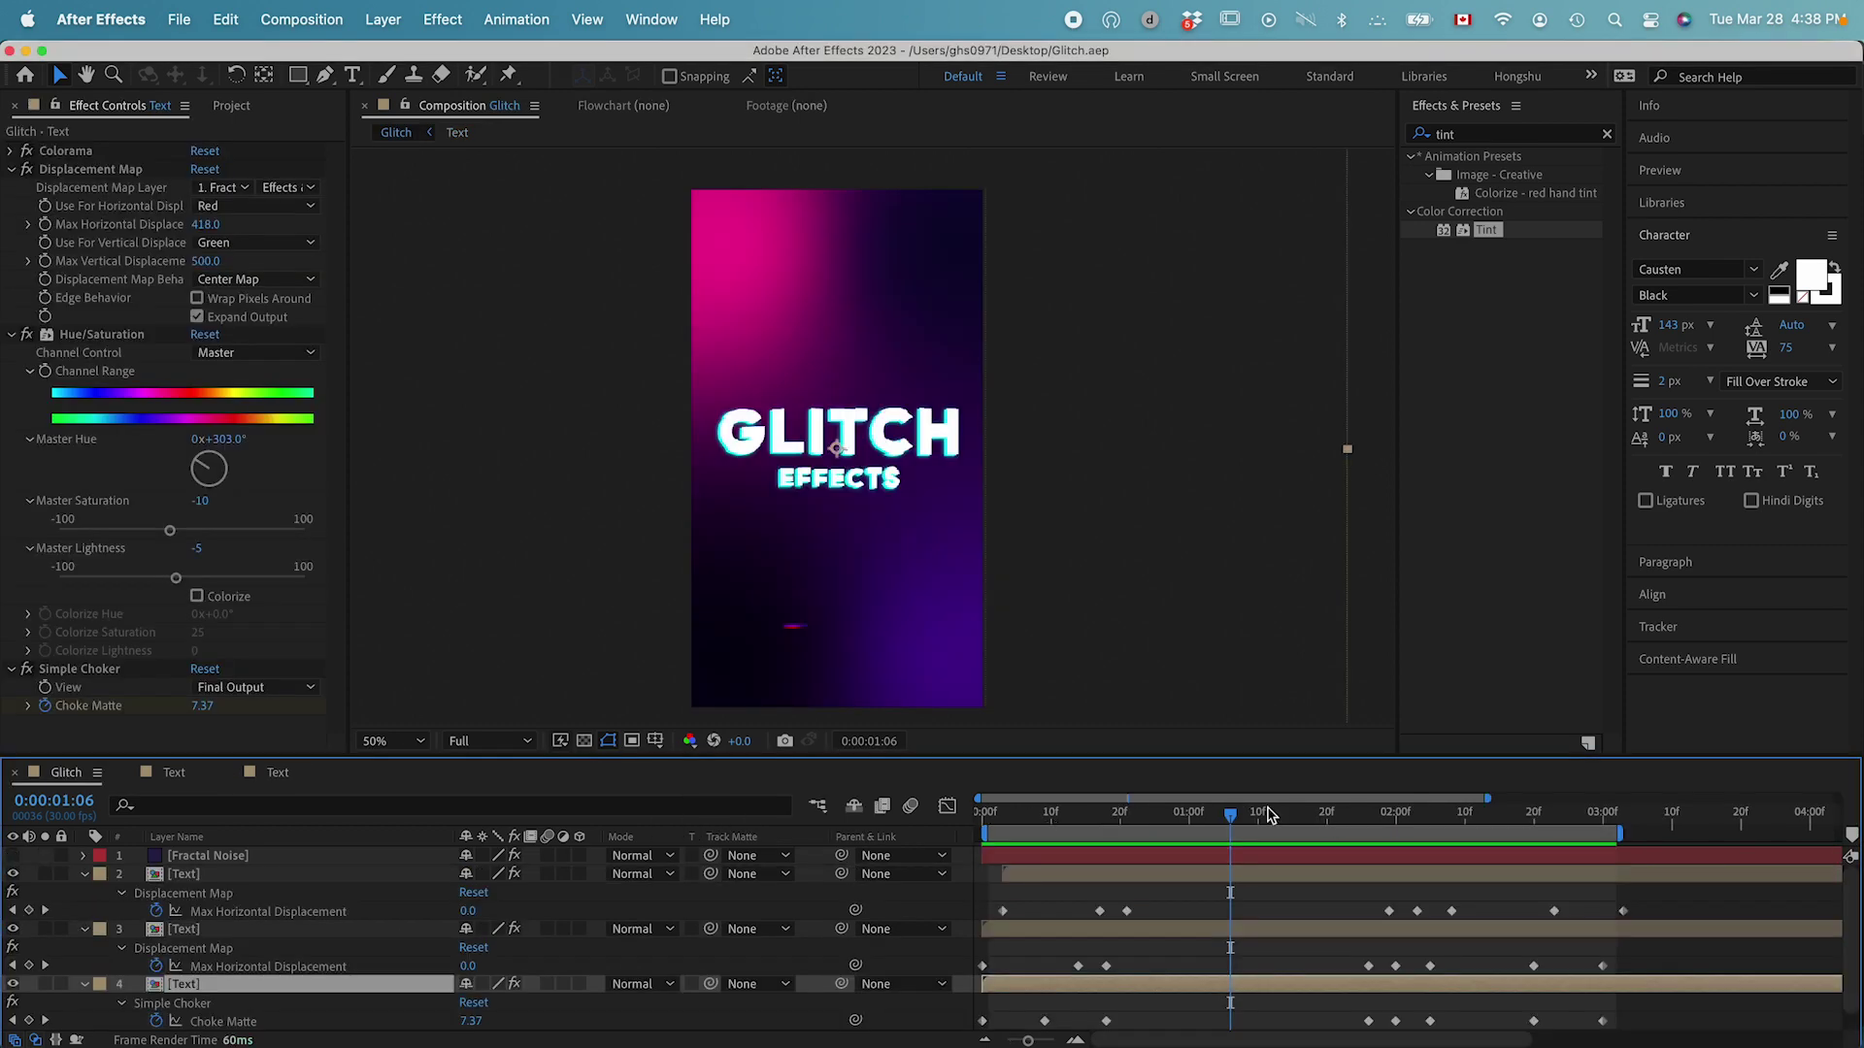
{"action": "left_click", "coordinate": [980, 815]}
{"action": "key", "text": "space"}
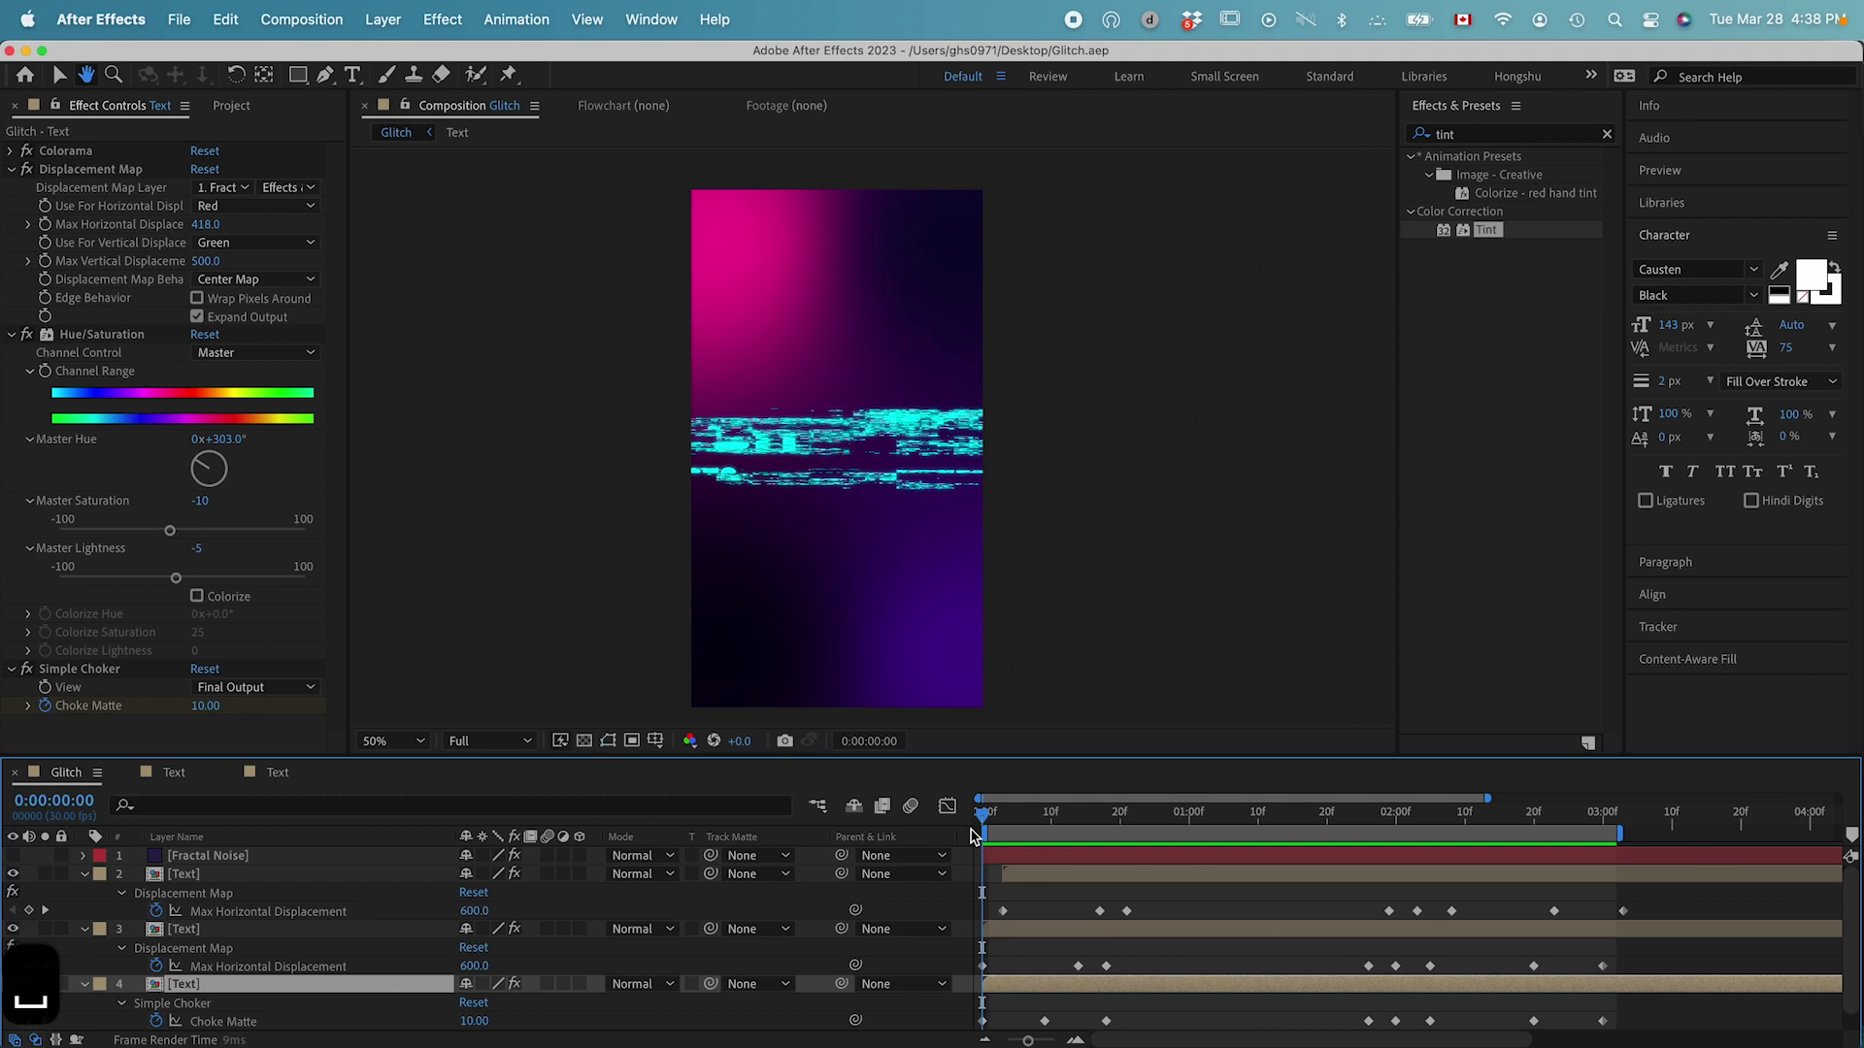